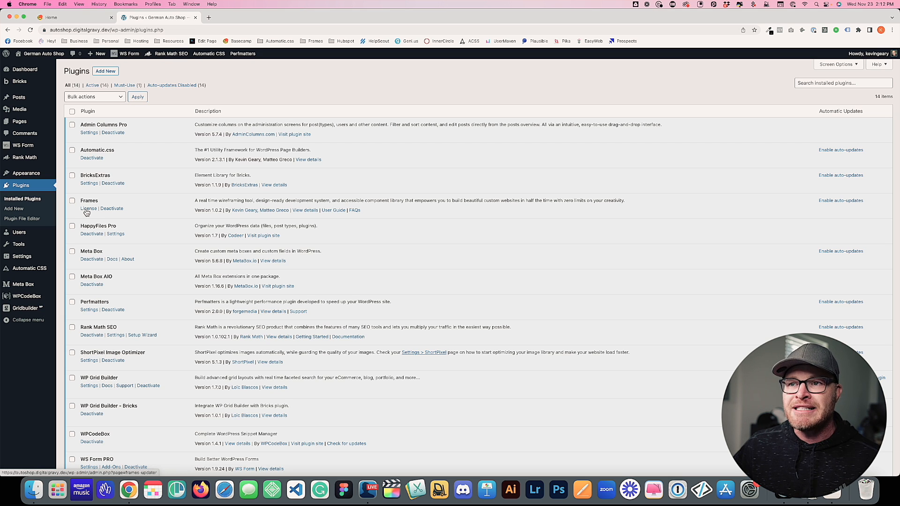
Check the Frames License page under Automatic CSS: the key is entered and activation status is valid
mouse_move(49, 270)
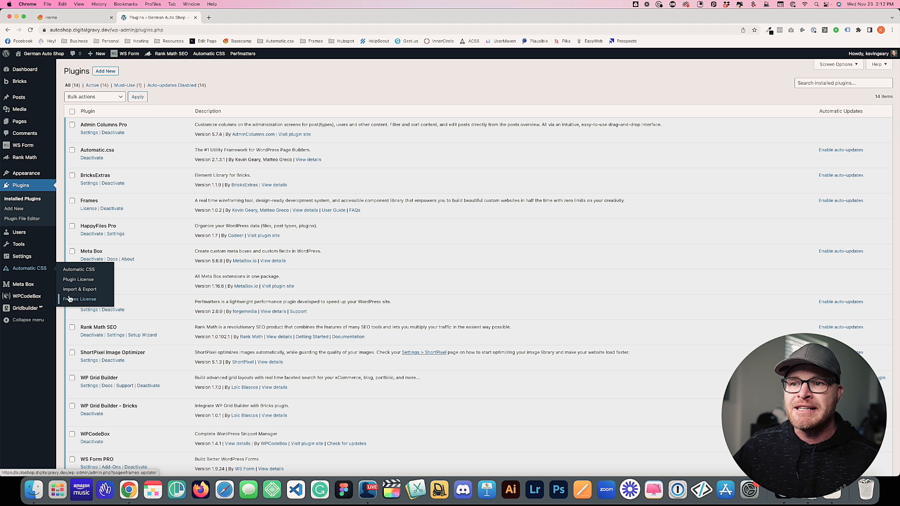
click(80, 301)
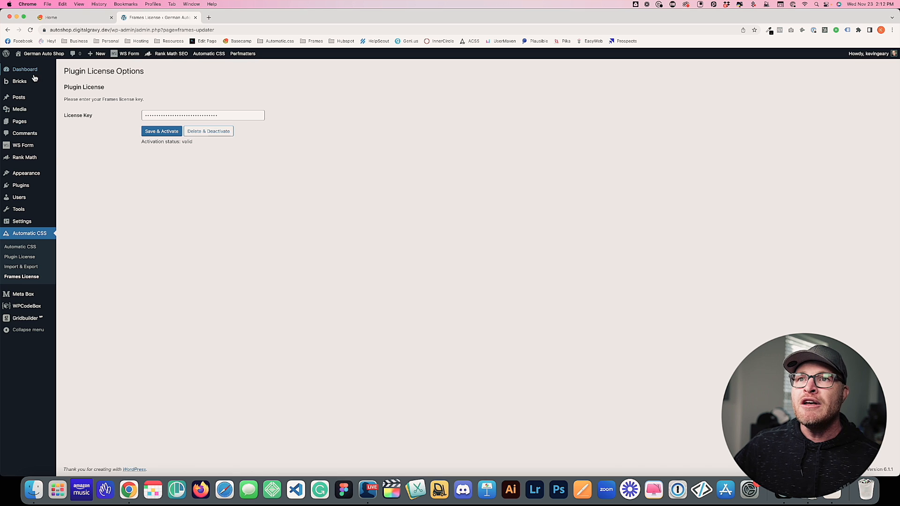
click(71, 102)
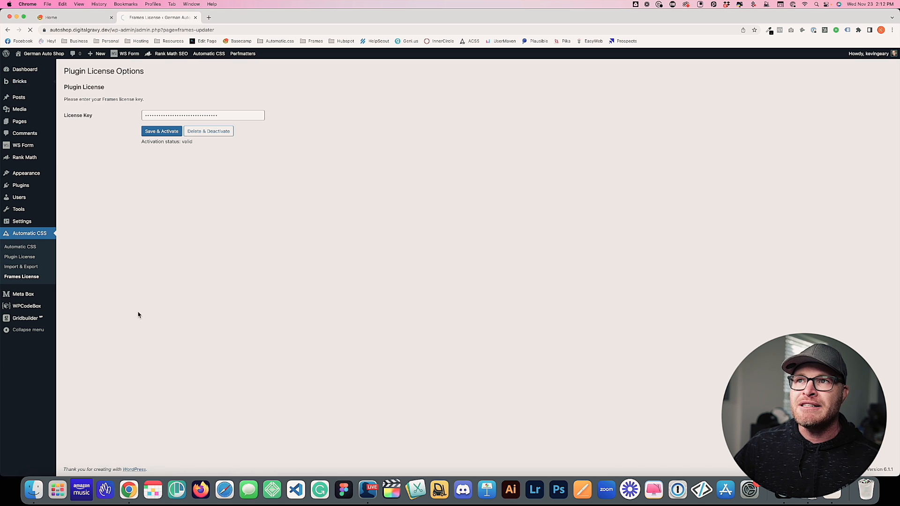
click(154, 93)
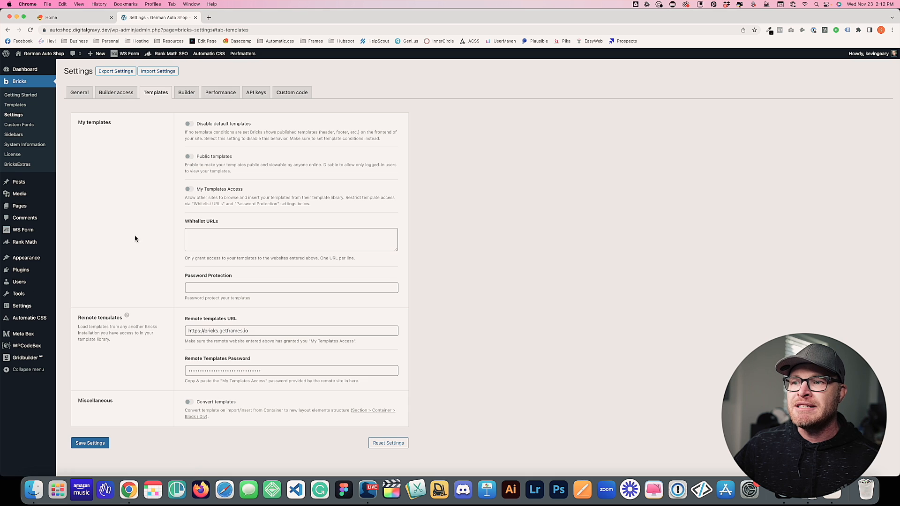
scroll(134, 235, down, 2)
drag(77, 302, 125, 307)
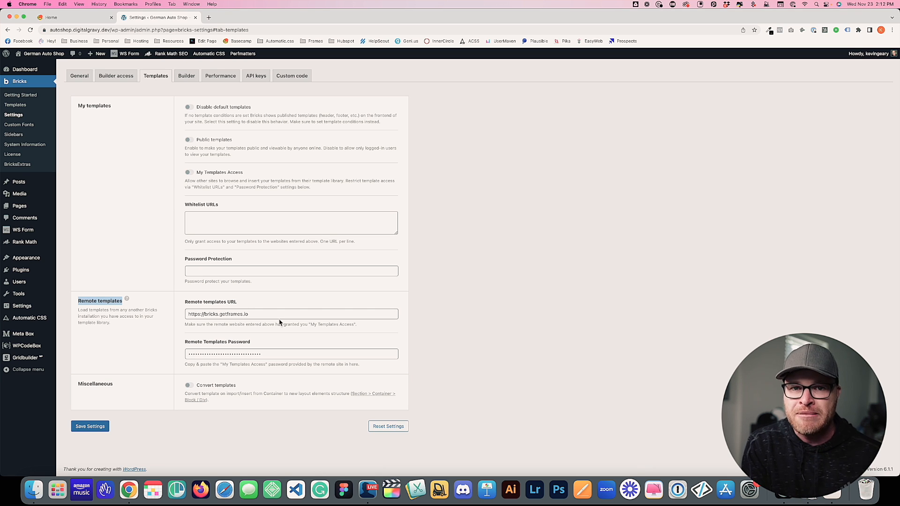
drag(291, 317, 183, 318)
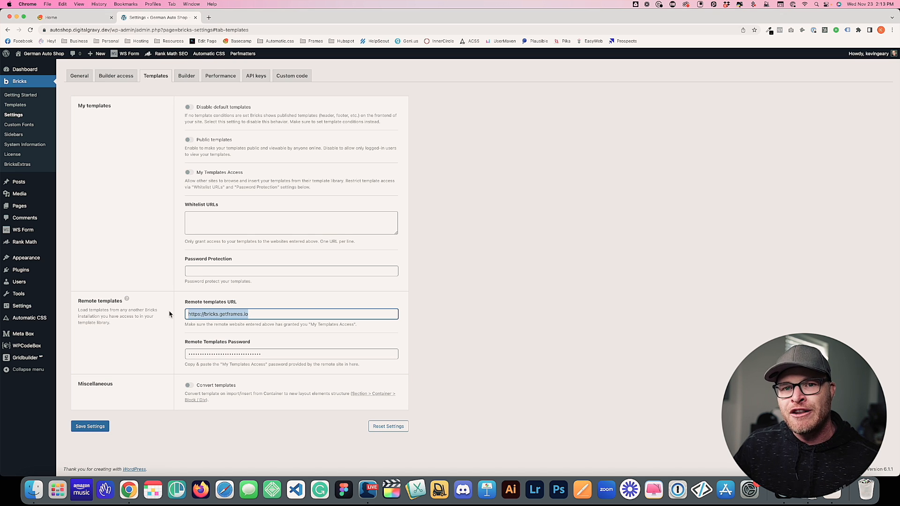
click(260, 317)
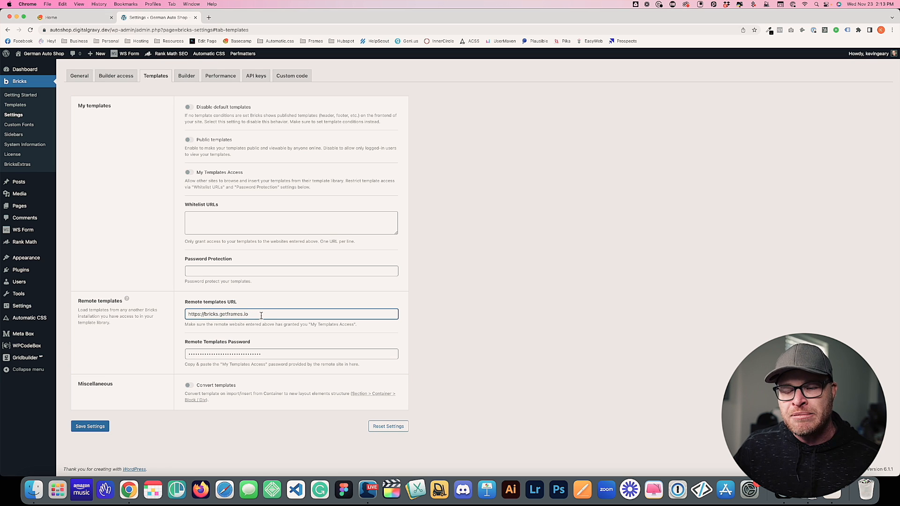
drag(262, 316, 182, 312)
Highlight the filled-in Remote Templates Password field to confirm it is set
click(264, 354)
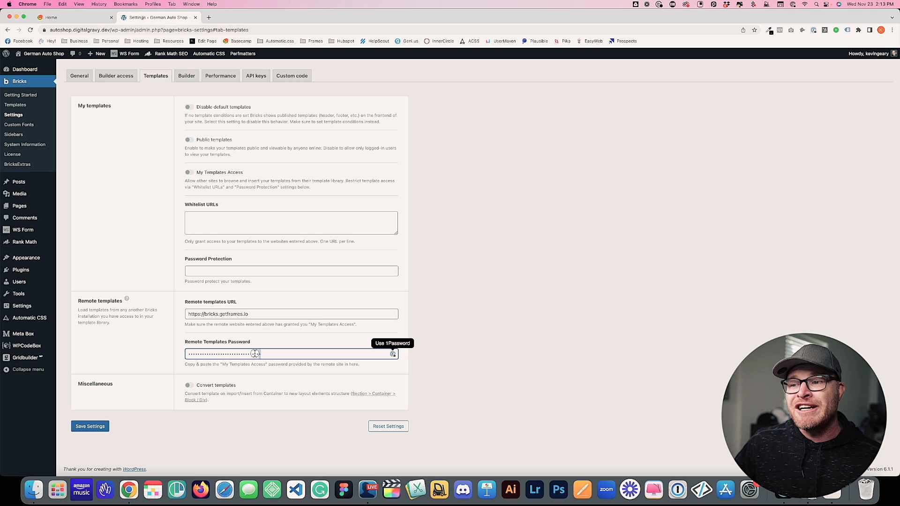
drag(264, 354, 184, 356)
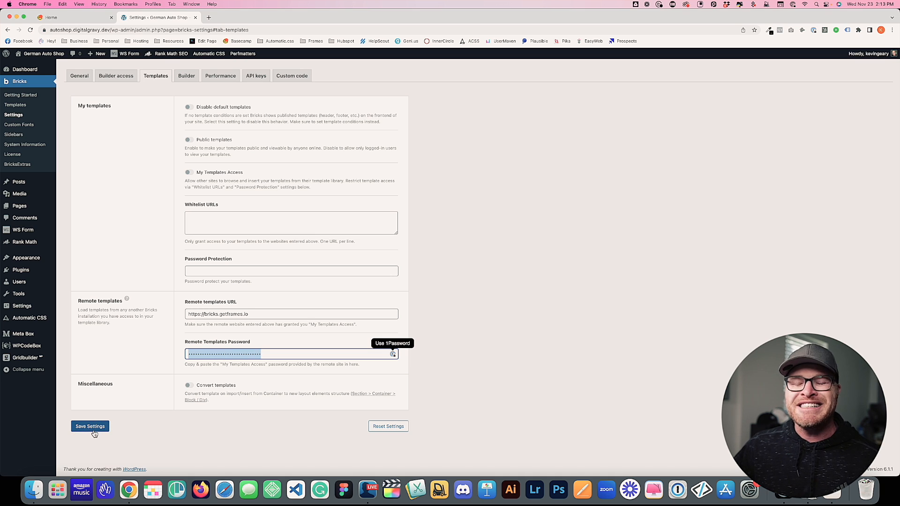
click(220, 441)
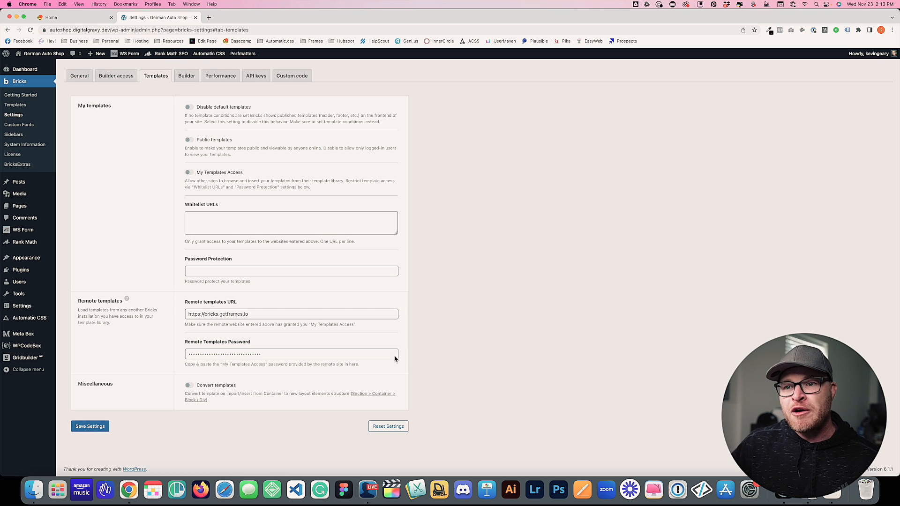
click(34, 320)
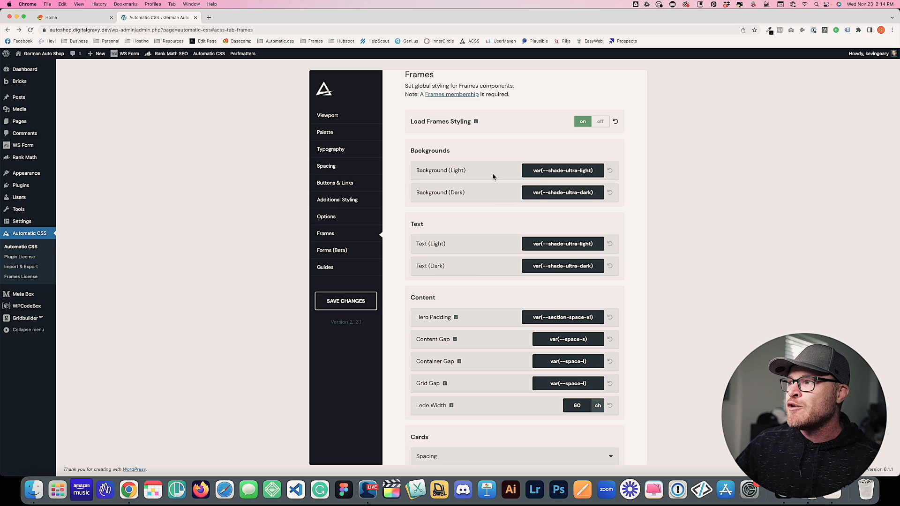
Point out the Background (Dark) setting and the Light and Dark text colour variants
triple_click(469, 199)
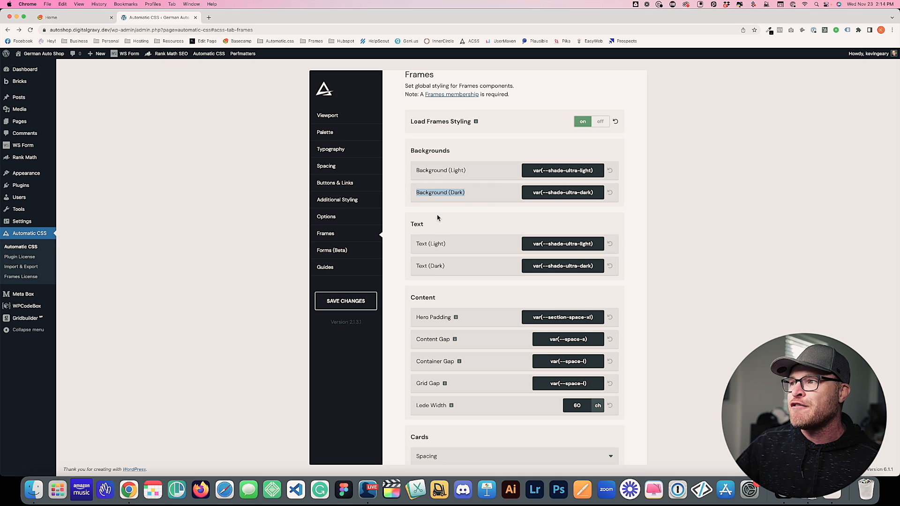
click(475, 186)
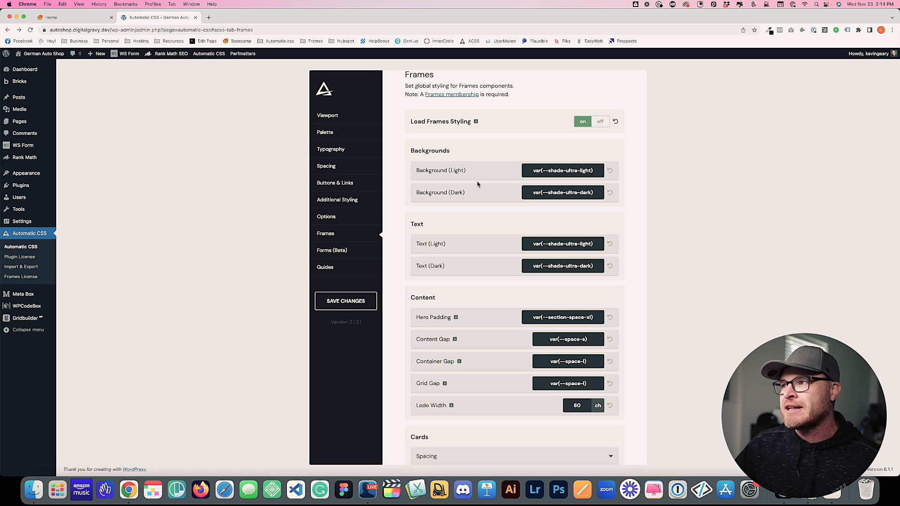
drag(477, 245, 429, 244)
click(396, 259)
drag(449, 273, 427, 268)
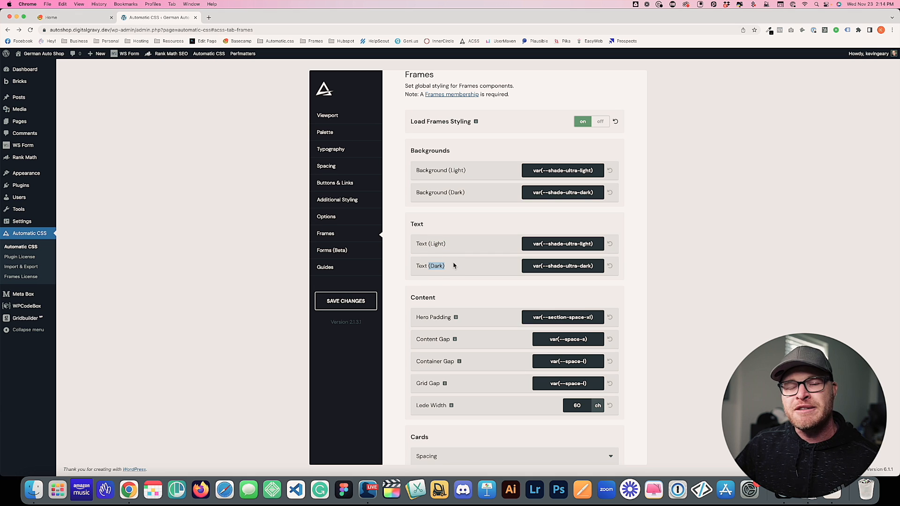
click(458, 248)
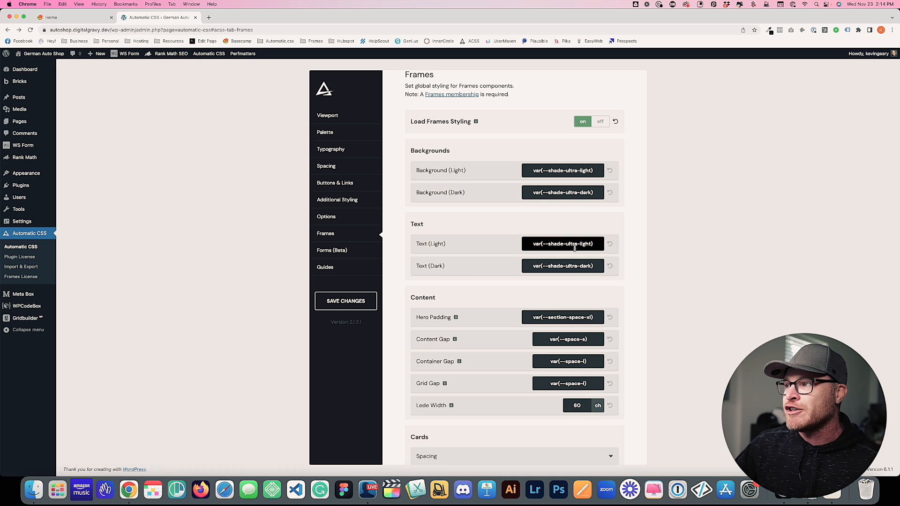
Highlight the Text (Light) colour value and the Text (Dark) variable name
scroll(458, 320, down, 3)
drag(568, 174, 528, 177)
drag(579, 197, 514, 200)
click(602, 260)
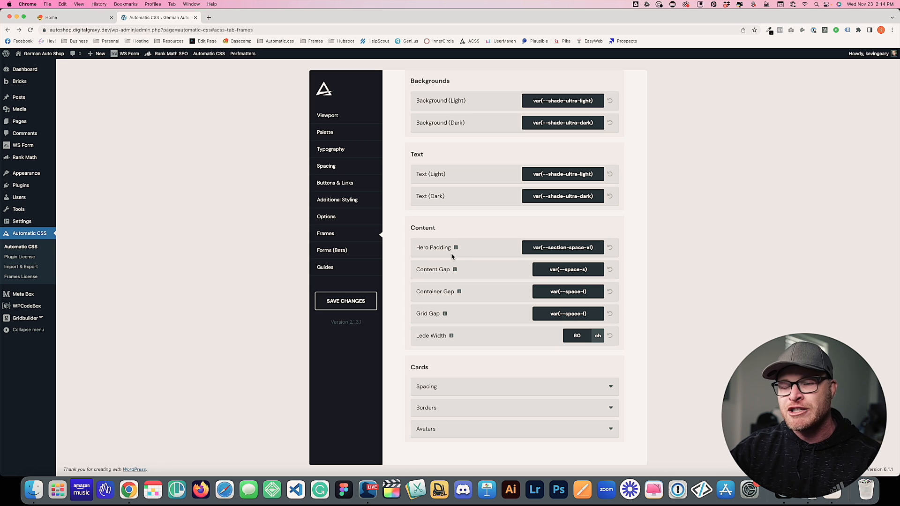
drag(548, 248, 556, 271)
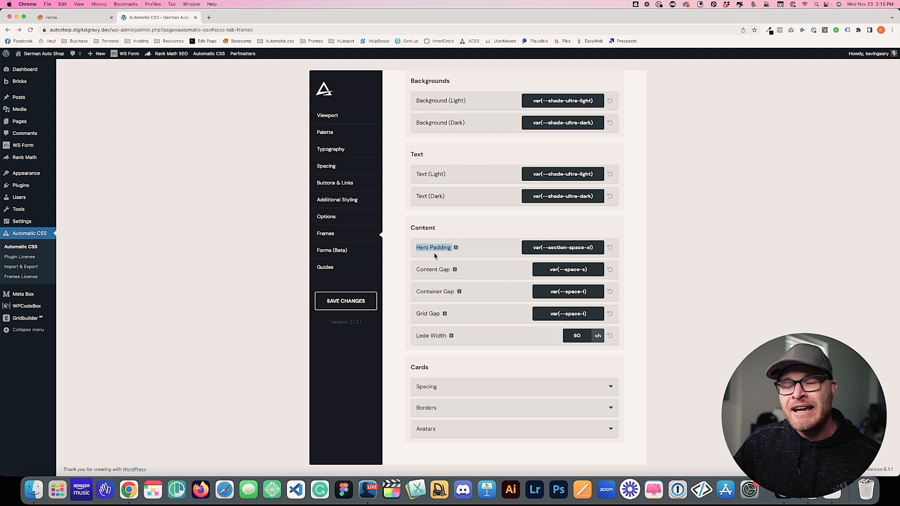
drag(471, 275, 415, 271)
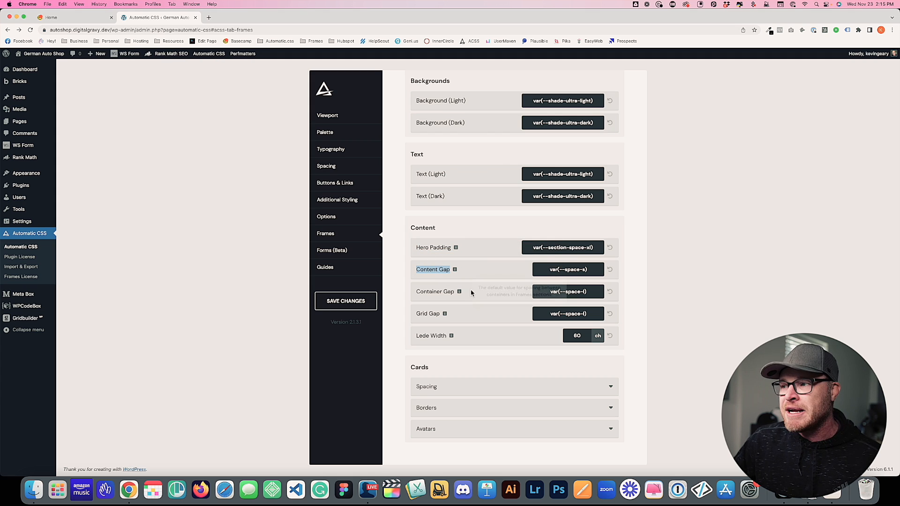
drag(468, 291, 418, 290)
drag(457, 314, 416, 314)
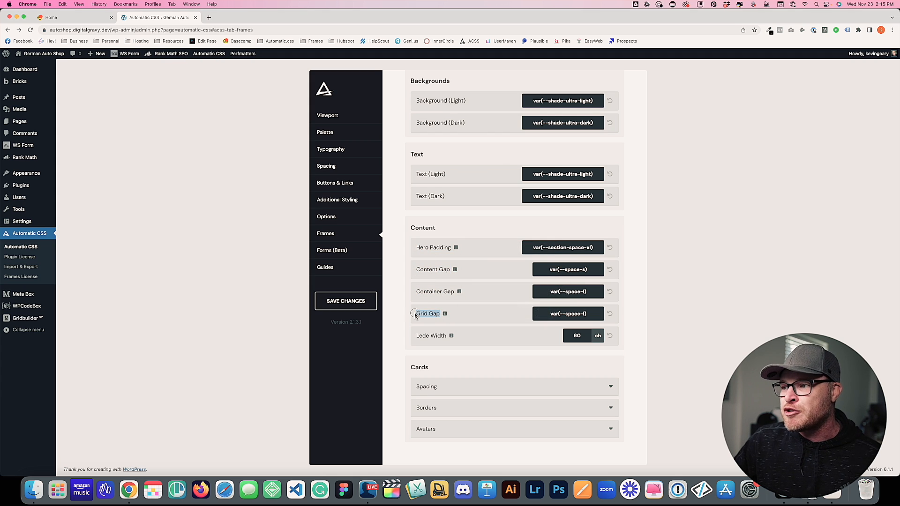
drag(488, 335, 422, 337)
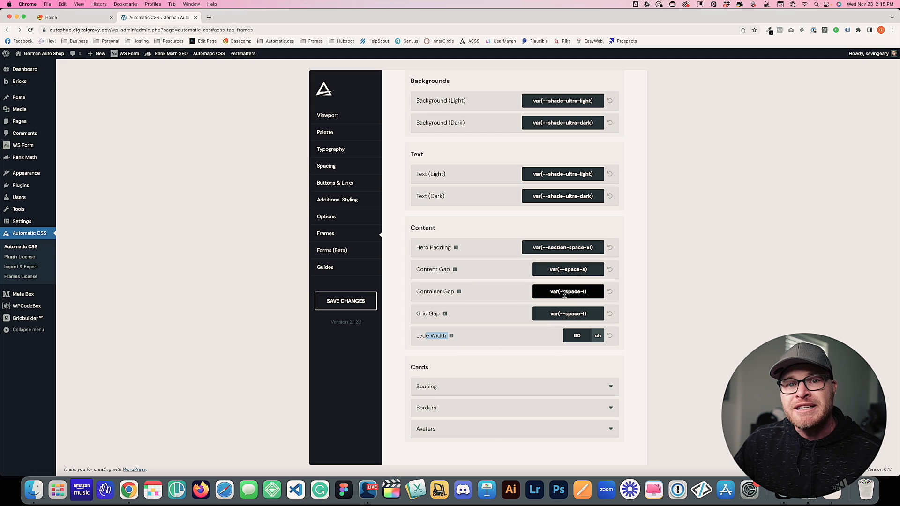
mouse_move(454, 250)
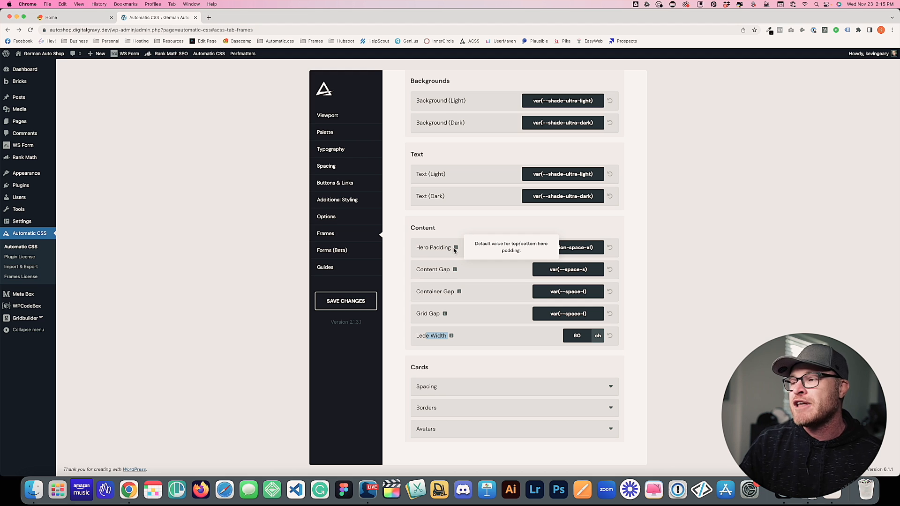
Expand the card Borders and Avatars settings, showing Avatar Radius 50%
scroll(492, 409, down, 2)
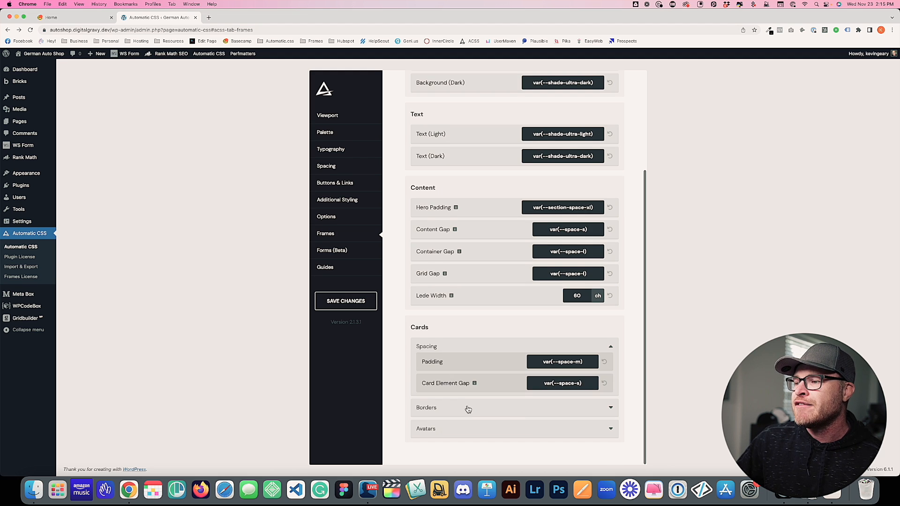
click(466, 410)
scroll(480, 432, down, 2)
click(476, 430)
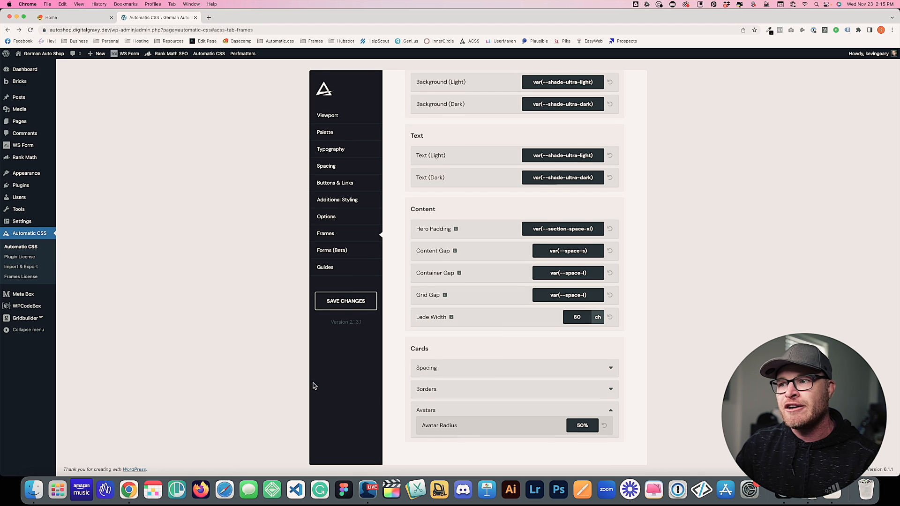
Save the Frames settings and scroll back to the top of the page
click(345, 304)
scroll(556, 289, up, 2)
scroll(556, 289, up, 2)
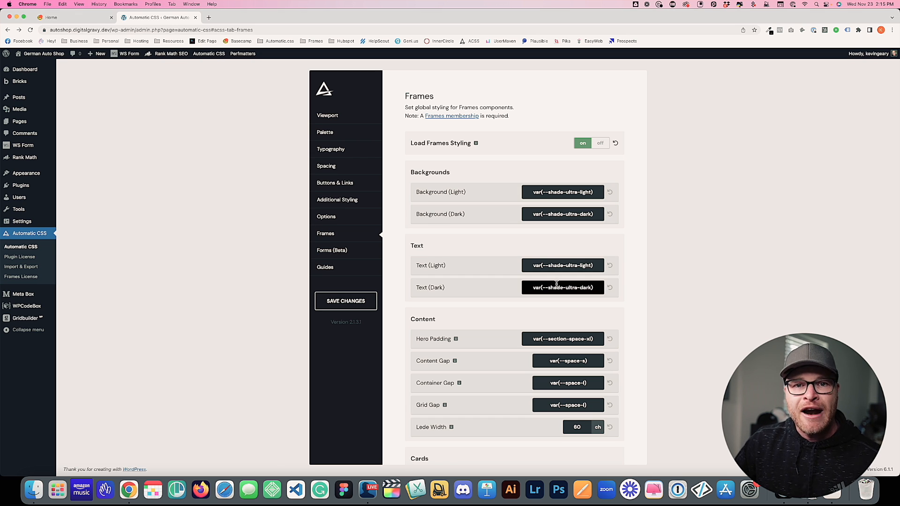
scroll(557, 283, down, 4)
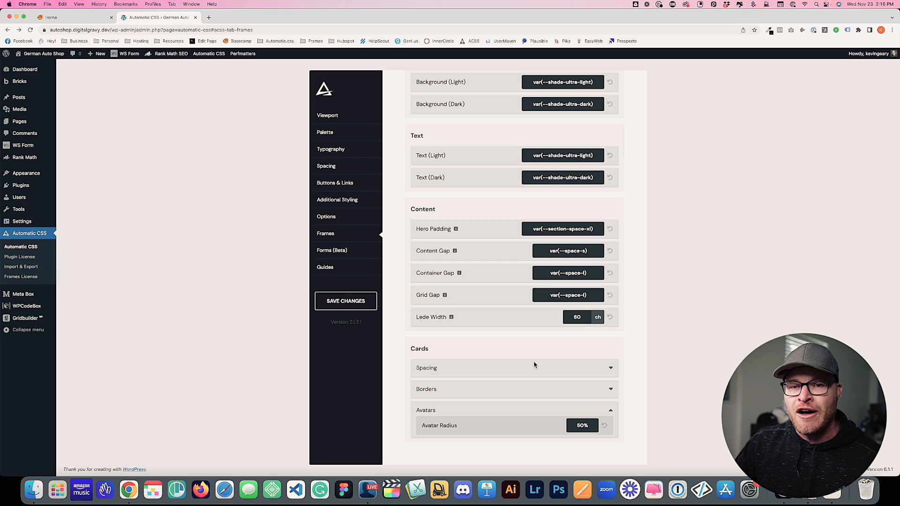
scroll(534, 364, up, 4)
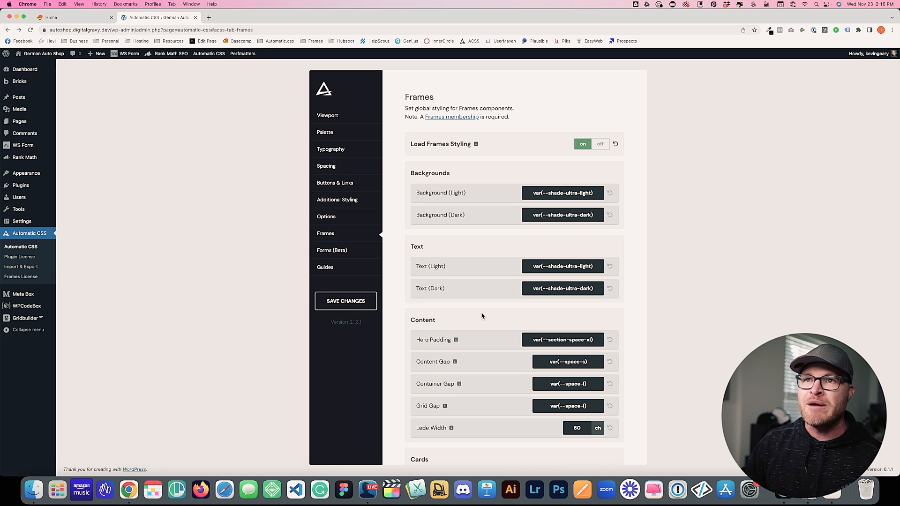
Check the empty Bricks My Templates list, then go to the Automatic CSS settings
mouse_move(33, 86)
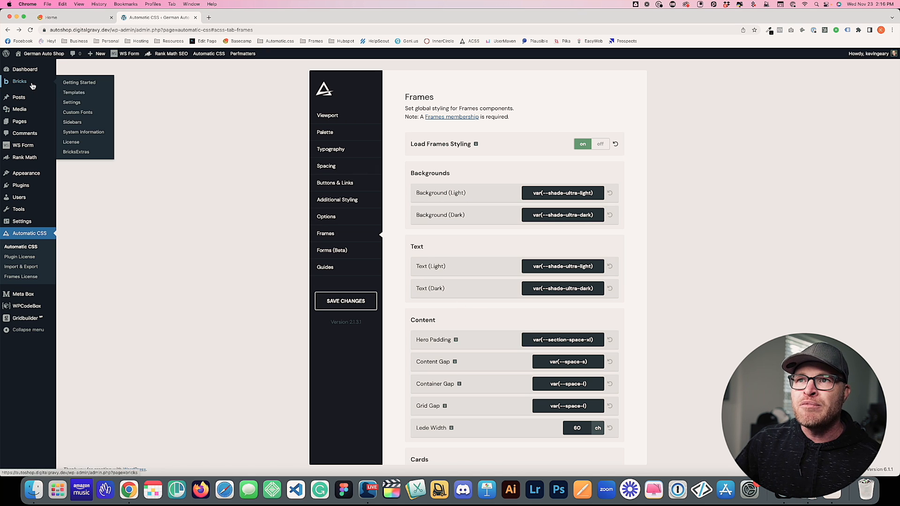
click(74, 93)
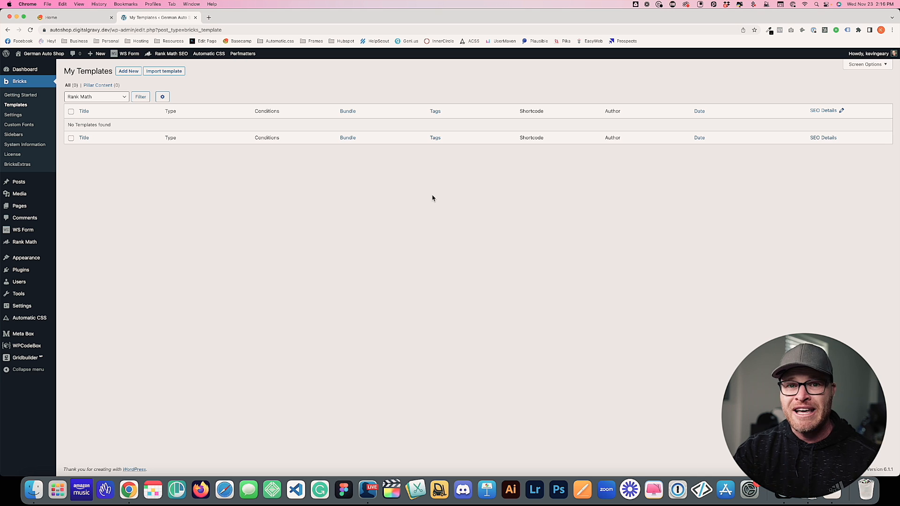
click(42, 319)
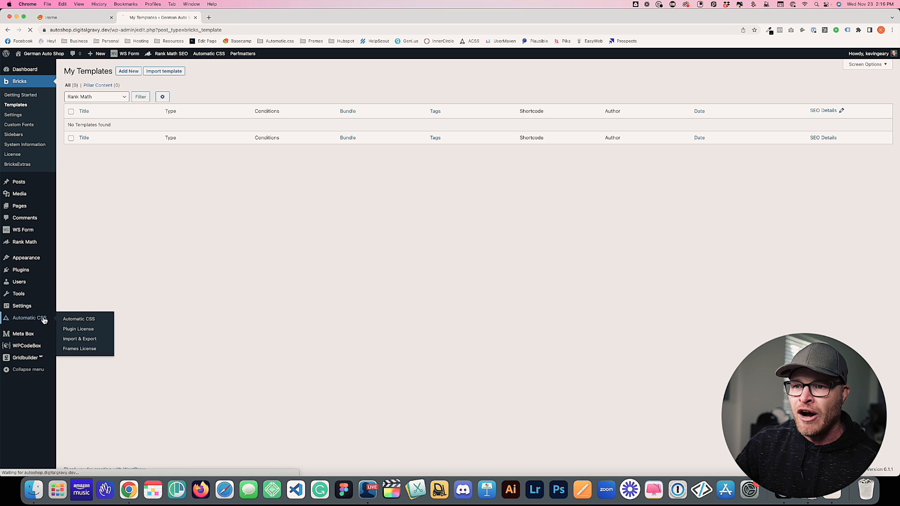
Review the Palette settings: Action, Primary, Base at #000000, Secondary and Accent off
click(337, 136)
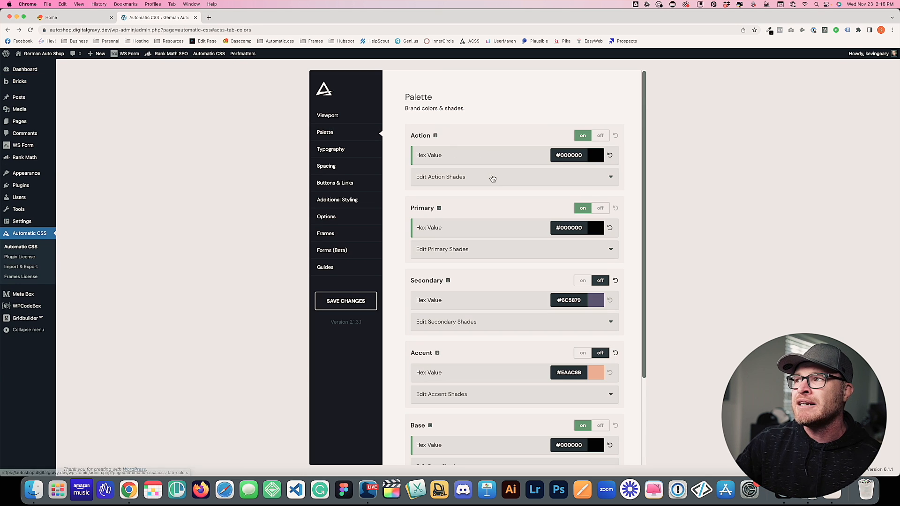
scroll(590, 175, down, 1)
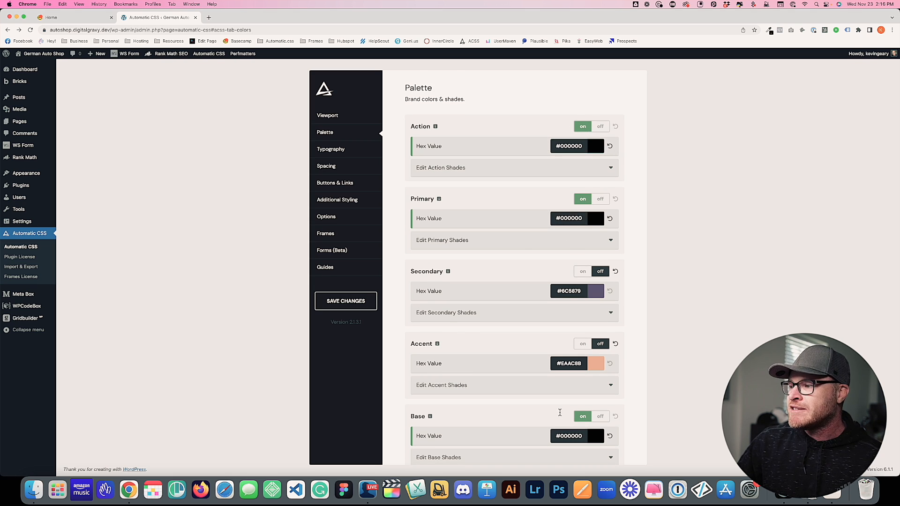
scroll(563, 349, down, 5)
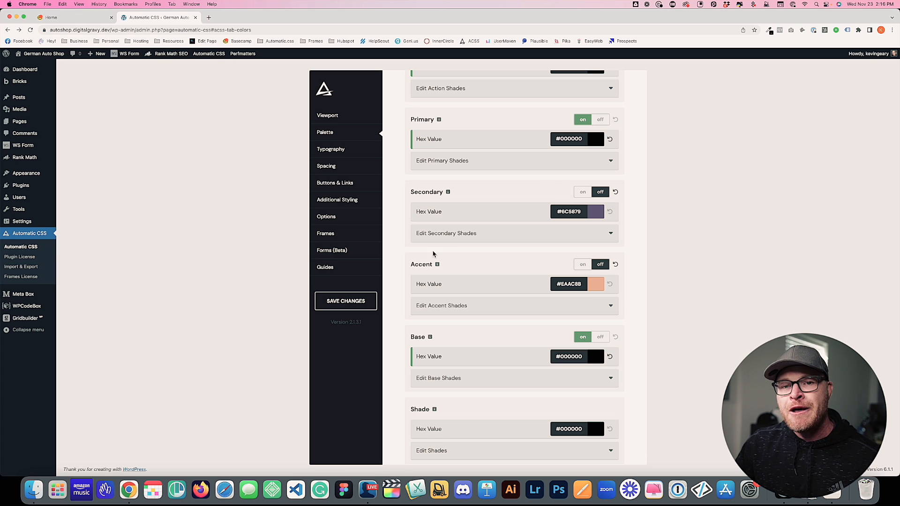
scroll(433, 254, up, 5)
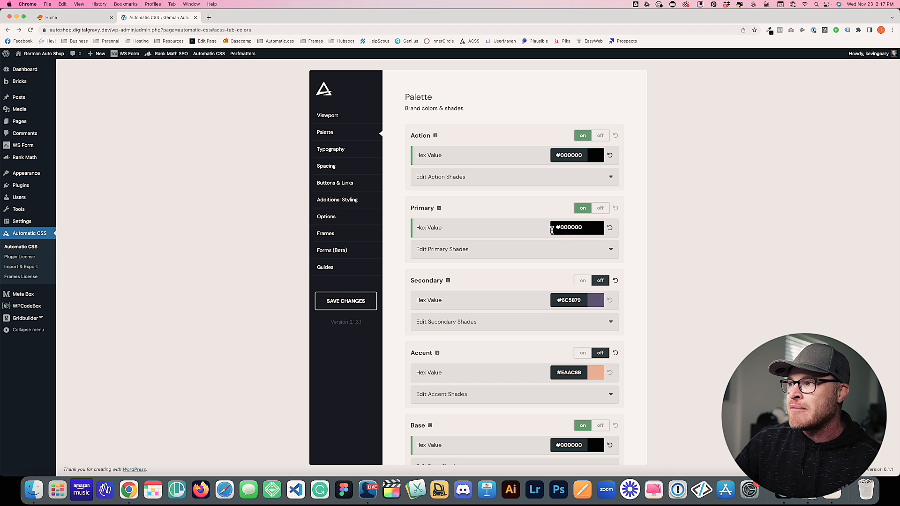
scroll(554, 226, down, 5)
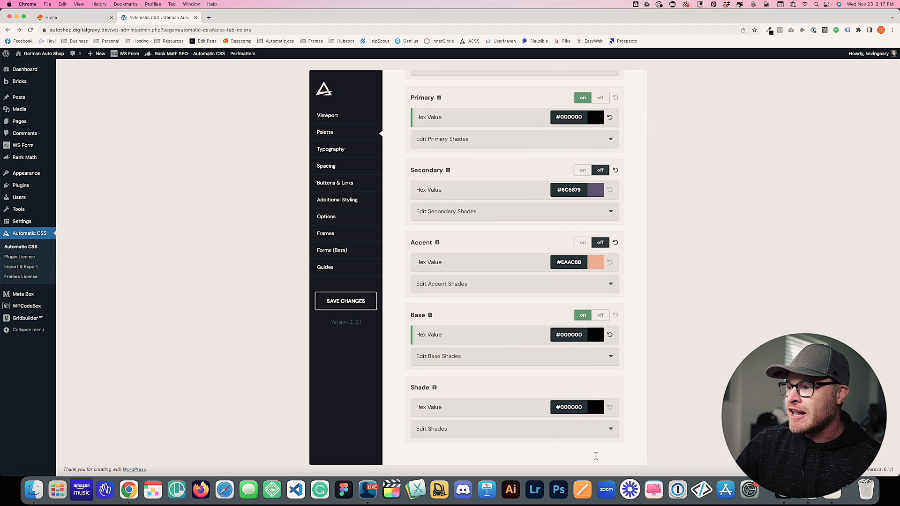
scroll(591, 342, up, 3)
scroll(591, 341, up, 2)
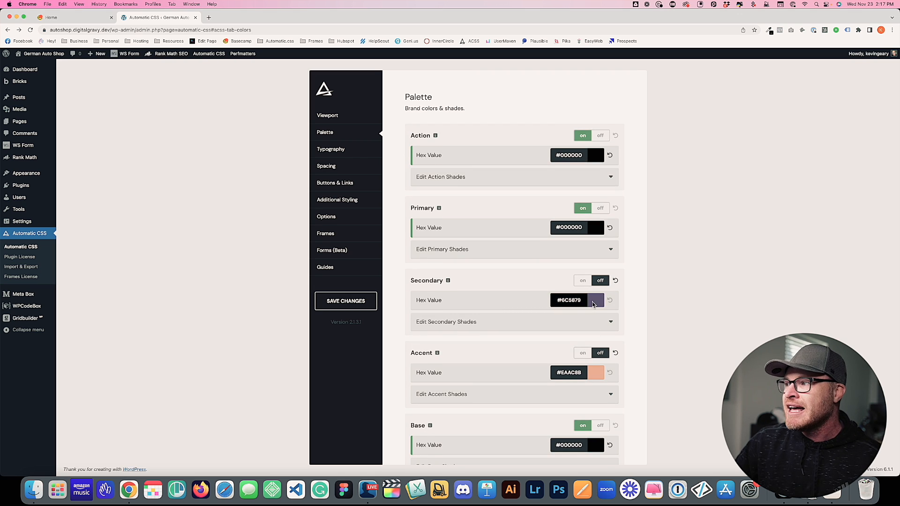
scroll(580, 358, down, 3)
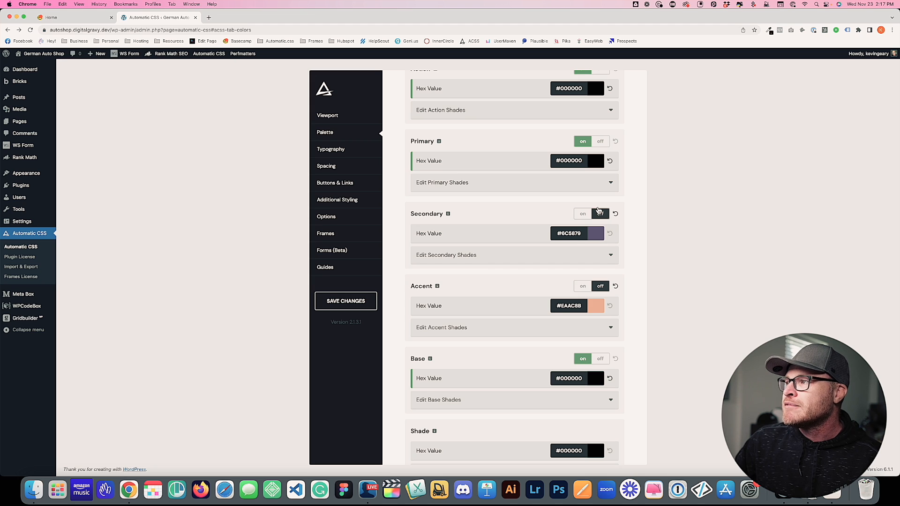
scroll(482, 252, up, 3)
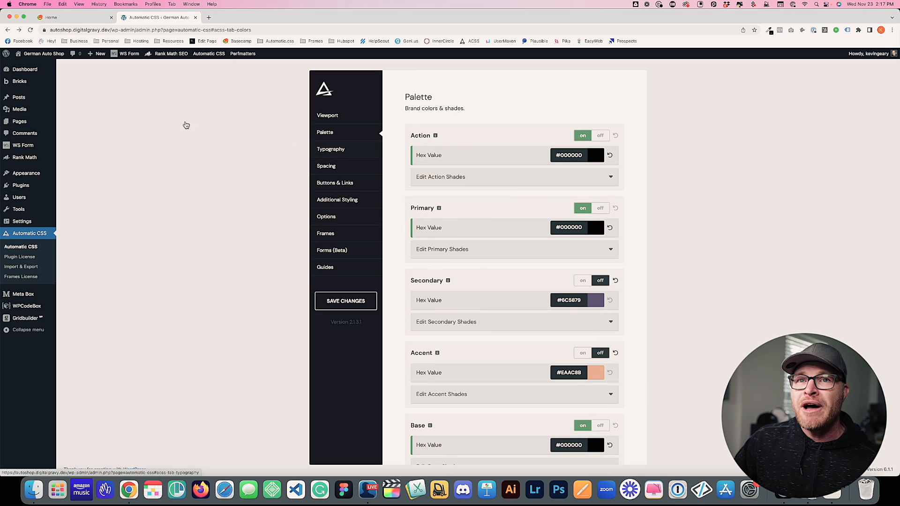
Return to the empty Bricks templates list, then switch to the Basecamp projects home
mouse_move(32, 85)
click(76, 93)
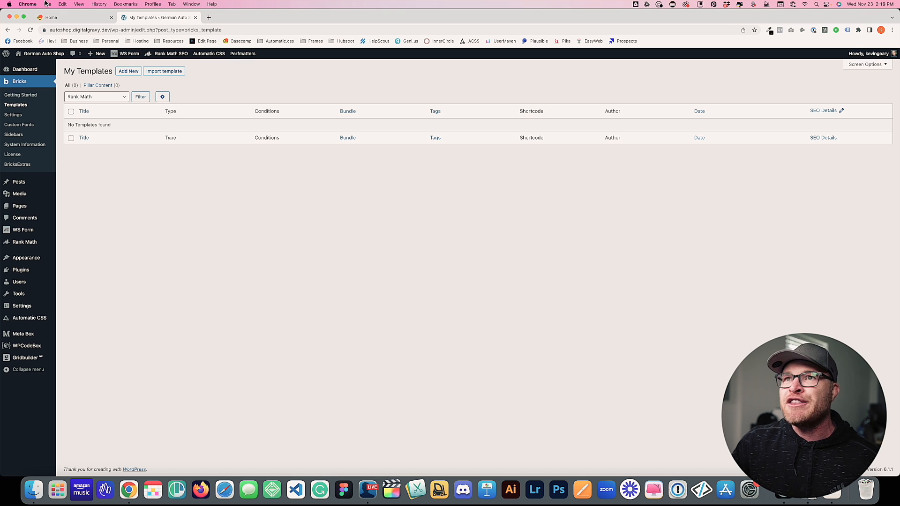
click(51, 17)
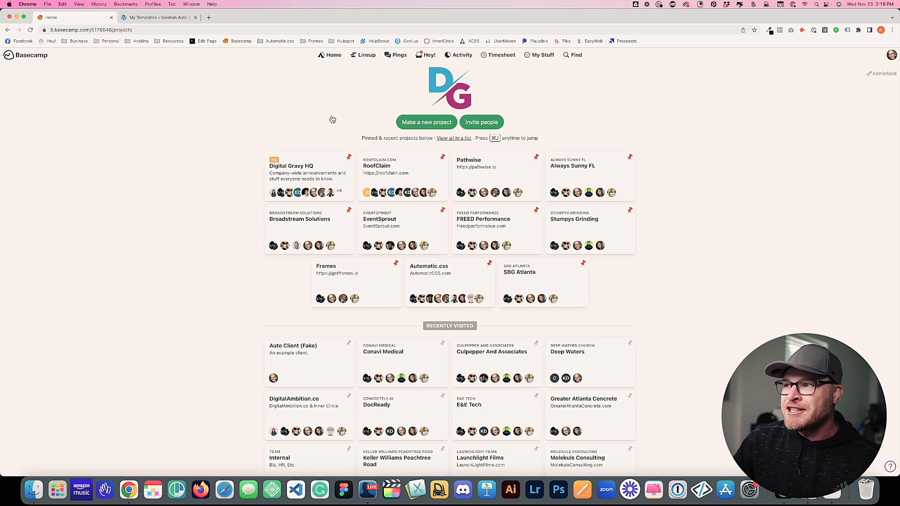
Open the Home Page Outline document in the Auto Client (Fake) project's Docs & Files
click(293, 353)
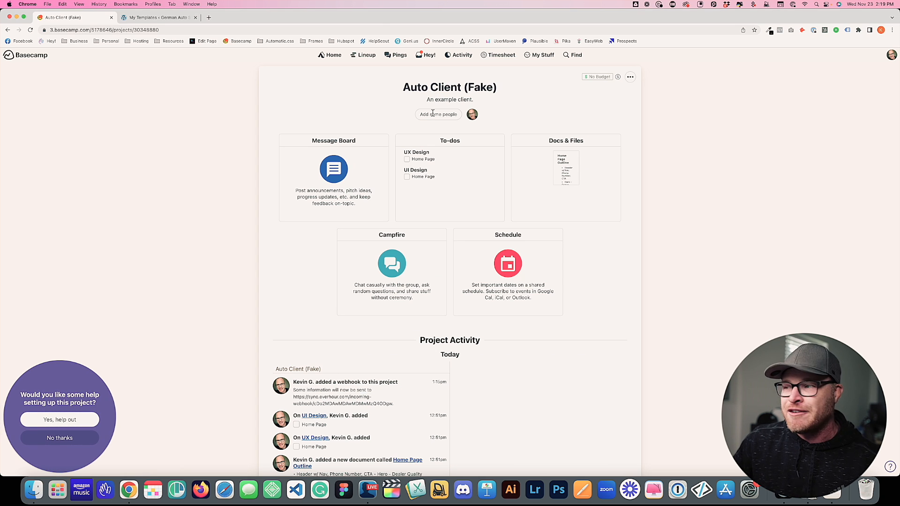
click(578, 178)
click(469, 161)
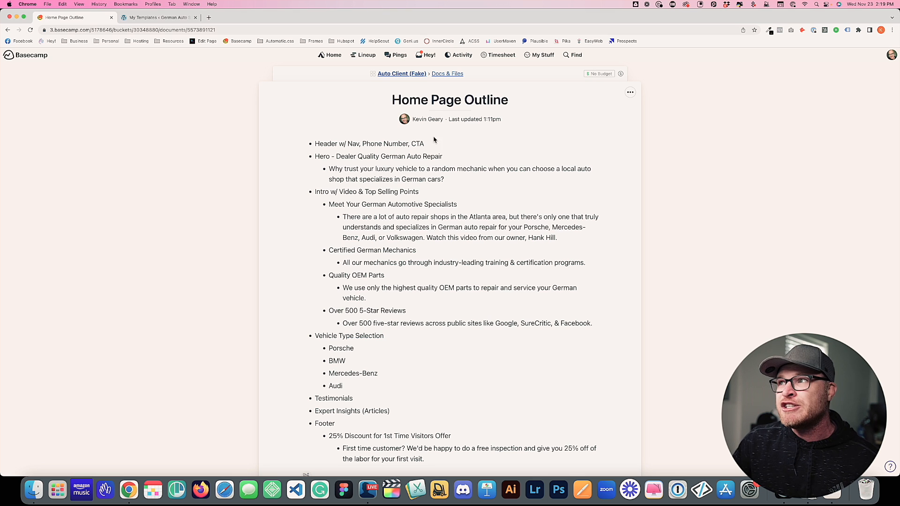
scroll(447, 217, down, 5)
scroll(448, 216, up, 3)
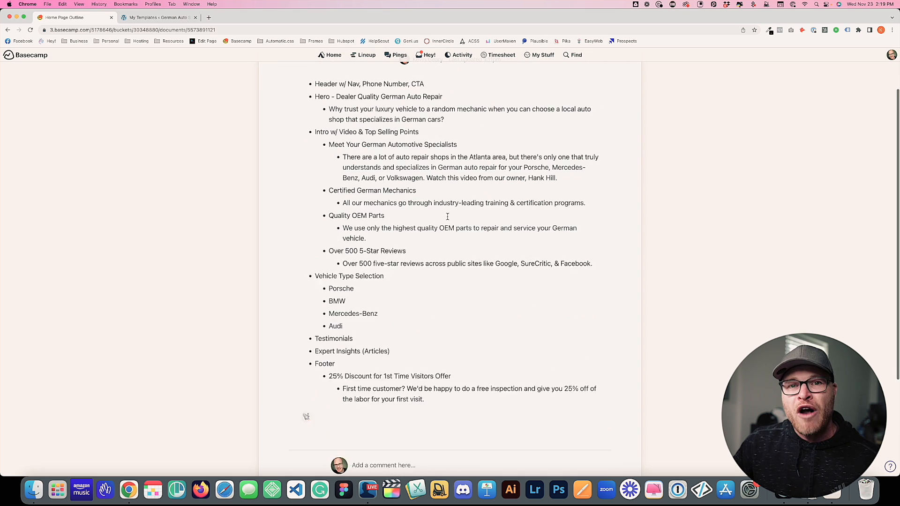
scroll(448, 221, up, 2)
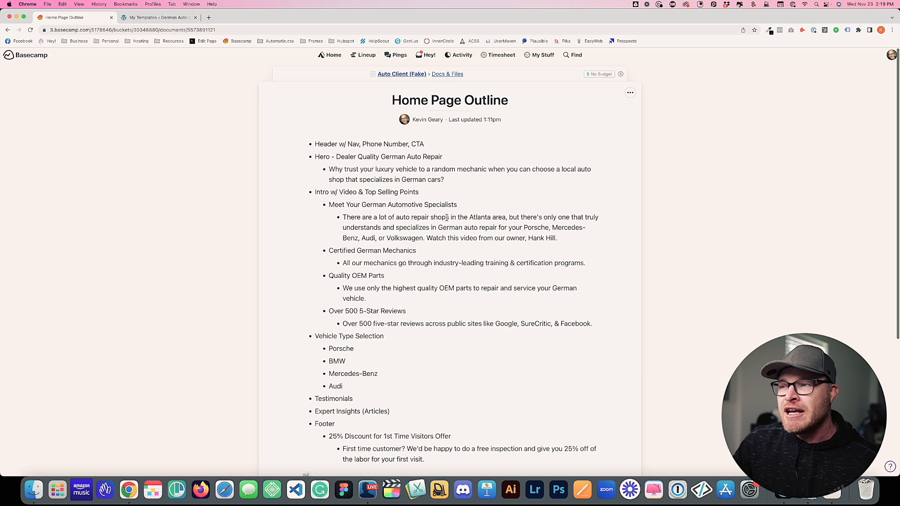
Highlight the hero headline 'Dealer Quality German Auto Repair' and its supporting question text
drag(441, 144, 314, 143)
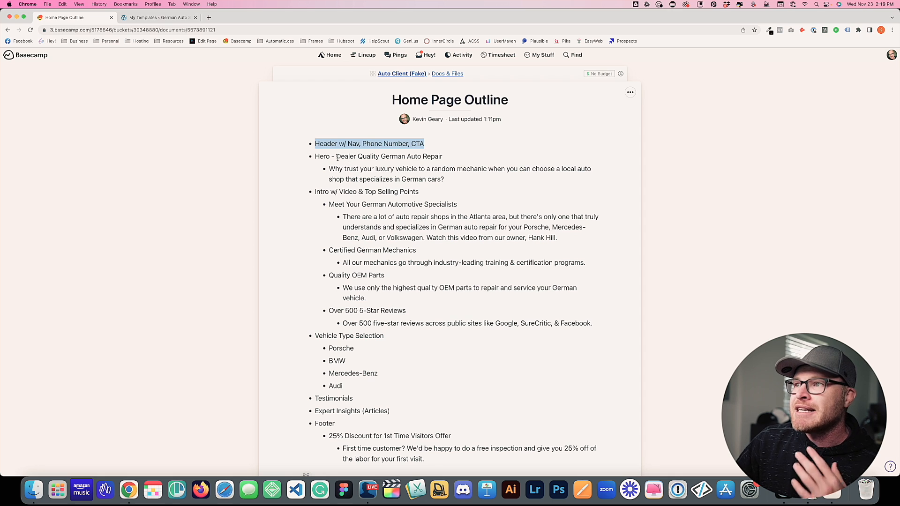
drag(335, 156, 442, 158)
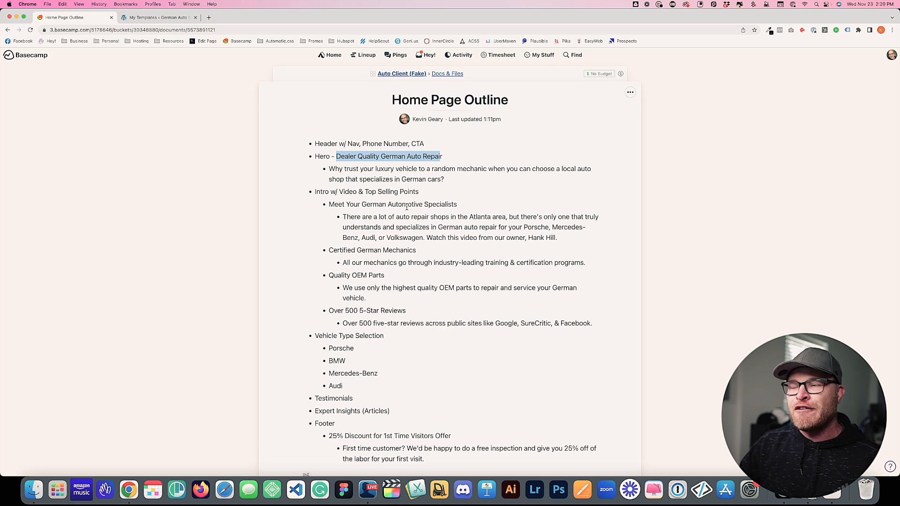
drag(464, 185, 311, 168)
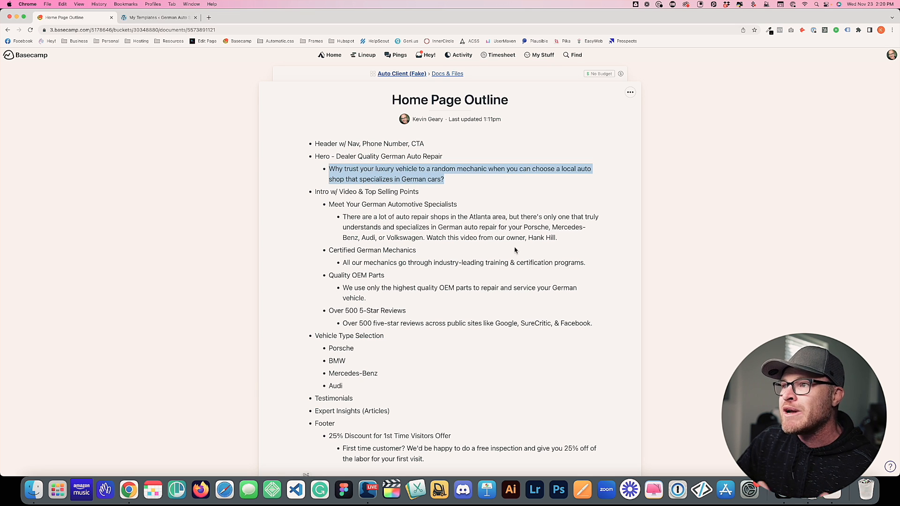
click(370, 195)
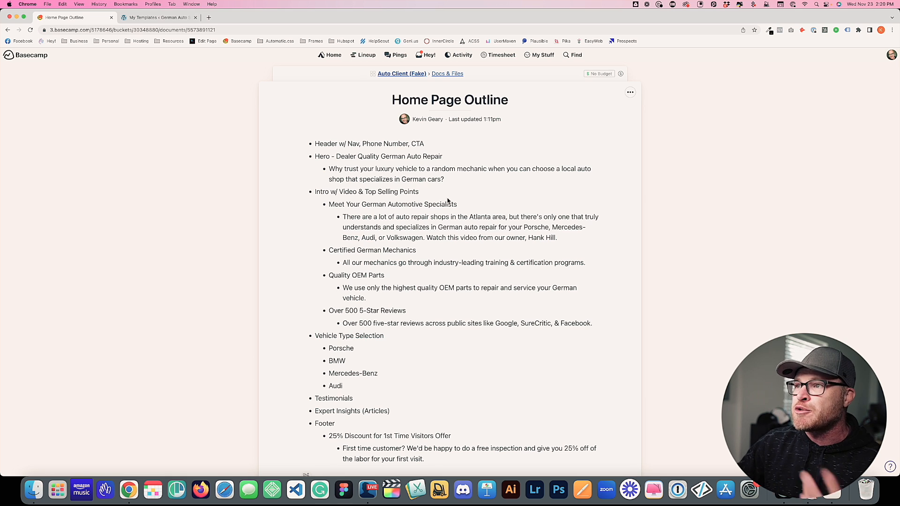
drag(315, 192, 423, 194)
click(366, 191)
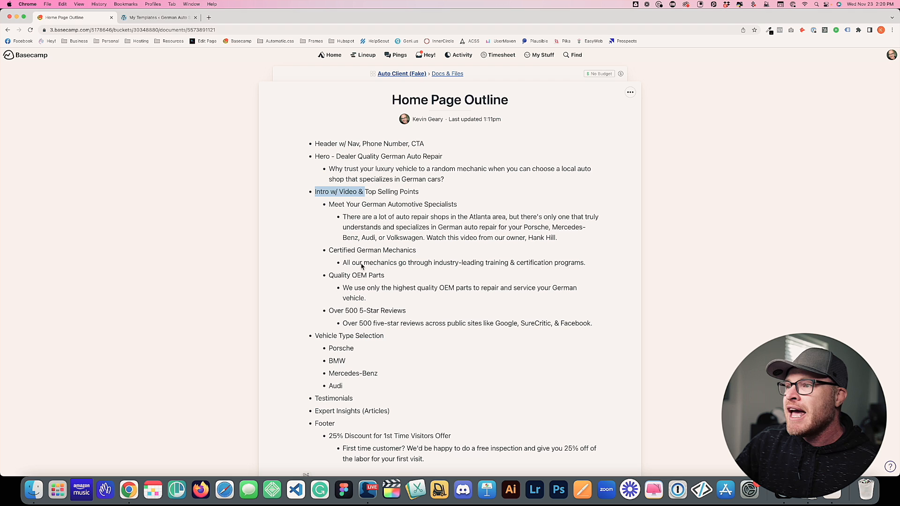
drag(327, 251, 419, 255)
click(417, 258)
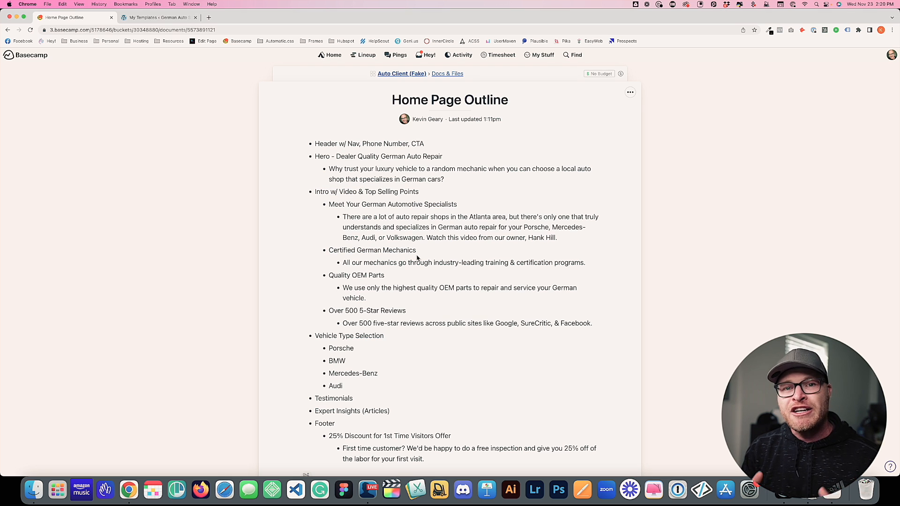
drag(383, 250, 357, 252)
click(365, 253)
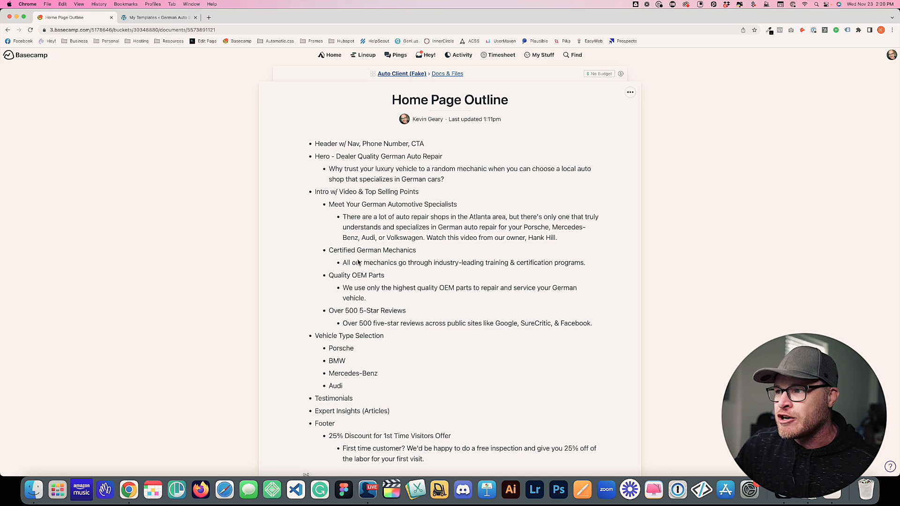
drag(326, 275, 385, 276)
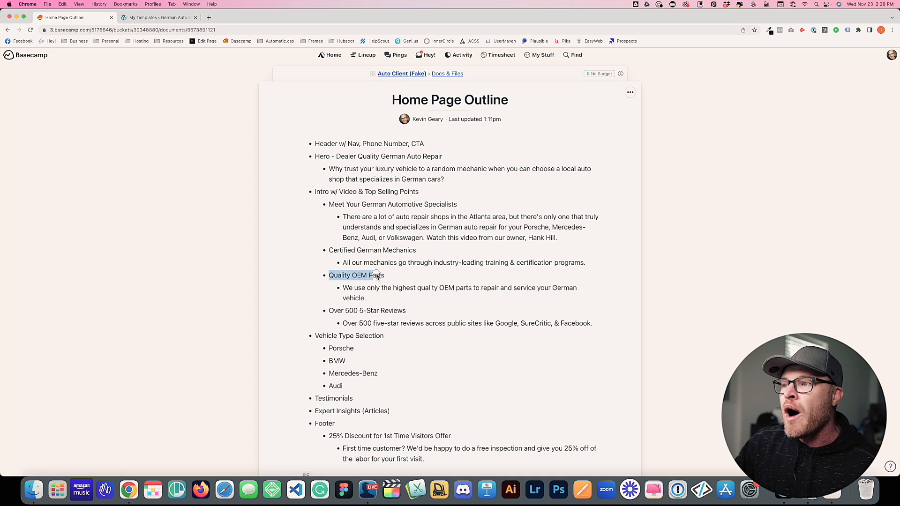
click(386, 276)
drag(327, 276, 385, 276)
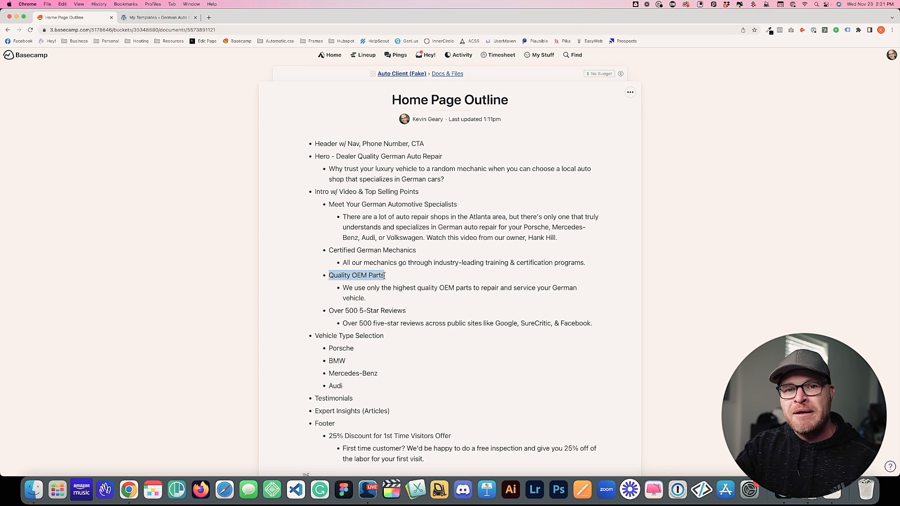
click(371, 314)
drag(329, 312, 343, 313)
click(350, 314)
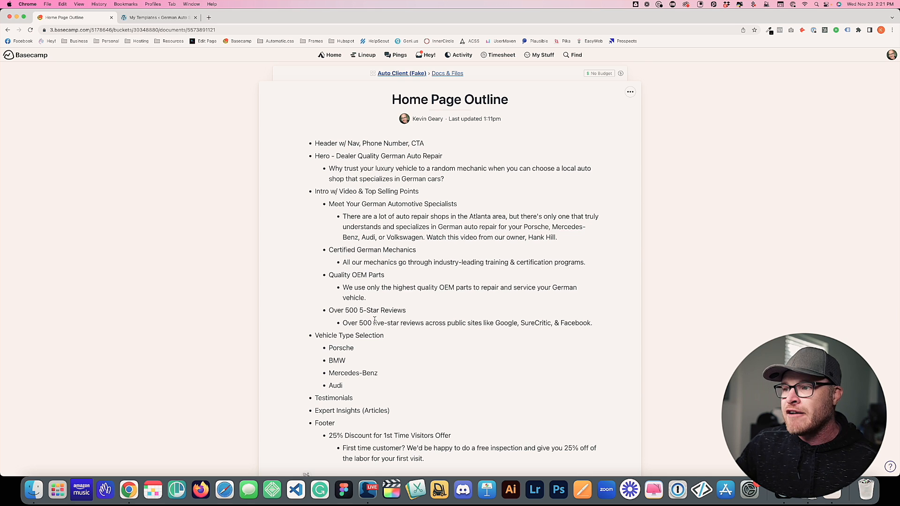
scroll(373, 319, down, 3)
drag(315, 245, 346, 246)
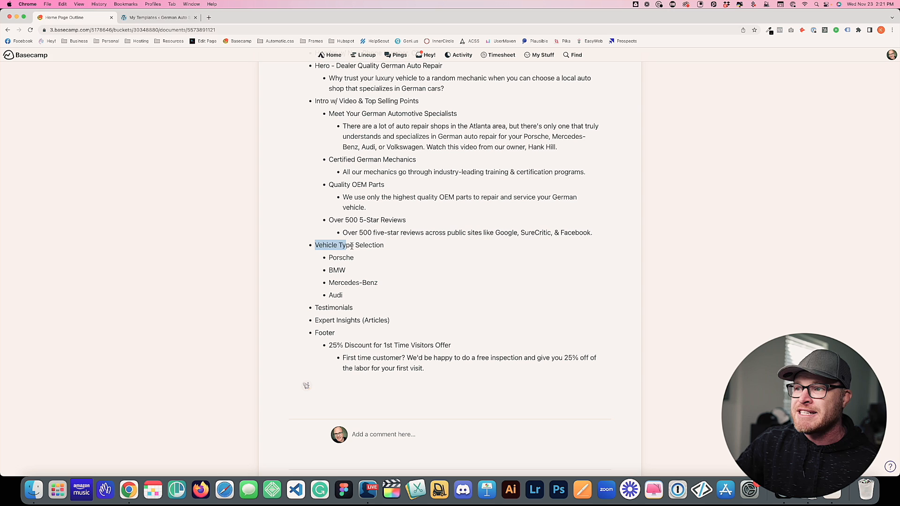
drag(378, 258, 329, 270)
drag(393, 284, 328, 296)
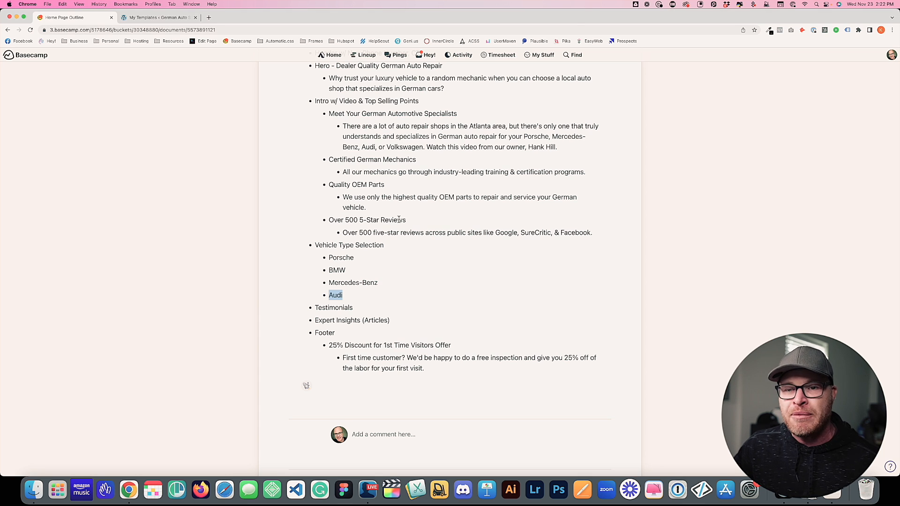
click(368, 331)
drag(379, 310, 315, 309)
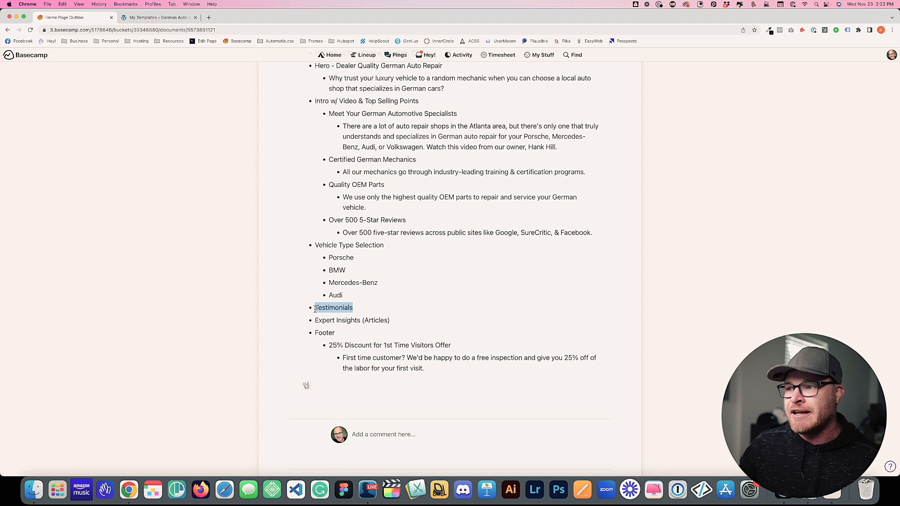
drag(391, 320, 310, 321)
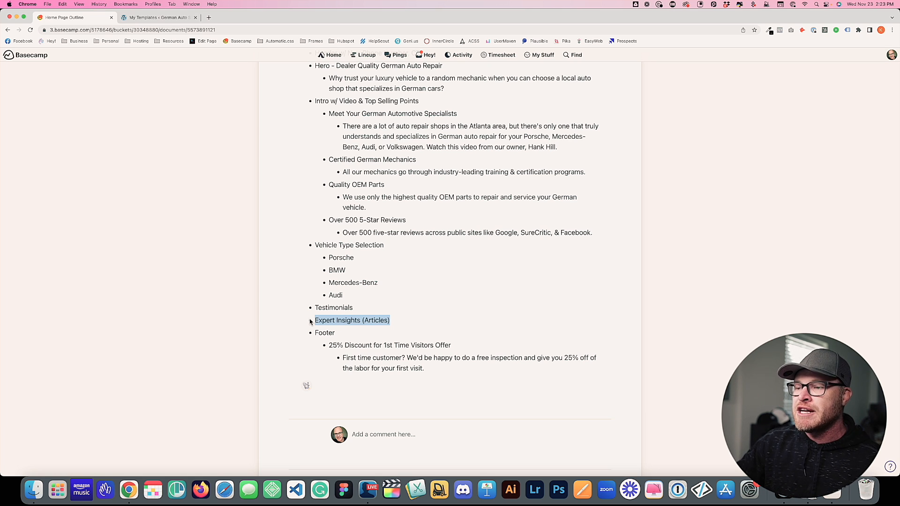
click(312, 335)
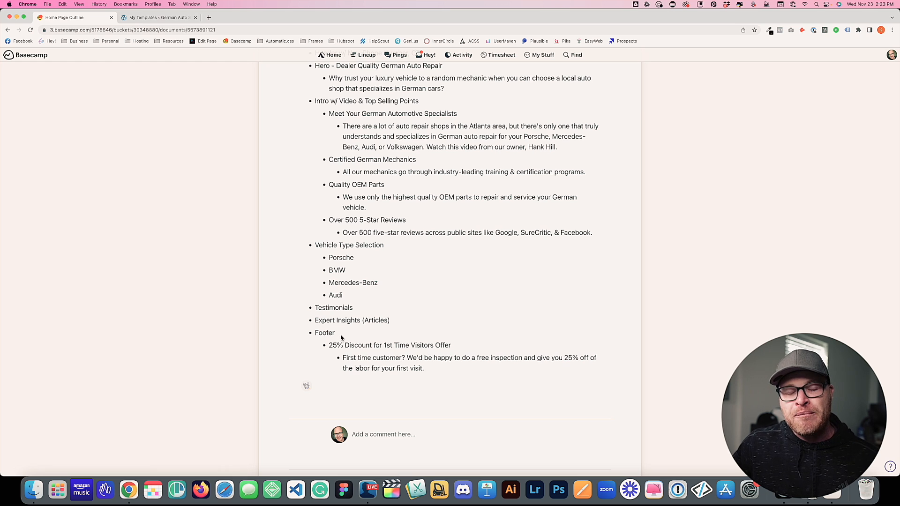
drag(329, 346, 451, 348)
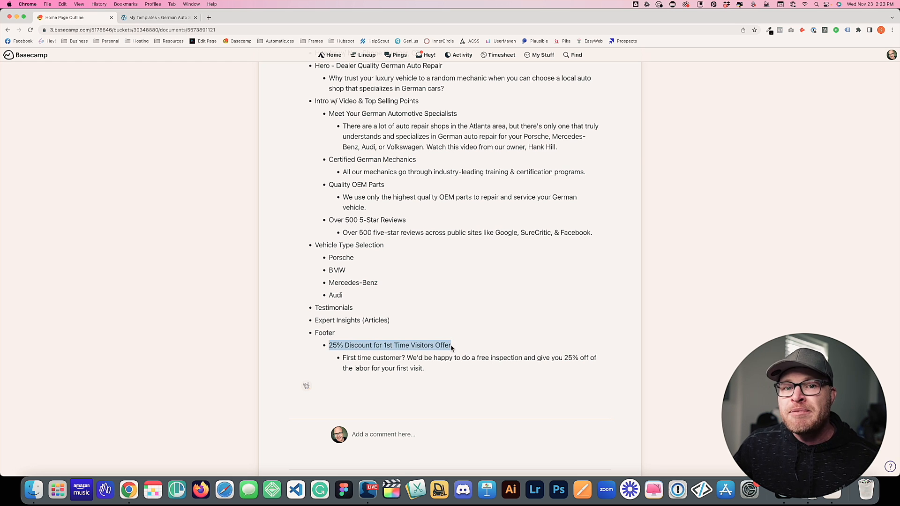
click(352, 344)
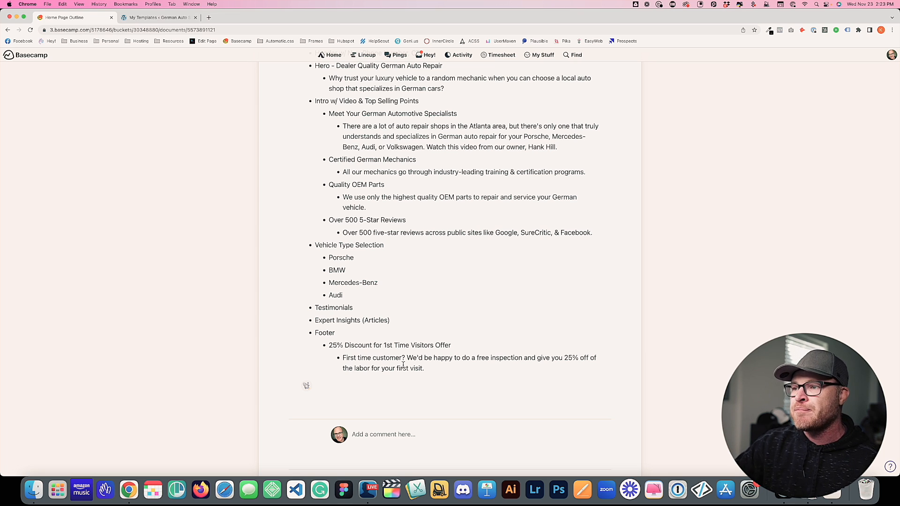
scroll(445, 348, up, 3)
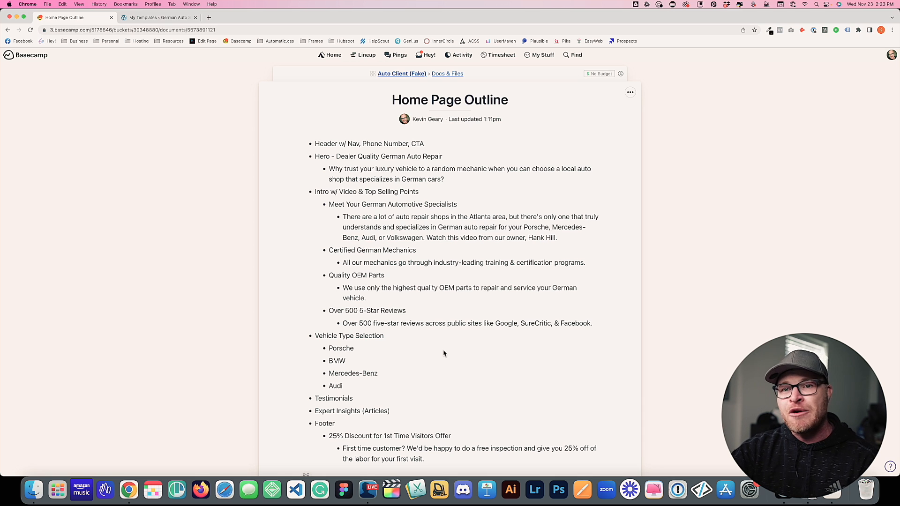
scroll(444, 354, down, 1)
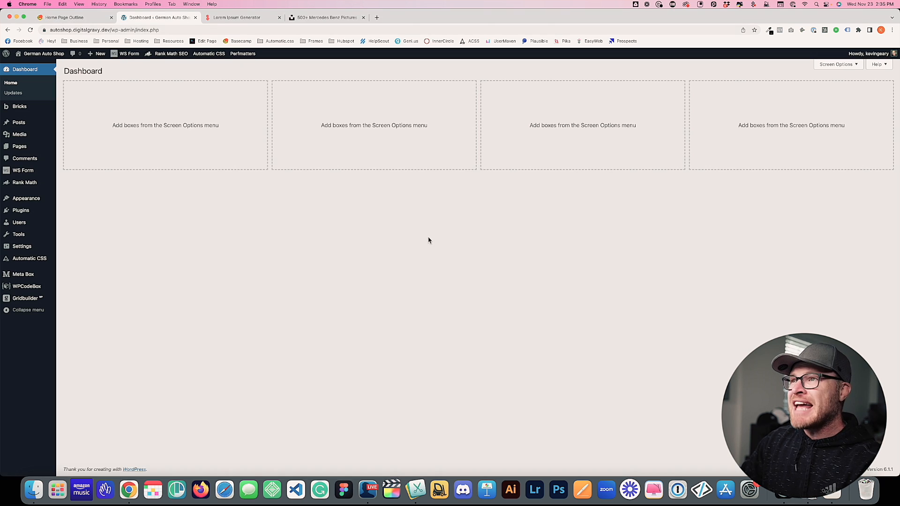
Add a new Bricks template titled 'Header' of type Header, publish it, and edit it in Bricks
mouse_move(33, 109)
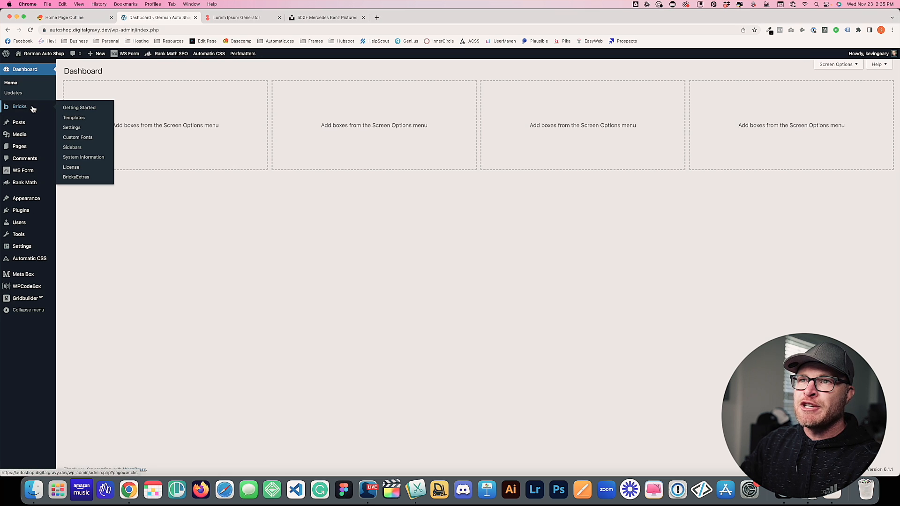
click(87, 121)
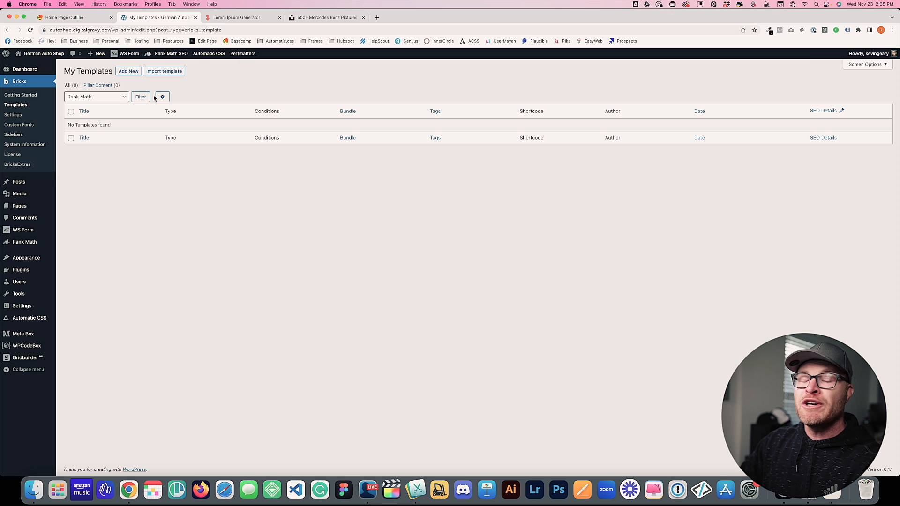
click(128, 71)
text(Header)
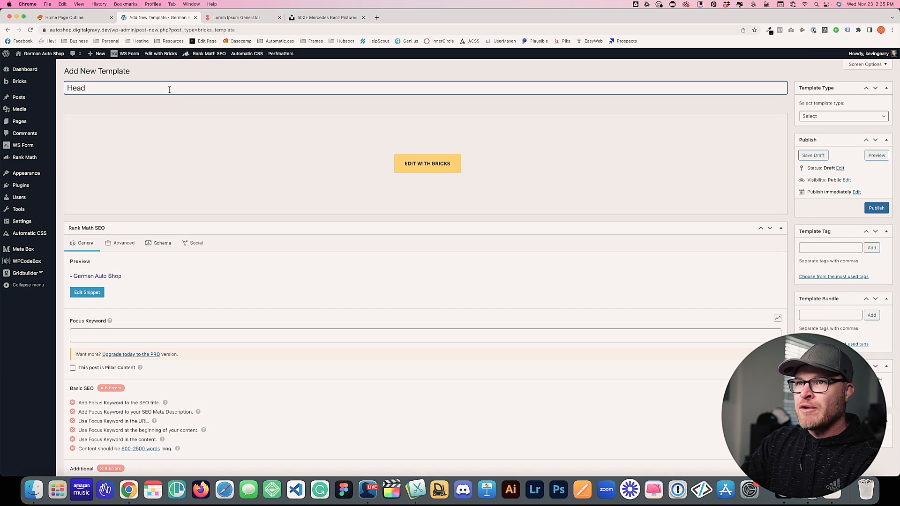
click(812, 116)
click(815, 125)
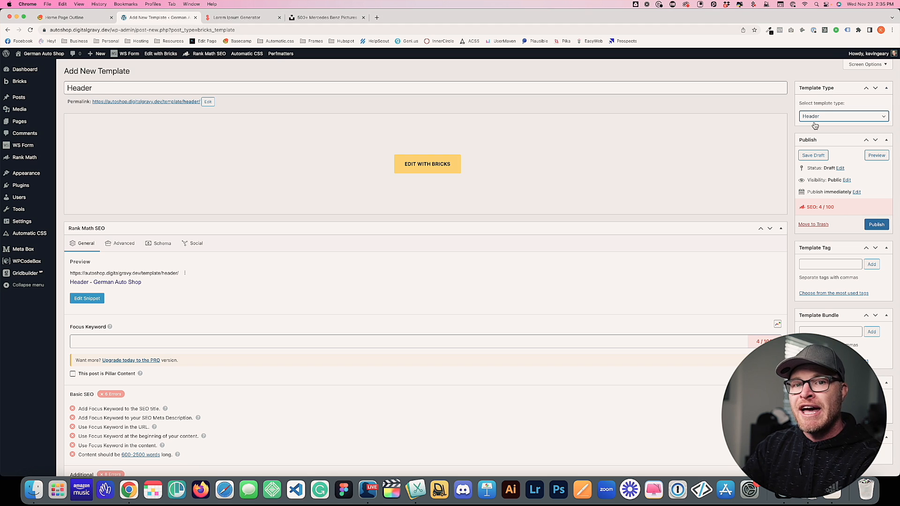
click(876, 224)
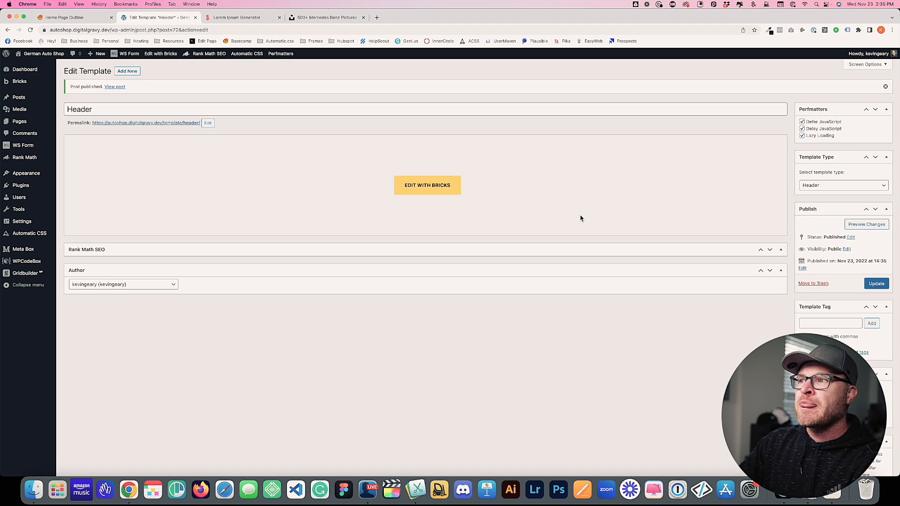
click(430, 187)
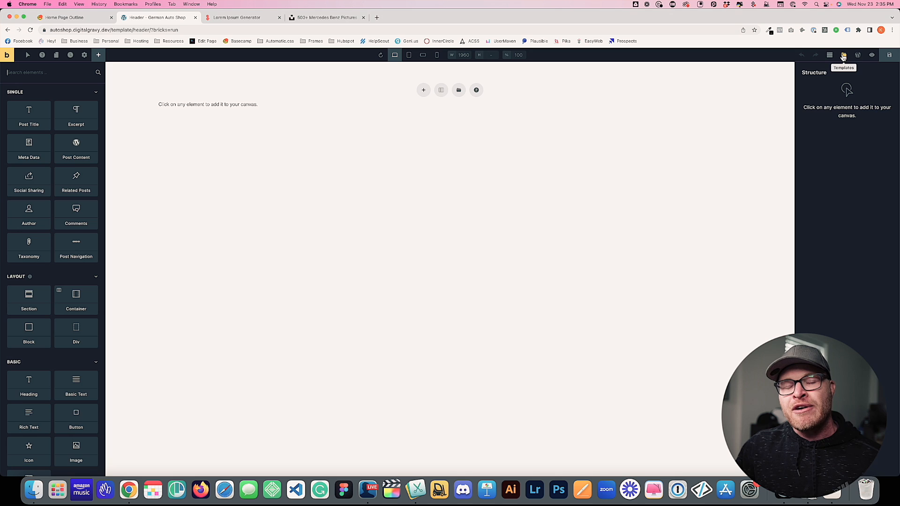
Open the templates library and browse the remote Frames templates
click(843, 57)
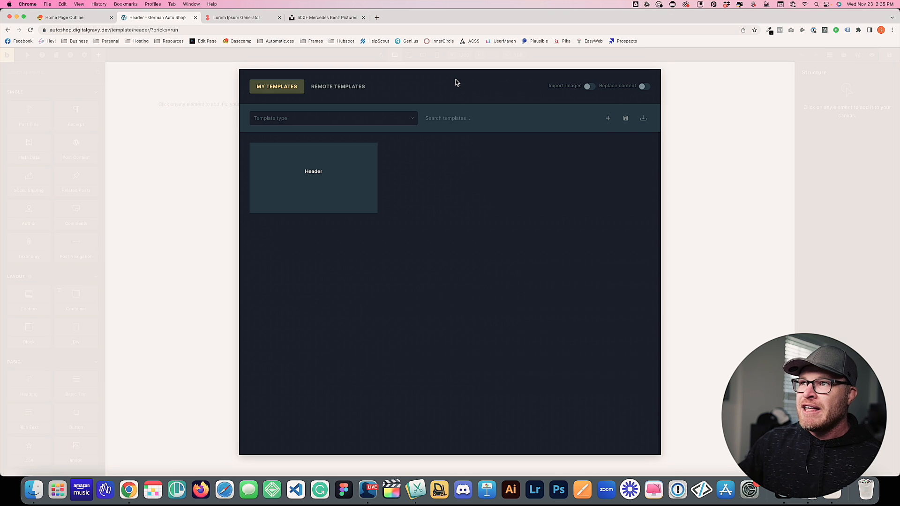
click(339, 87)
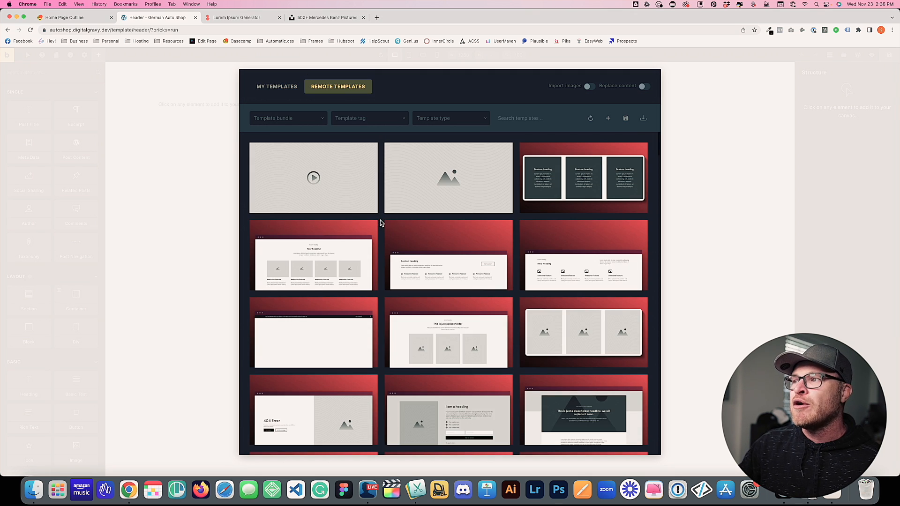
scroll(547, 234, down, 1)
scroll(547, 234, down, 20)
scroll(536, 240, up, 20)
scroll(536, 239, up, 3)
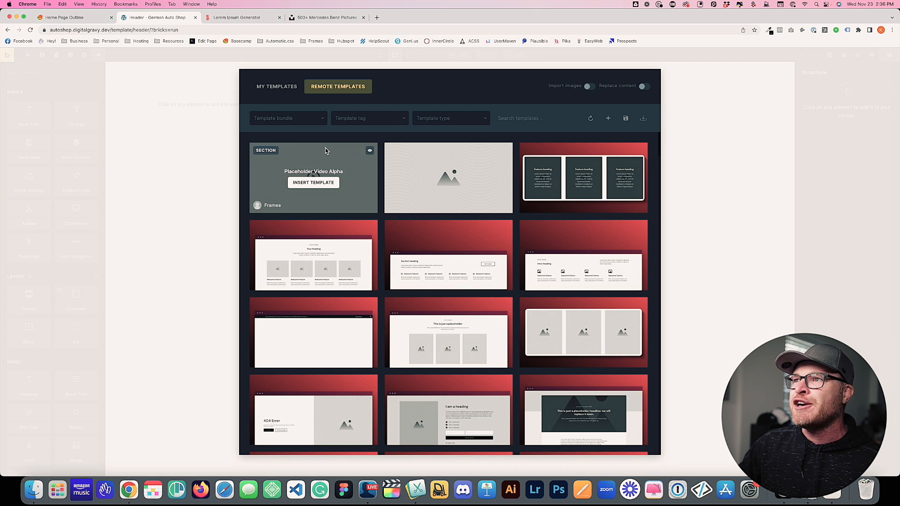
Filter the remote templates to the Headers bundle
click(273, 119)
scroll(284, 188, down, 5)
scroll(289, 220, up, 5)
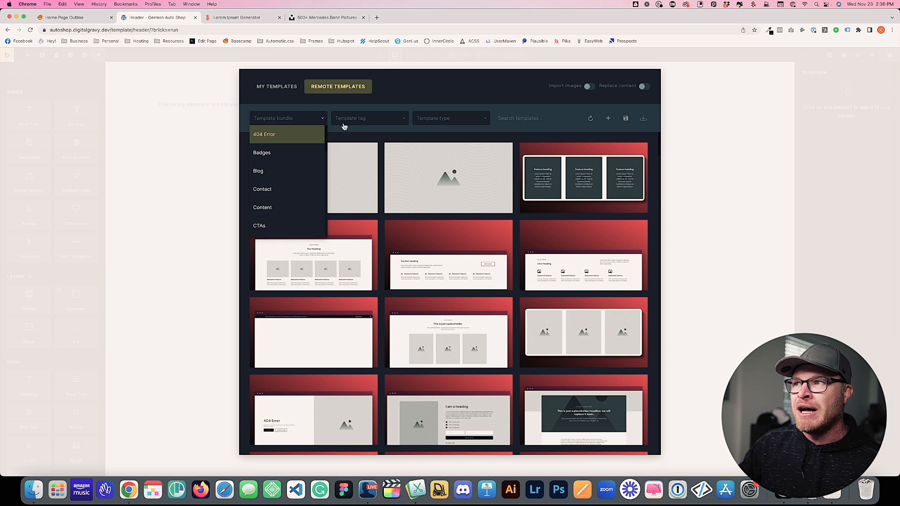
click(365, 120)
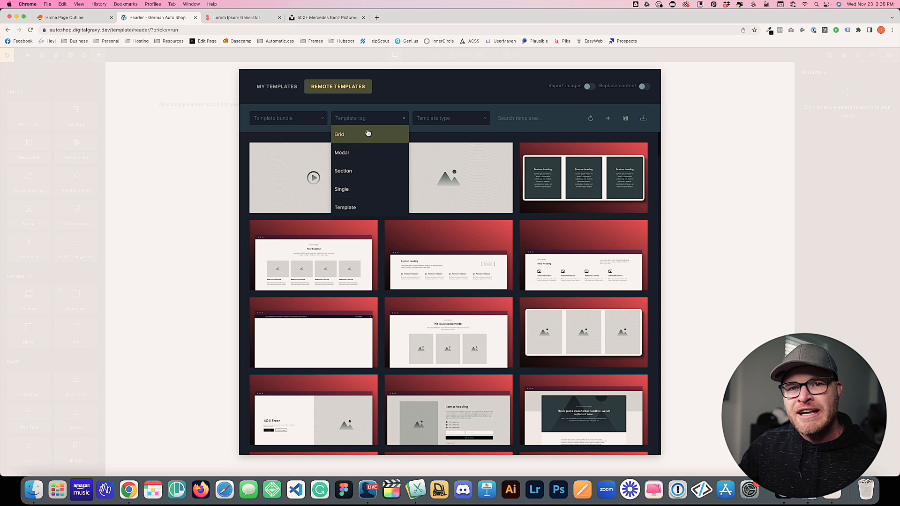
click(301, 120)
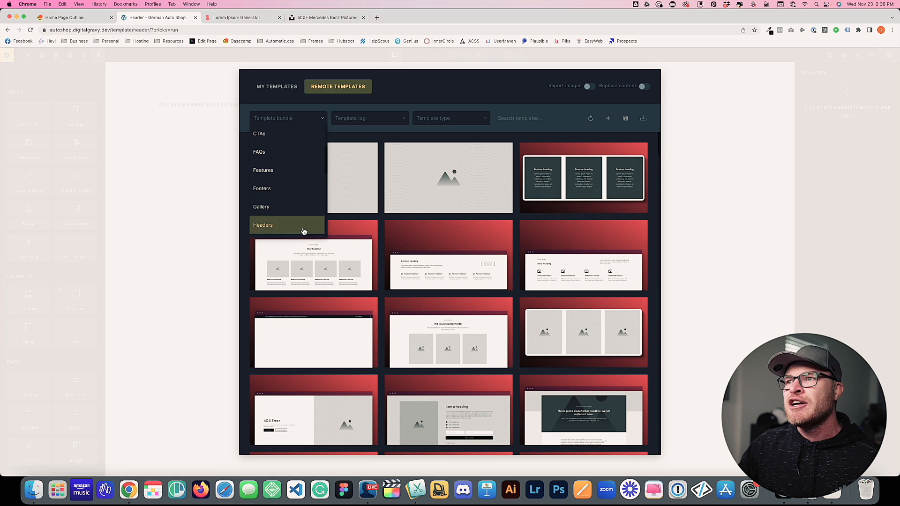
scroll(302, 206, up, 3)
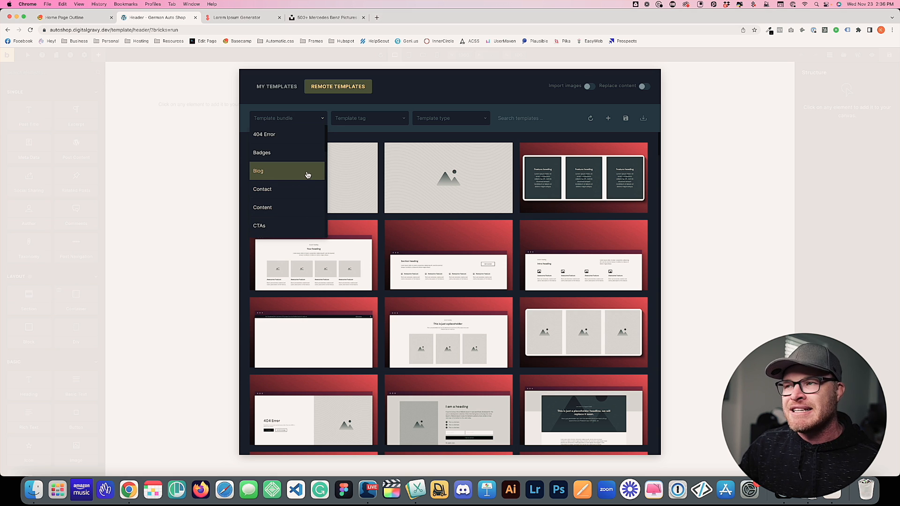
click(296, 119)
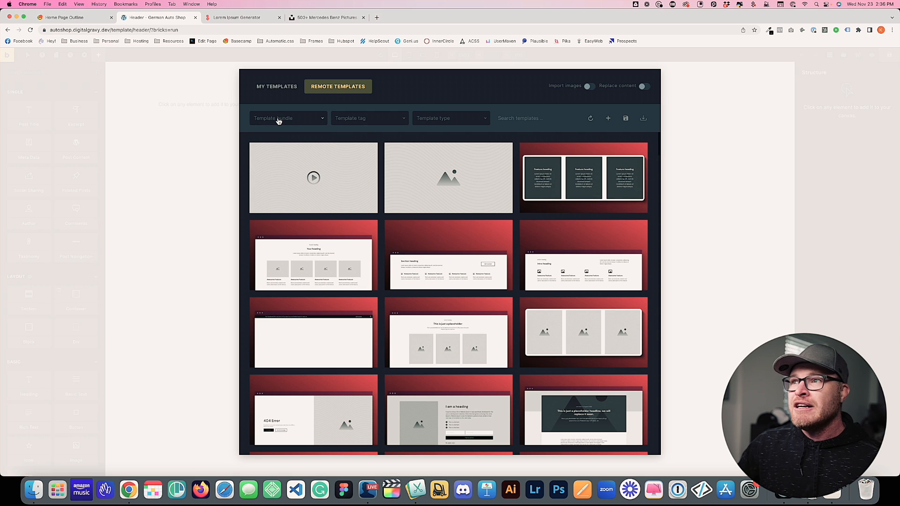
click(278, 121)
scroll(291, 201, down, 5)
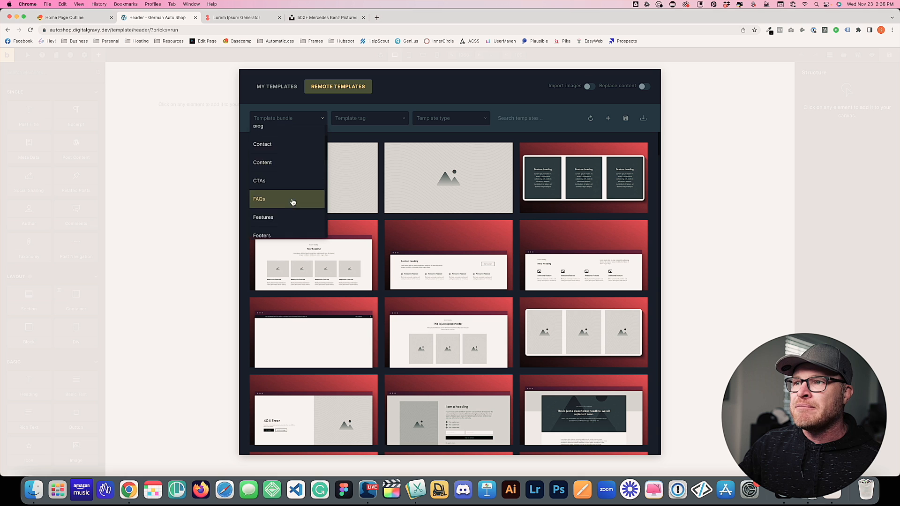
click(263, 178)
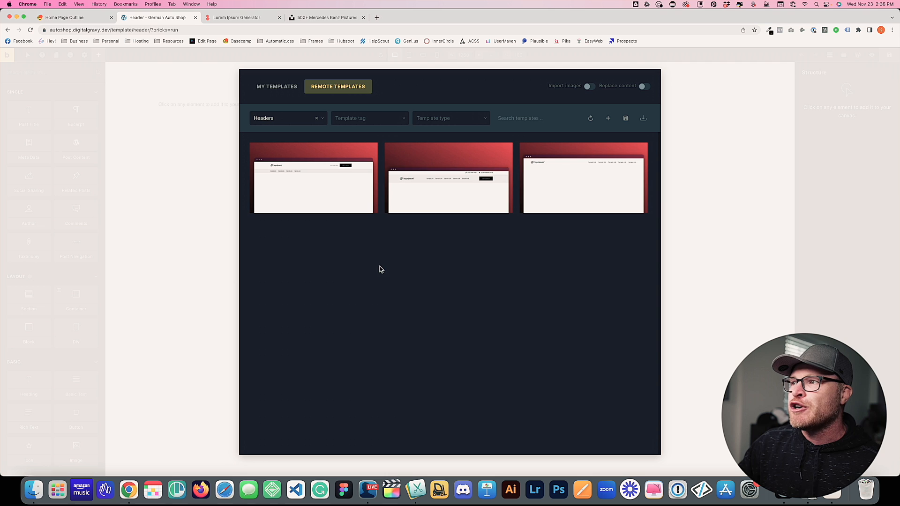
Insert the Header Bravo template into the canvas
mouse_move(470, 197)
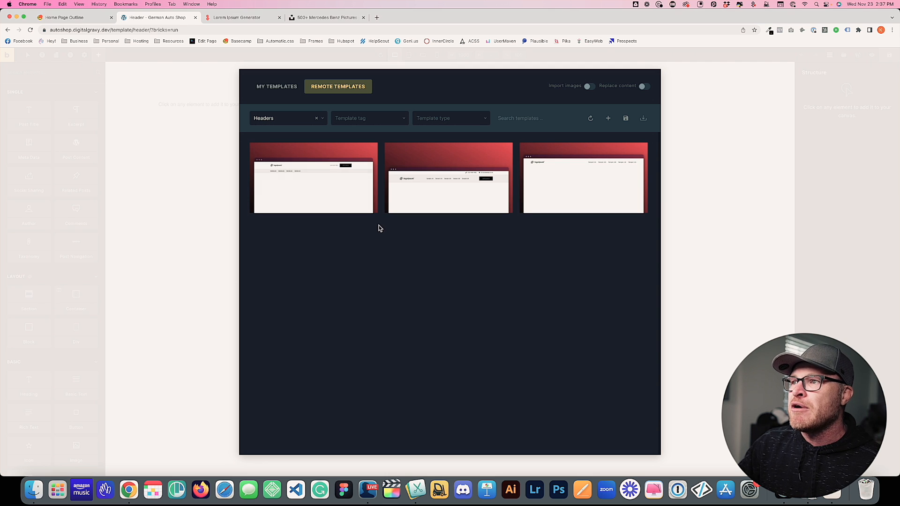
mouse_move(304, 215)
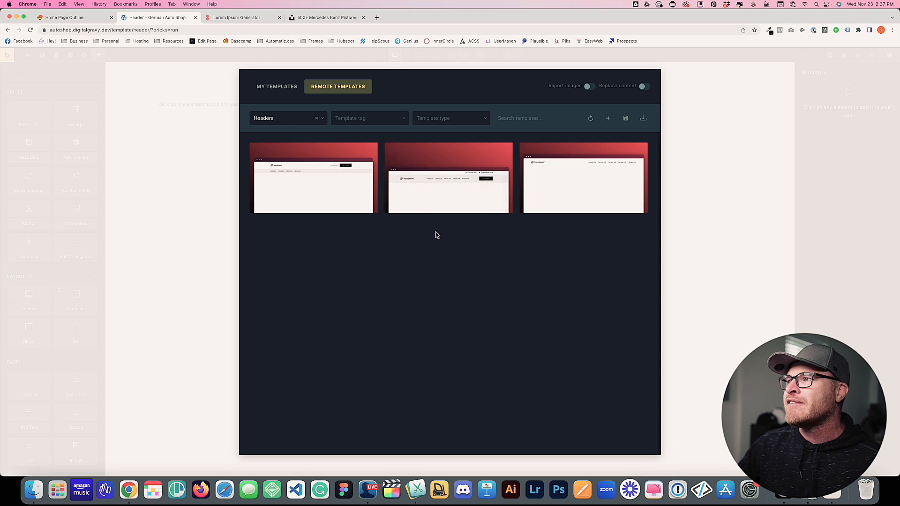
mouse_move(503, 168)
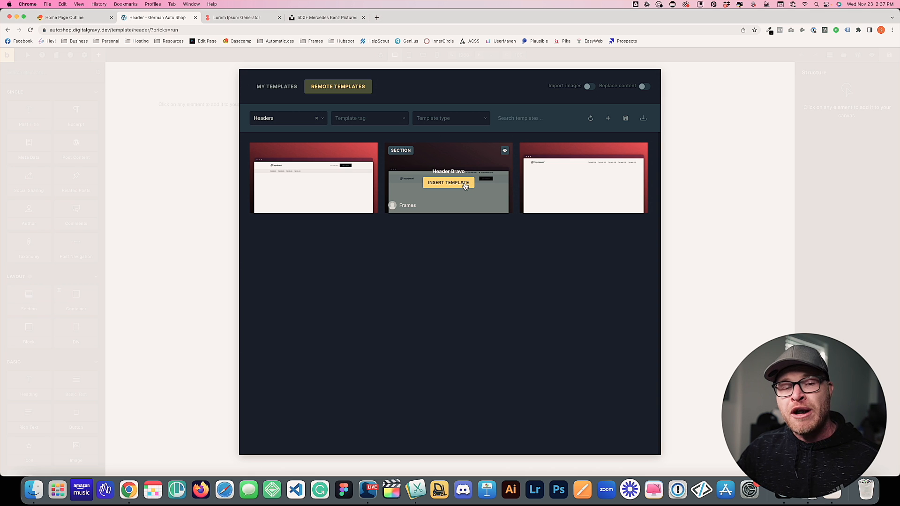
click(465, 187)
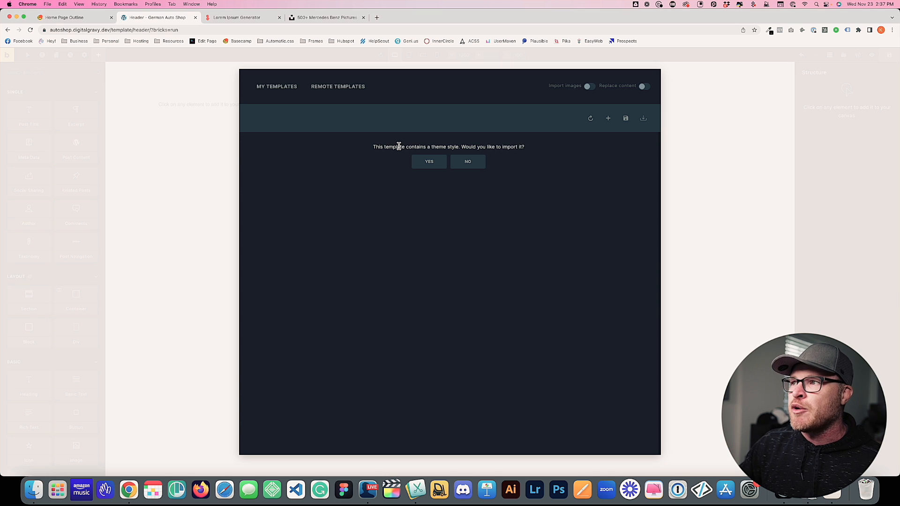
Accept the template's theme style import, save the header, and open its front-end preview
drag(368, 147, 535, 152)
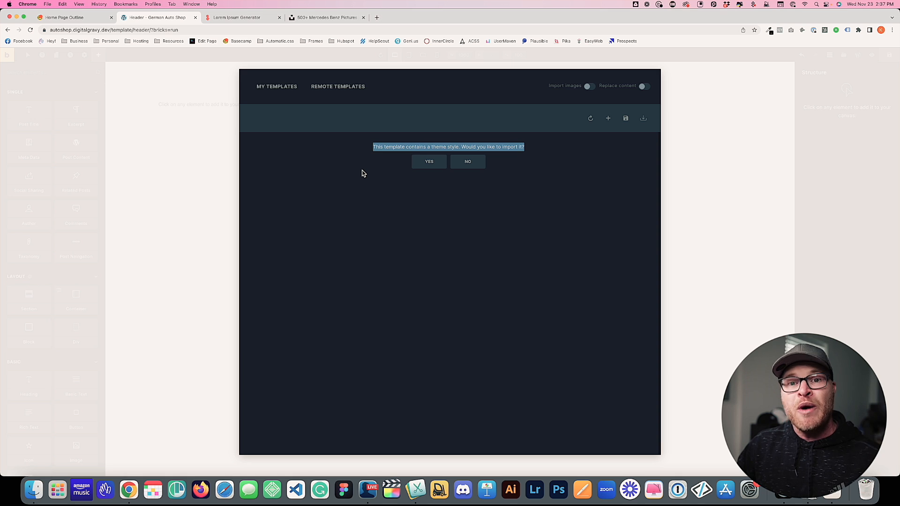
click(429, 163)
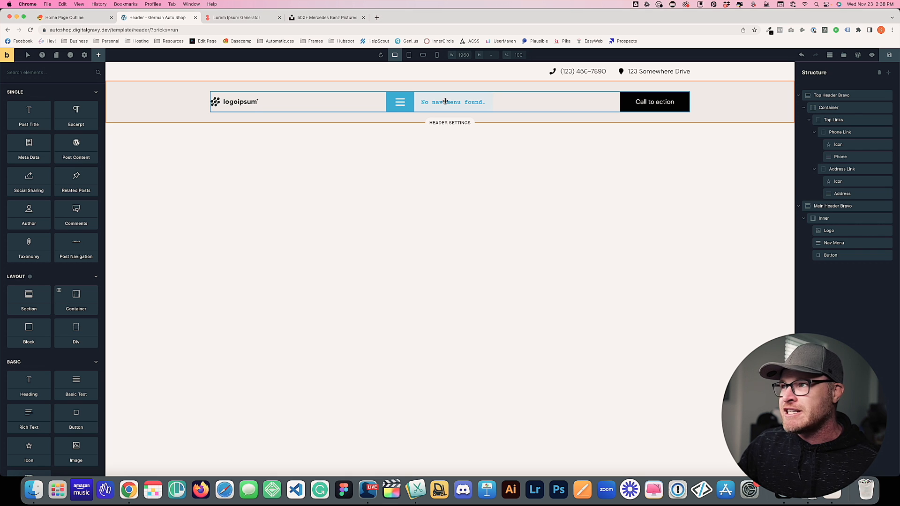
click(890, 55)
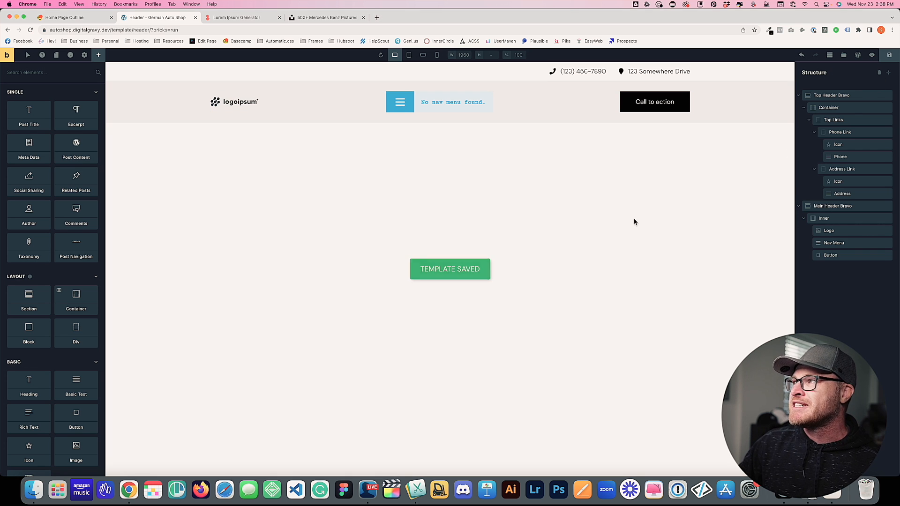
click(8, 59)
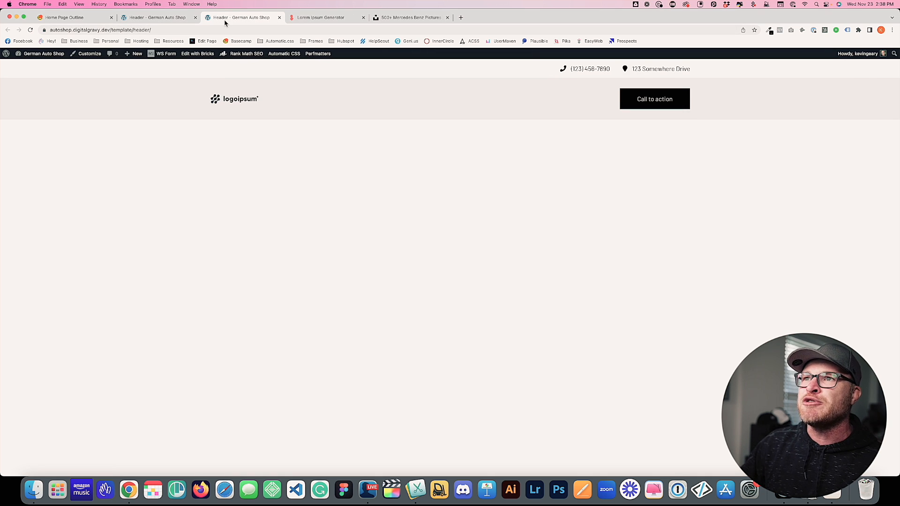
In the Customizer, create a new menu named 'Menu'
click(90, 54)
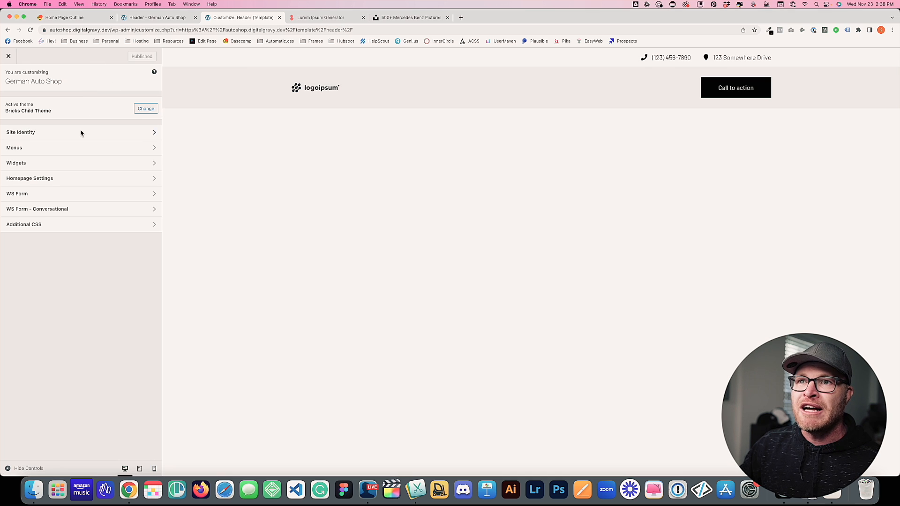
click(66, 155)
click(146, 158)
click(61, 110)
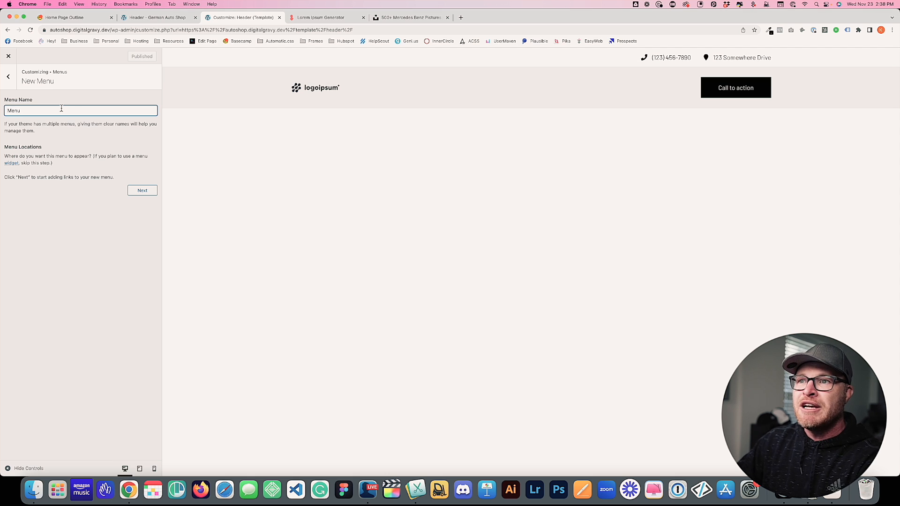
text(Menu)
click(137, 191)
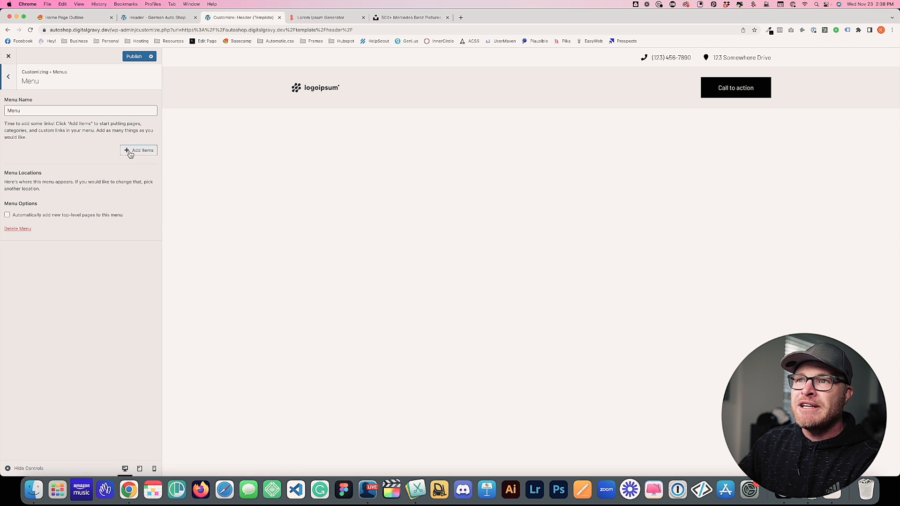
Add new pages About, Services and Contact to the menu
click(130, 154)
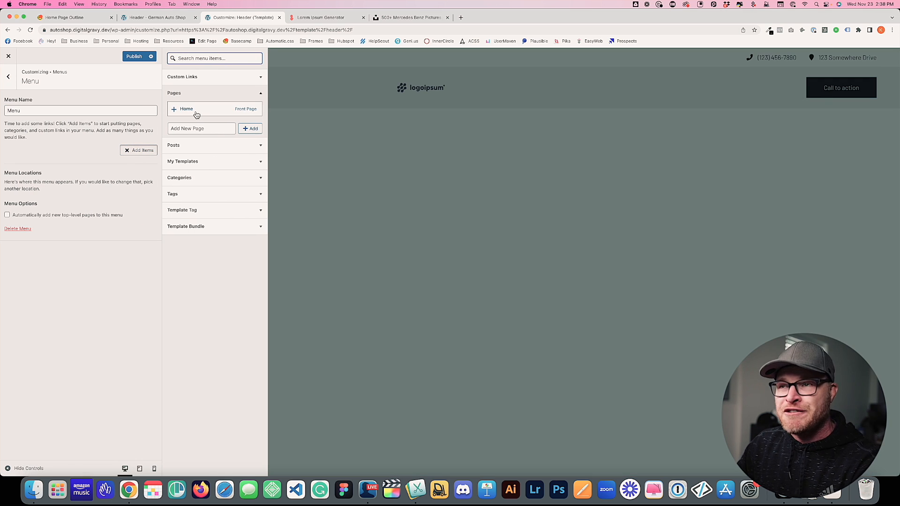
click(203, 129)
text(A)
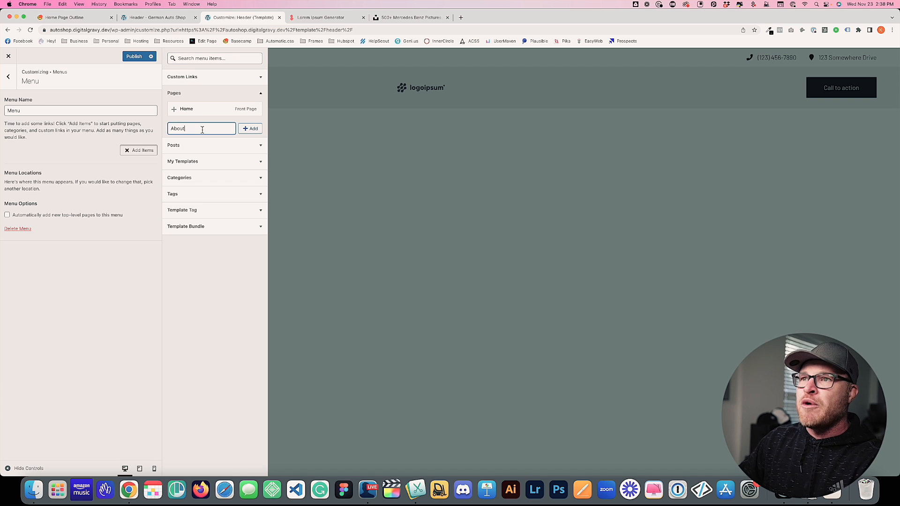
text(bout)
key(Return)
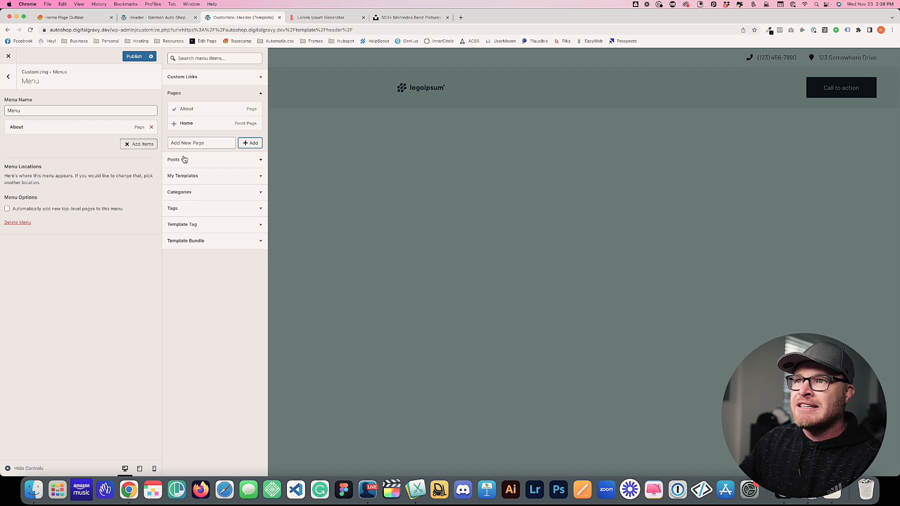
text(Services)
click(250, 143)
text(Contact)
click(250, 157)
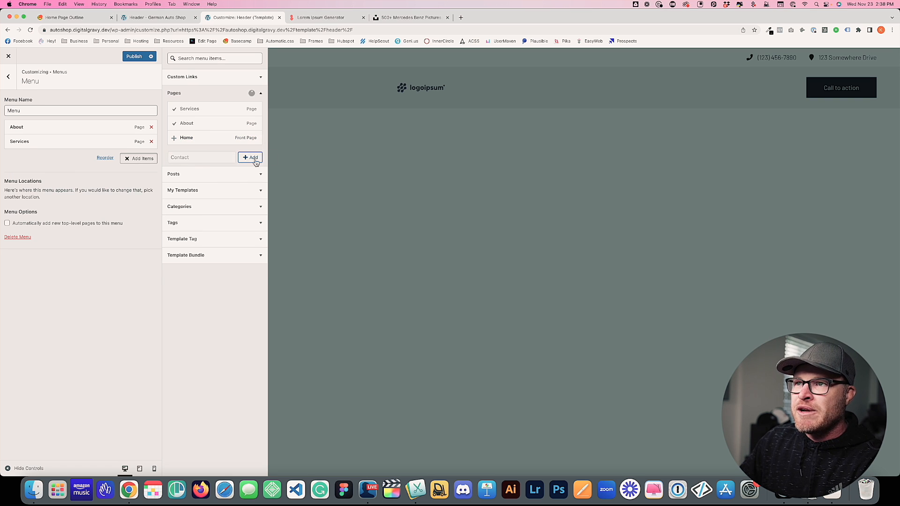
Add the Home page, move it to the top, and publish the menu
click(213, 175)
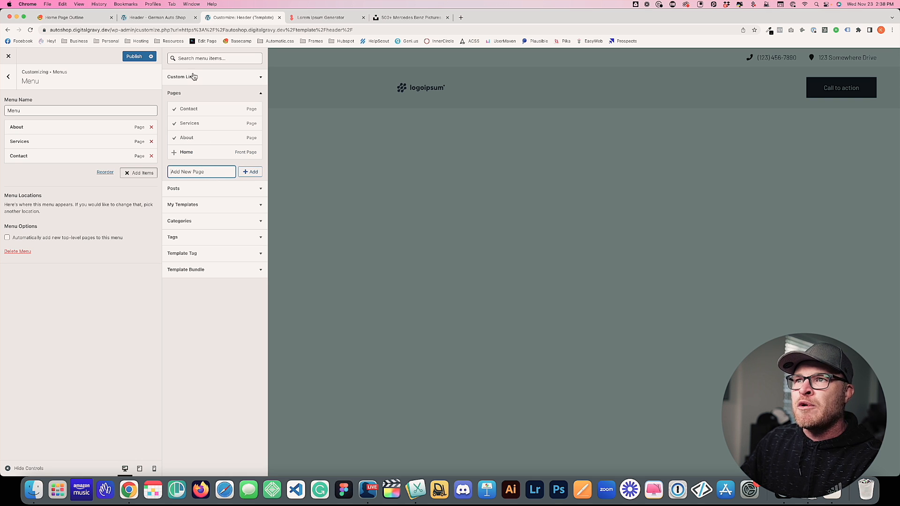
click(175, 152)
drag(16, 170, 19, 128)
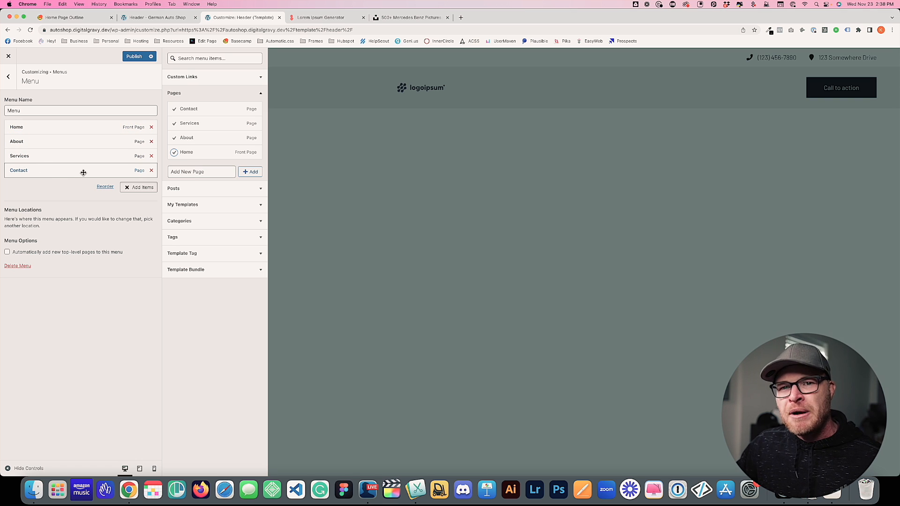
click(132, 56)
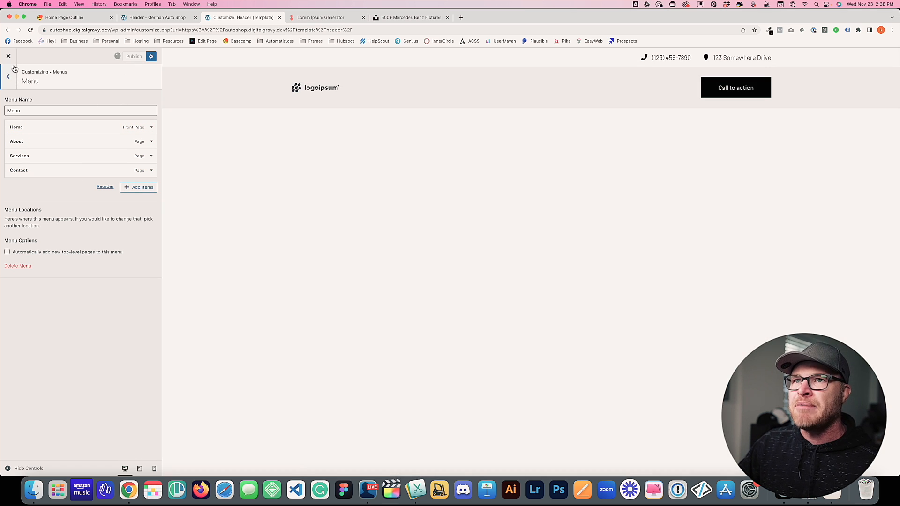
click(8, 56)
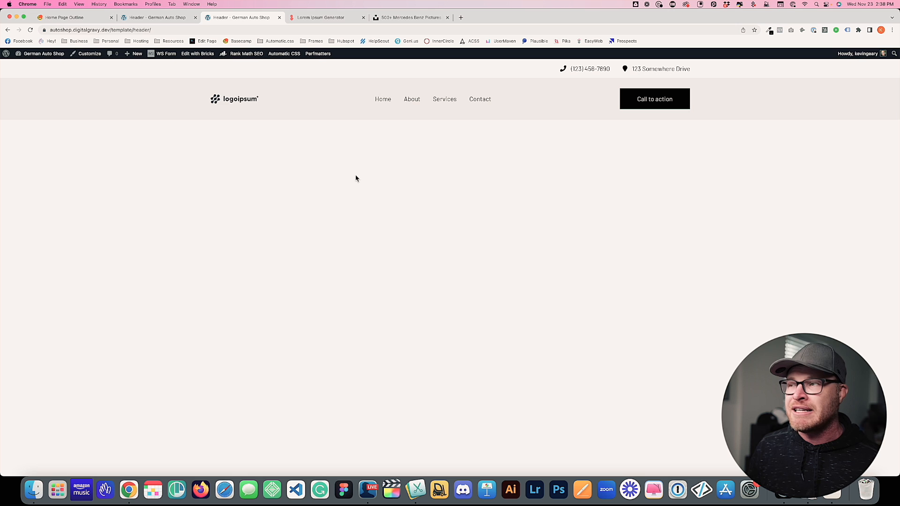
Set the header's Nav Menu element to 'Menu' and save the template
key(ctrl+shift+Tab)
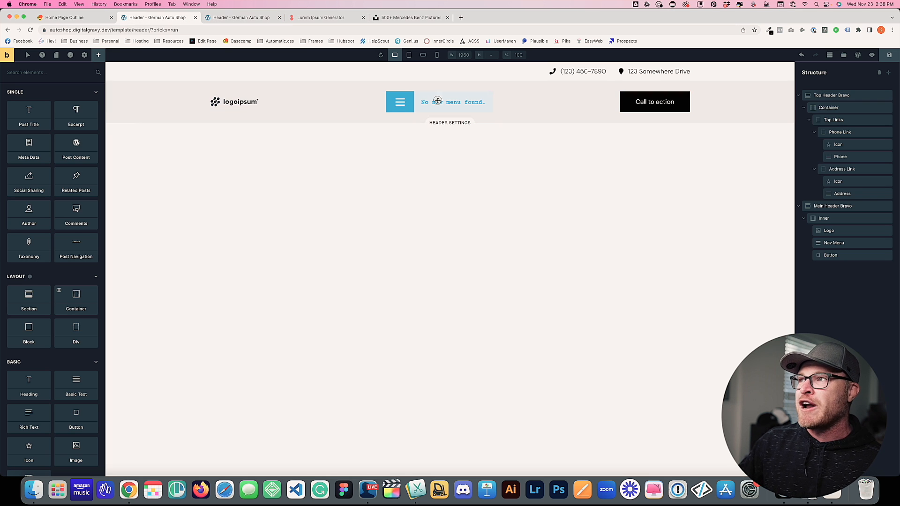
click(437, 102)
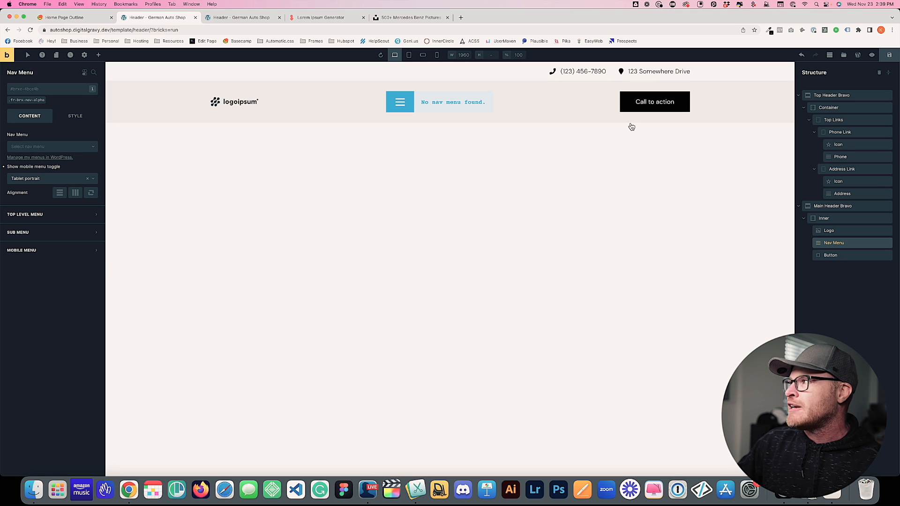
click(890, 55)
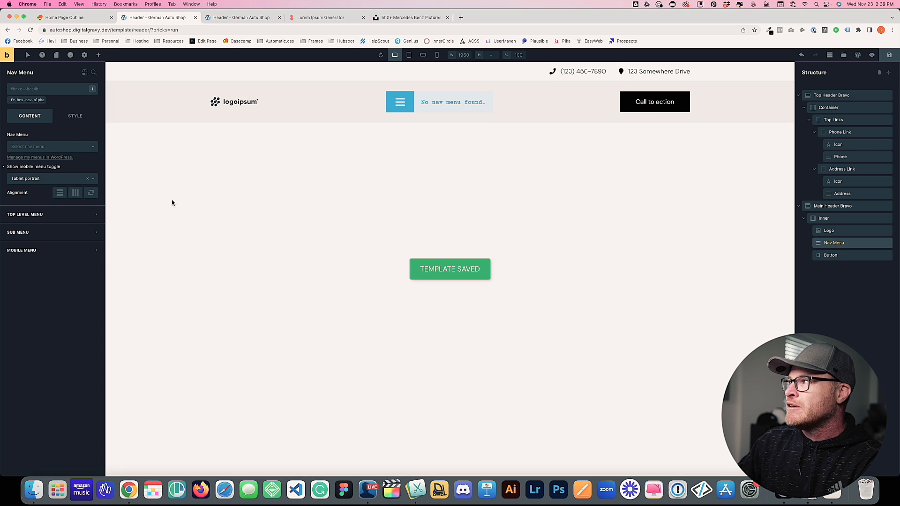
key(super+r)
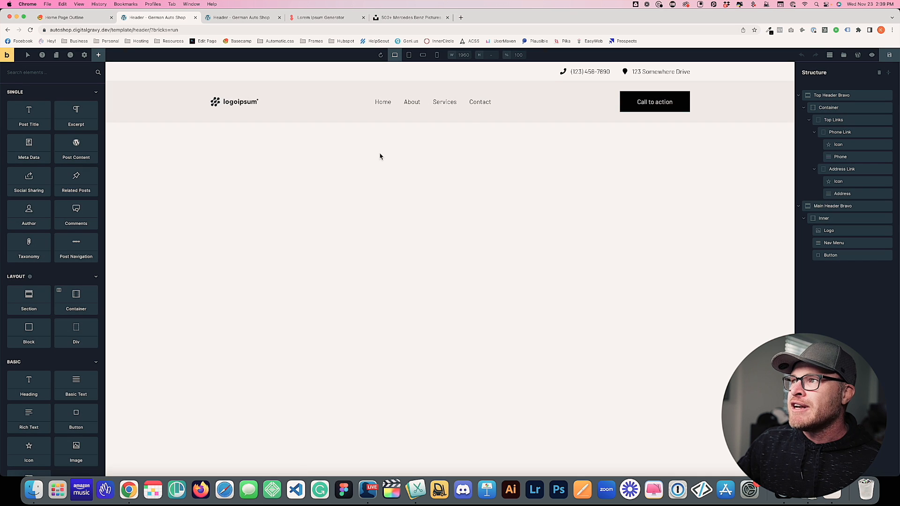
click(401, 99)
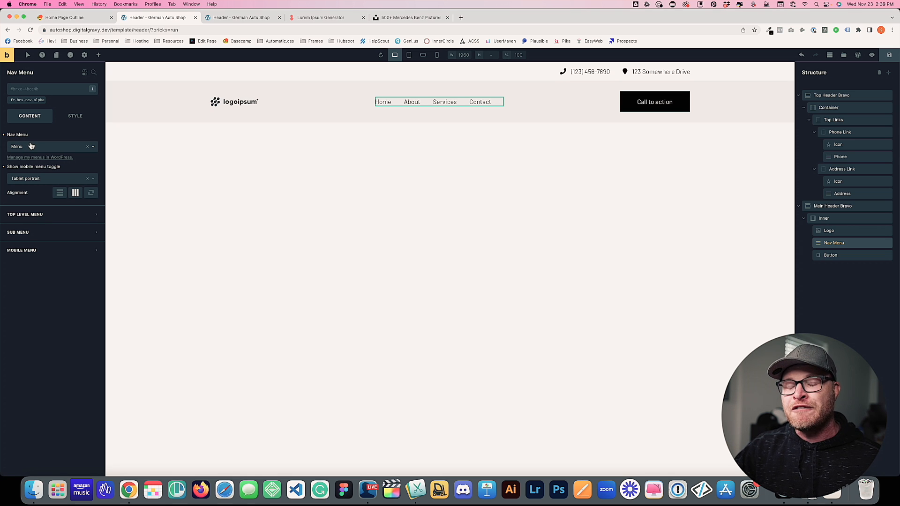
key(super+s)
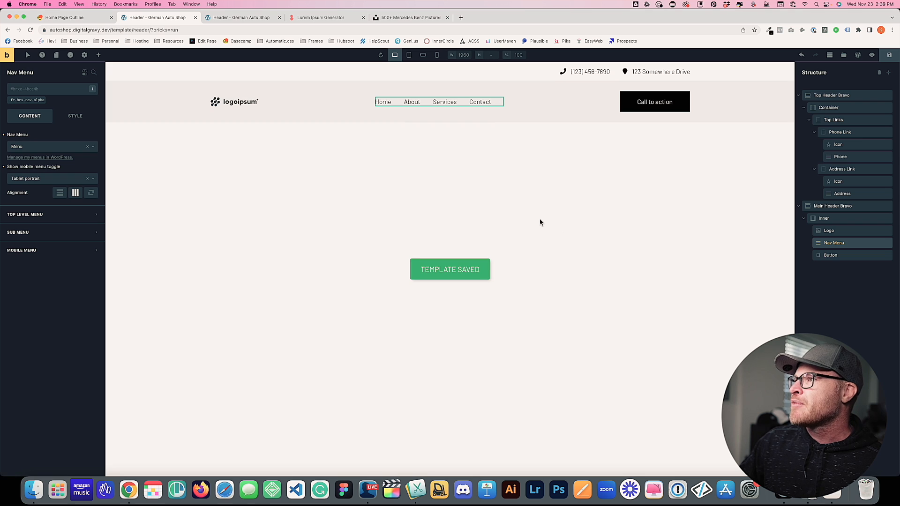
Check the header at tablet and mobile widths, then return to desktop and the Home Page Outline
click(409, 56)
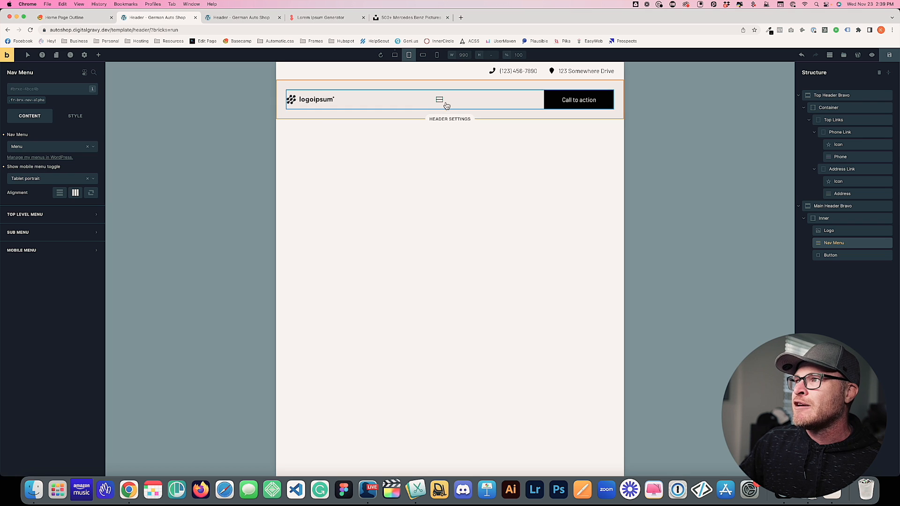
click(423, 55)
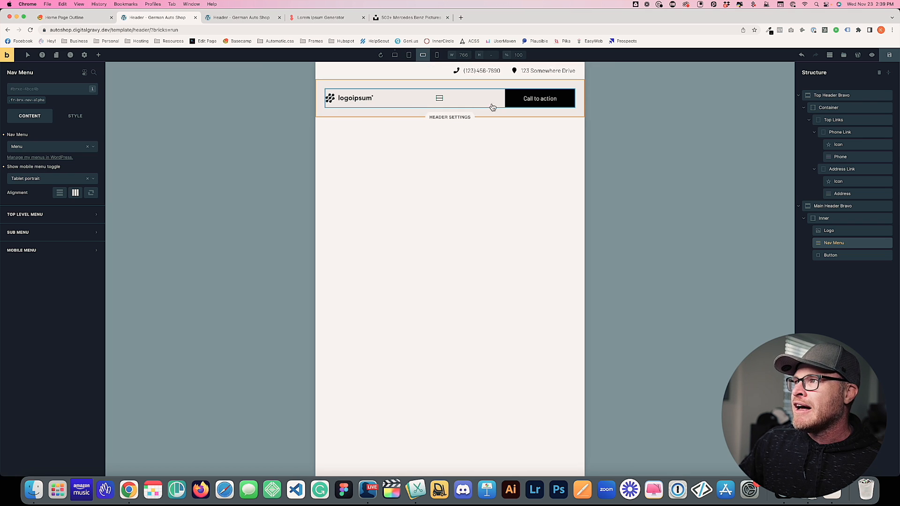
click(436, 55)
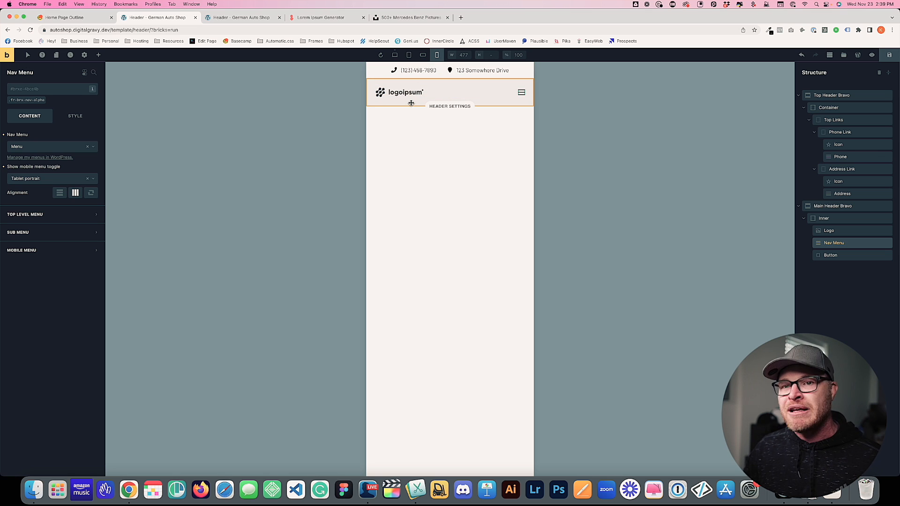
click(380, 55)
click(395, 54)
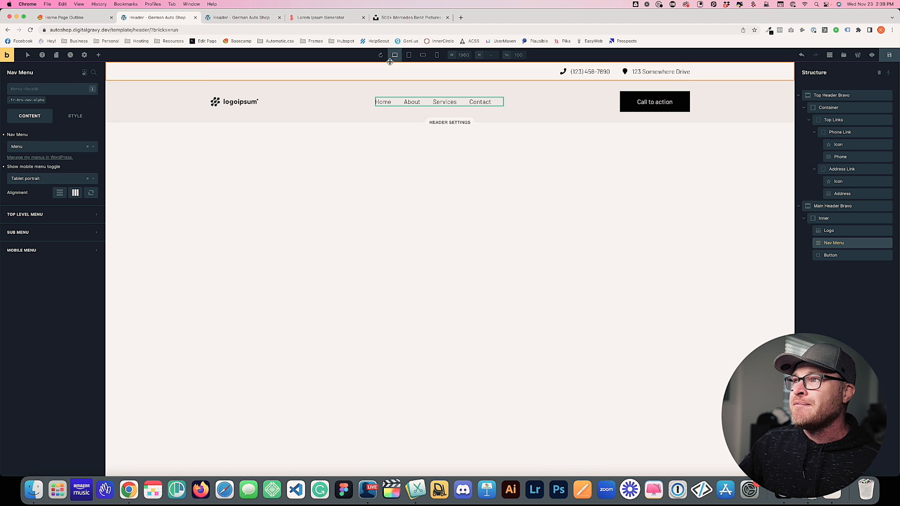
key(ctrl+shift+Tab)
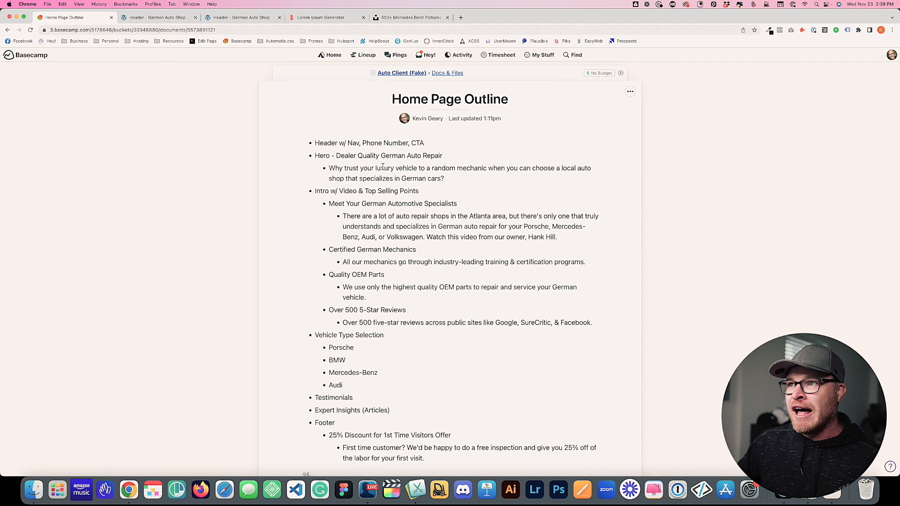
Inspect the header's call-to-action button and top-bar address, then exit to the Header template's edit page
triple_click(315, 143)
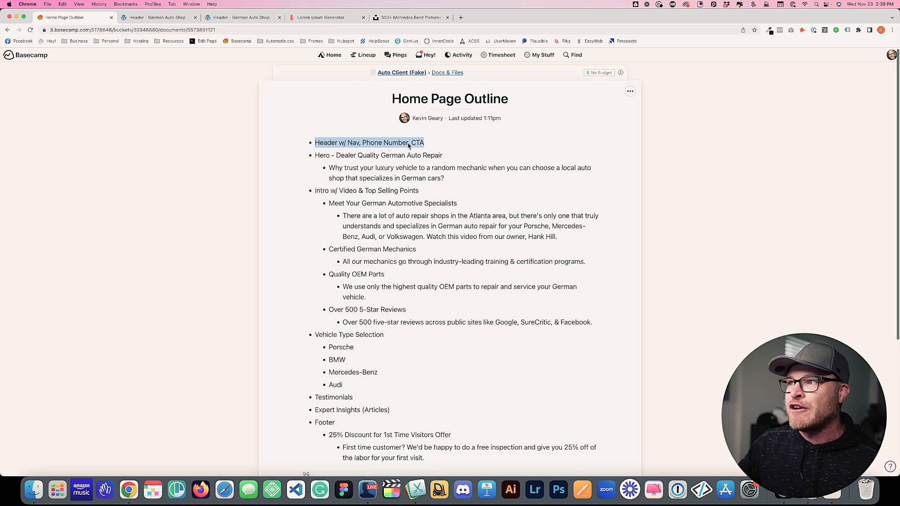
click(180, 18)
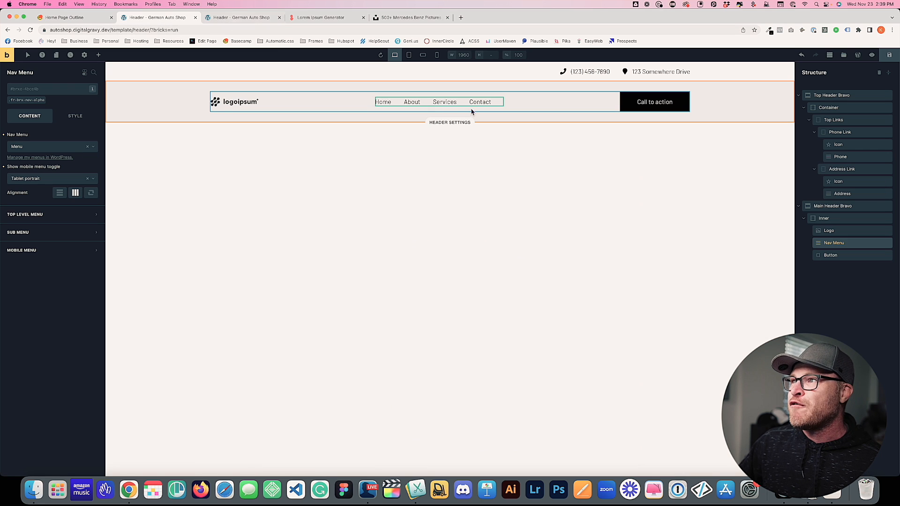
click(644, 101)
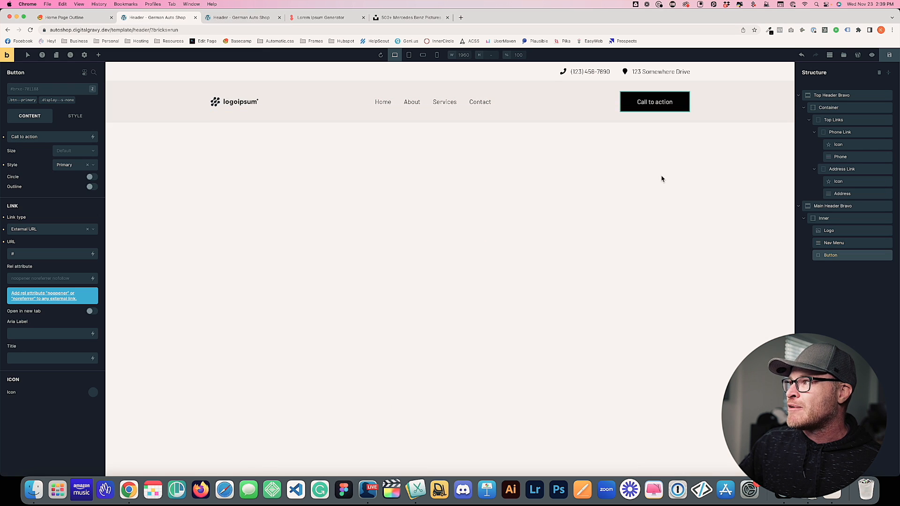
click(647, 72)
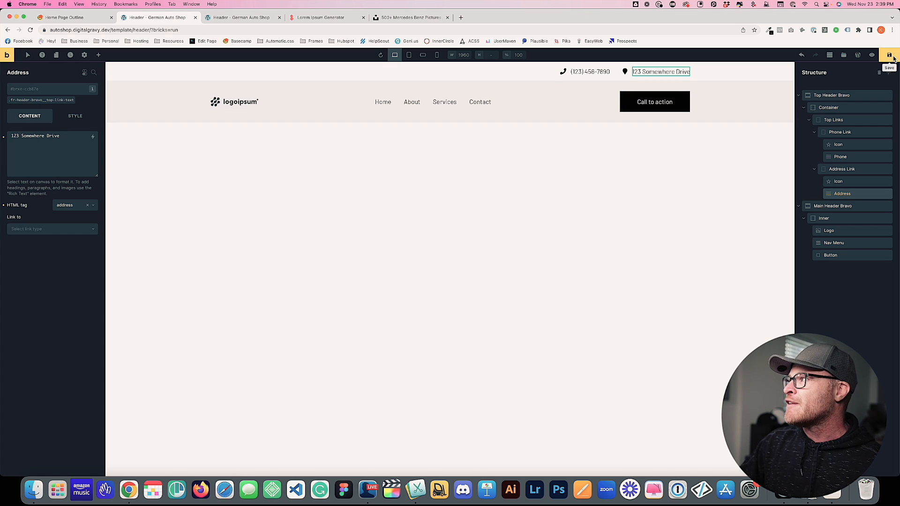
click(859, 56)
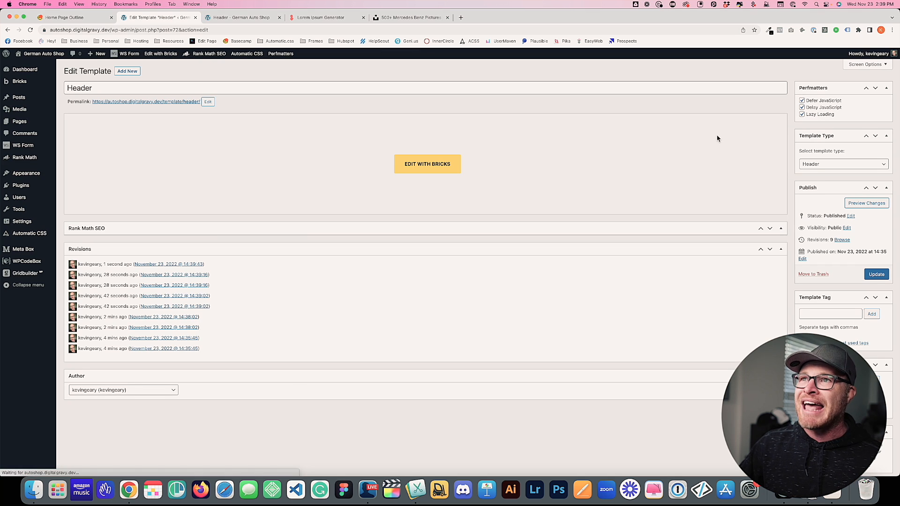
Publish a new Footer-type template titled 'Footer' and open it in Bricks
click(125, 71)
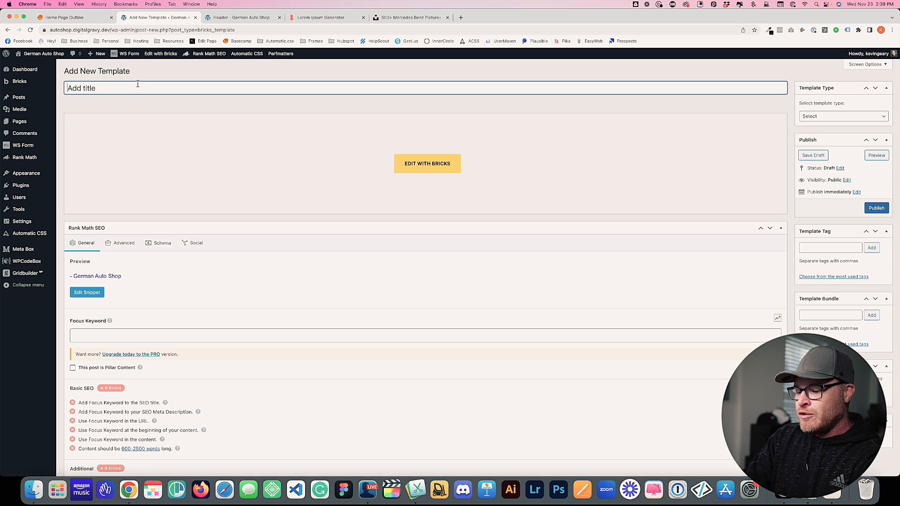
text(Footer)
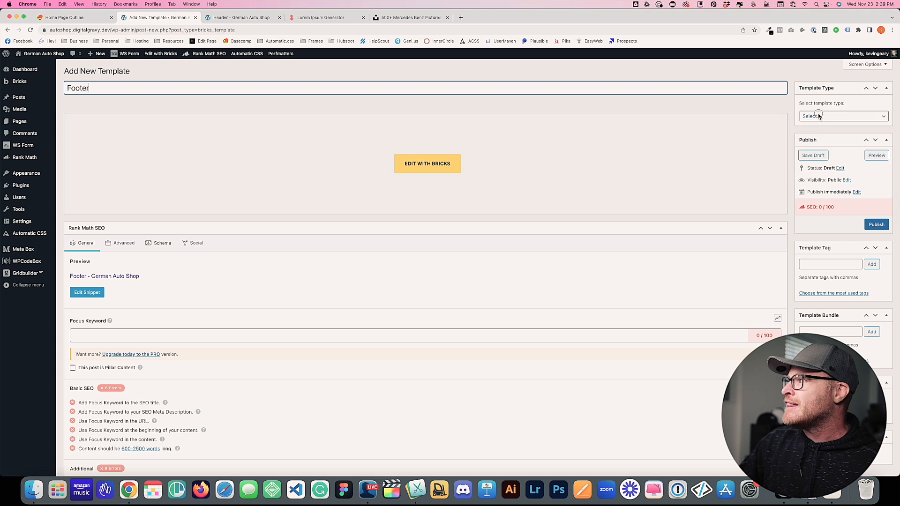
click(818, 116)
click(813, 132)
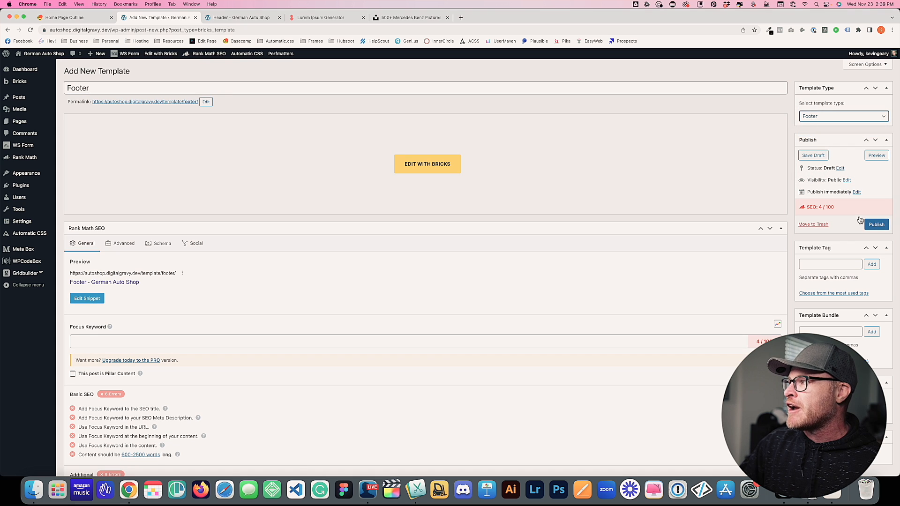
click(876, 224)
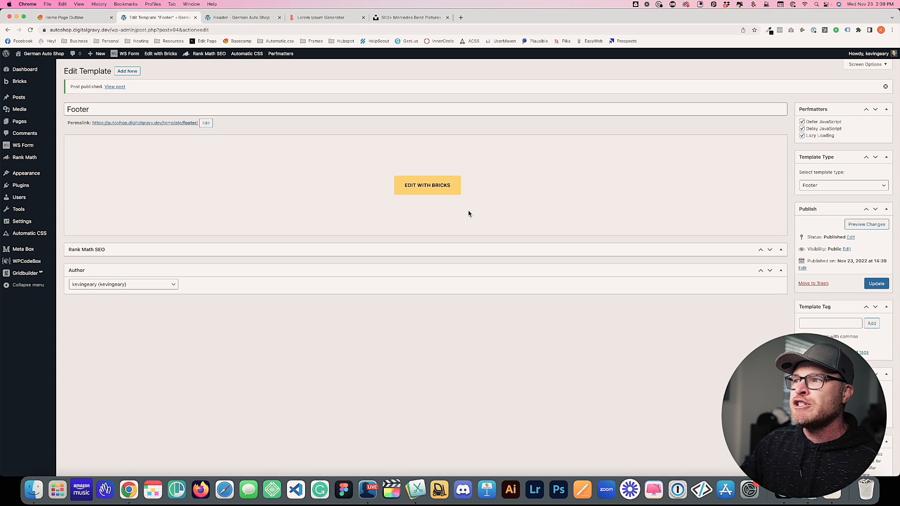
click(457, 186)
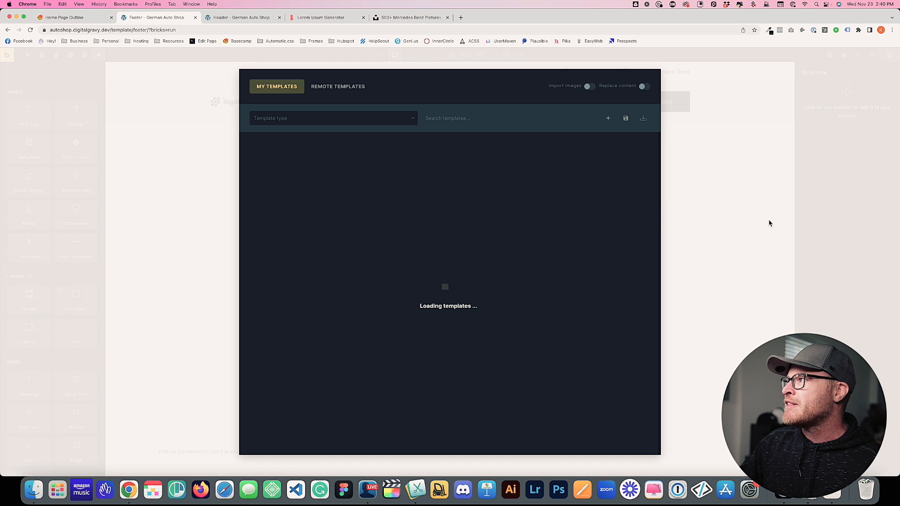
In Remote Templates, browse the Gallery and Footers bundles and refresh the library
click(326, 86)
click(287, 120)
scroll(281, 155, down, 5)
click(282, 179)
click(278, 120)
scroll(281, 178, up, 3)
click(279, 148)
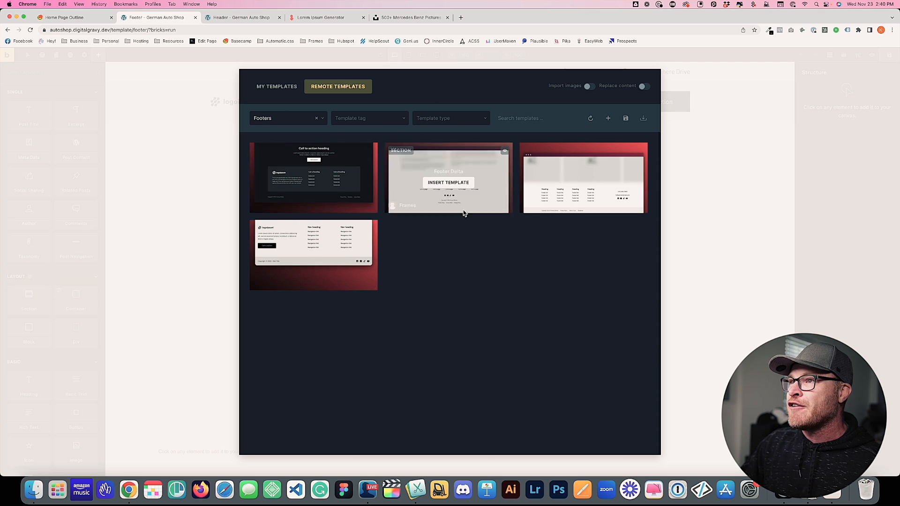
click(591, 119)
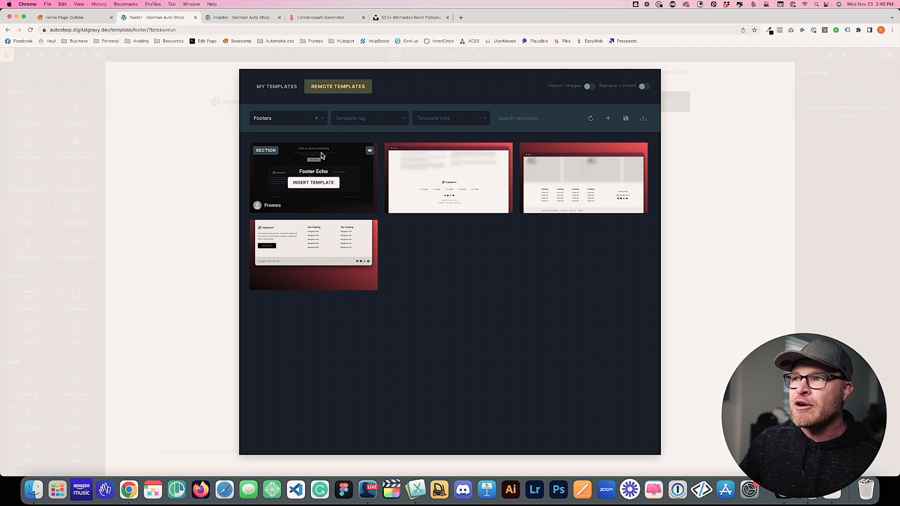
Compare the CTAs bundle, then insert Footer Echo from Footers and exit to the template's admin page
click(281, 124)
scroll(286, 183, up, 3)
click(280, 204)
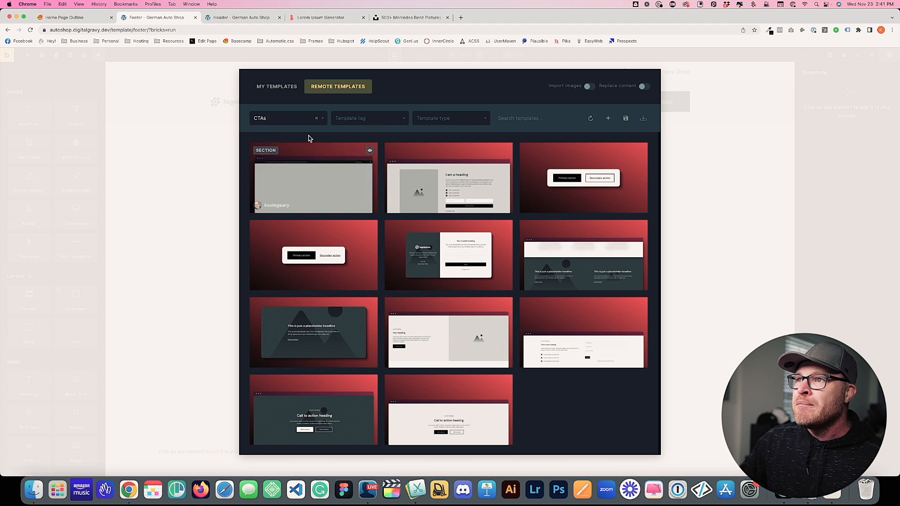
click(290, 120)
click(282, 192)
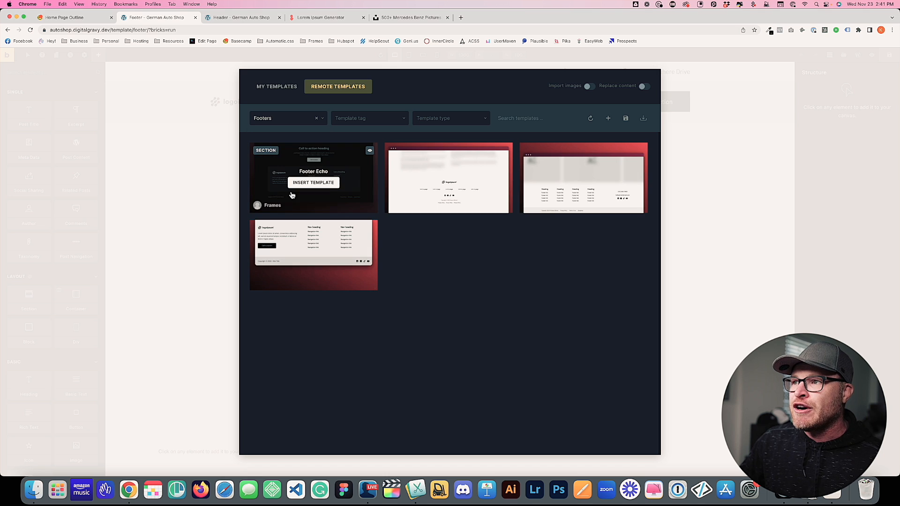
click(312, 183)
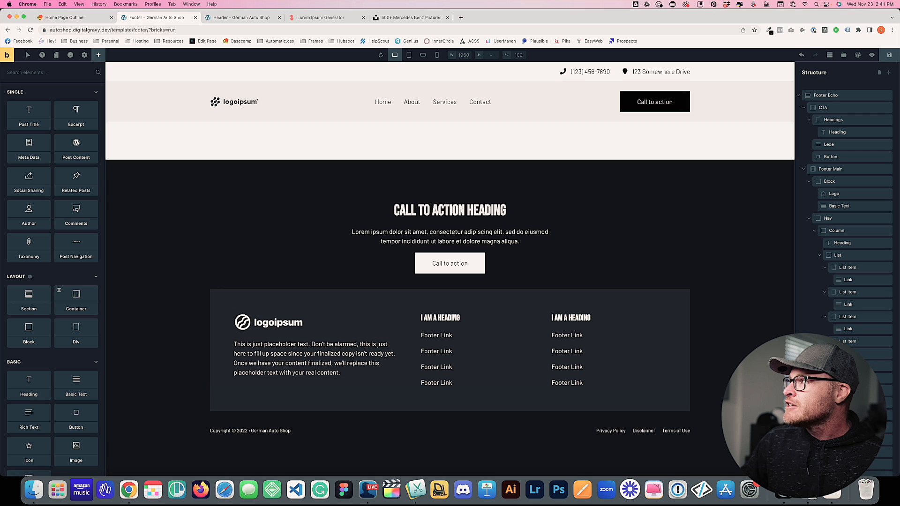
click(858, 55)
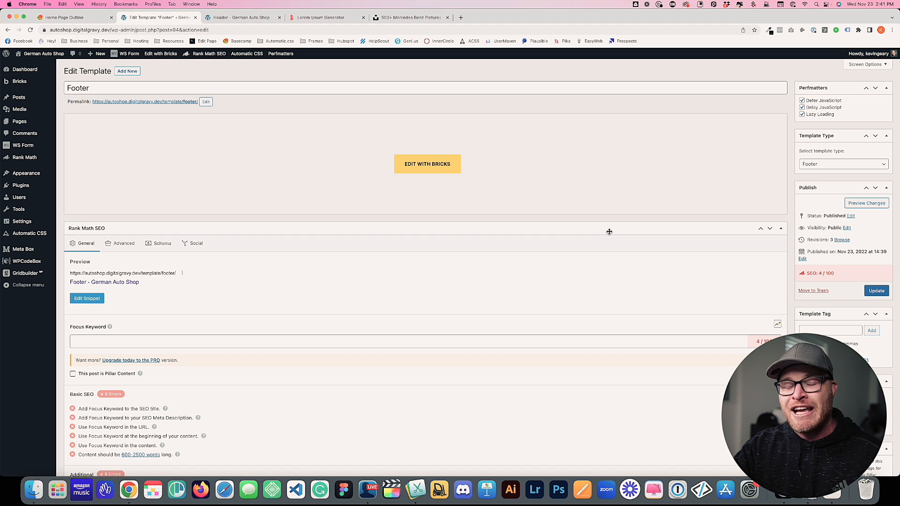
Open the Home front page from All Pages in Bricks Builder
mouse_move(21, 123)
click(77, 126)
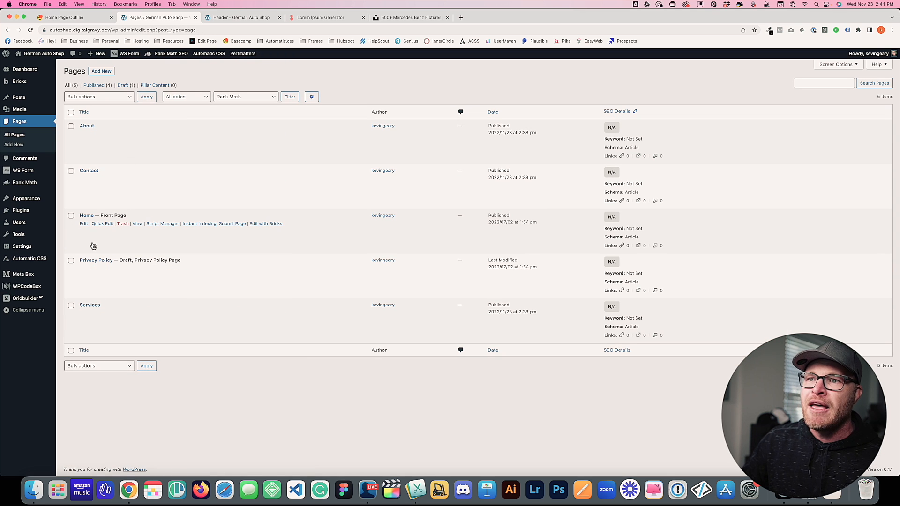
click(258, 224)
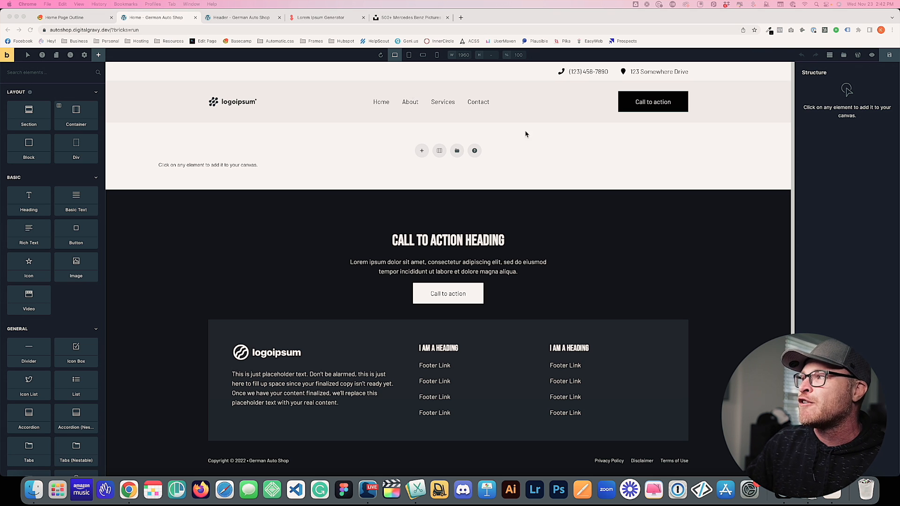
Filter Remote Templates to Hero Sections, preview Hero India, then insert it into the home page
click(844, 55)
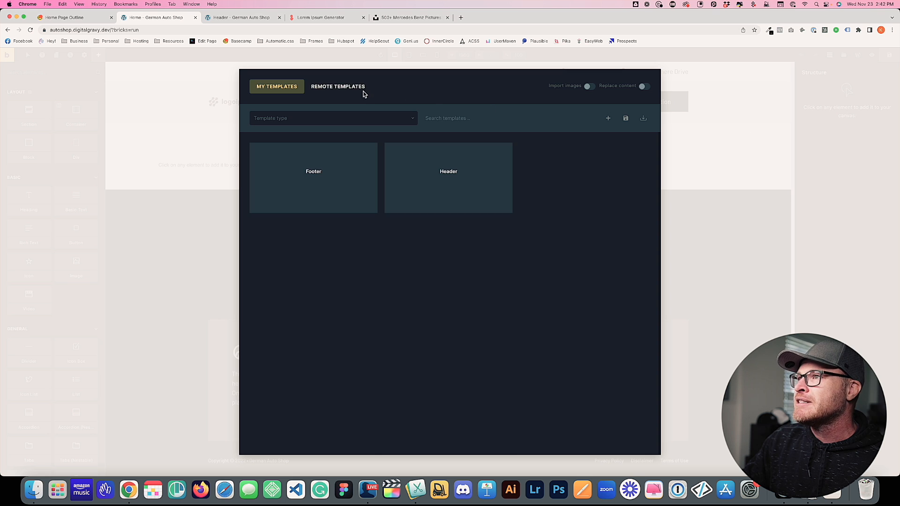
click(345, 87)
click(294, 118)
scroll(268, 204, down, 5)
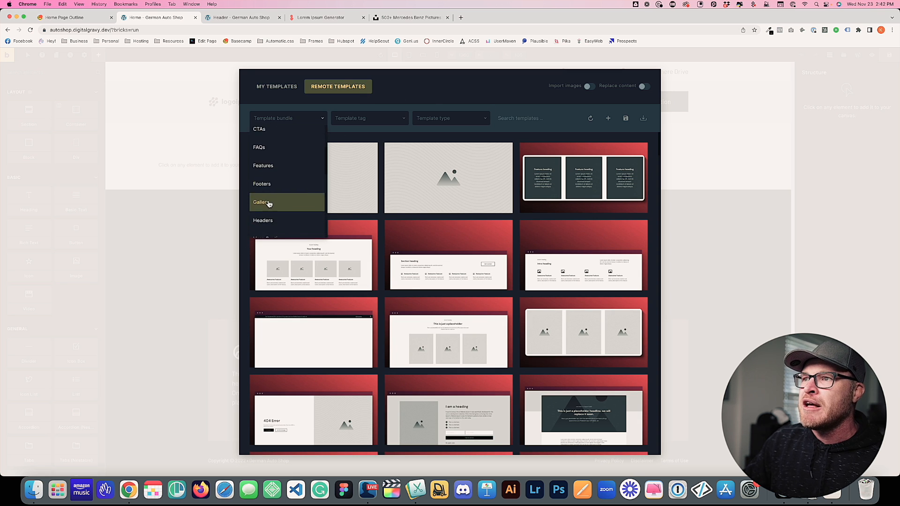
click(282, 208)
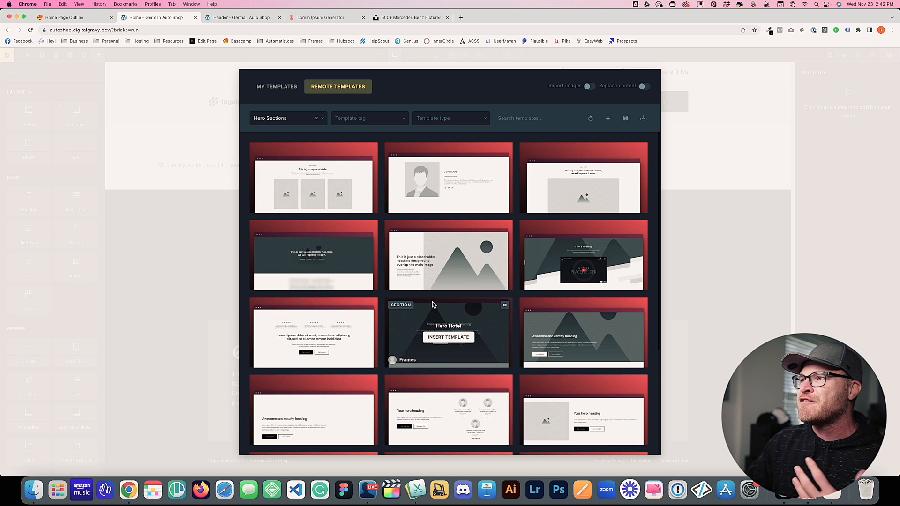
scroll(436, 228, down, 5)
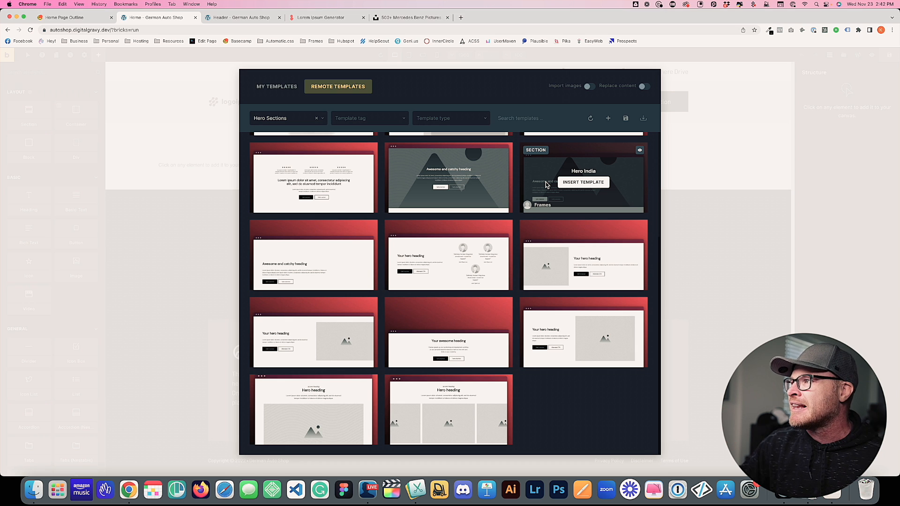
click(640, 151)
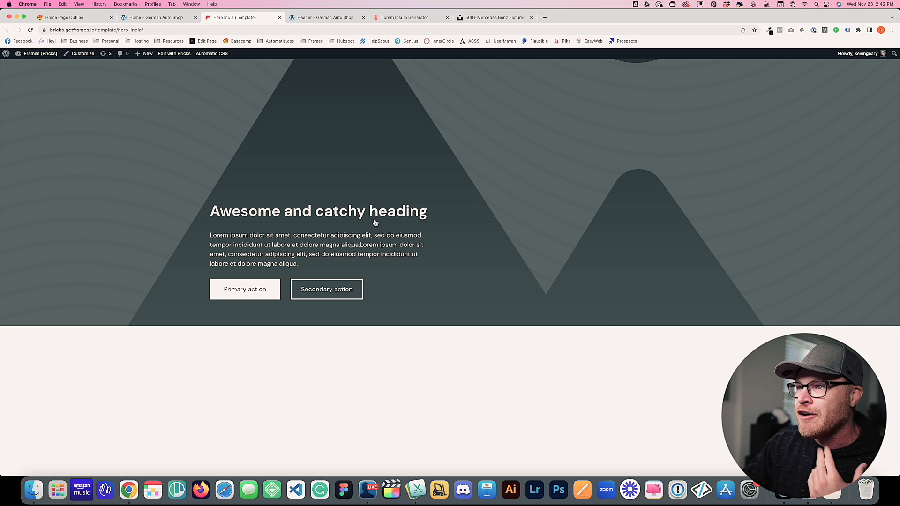
click(280, 17)
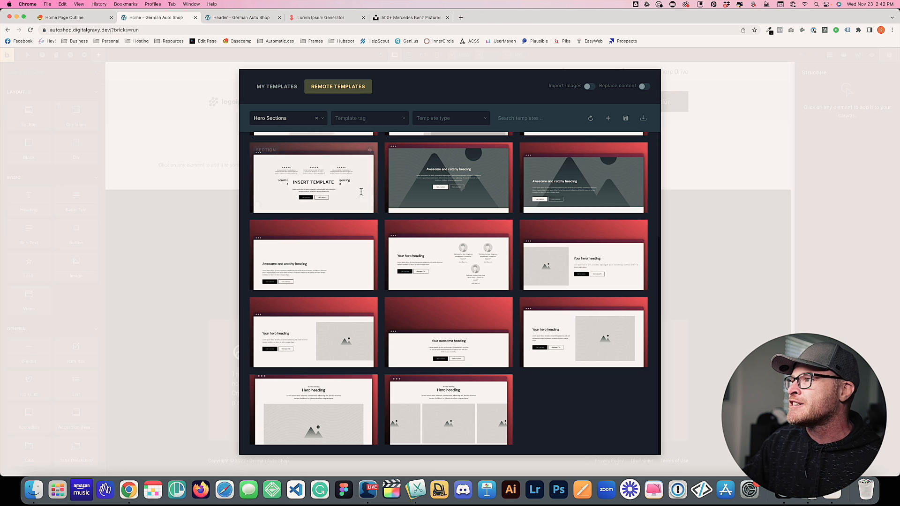
click(586, 183)
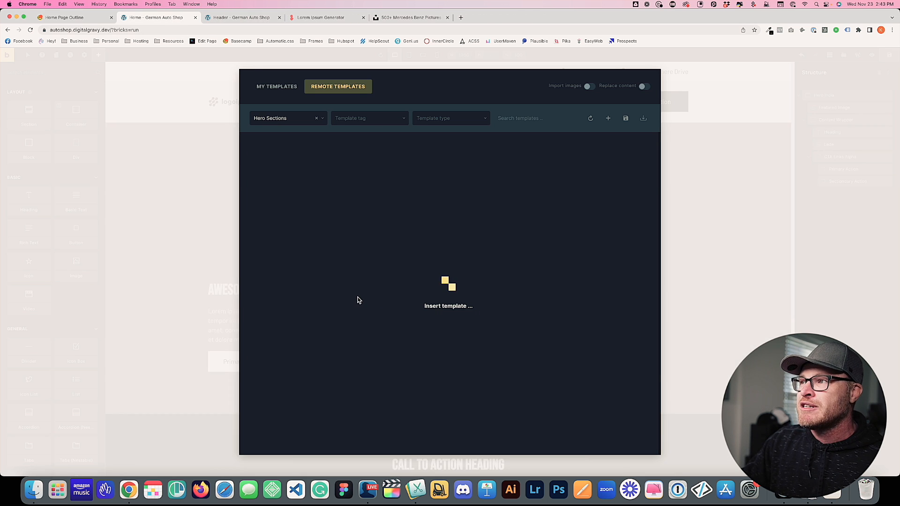
scroll(358, 300, down, 1)
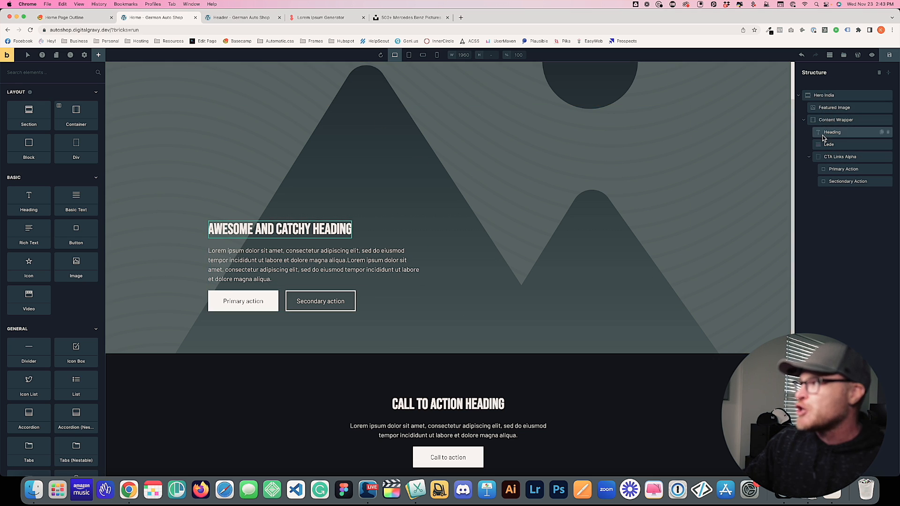
Collapse Hero India in the structure, inspect its heading and lede, then switch to the Home Page Outline
click(798, 94)
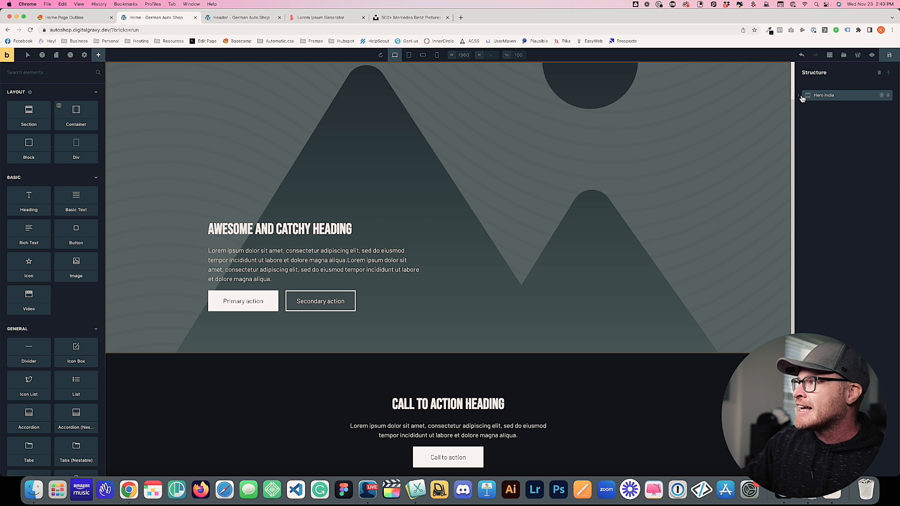
scroll(524, 138, up, 2)
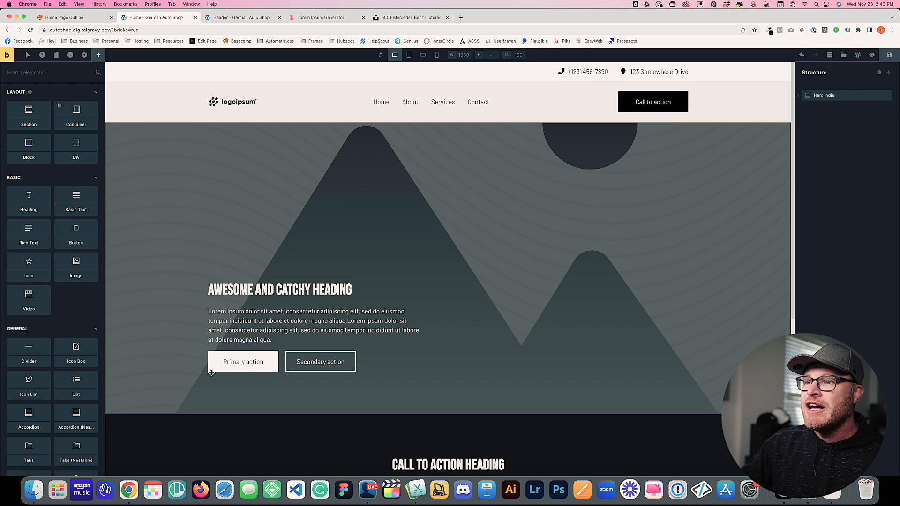
click(271, 291)
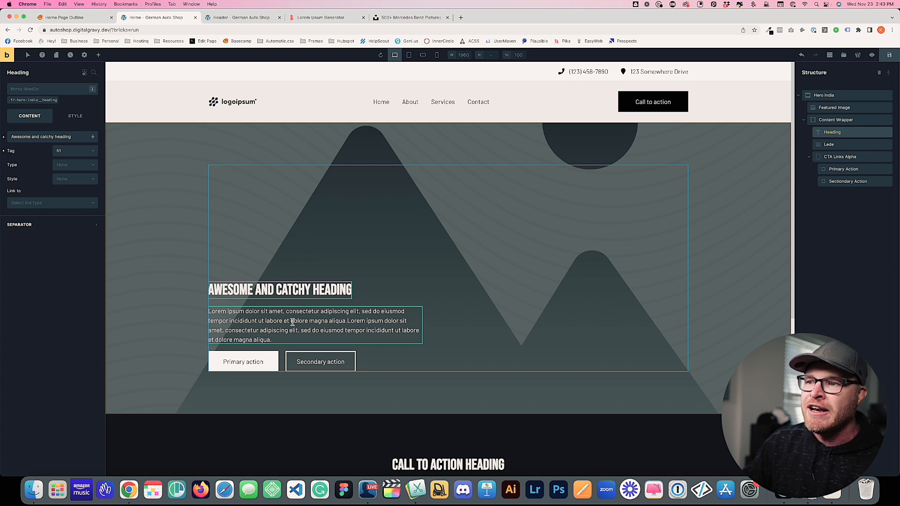
click(264, 320)
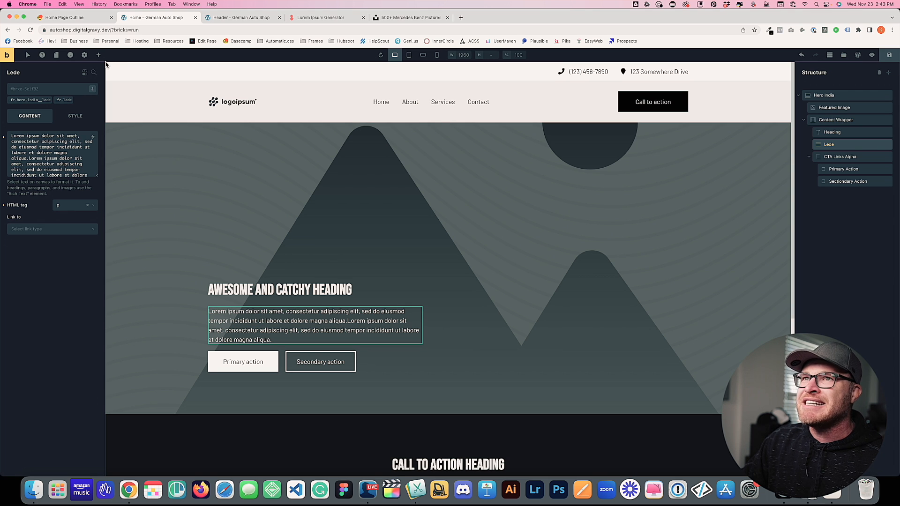
click(85, 20)
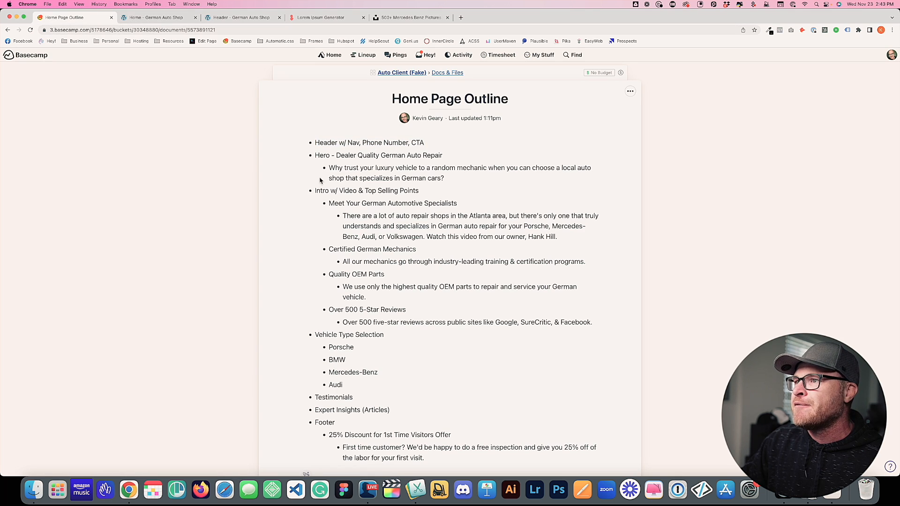
Highlight the outline's Hero and Intro w/ Video lines, then return to the home page in Bricks
drag(315, 156, 432, 162)
click(439, 167)
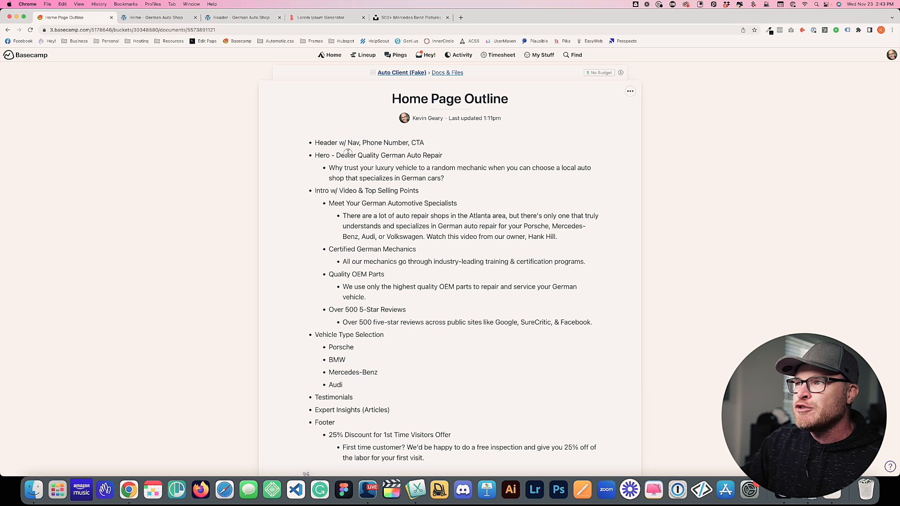
drag(349, 155, 450, 181)
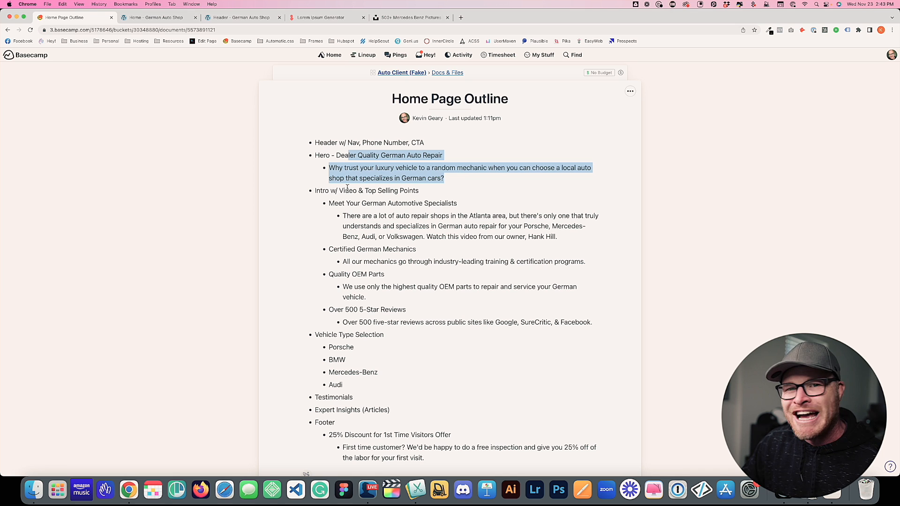
drag(317, 193, 419, 193)
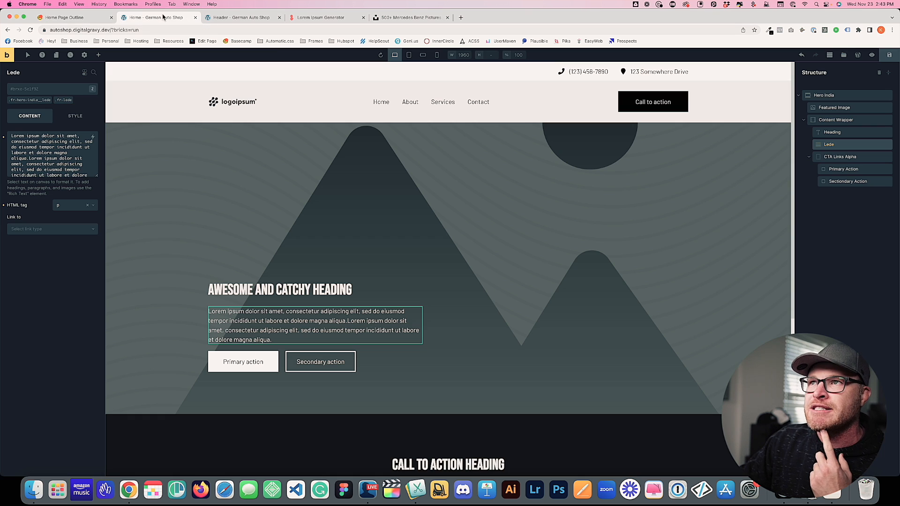
click(157, 17)
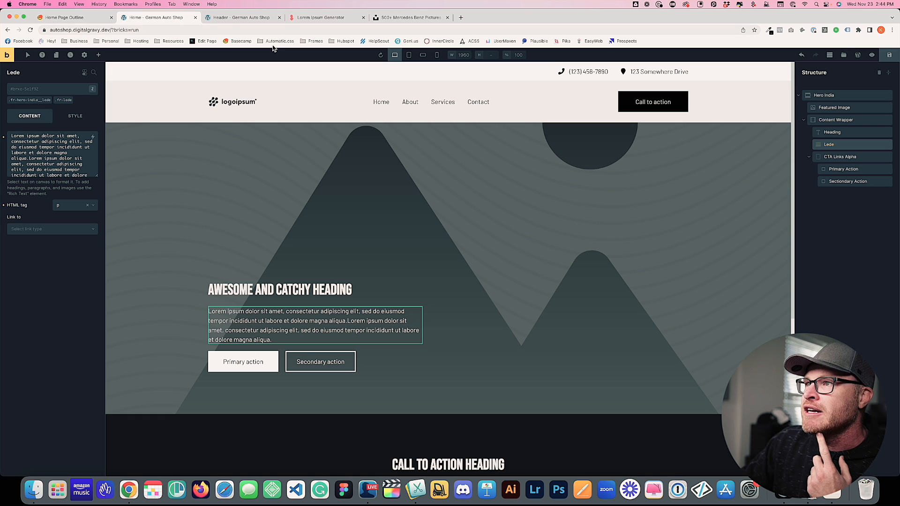
Insert Content Section Alpha from the remote Content bundle with Import images enabled
click(844, 55)
click(339, 86)
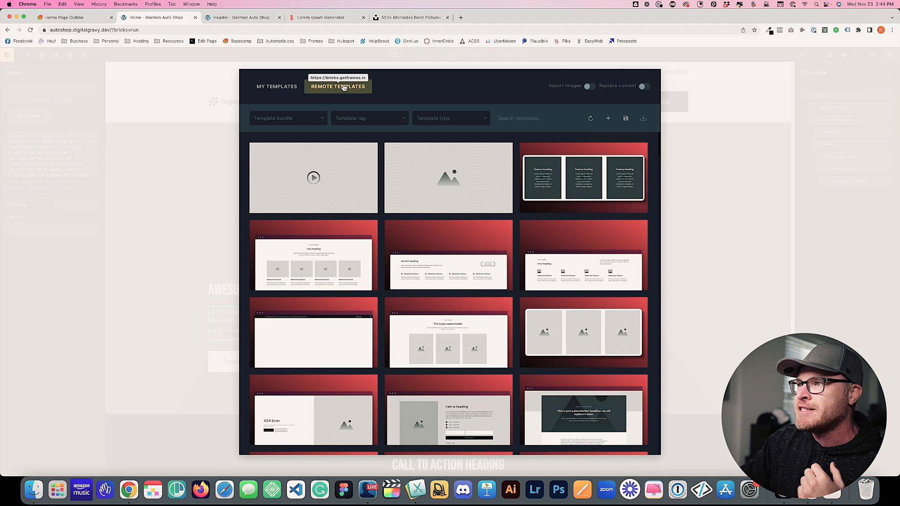
click(588, 86)
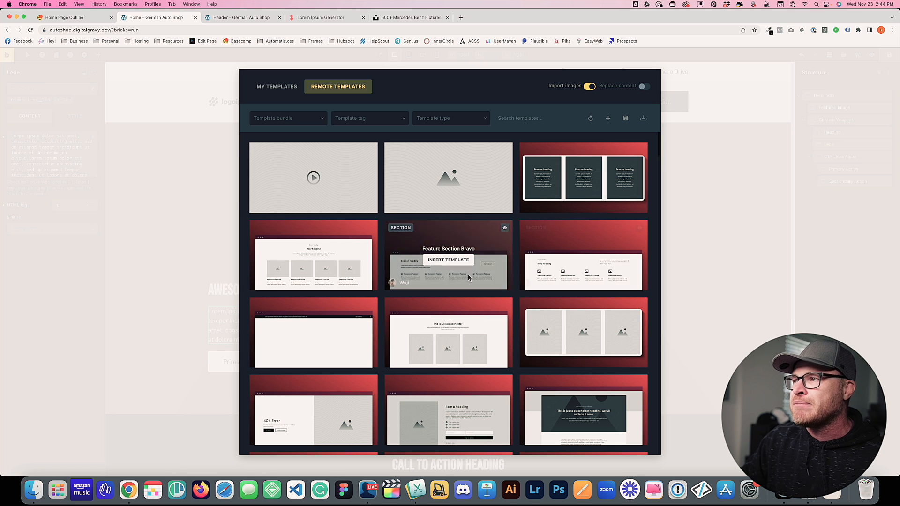
mouse_move(385, 265)
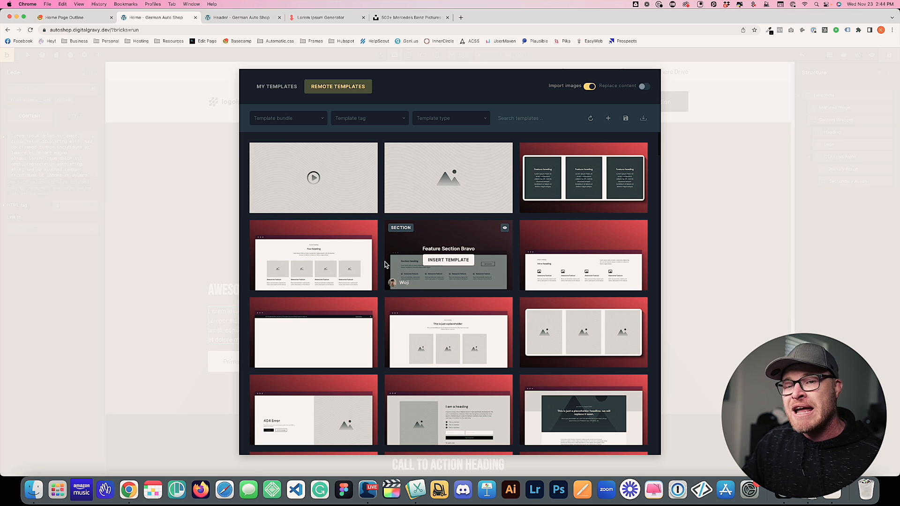
click(287, 118)
click(285, 189)
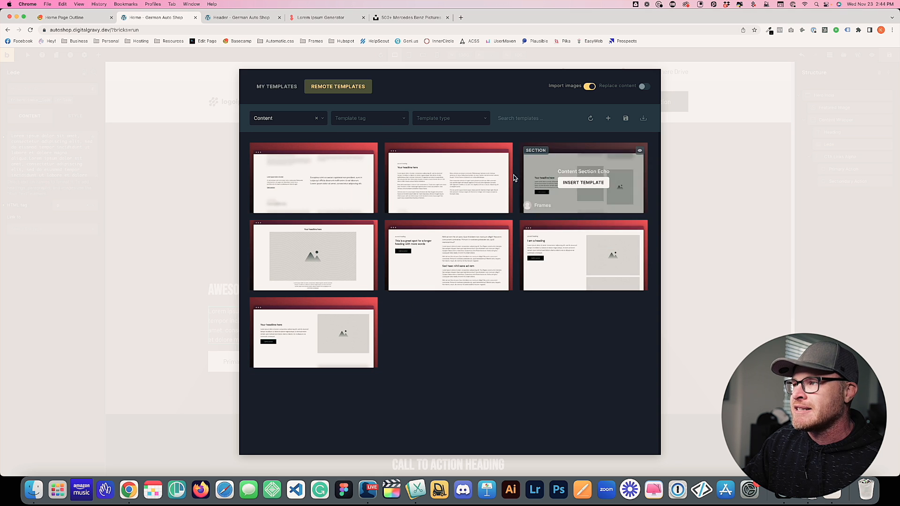
mouse_move(330, 250)
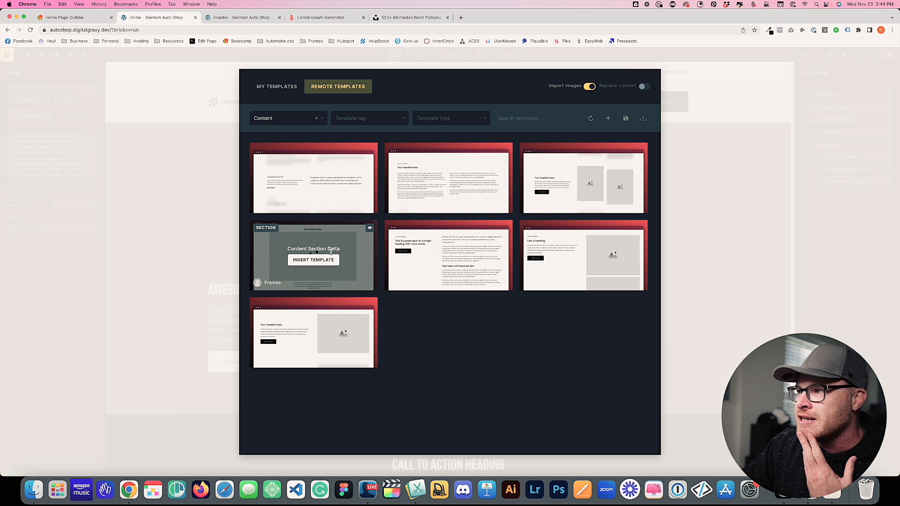
mouse_move(609, 208)
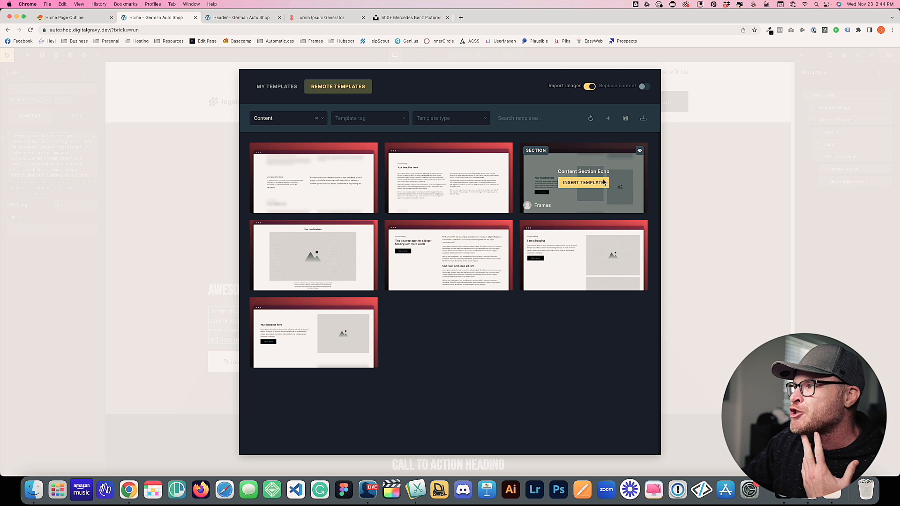
mouse_move(315, 337)
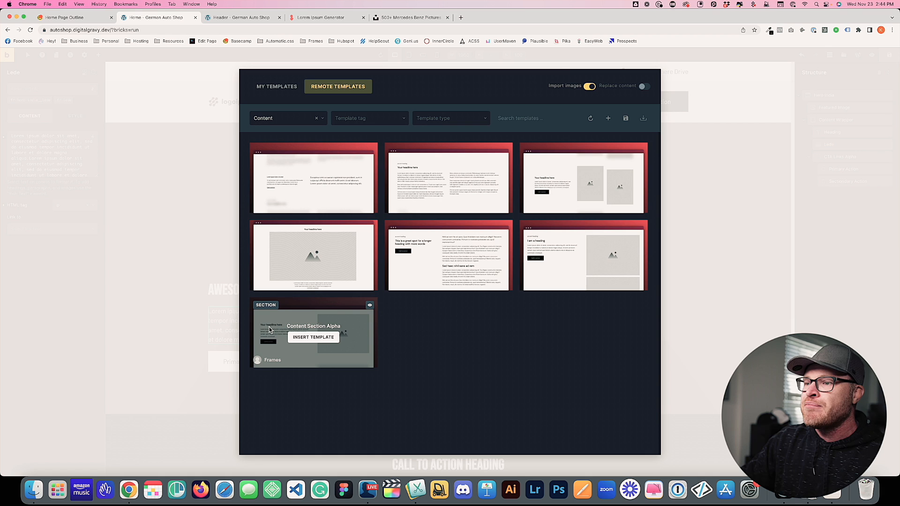
click(307, 338)
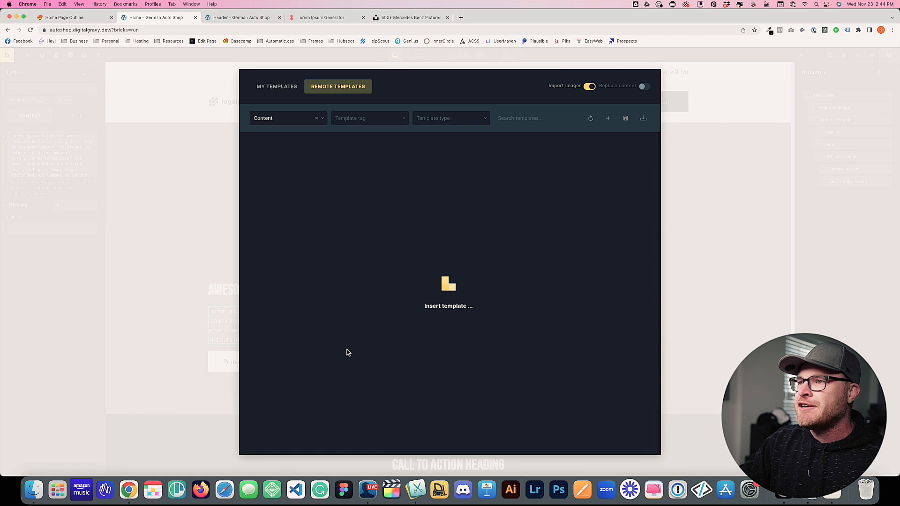
scroll(348, 352, down, 5)
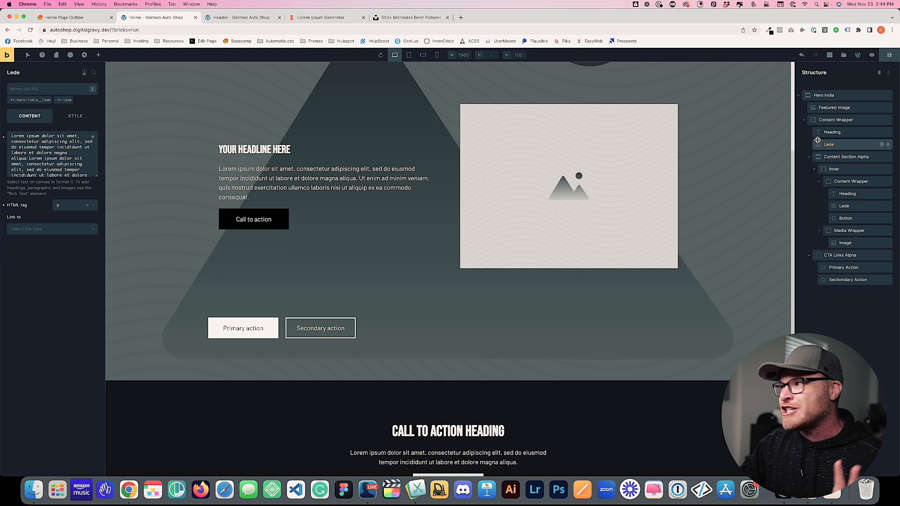
Drag Content Section Alpha from Content Wrapper to the root level, then collapse Hero India
click(830, 156)
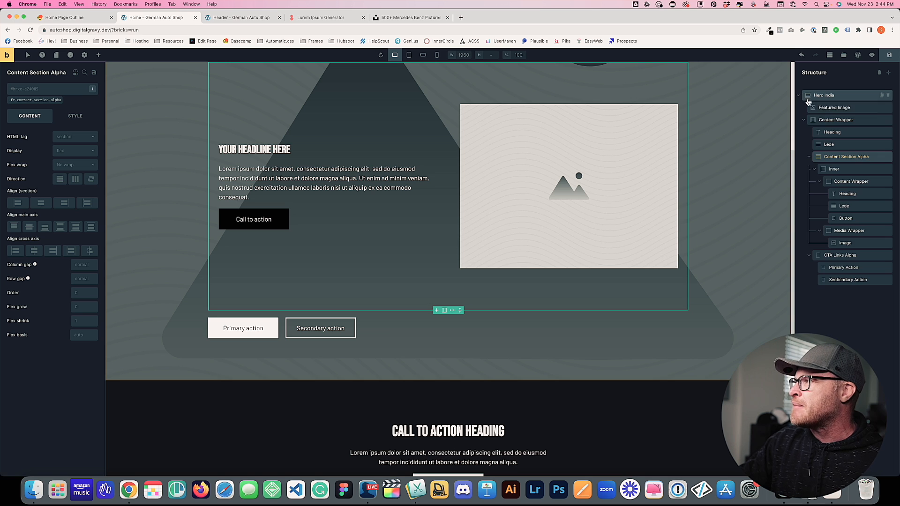
click(810, 157)
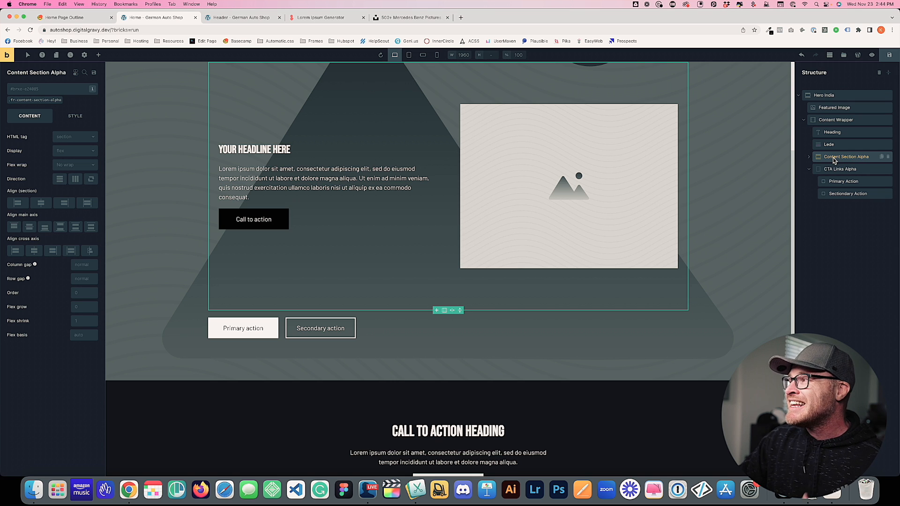
drag(834, 161, 821, 97)
click(799, 194)
click(799, 95)
scroll(410, 188, up, 10)
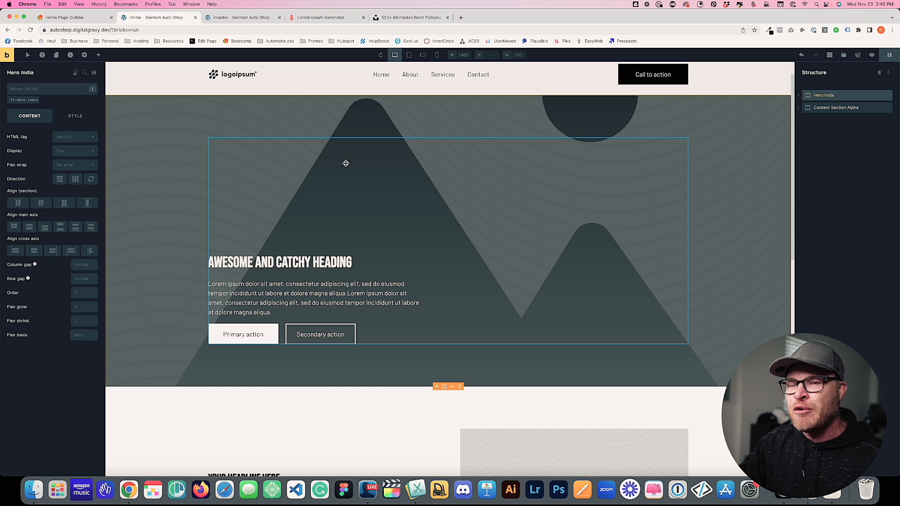
scroll(375, 155, down, 6)
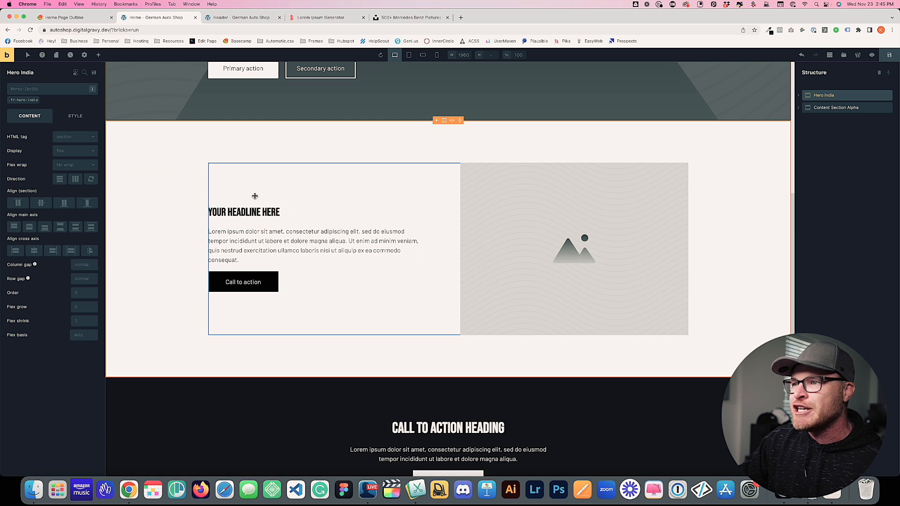
Select the placeholder image in Content Section Alpha's media wrapper
click(596, 214)
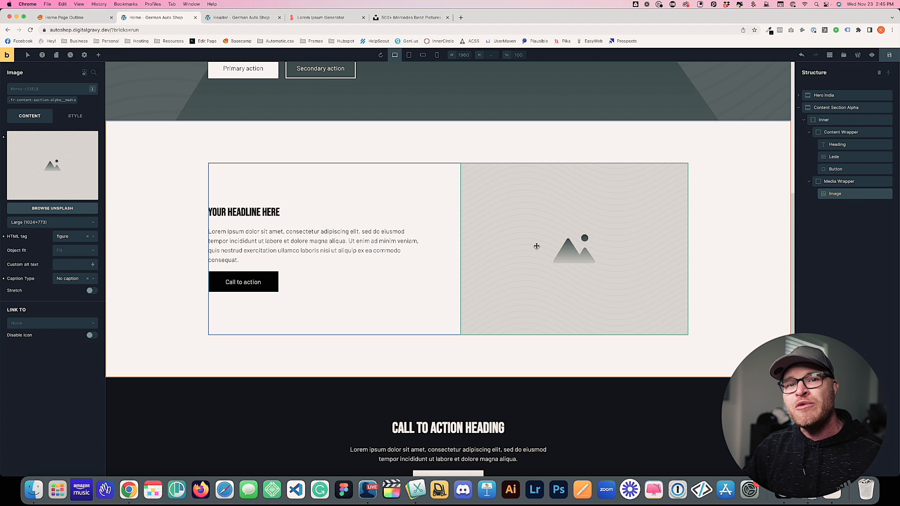
Insert Placeholder Video Alpha from the remote Placeholders bundle below the selected image
click(844, 55)
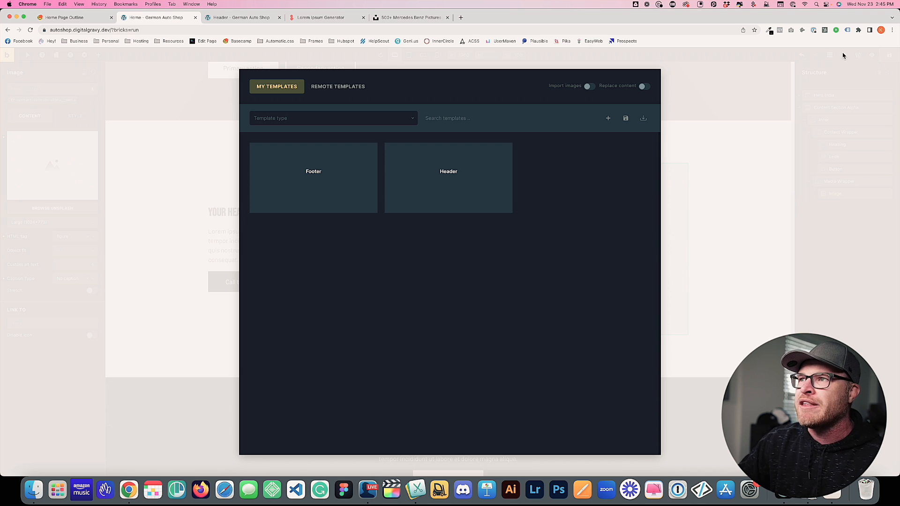
click(338, 86)
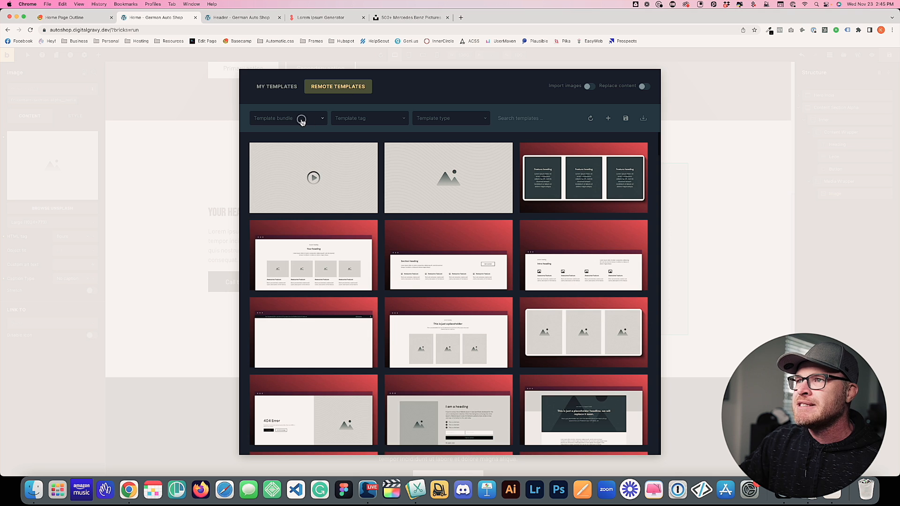
click(302, 121)
scroll(302, 190, down, 10)
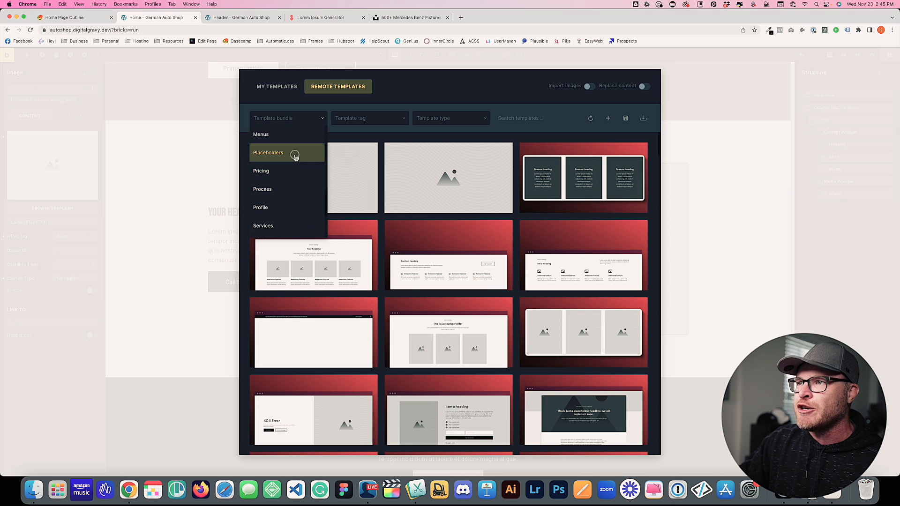
click(298, 153)
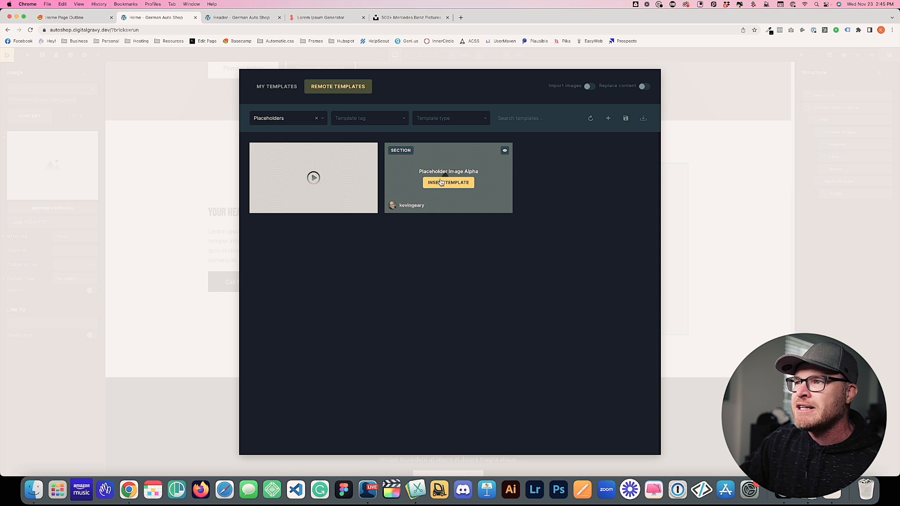
mouse_move(290, 185)
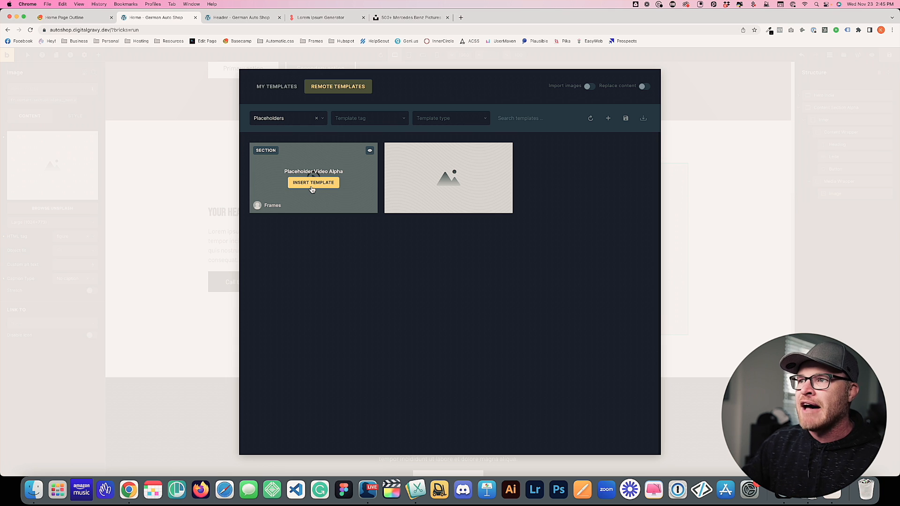
click(312, 187)
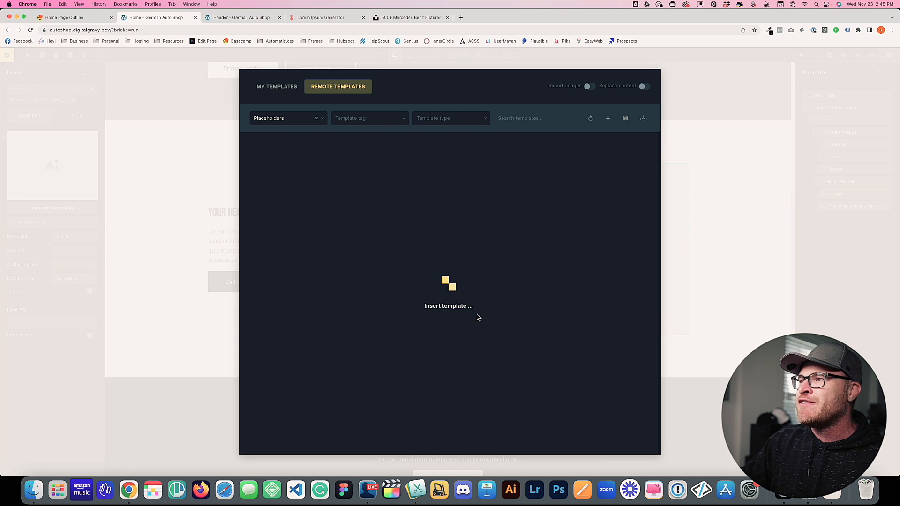
scroll(592, 381, down, 2)
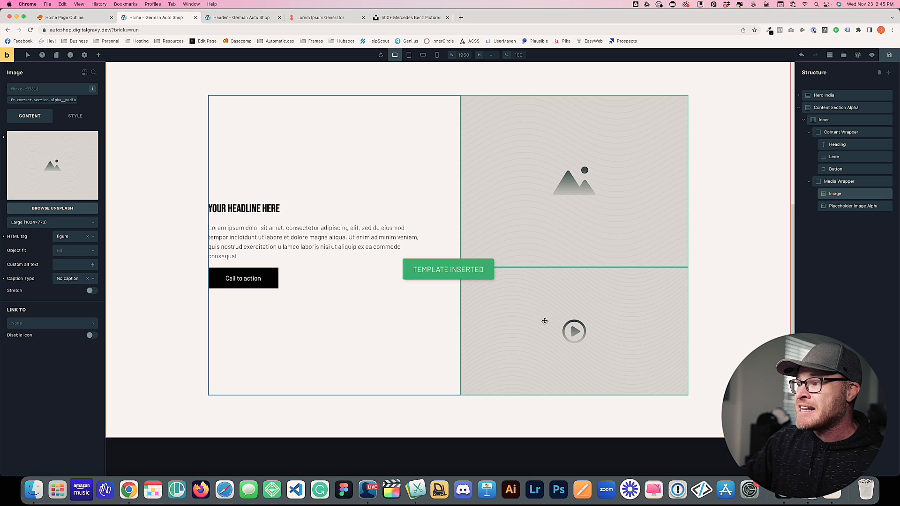
Delete the original placeholder image so only the video placeholder remains
click(545, 321)
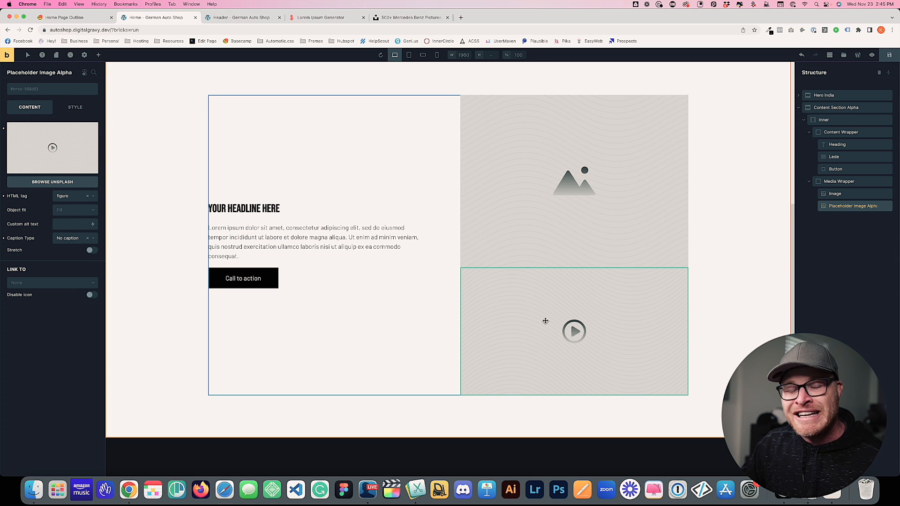
click(557, 167)
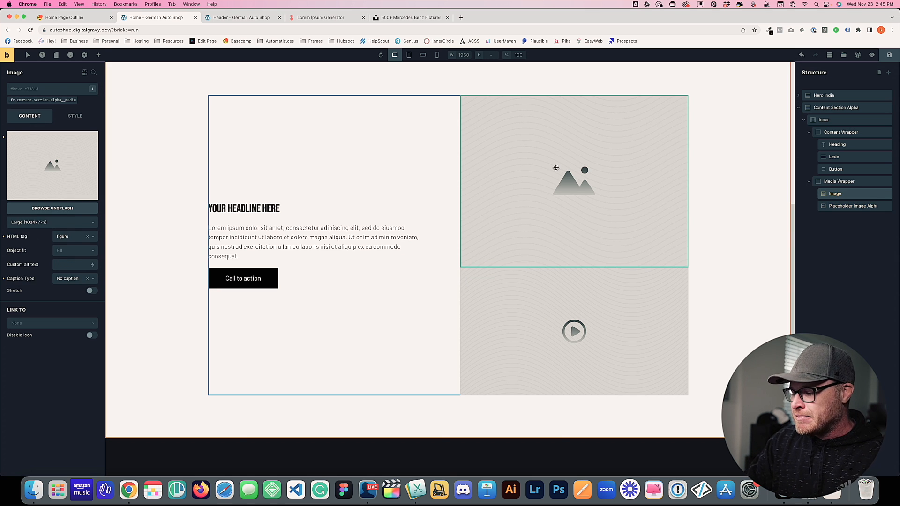
key(BackSpace)
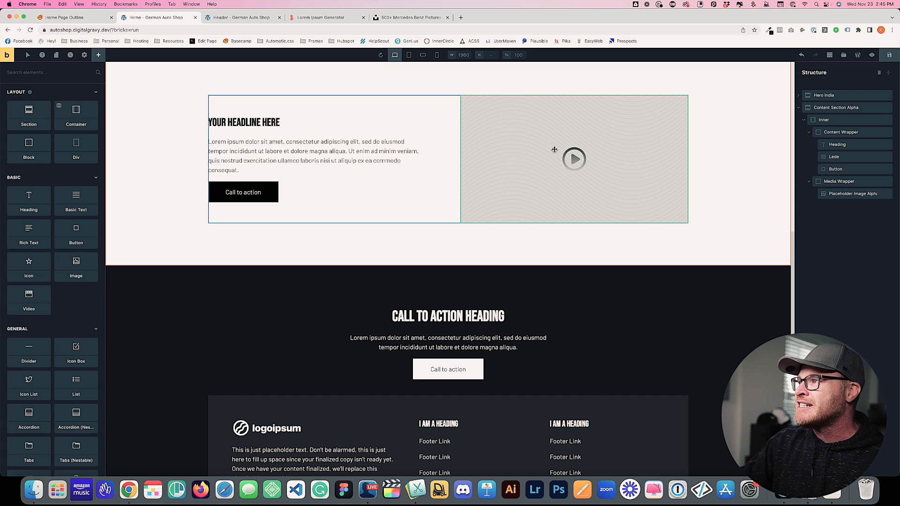
scroll(276, 195, up, 3)
Highlight the three selling points in the Basecamp outline, then return to 'Home - German Auto Shop'
click(77, 14)
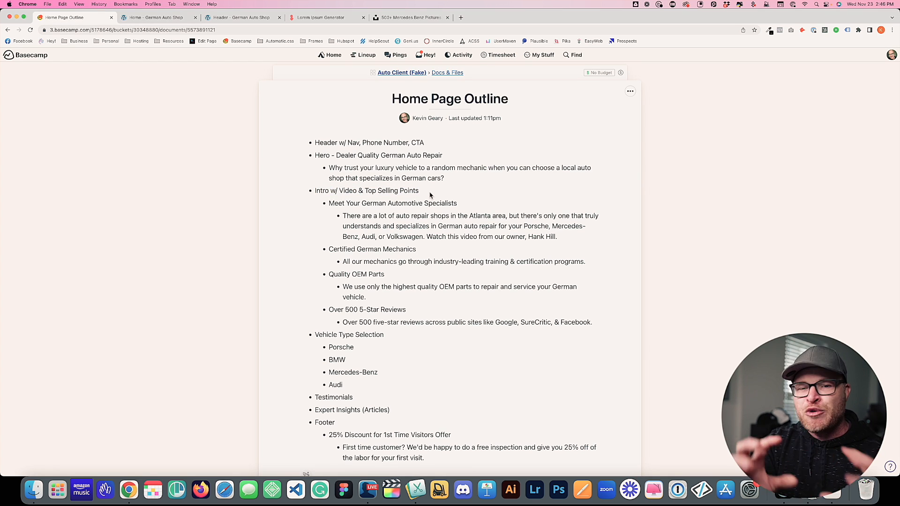
drag(343, 250, 394, 323)
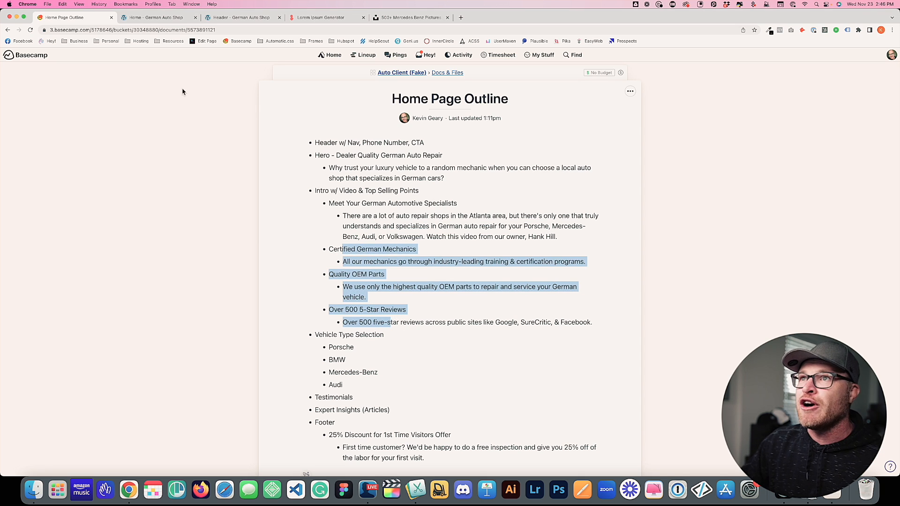
click(154, 18)
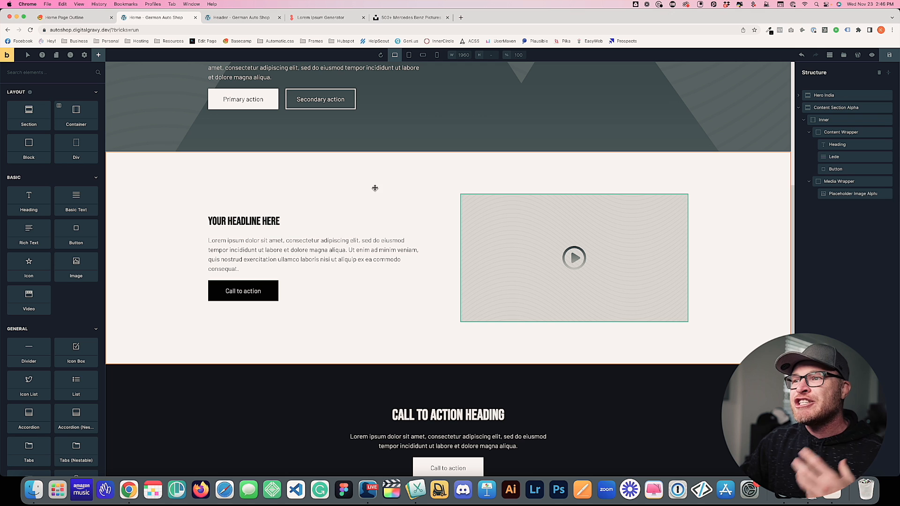
Review the hero and content section on the canvas, then bring up the Templates library
scroll(375, 188, up, 3)
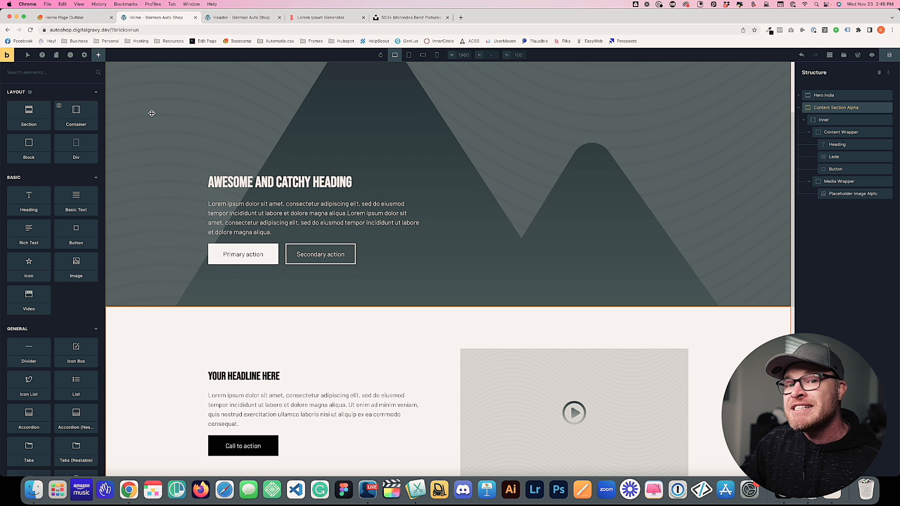
scroll(152, 113, down, 3)
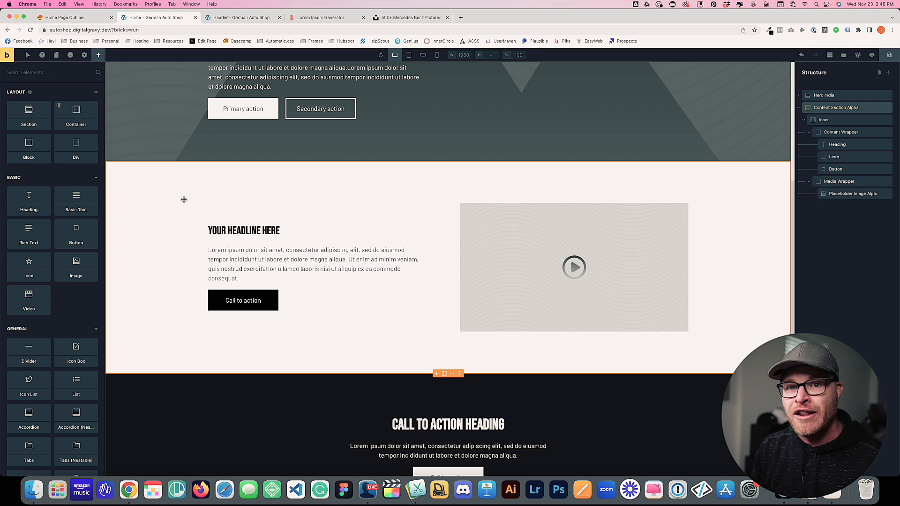
click(830, 55)
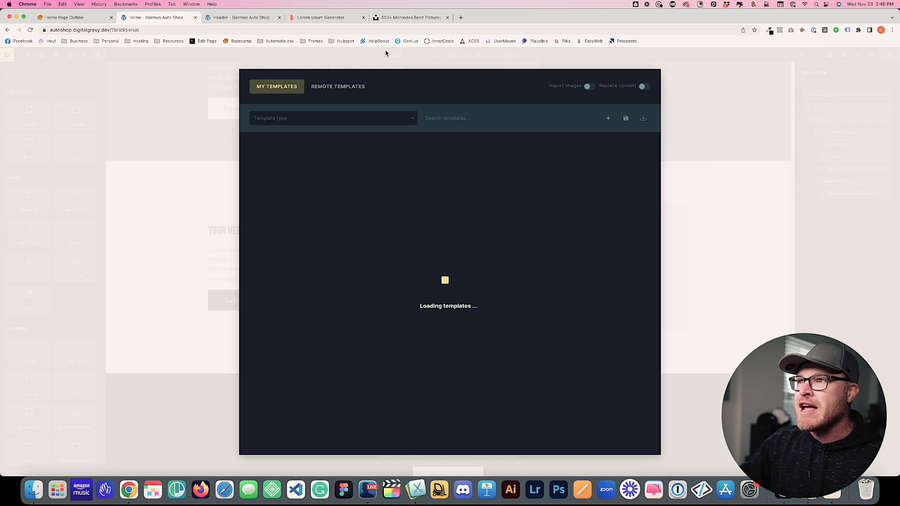
Insert Feature Grid Alpha from the remote Features bundle, filtered by the Grid tag
click(338, 86)
click(283, 121)
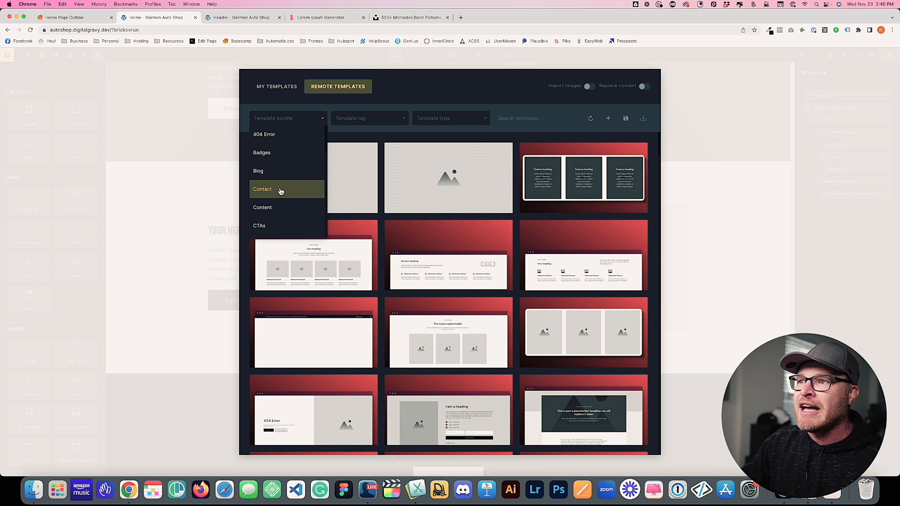
click(280, 206)
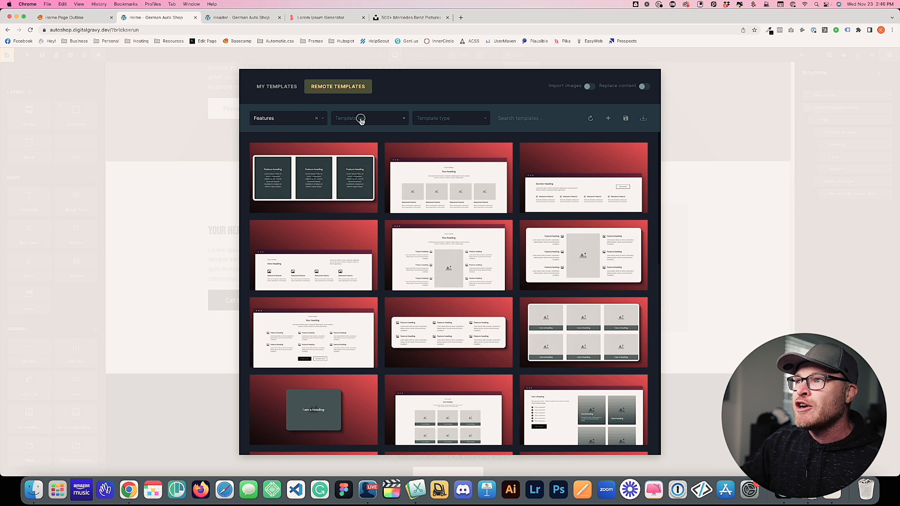
click(361, 120)
click(354, 175)
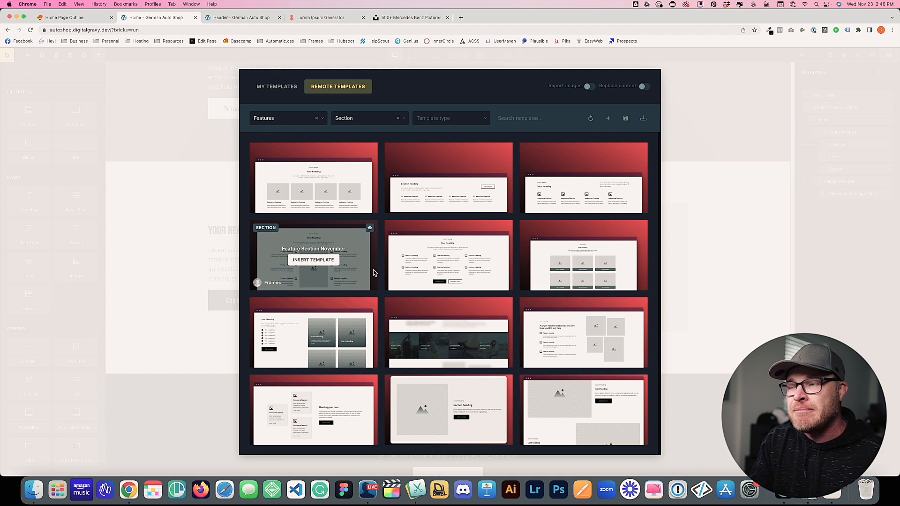
click(346, 118)
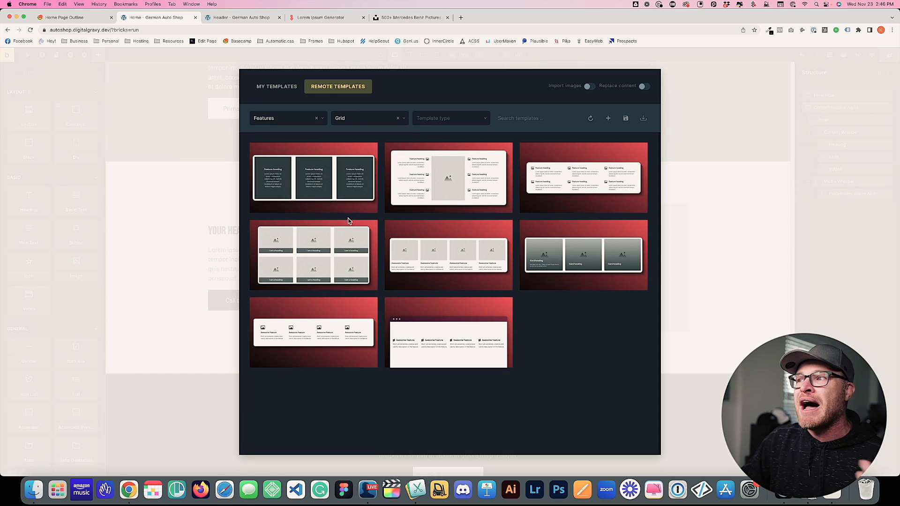
mouse_move(394, 264)
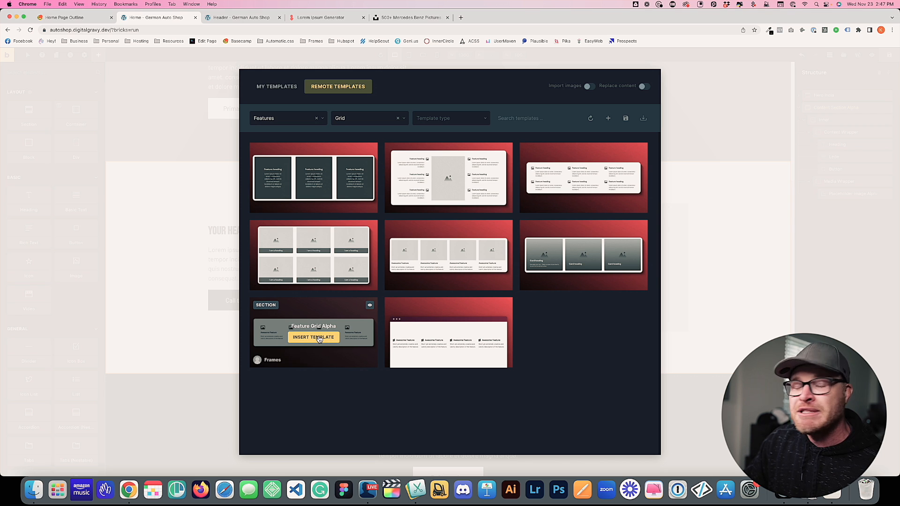
mouse_move(450, 345)
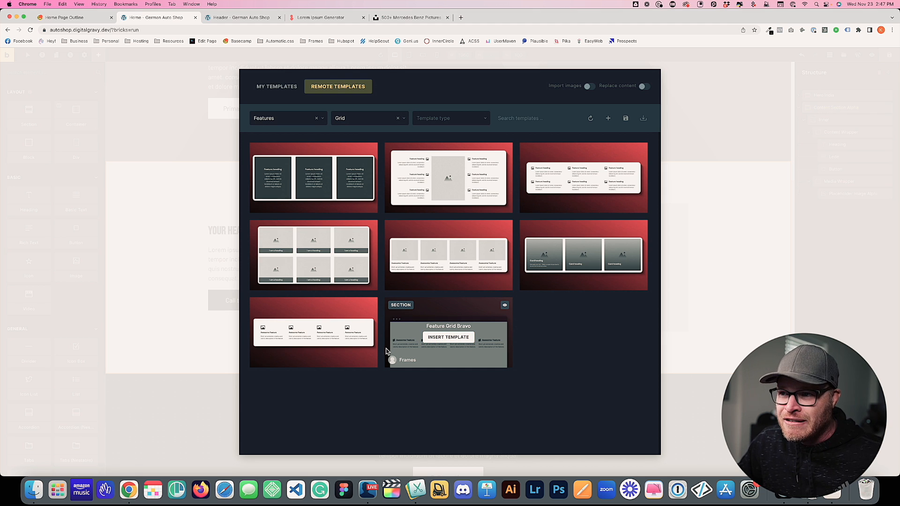
mouse_move(283, 360)
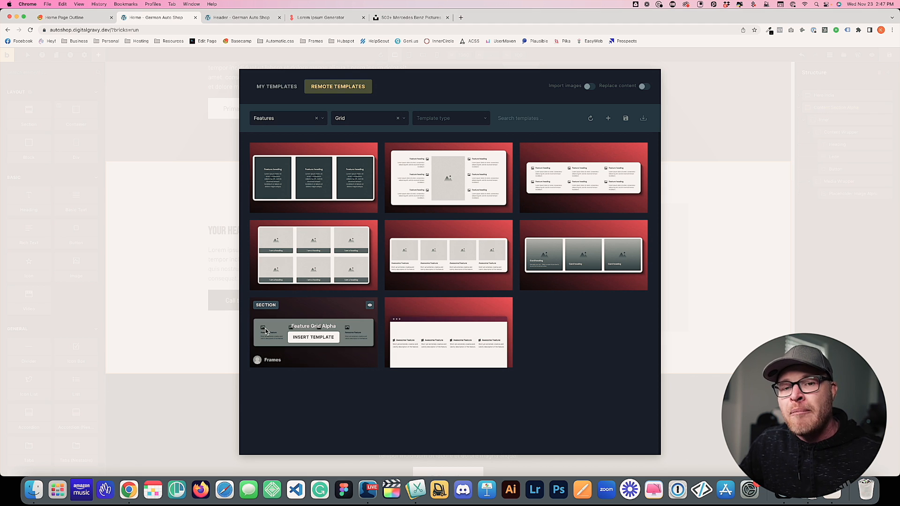
click(310, 343)
scroll(627, 291, down, 6)
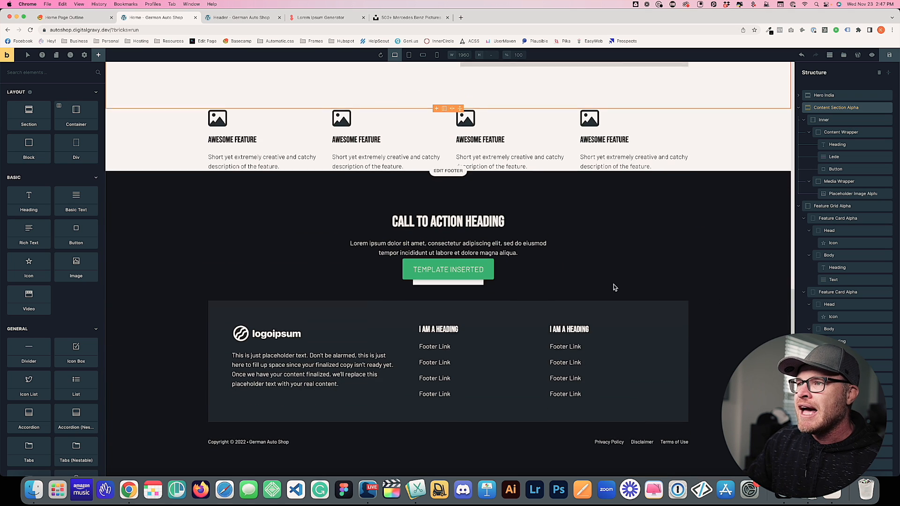
Place Feature Grid Alpha inside Content Section Alpha below Inner, then select Content Section Alpha
scroll(331, 144, up, 2)
scroll(331, 145, up, 1)
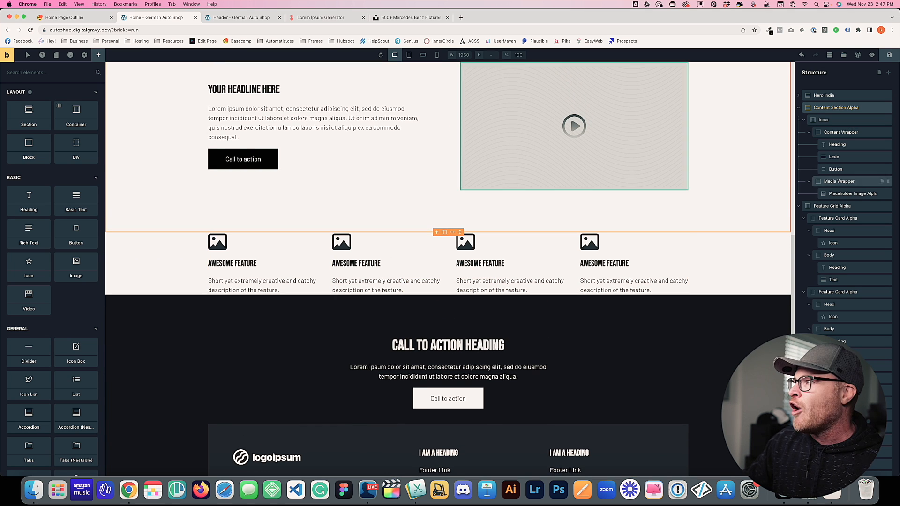
click(800, 109)
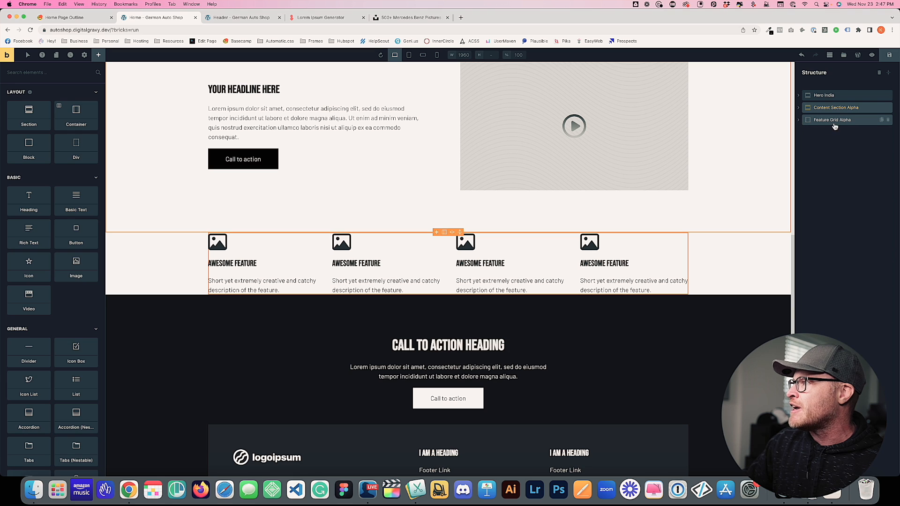
click(825, 121)
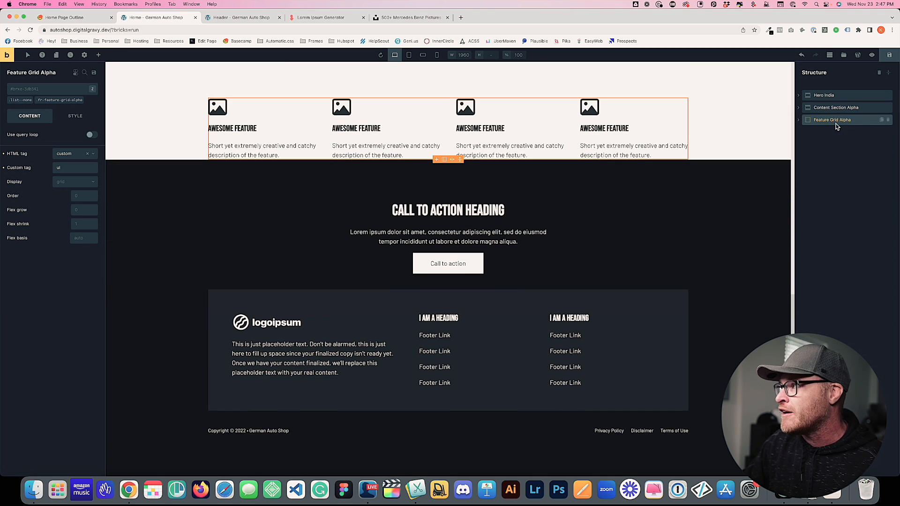
scroll(710, 150, up, 3)
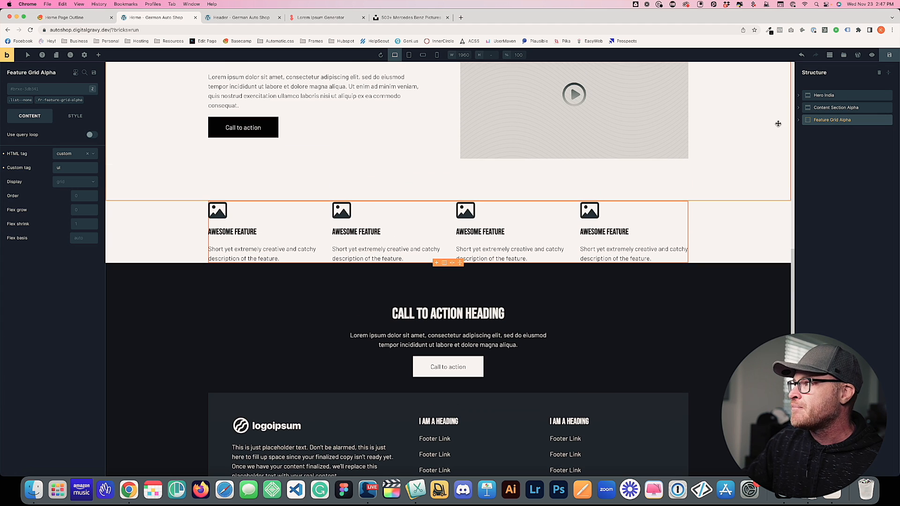
click(799, 107)
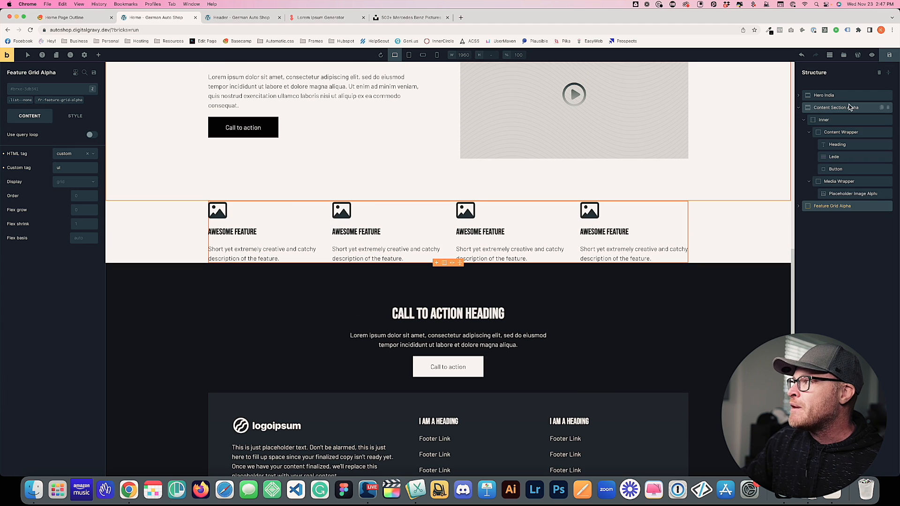
click(804, 120)
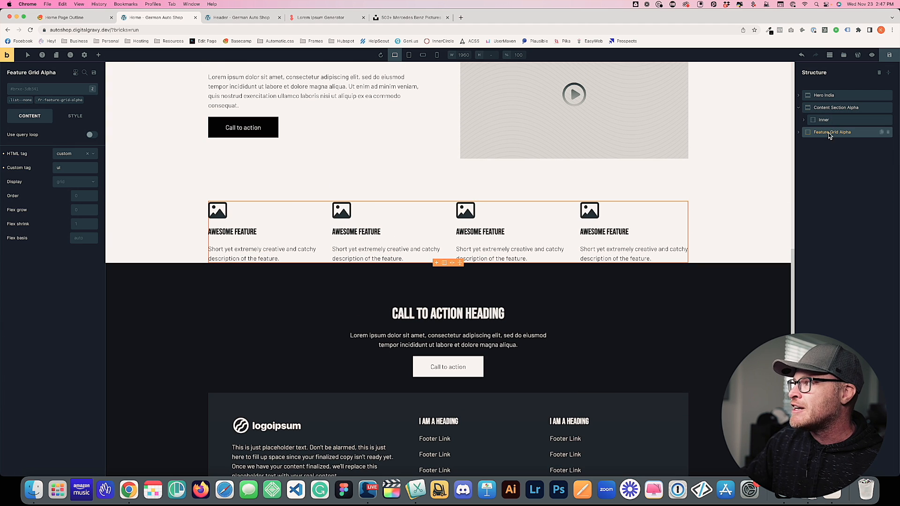
click(829, 134)
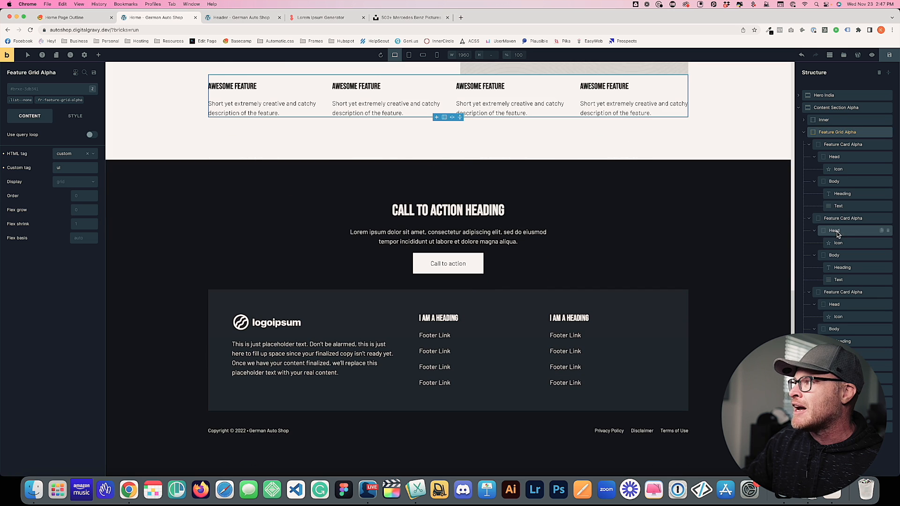
scroll(513, 195, up, 5)
click(683, 257)
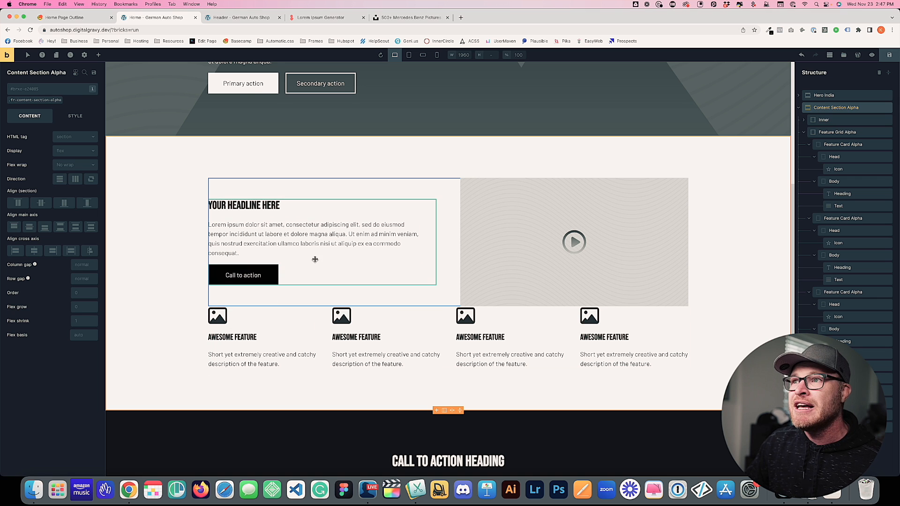
Collapse the Structure tree and activate the .fr-content-section-alpha class chip
scroll(315, 259, up, 3)
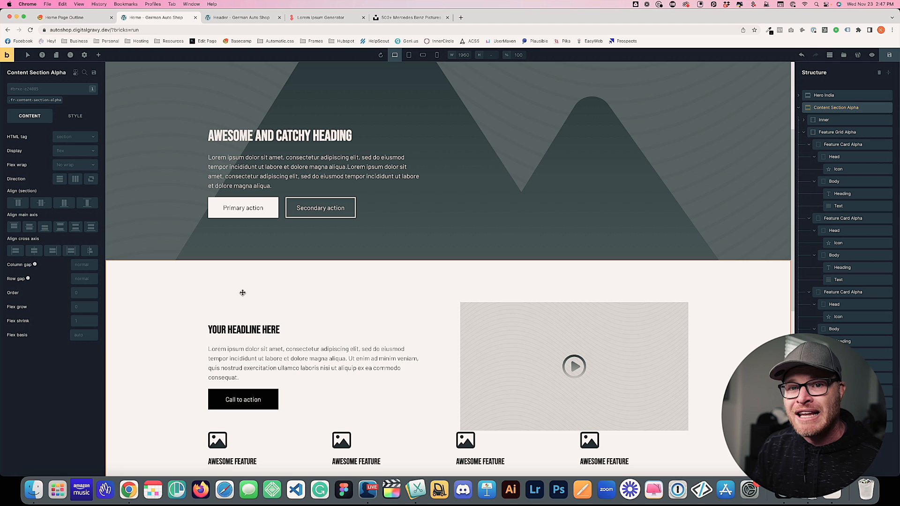
scroll(270, 300, down, 1)
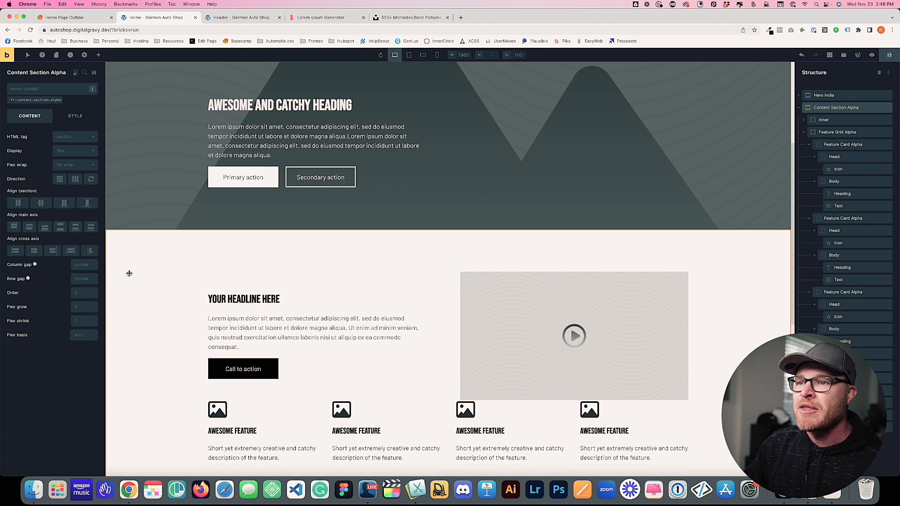
click(798, 108)
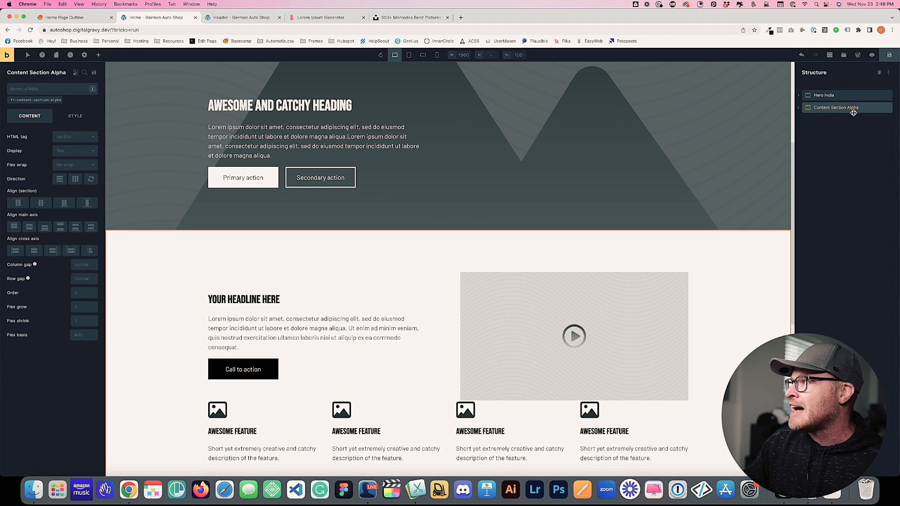
click(36, 104)
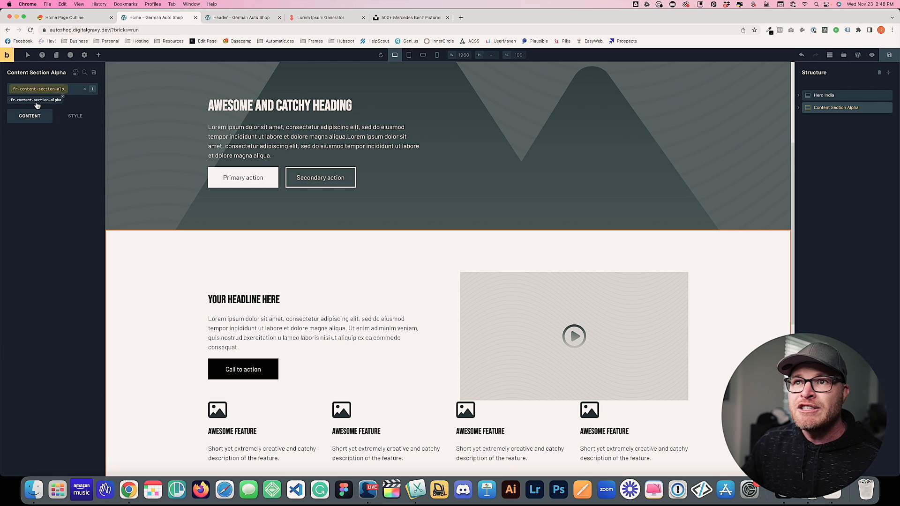
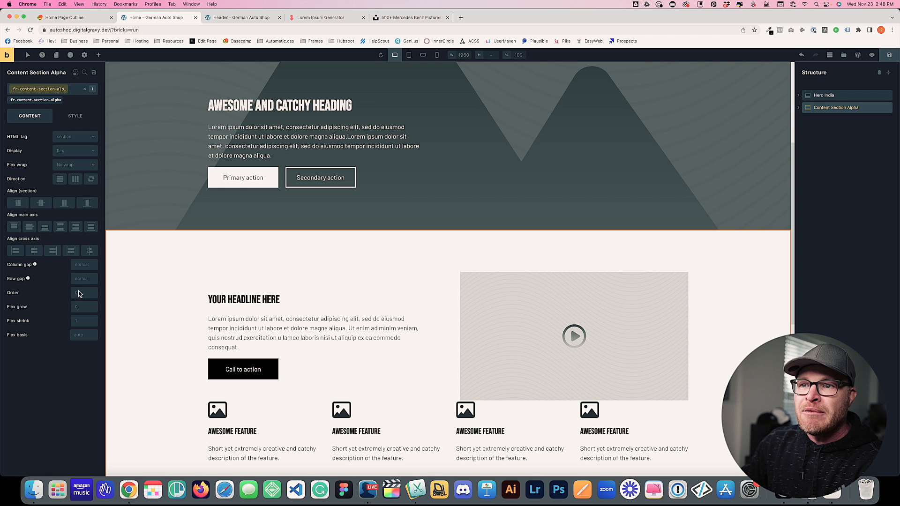
Enter var(--fr-container-gap) as Content Section Alpha's row gap and save with Ctrl+S
click(86, 279)
text(var(--fr-container-gap))
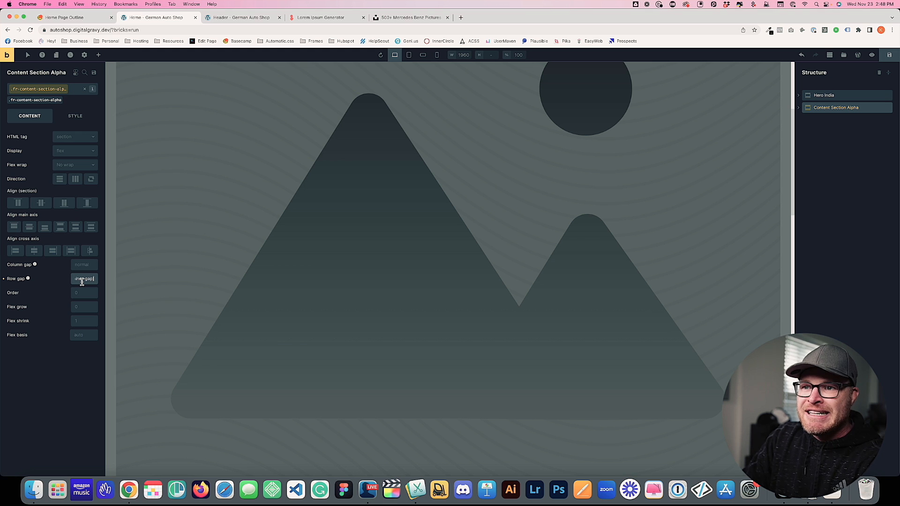
scroll(168, 275, down, 3)
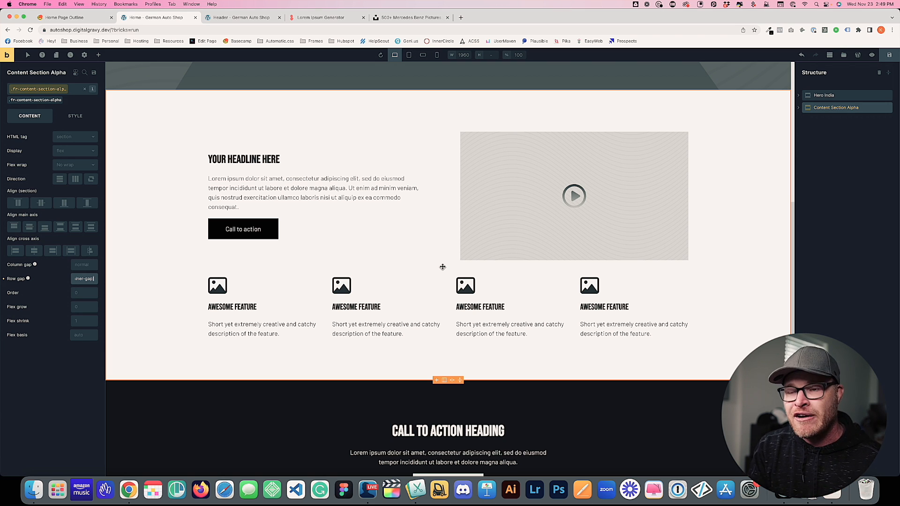
key(ctrl+s)
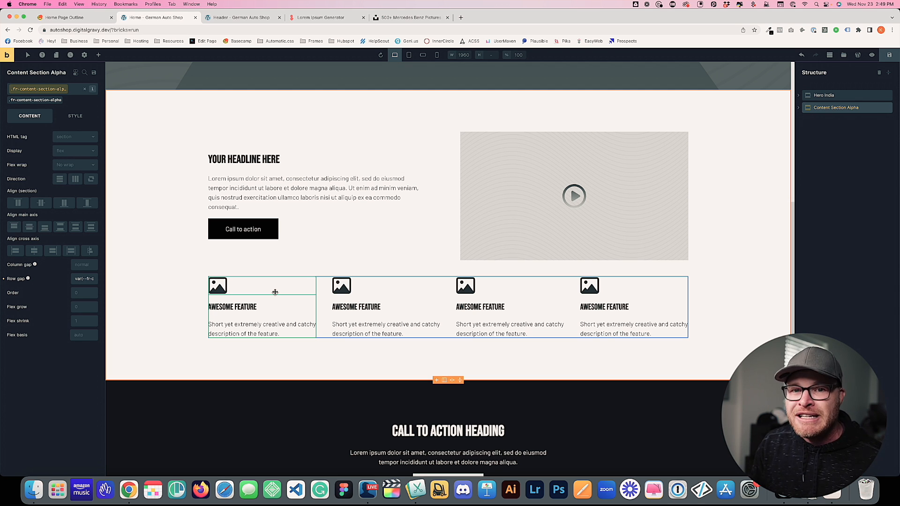
Delete the fourth Feature Card Alpha, then select Feature Grid Alpha and activate its .fr-feature-grid-alpha class
click(637, 303)
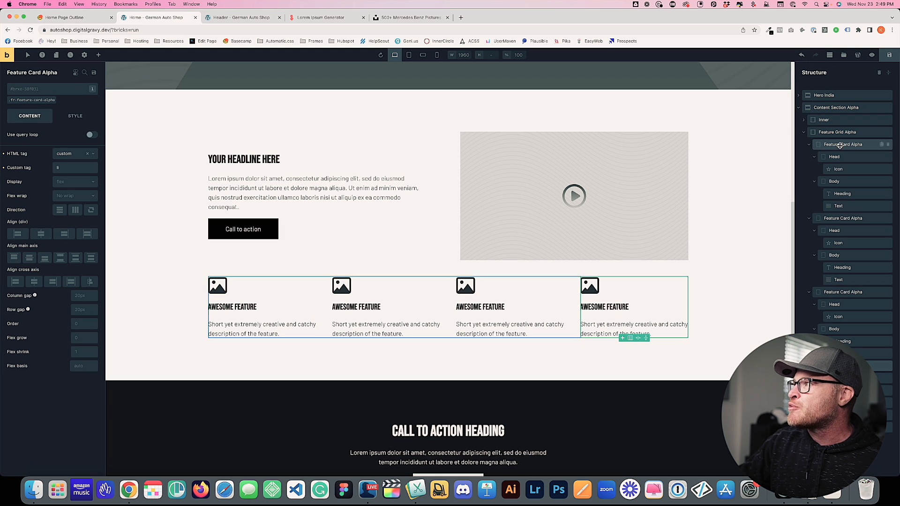
click(889, 367)
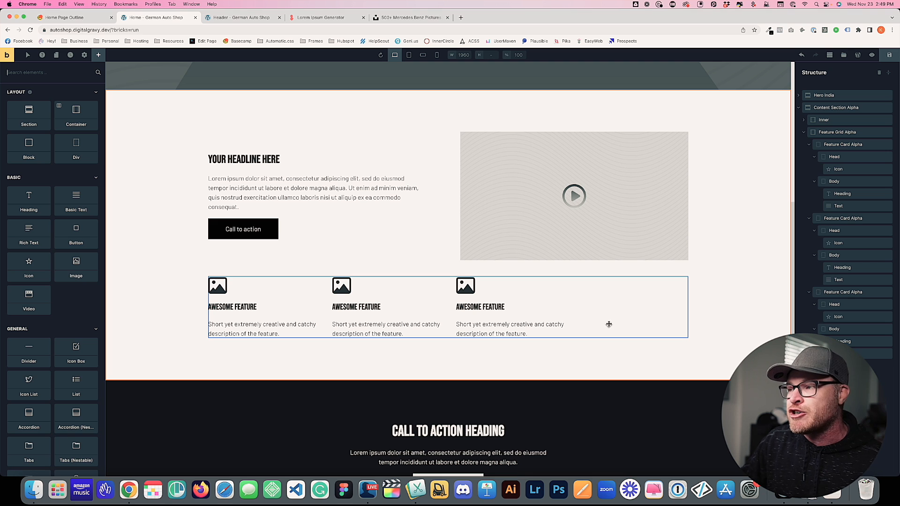
click(627, 301)
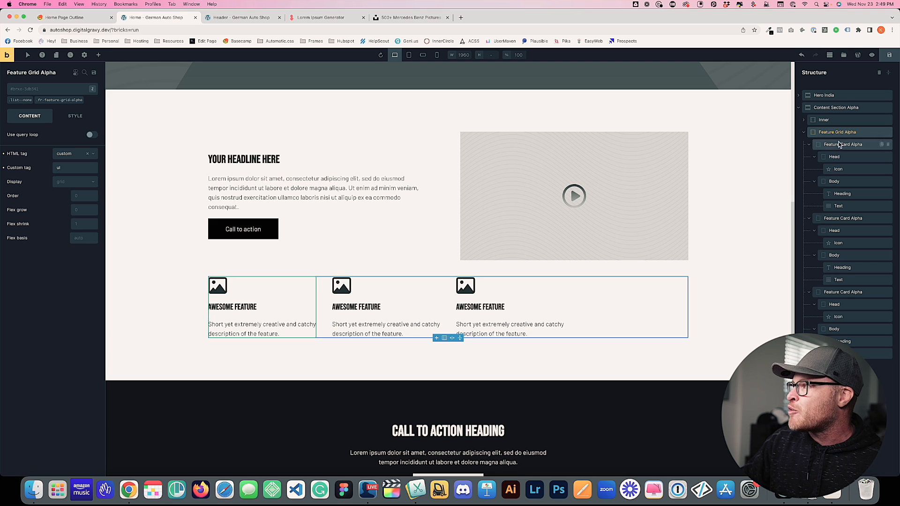
click(50, 99)
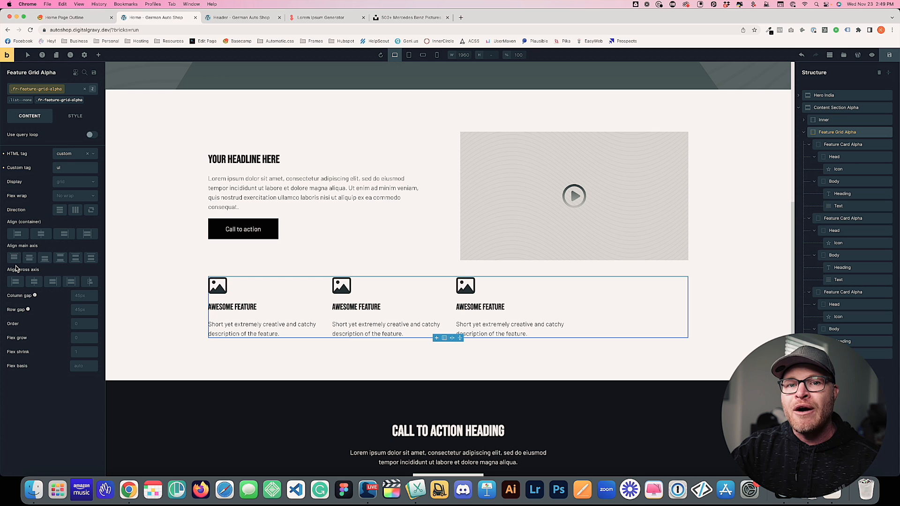
Change the feature grid's custom CSS column rule from repeat(4, 1fr) to repeat(3, 1fr)
click(75, 117)
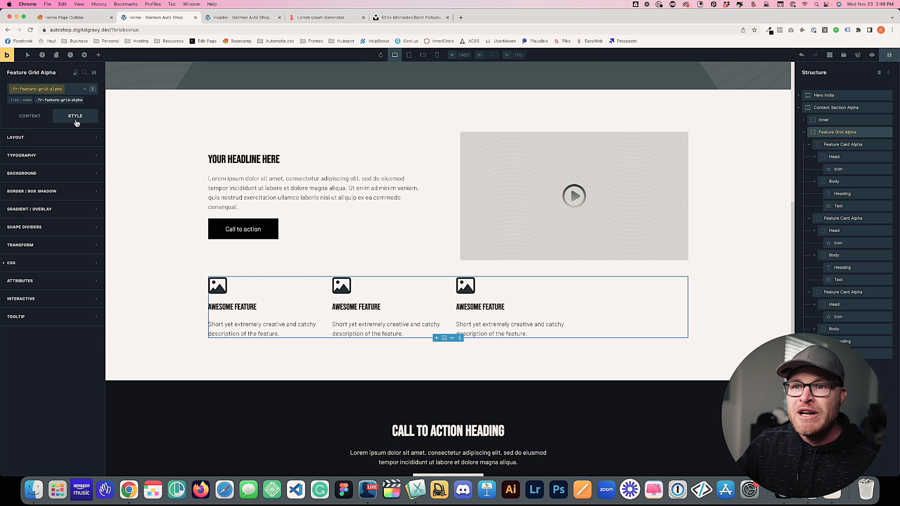
click(28, 262)
click(142, 379)
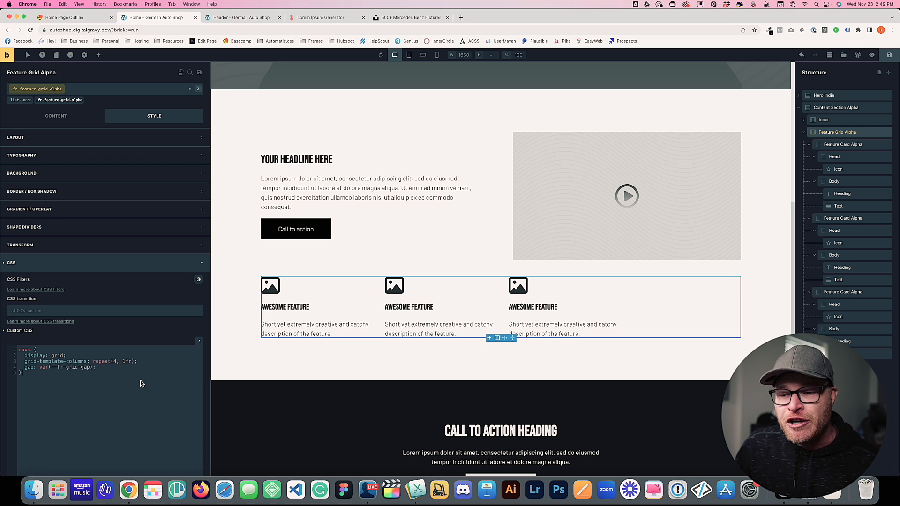
drag(24, 362, 125, 362)
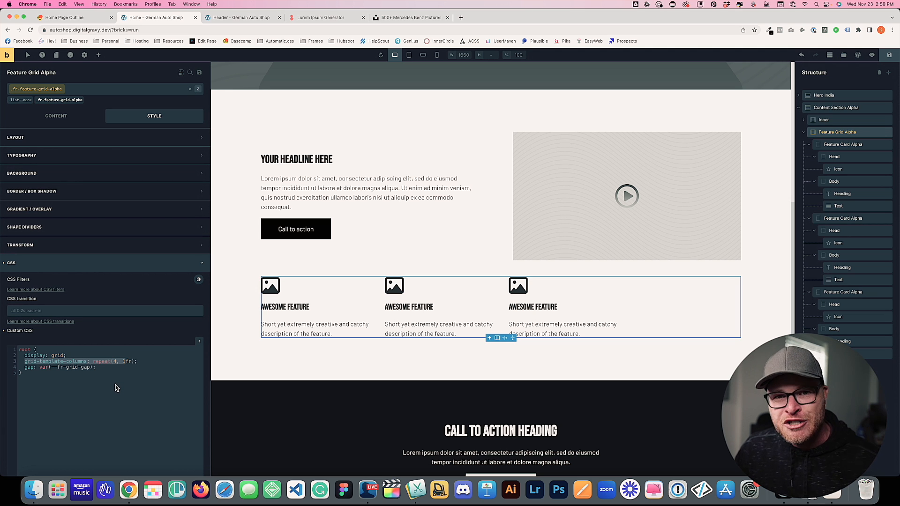
click(120, 367)
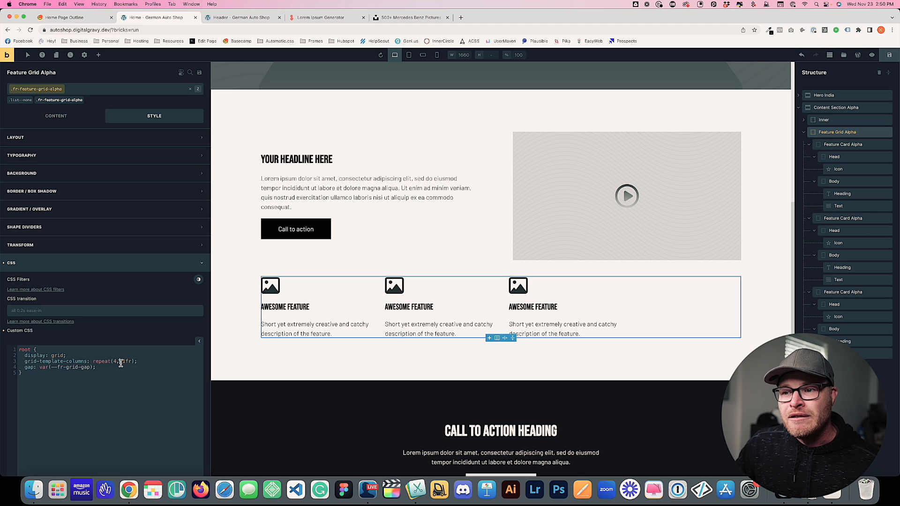
double_click(122, 361)
click(134, 359)
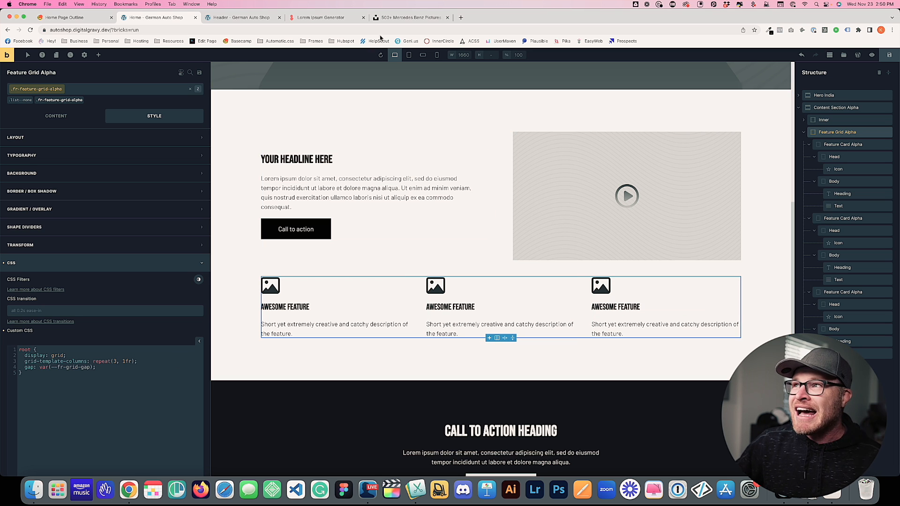
Preview the three-column grid at tablet and mobile widths, return to desktop, and select the content section
click(409, 55)
click(423, 55)
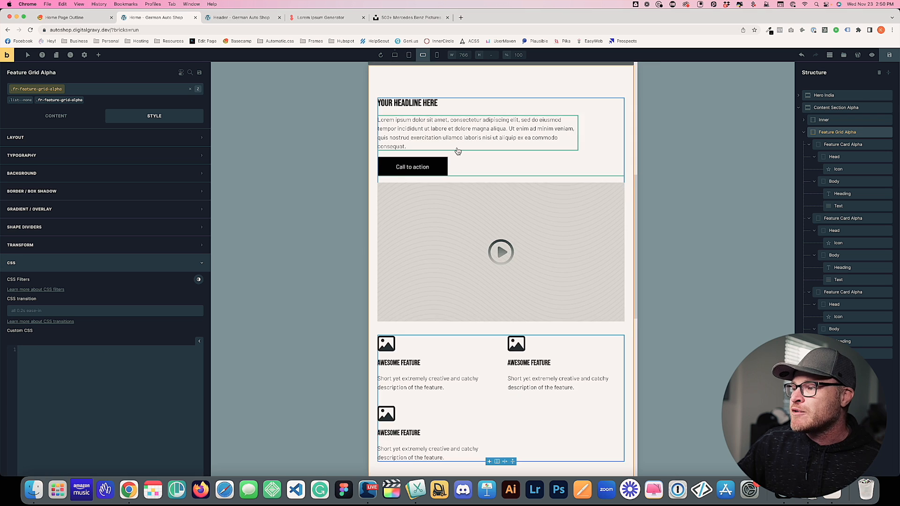
click(437, 55)
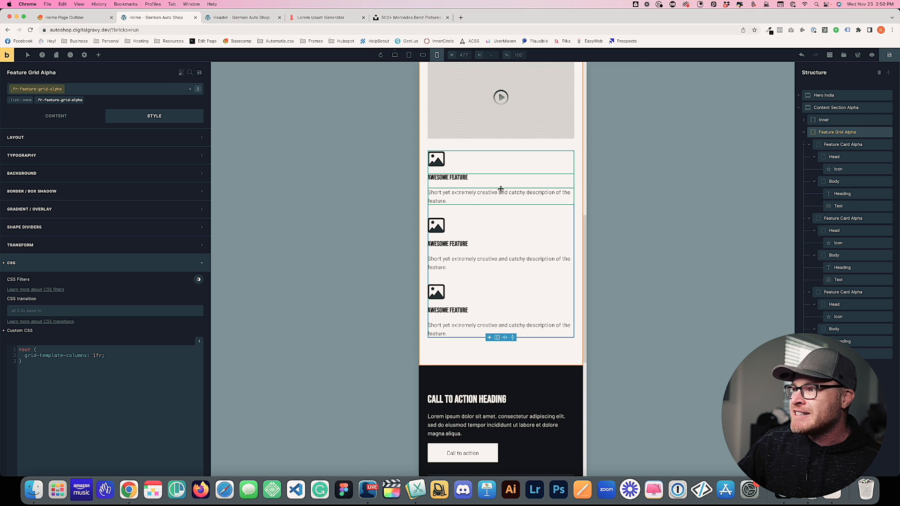
click(406, 55)
click(395, 56)
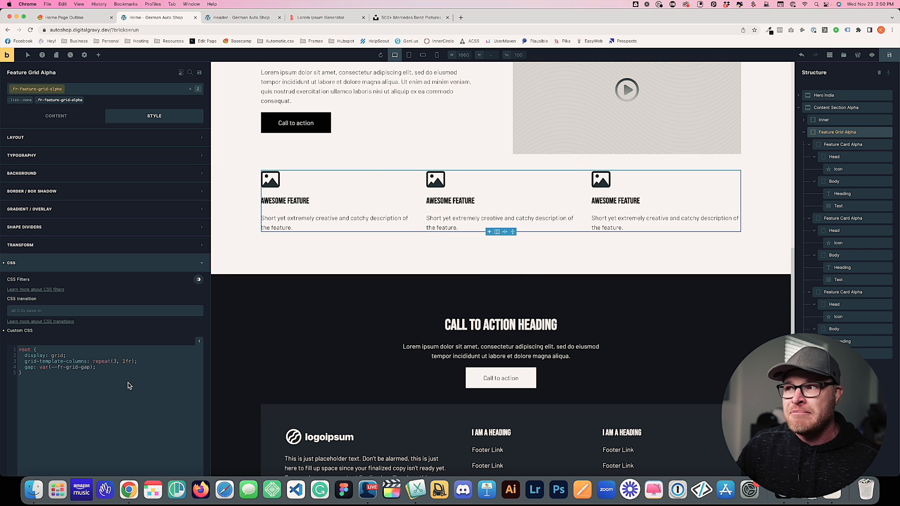
scroll(776, 231, up, 3)
click(775, 231)
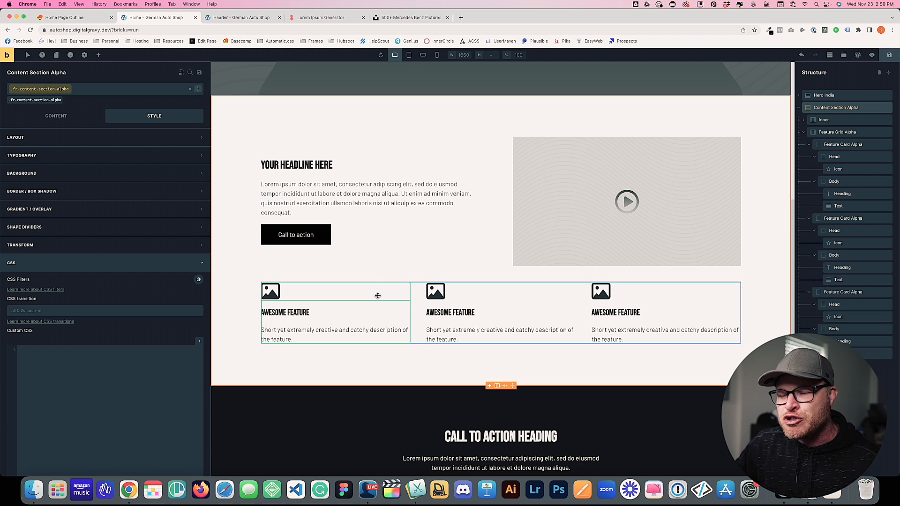
Select the first Feature Card Alpha and target its shared class in the layout settings
click(272, 304)
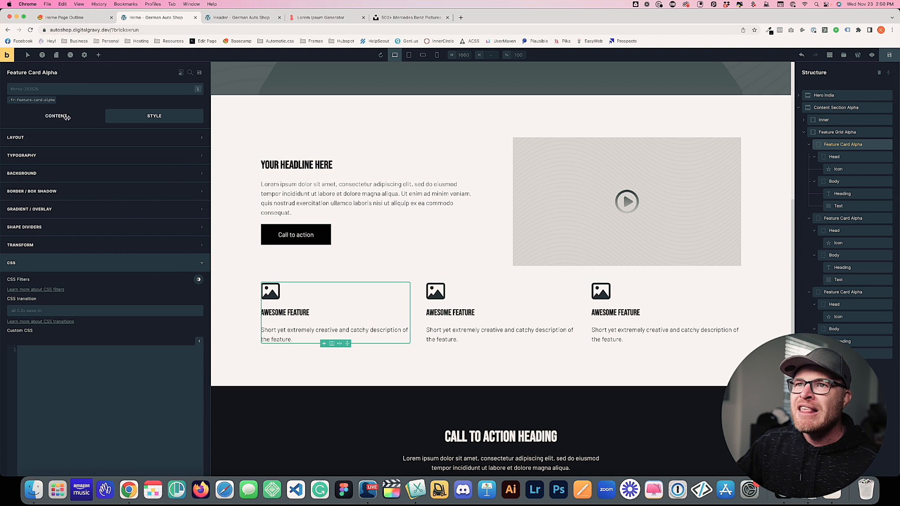
click(33, 100)
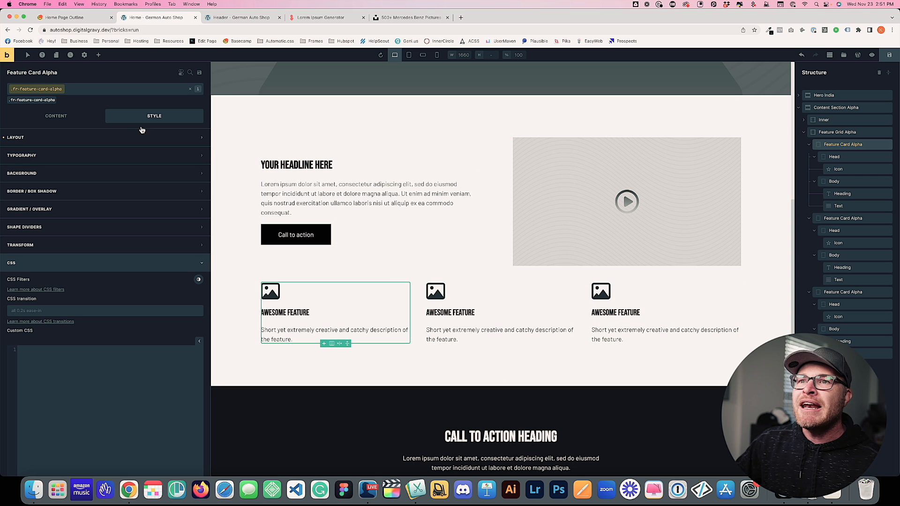
click(94, 146)
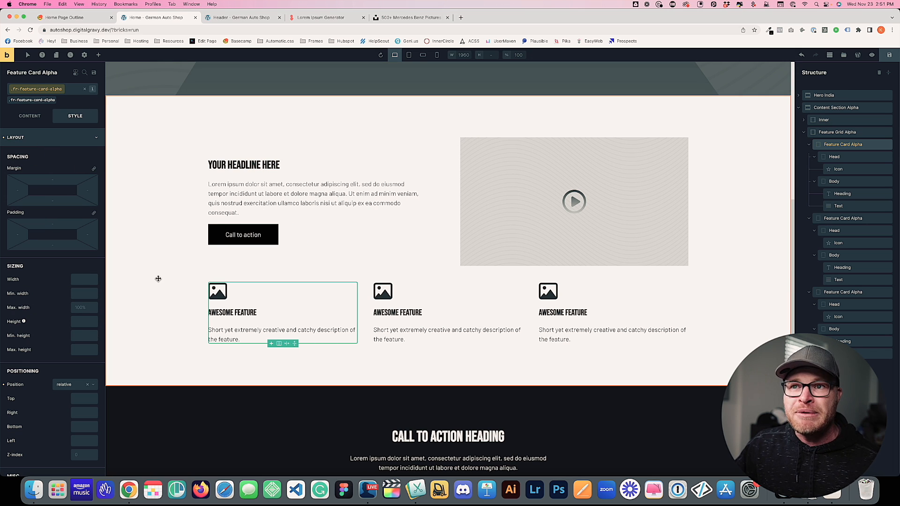
Set the card padding to var(--fr-card-padding), linked on all four sides
click(59, 225)
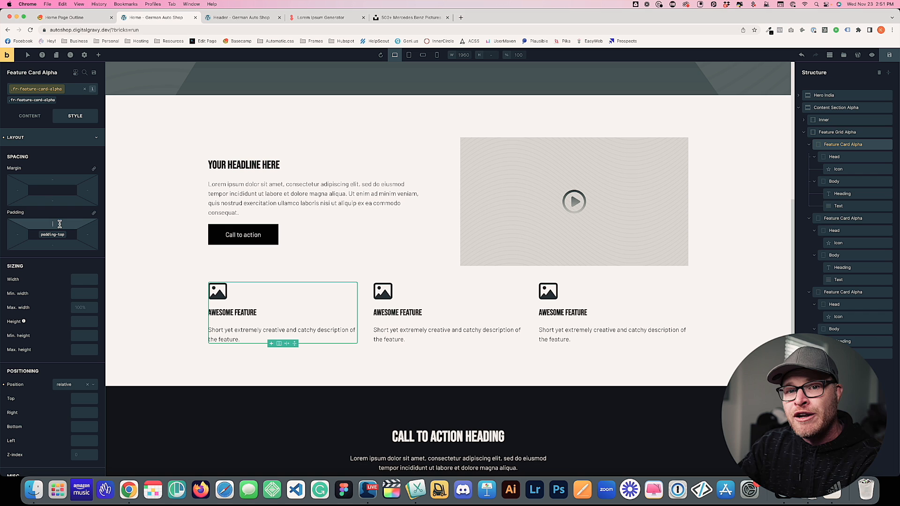
text(var(--)
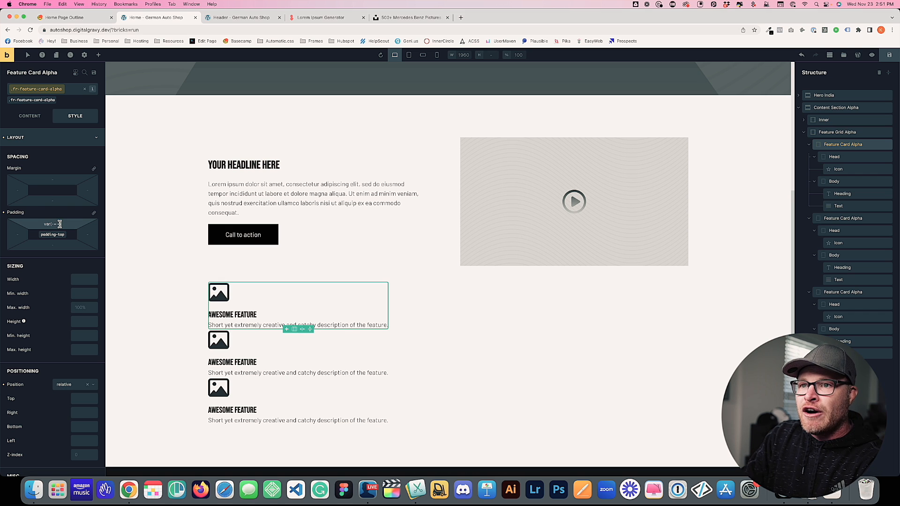
text(fr-card-p)
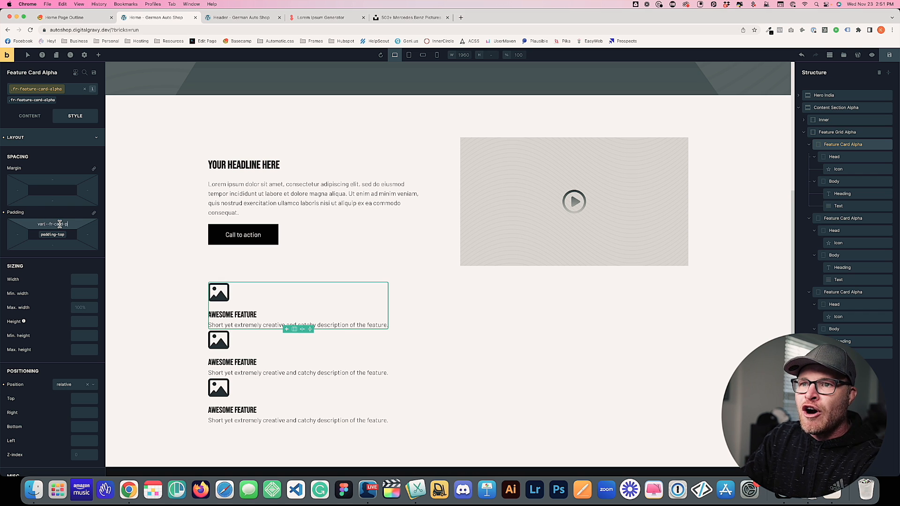
text(adding))
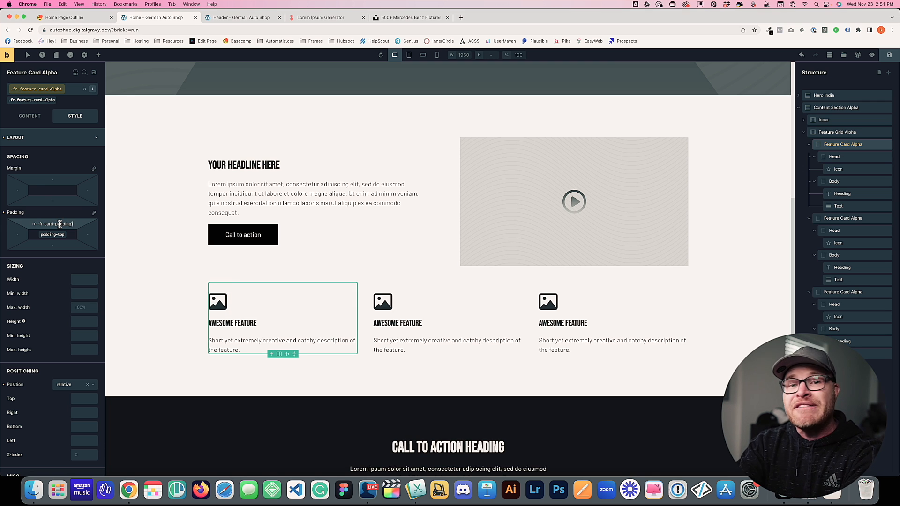
key(super+a)
text(var(--space-m))
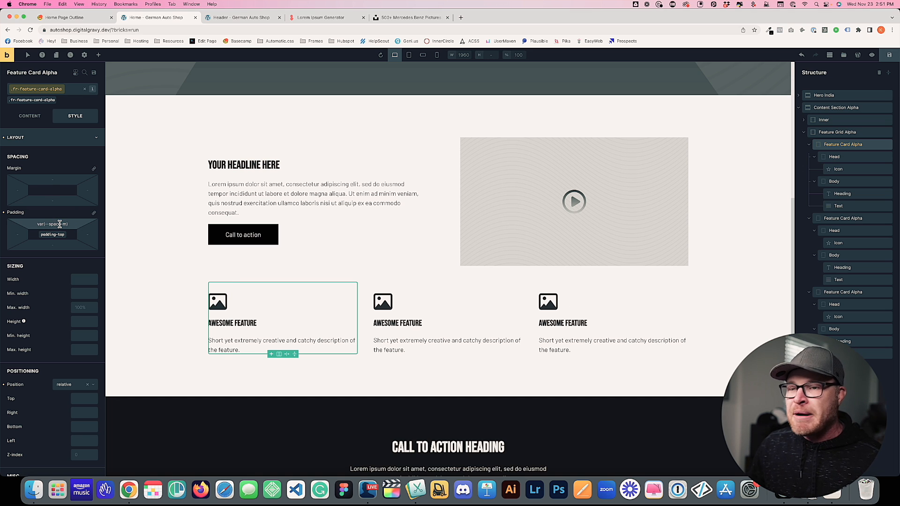
key(super+a)
text(2em)
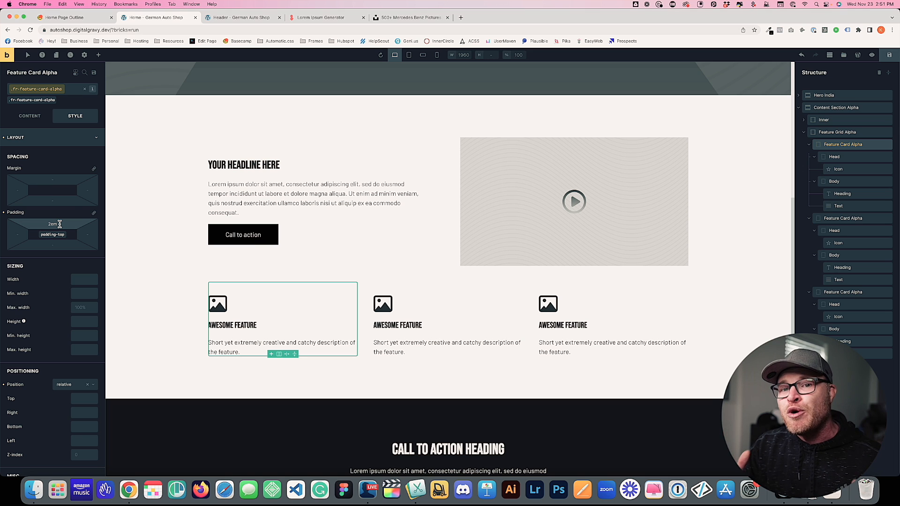
key(BackSpace)
key(BackSpace)
key(BackSpace)
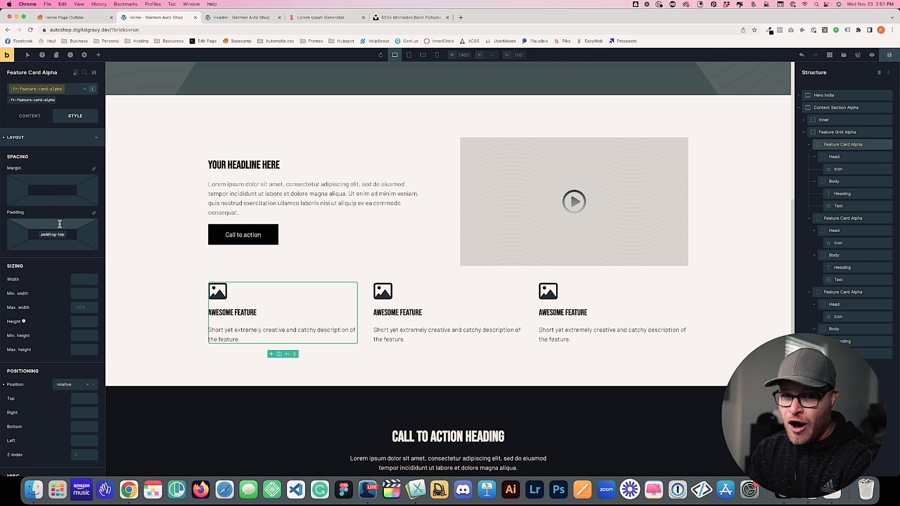
text(var(--fr)
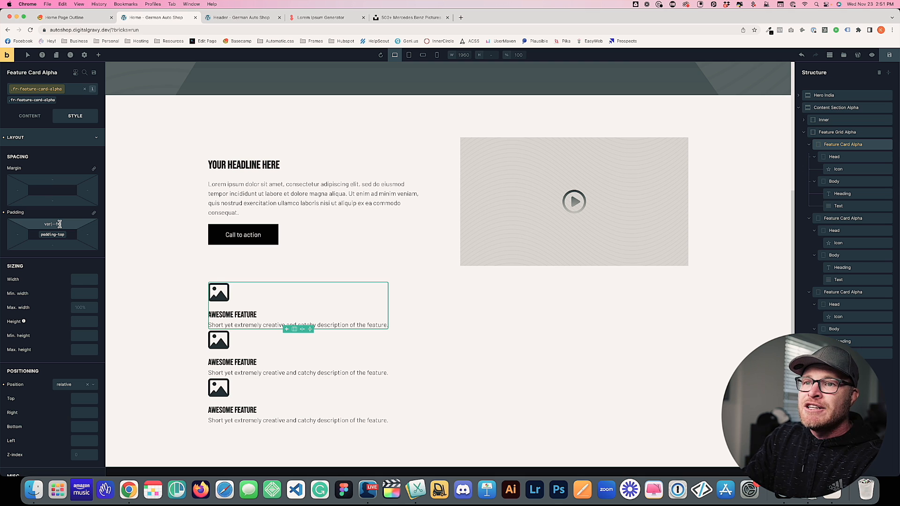
text(-card-padding))
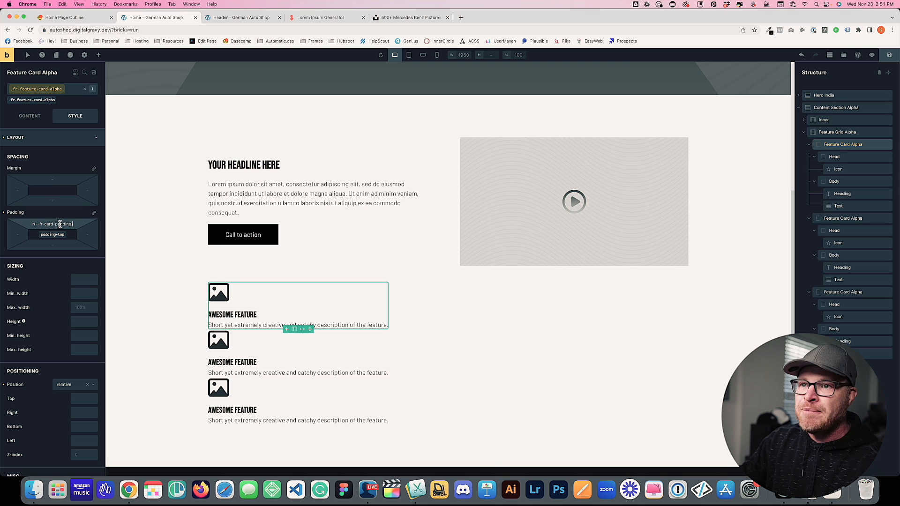
click(94, 213)
click(94, 214)
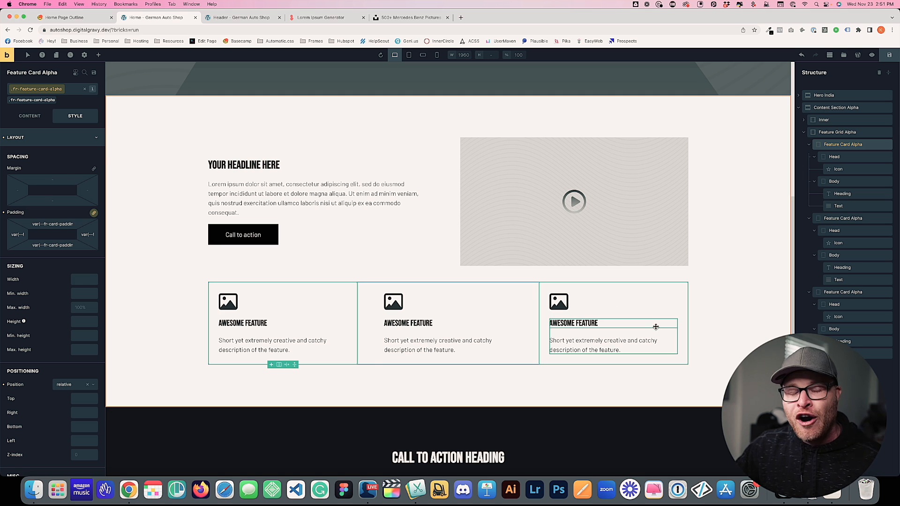
Give the feature card class a var(--base-light) background from the ACSS Base palette, save, and open the live page
click(34, 138)
click(75, 173)
click(93, 190)
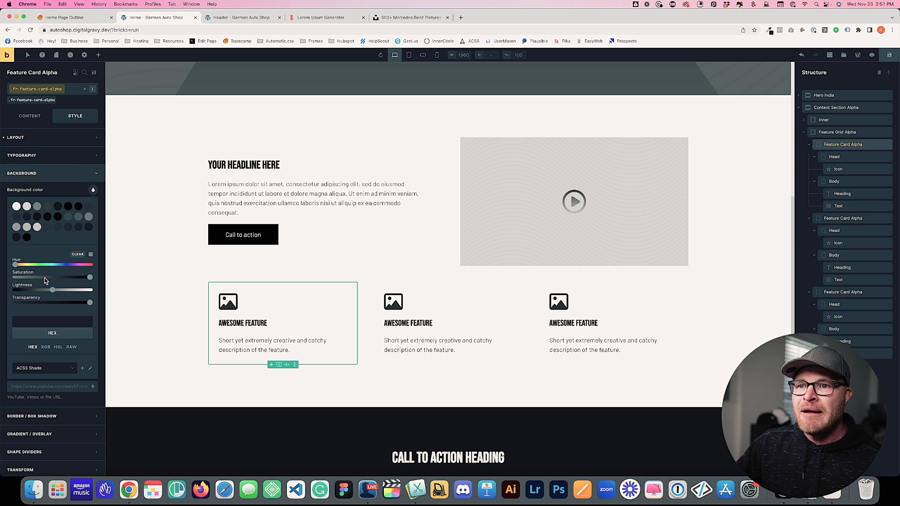
click(41, 369)
scroll(41, 371, down, 3)
click(44, 349)
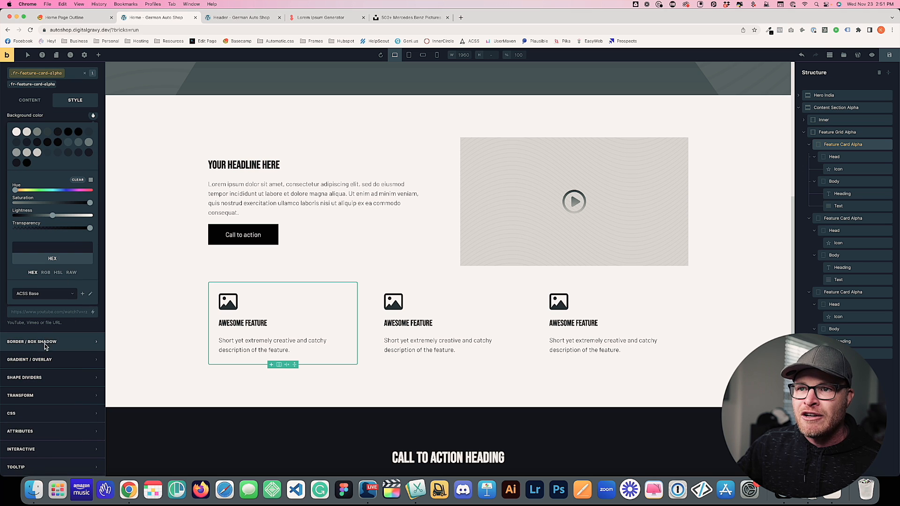
click(45, 296)
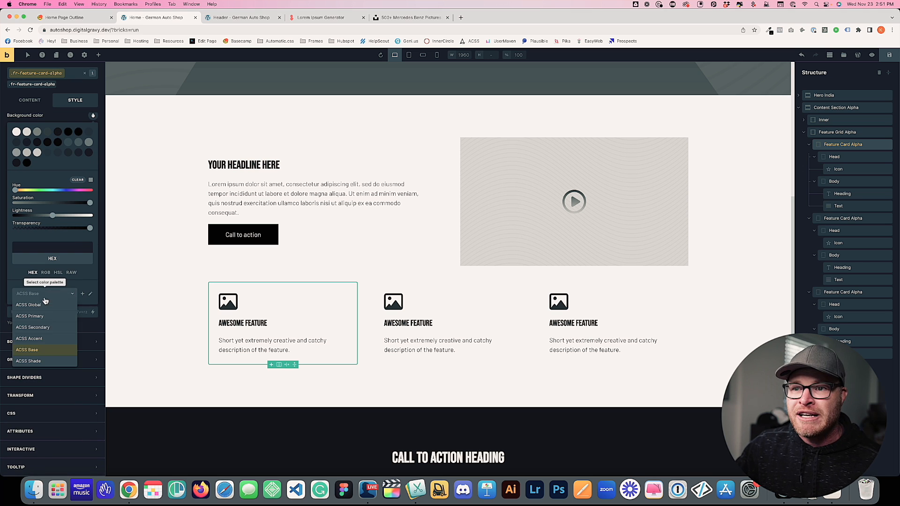
click(45, 363)
click(48, 294)
click(40, 351)
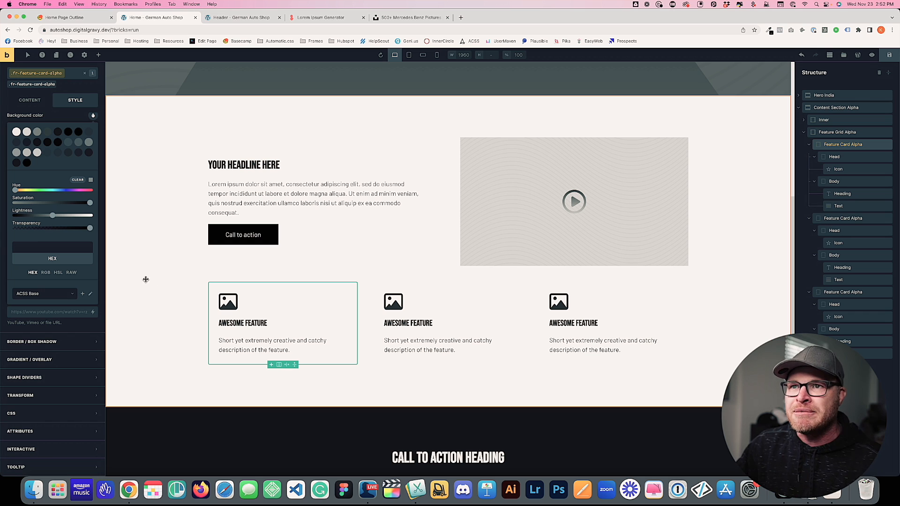
click(27, 132)
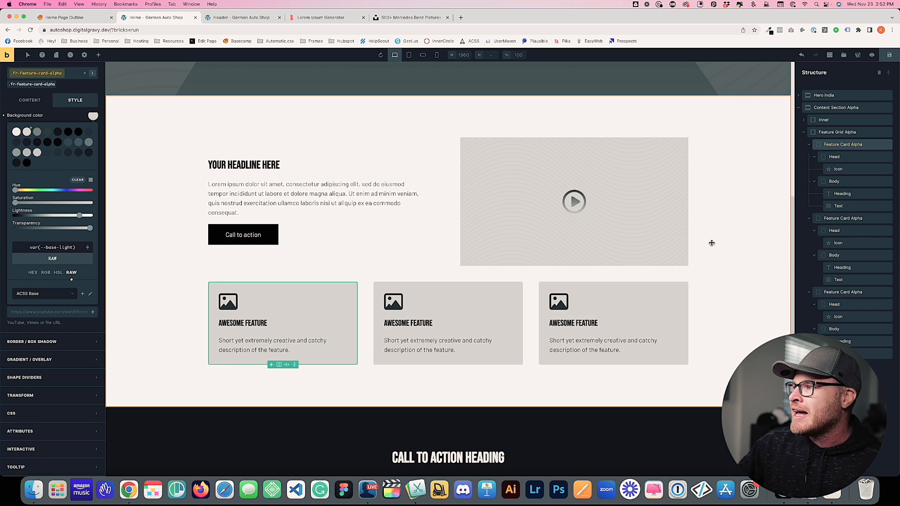
click(889, 55)
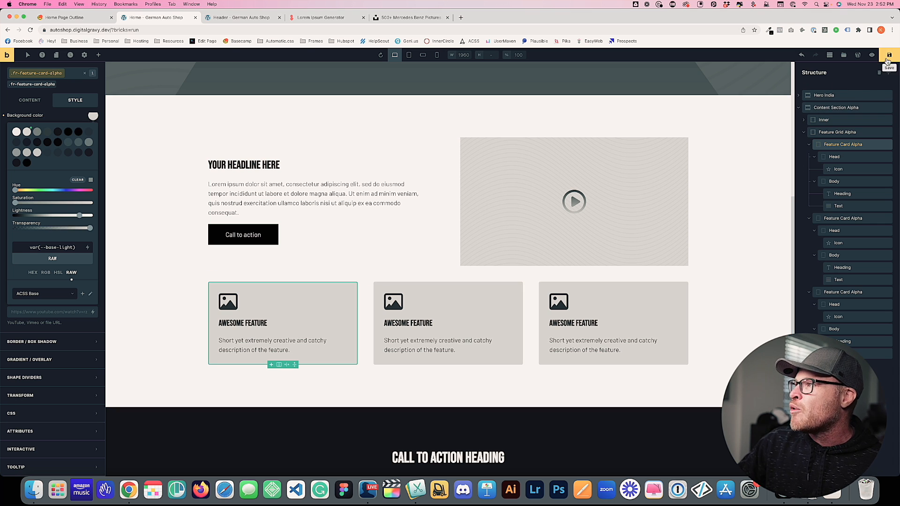
super+click(7, 55)
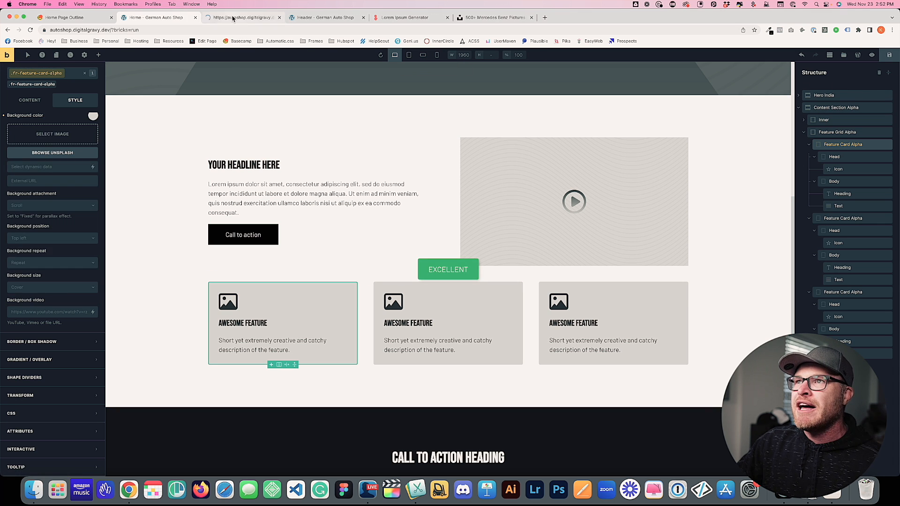
Scroll the live page to check the grey feature cards, then switch to the Home Page Outline document
click(232, 18)
scroll(219, 169, down, 2)
scroll(219, 169, down, 5)
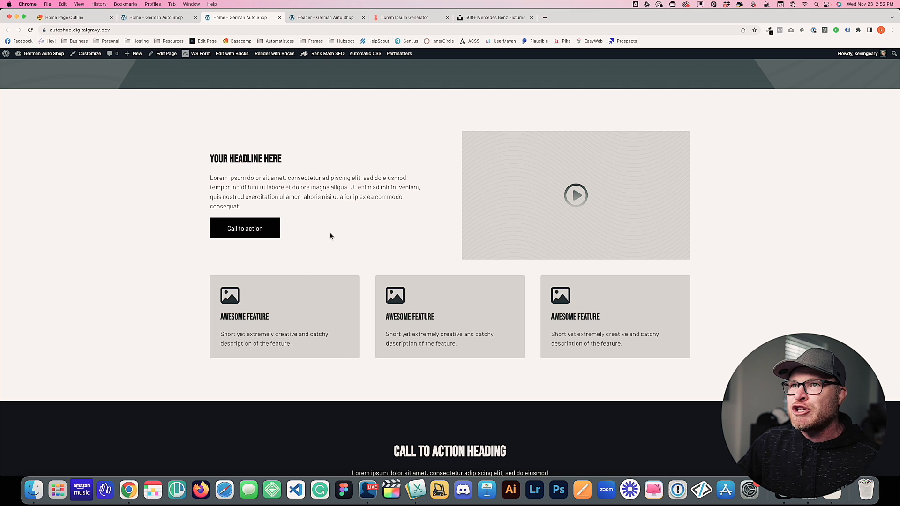
click(157, 18)
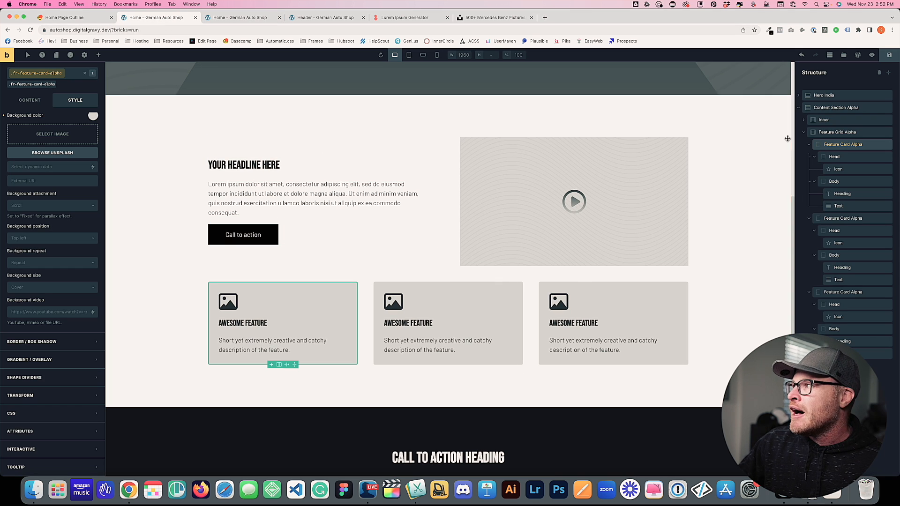
click(76, 17)
click(442, 198)
scroll(317, 207, down, 3)
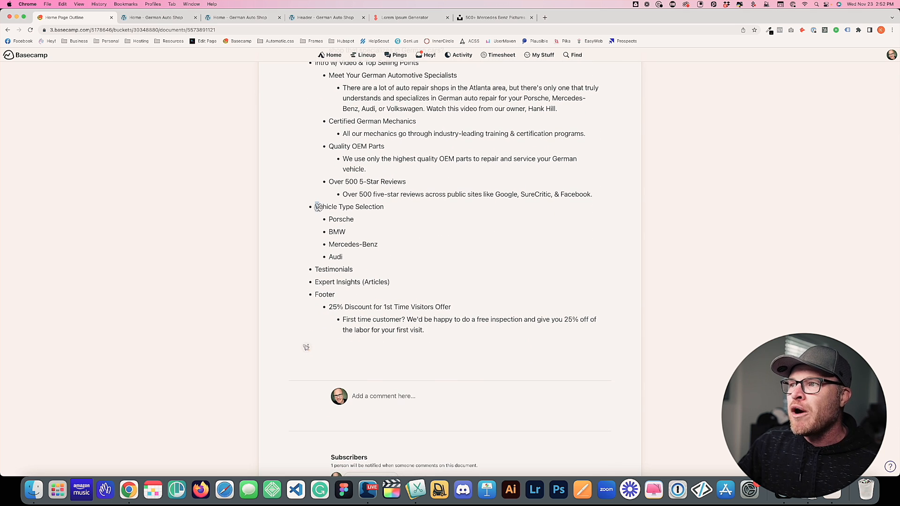
Mark the Vehicle Type Selection and Porsche lines in the outline, then open the Bricks template library
drag(317, 207, 382, 221)
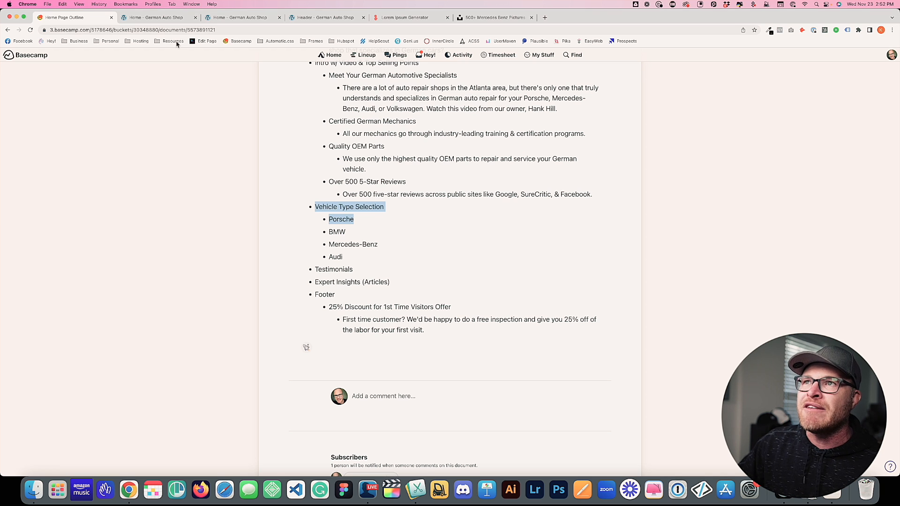
click(165, 18)
key(super+shift+t)
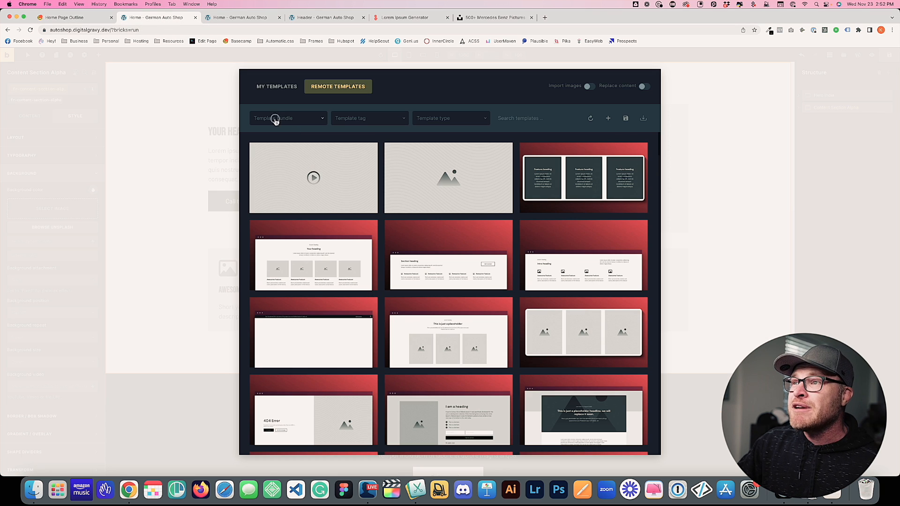
Filter remote templates to the Features bundle, preview Feature Section India, and insert it
click(275, 120)
click(276, 208)
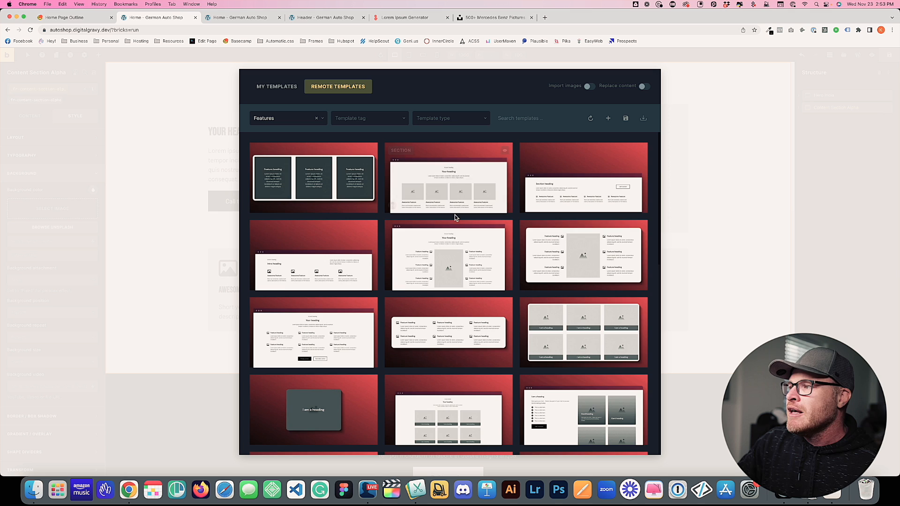
scroll(455, 215, down, 3)
scroll(454, 212, down, 3)
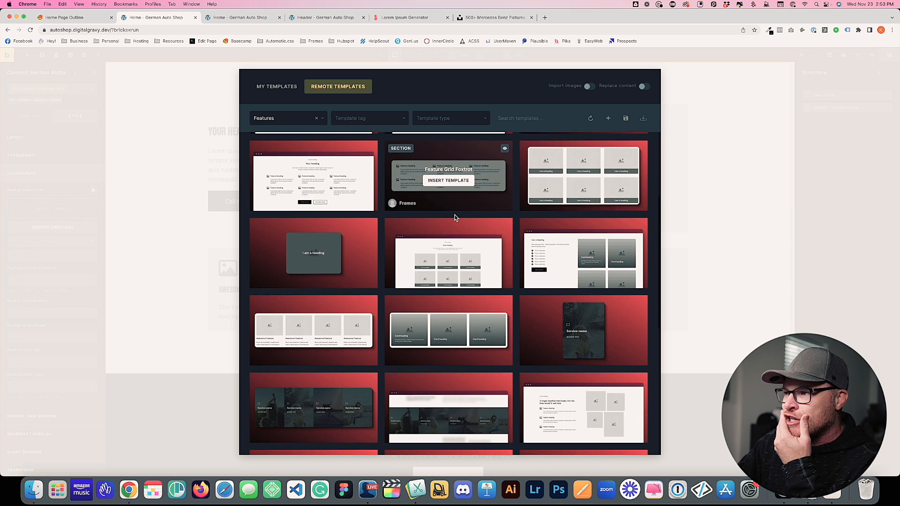
scroll(452, 208, down, 3)
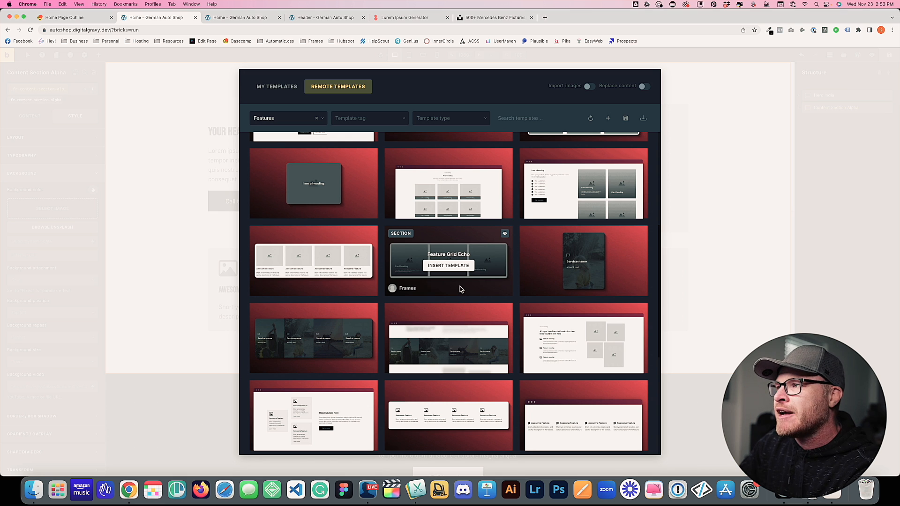
scroll(444, 230, up, 2)
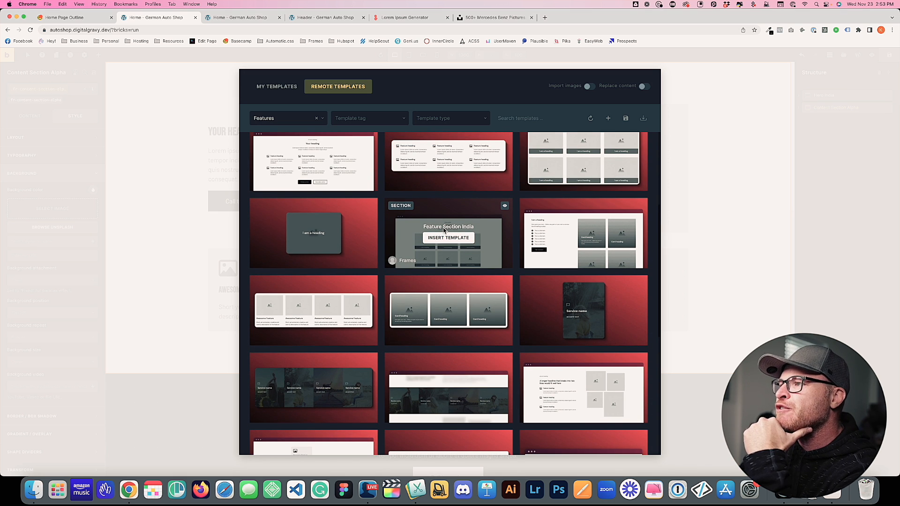
click(504, 206)
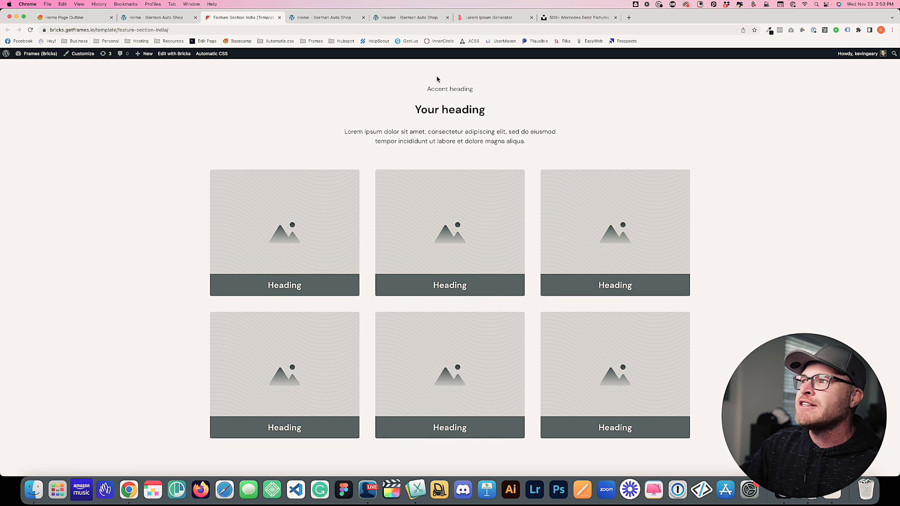
click(279, 17)
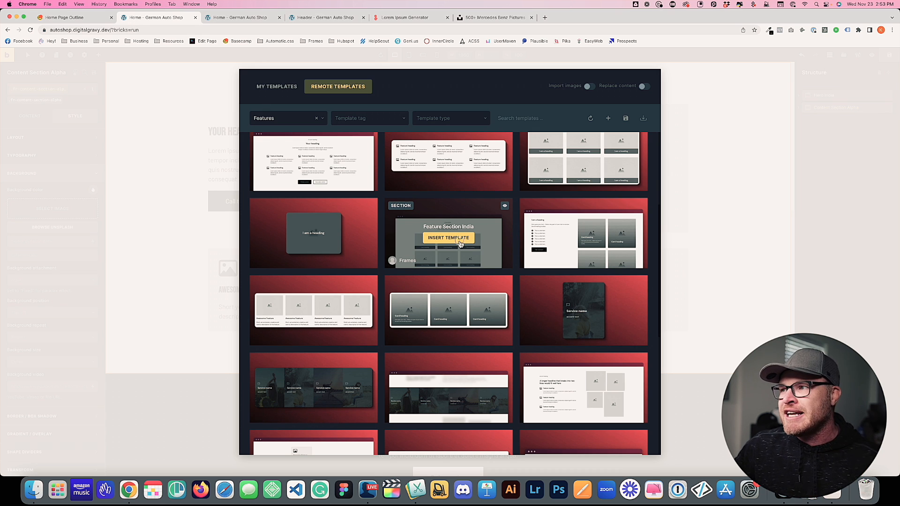
click(459, 243)
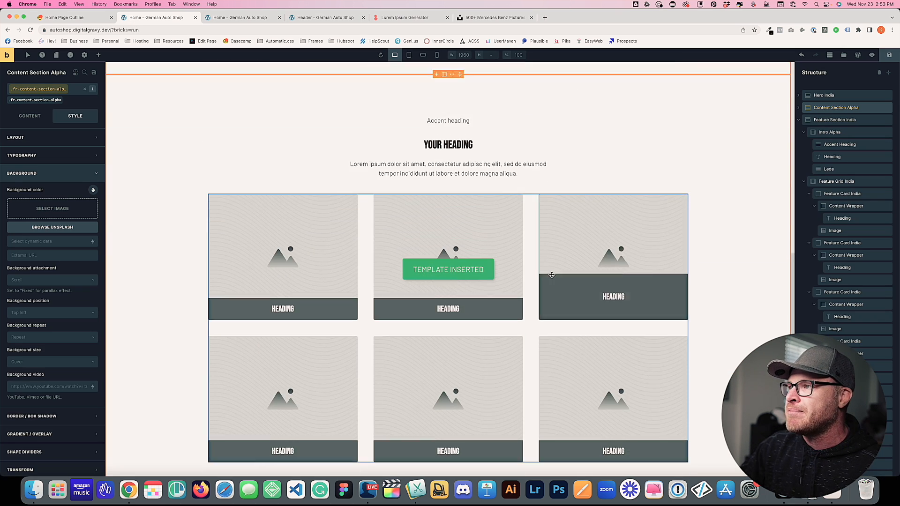
Expand Feature Grid India in the Structure panel and collapse its six Feature Card India items
click(802, 120)
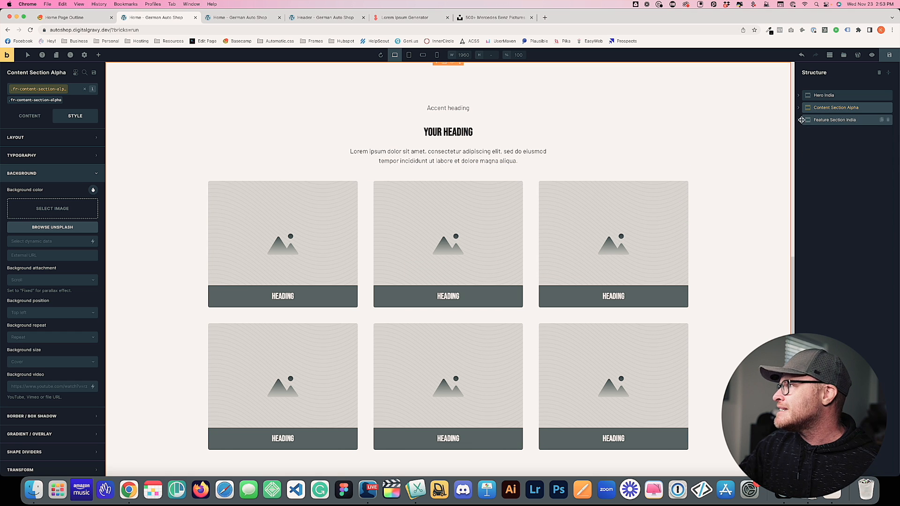
scroll(619, 258, up, 3)
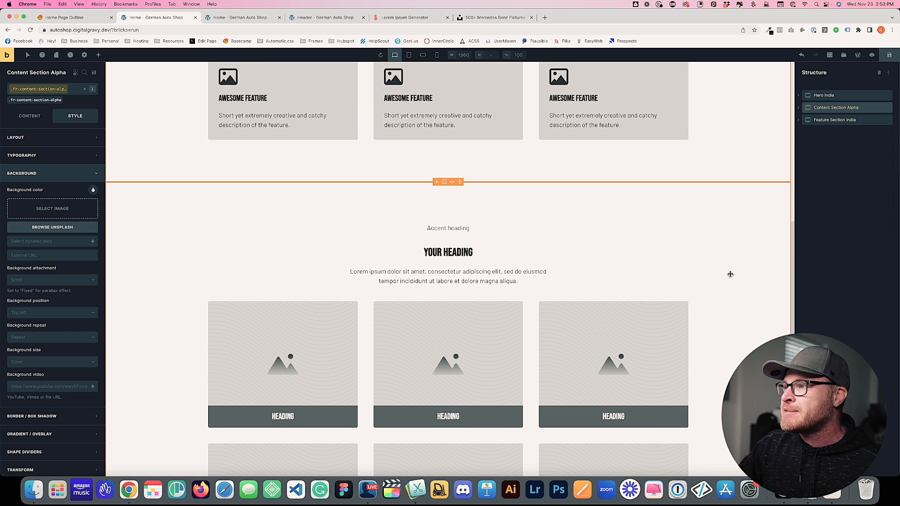
scroll(730, 274, up, 10)
scroll(710, 275, down, 4)
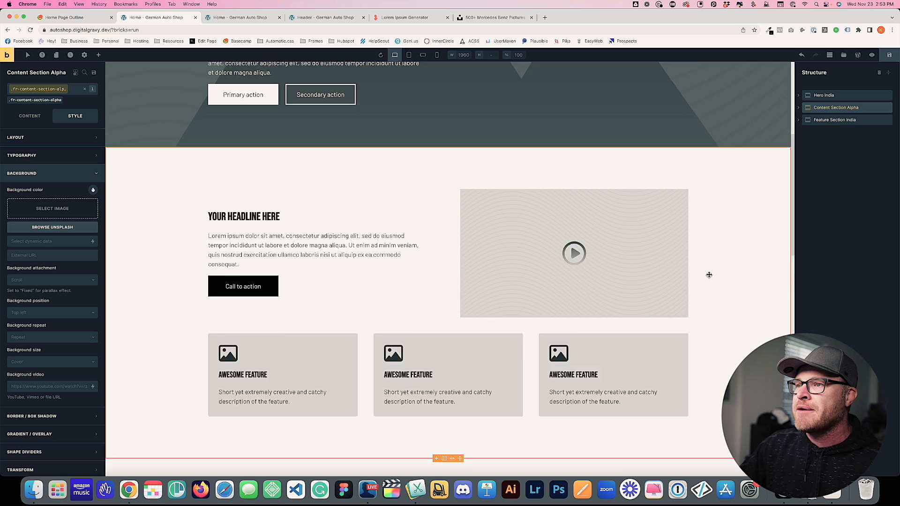
scroll(709, 275, down, 10)
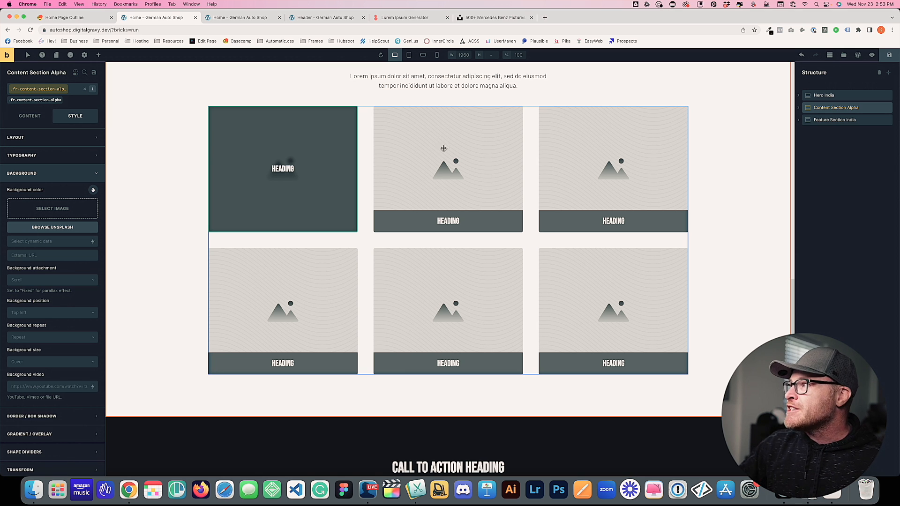
click(800, 120)
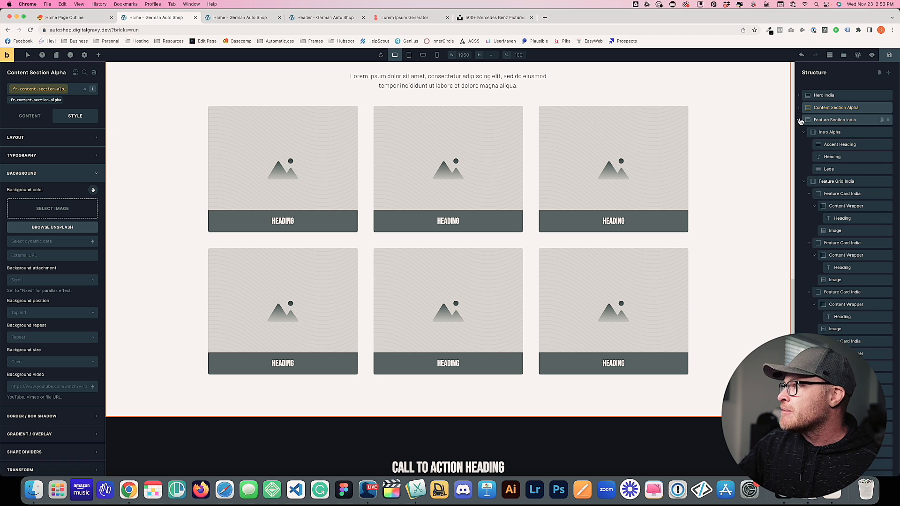
click(804, 132)
click(804, 144)
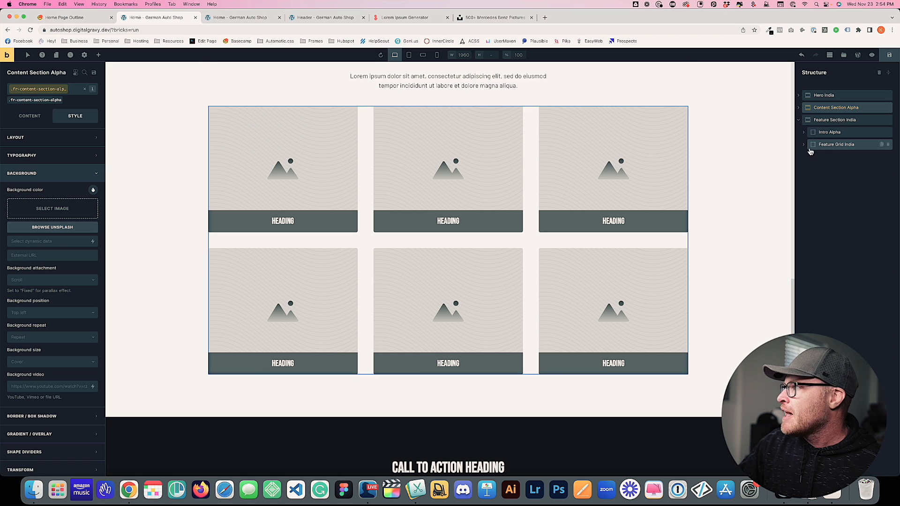
click(804, 144)
click(809, 157)
click(809, 168)
click(808, 181)
click(809, 193)
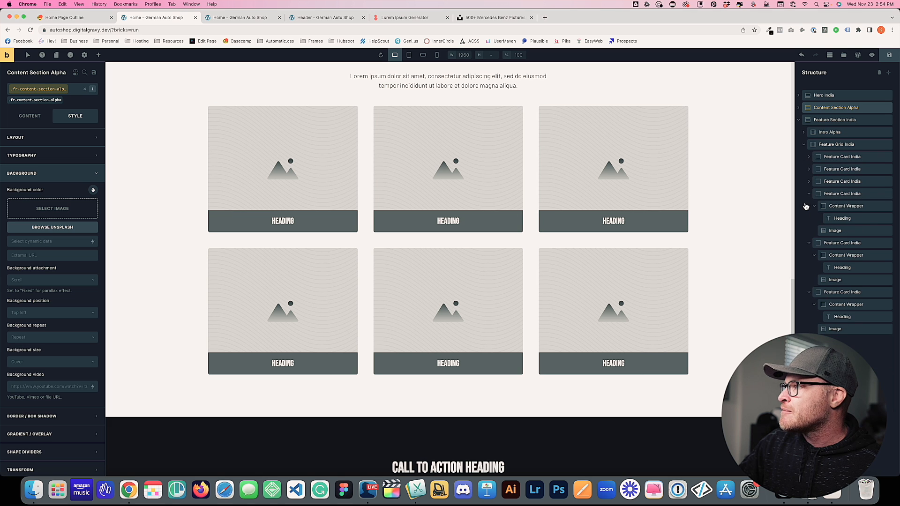
click(809, 206)
click(809, 218)
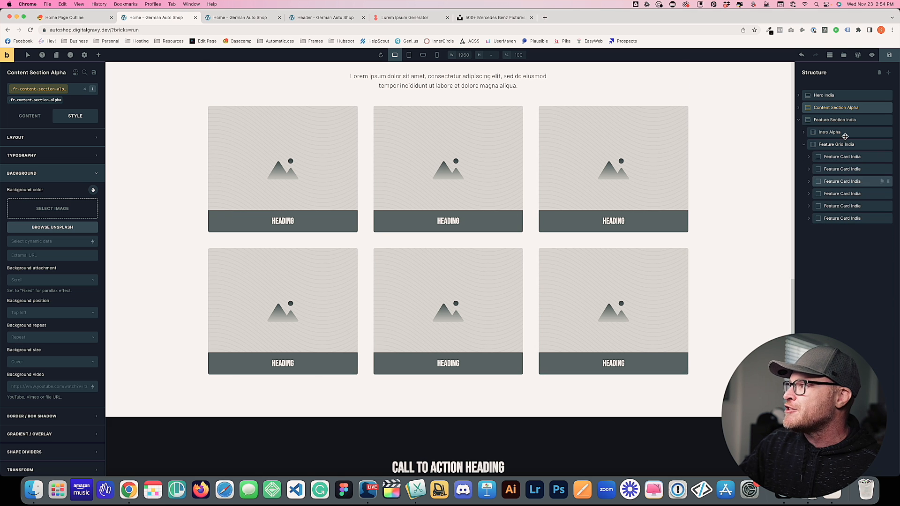
Delete the last two Feature Card India elements, then select the grid and target .fr-feature-grid-india
click(889, 219)
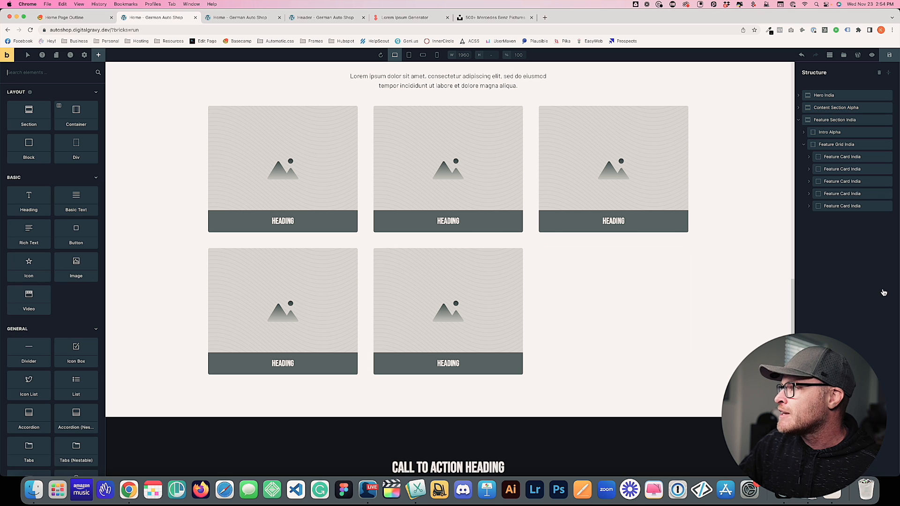
click(889, 207)
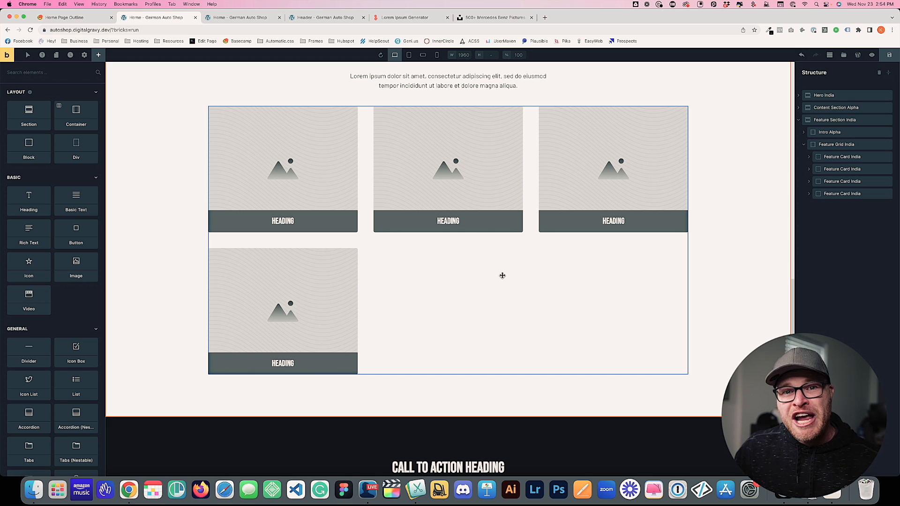
click(454, 262)
click(22, 100)
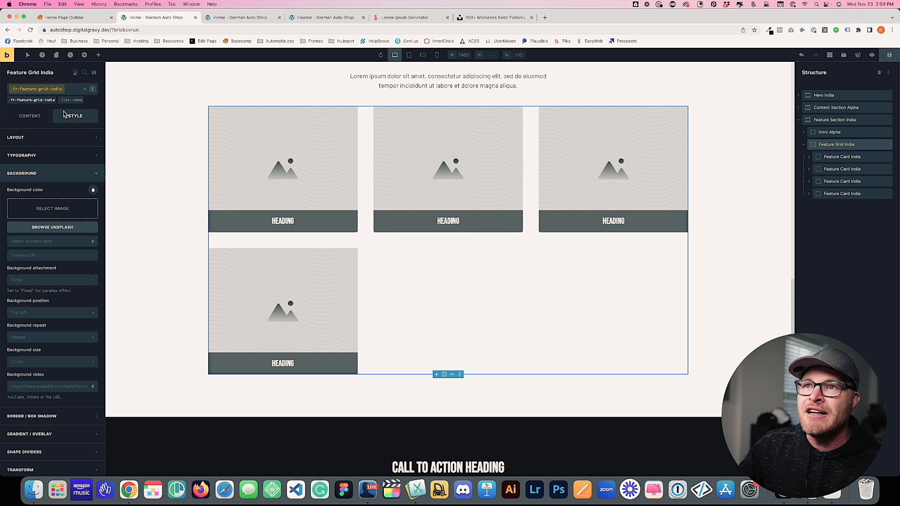
Change the grid's custom CSS to repeat(2, 1fr) and check it at phone and desktop widths
scroll(69, 250, down, 3)
click(47, 413)
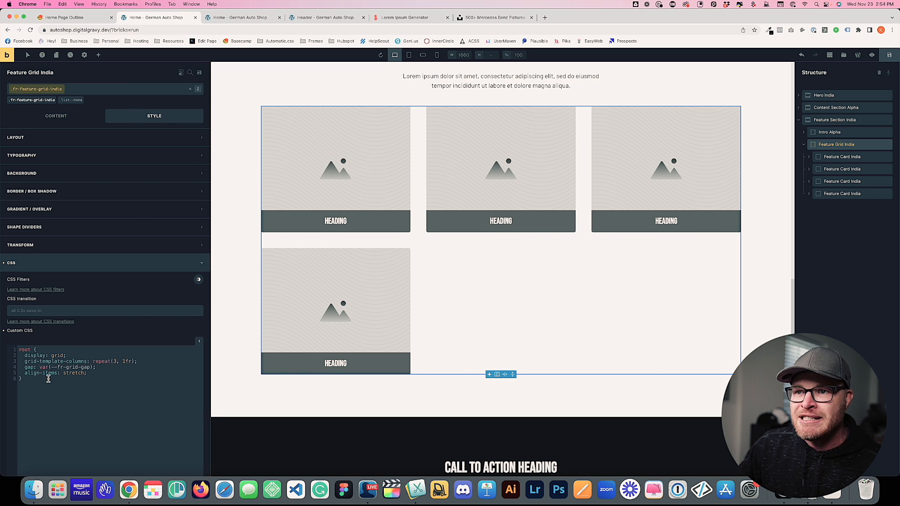
click(114, 358)
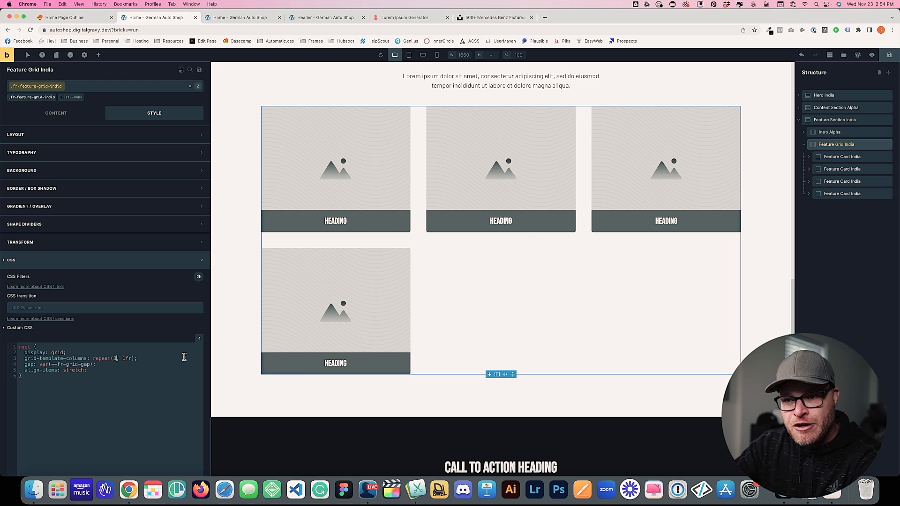
key(Delete)
text(2)
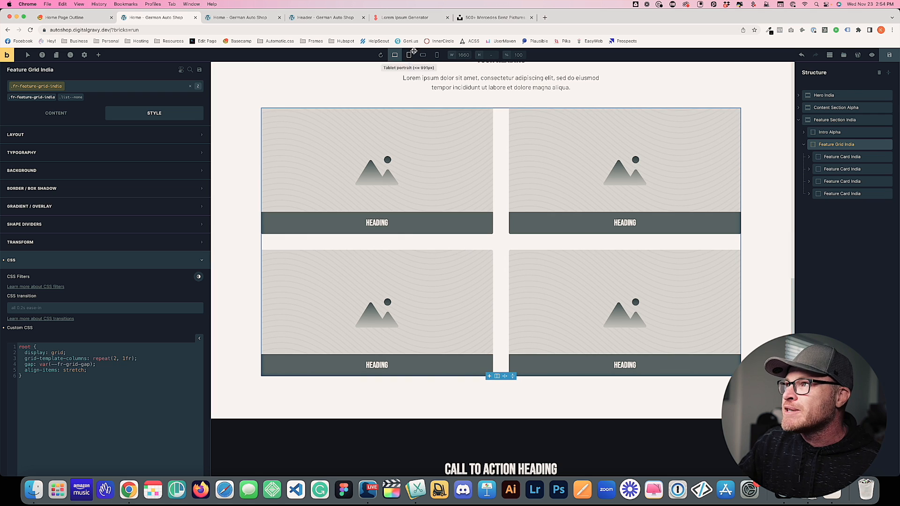
click(437, 55)
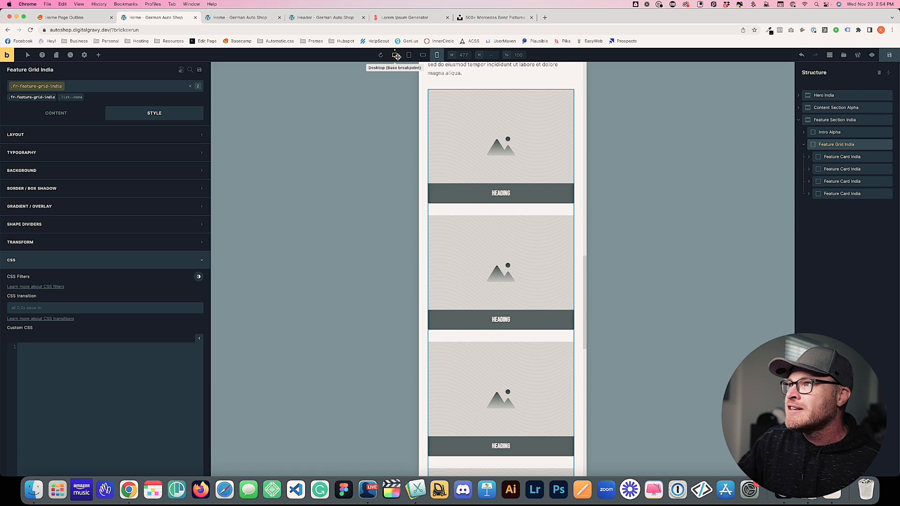
click(394, 55)
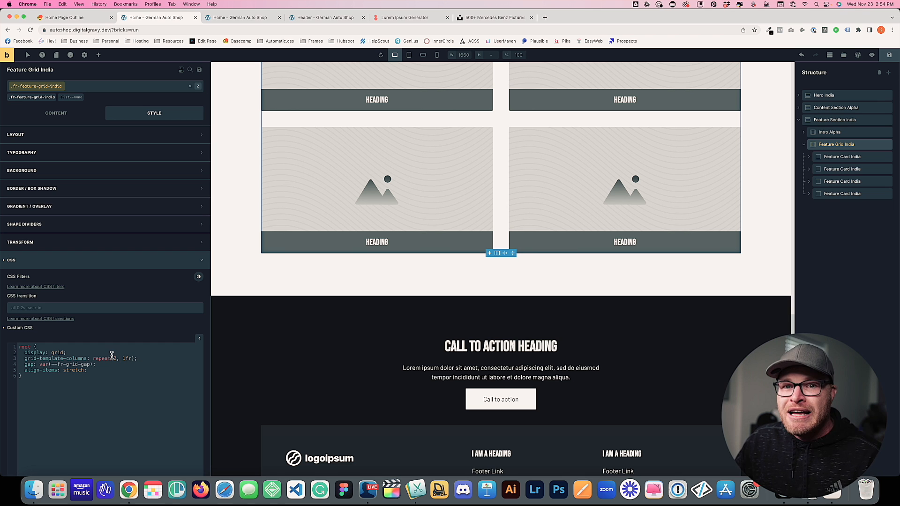
Glance at the home page outline, then return to the builder and open the template library
scroll(555, 265, up, 5)
scroll(556, 265, down, 4)
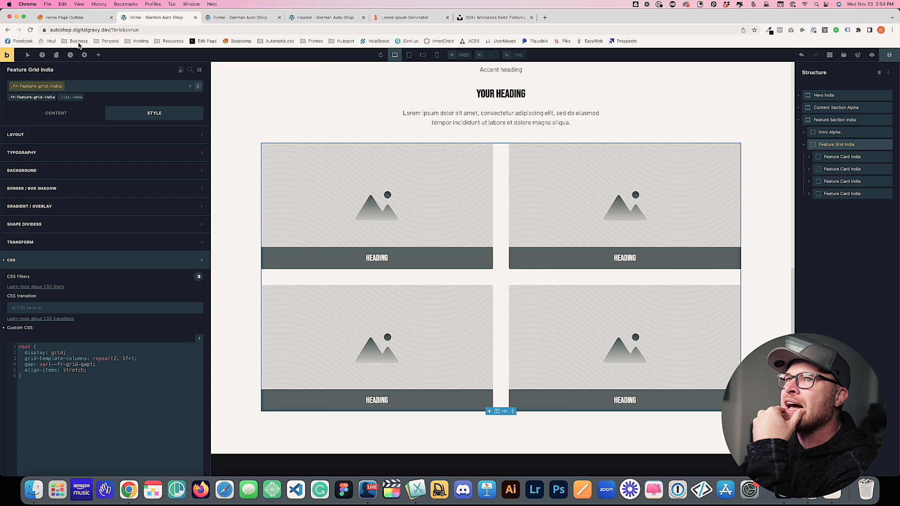
key(ctrl+shift+Tab)
click(375, 253)
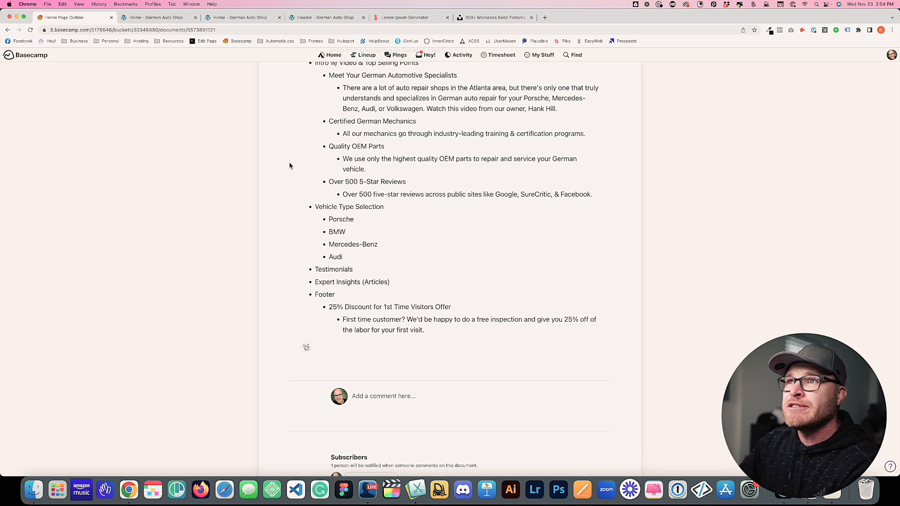
click(183, 18)
click(839, 56)
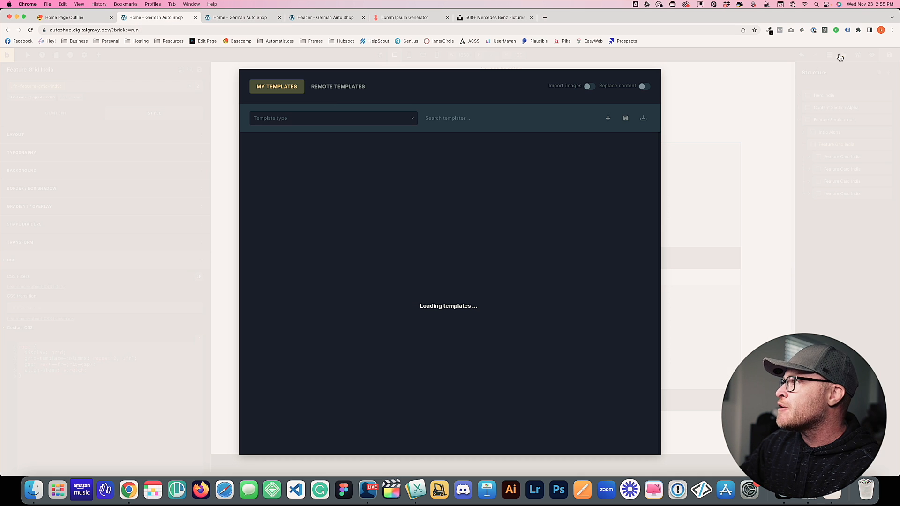
Filter the remote template library to the Social Proof bundle
click(300, 123)
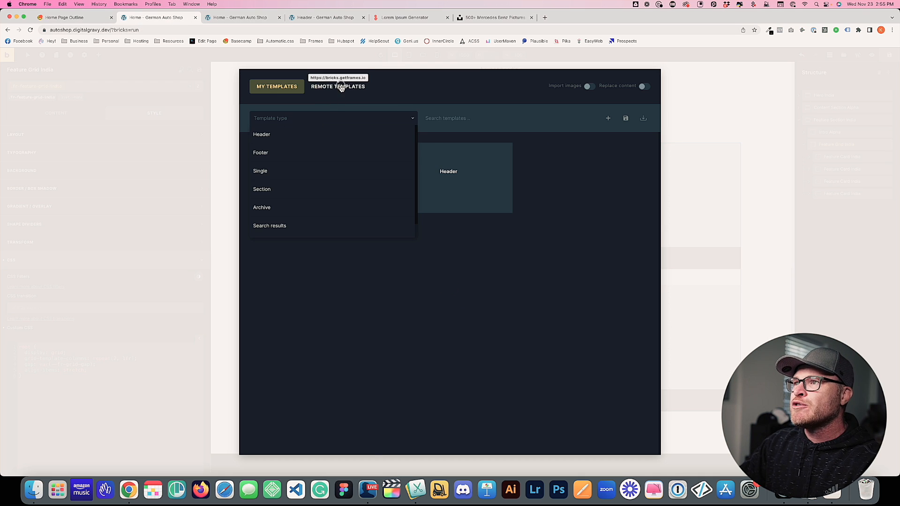
click(341, 88)
click(282, 118)
scroll(291, 218, down, 5)
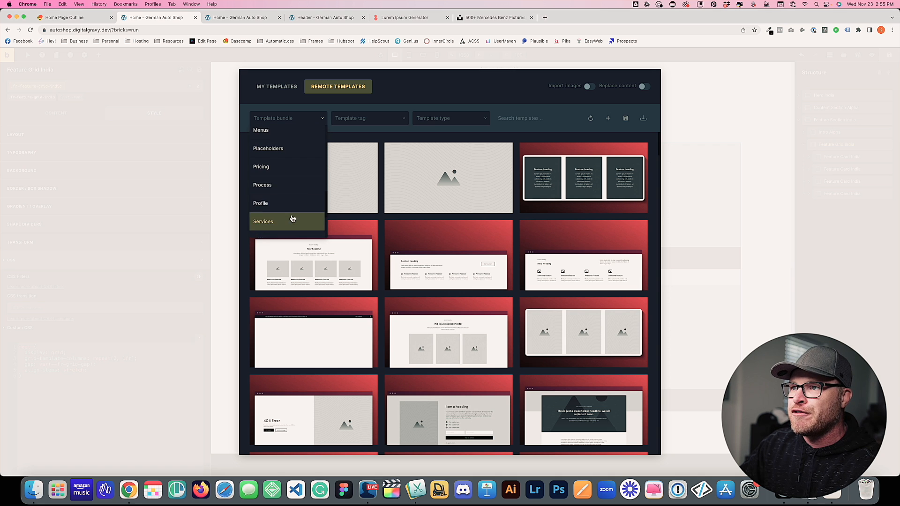
scroll(297, 191, down, 3)
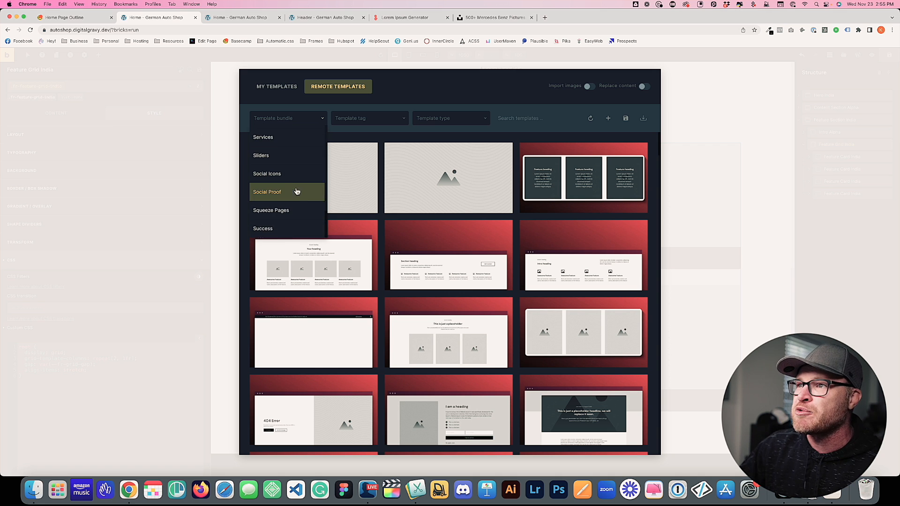
click(283, 198)
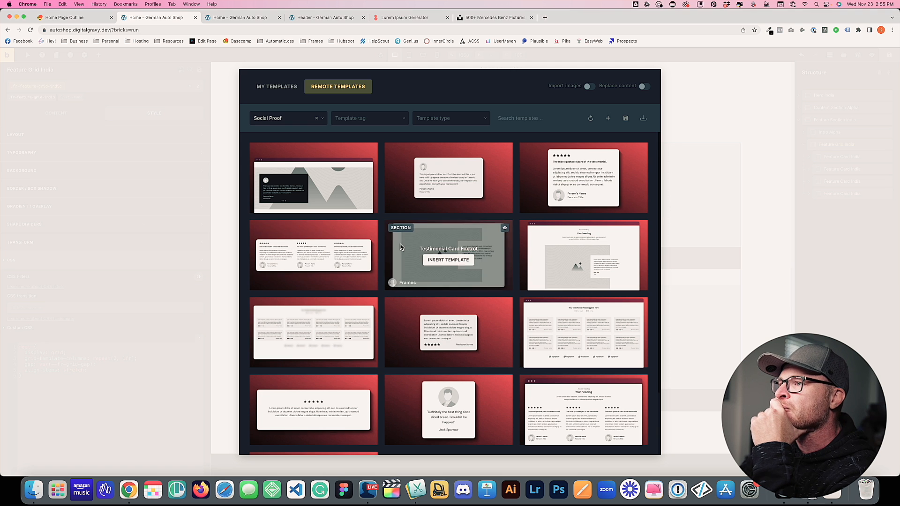
Preview a testimonial template in a new tab, then browse the Social Proof layouts
scroll(508, 216, down, 3)
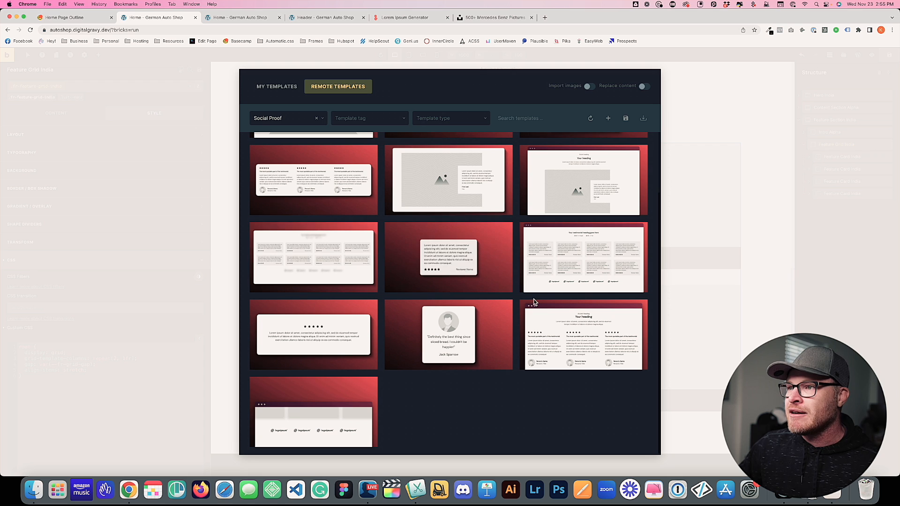
mouse_move(347, 272)
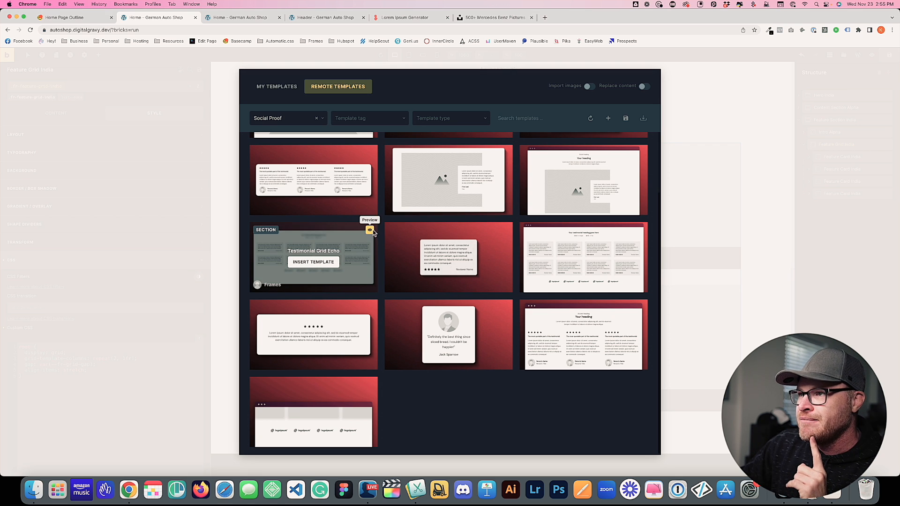
click(641, 231)
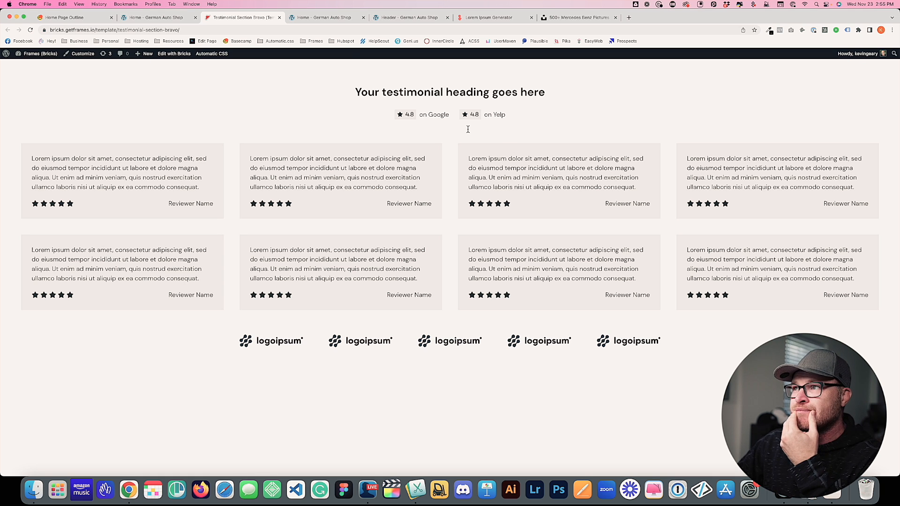
click(280, 17)
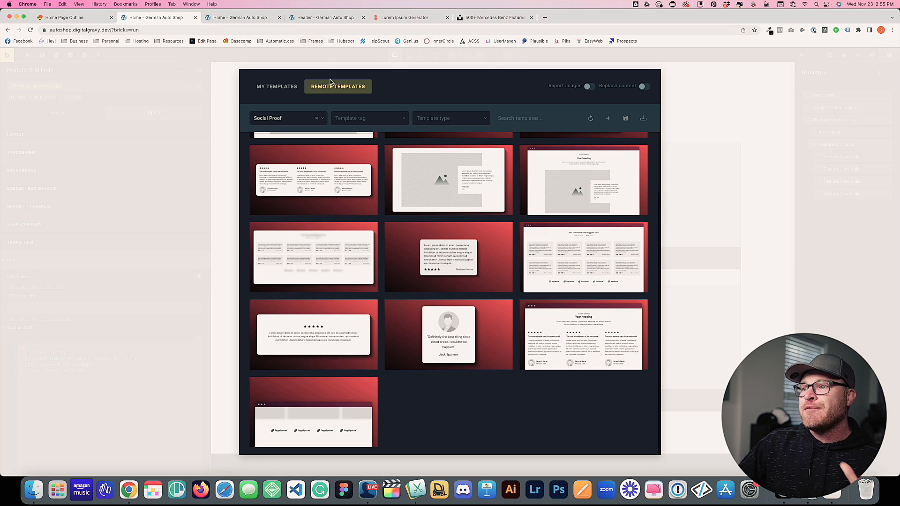
scroll(383, 213, up, 2)
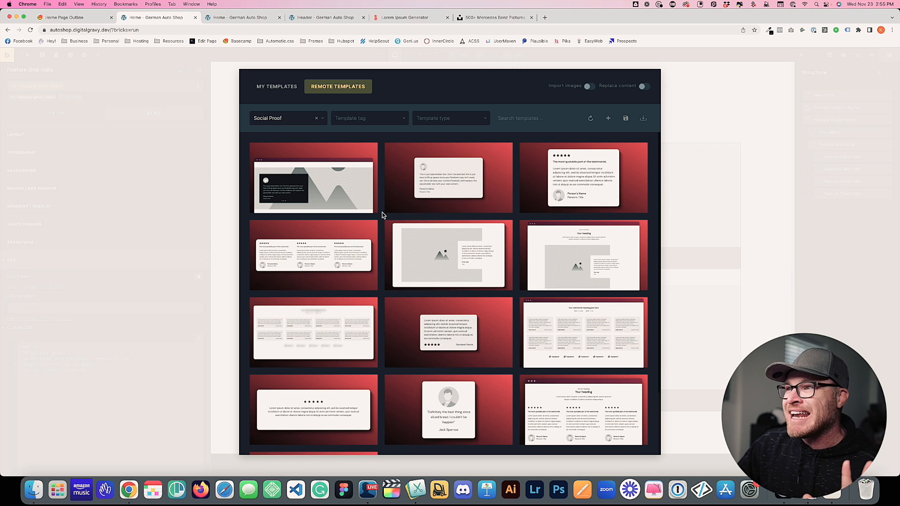
scroll(327, 321, down, 2)
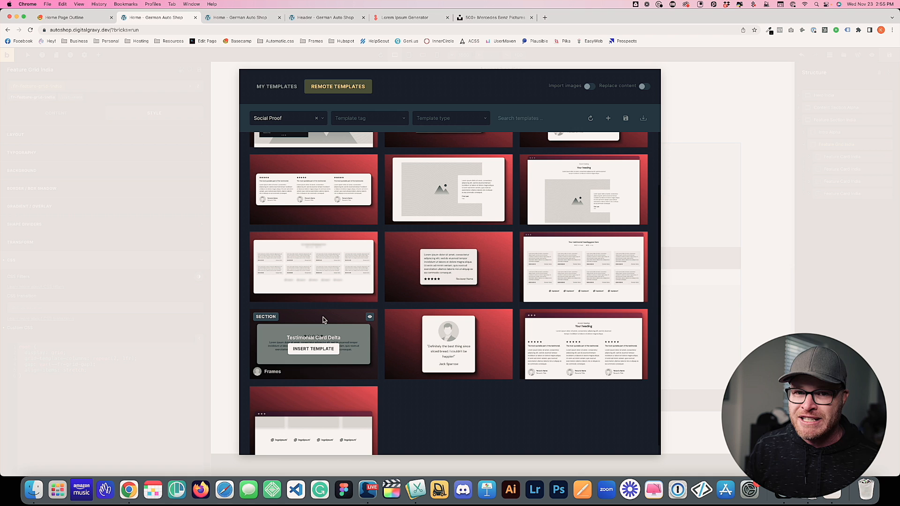
scroll(333, 282, up, 3)
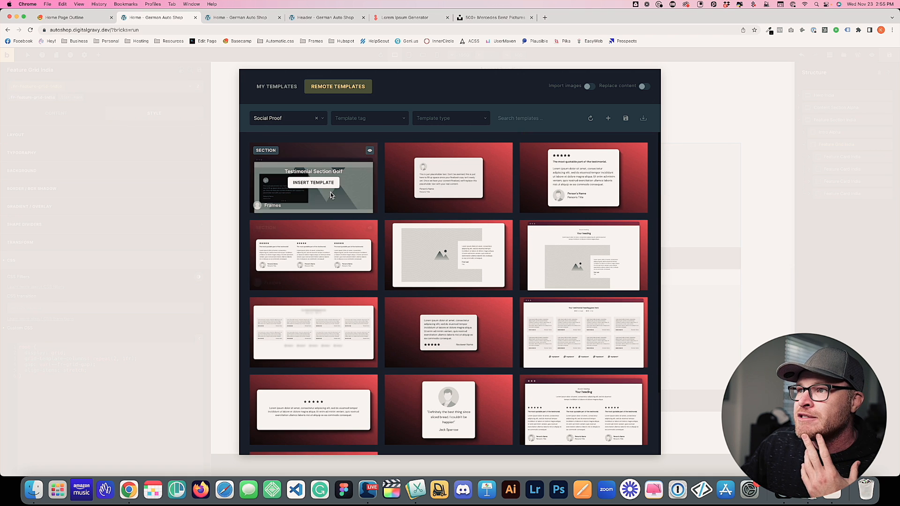
Insert Testimonial Section Golf and order it directly below Feature Section India in Structure
click(314, 183)
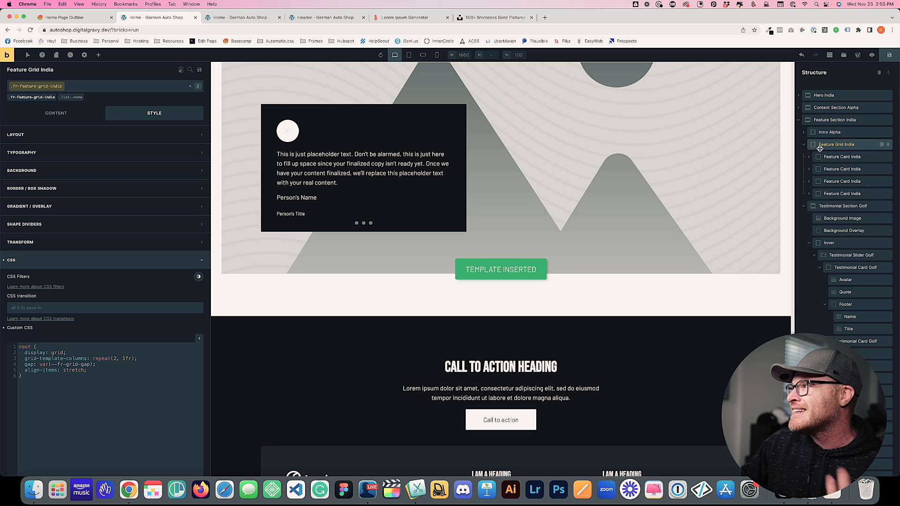
click(804, 144)
click(804, 157)
drag(814, 158, 811, 119)
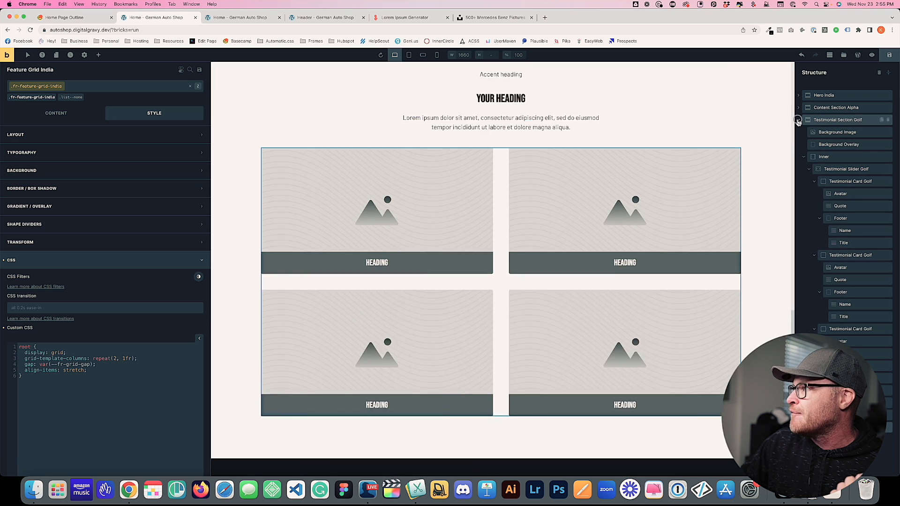
click(798, 120)
click(799, 132)
drag(817, 133, 819, 121)
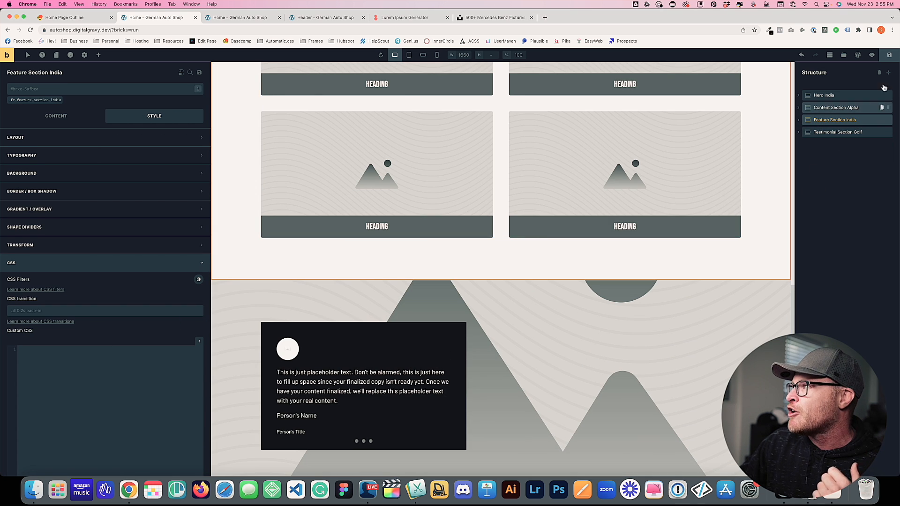
On the live home page, scroll to the testimonial slider and cycle through its slides
click(222, 18)
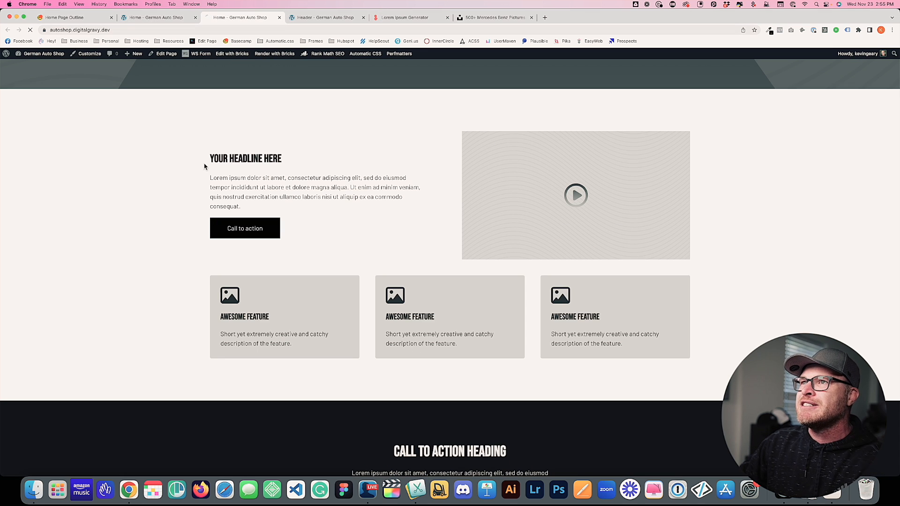
scroll(161, 192, down, 3)
scroll(162, 192, down, 7)
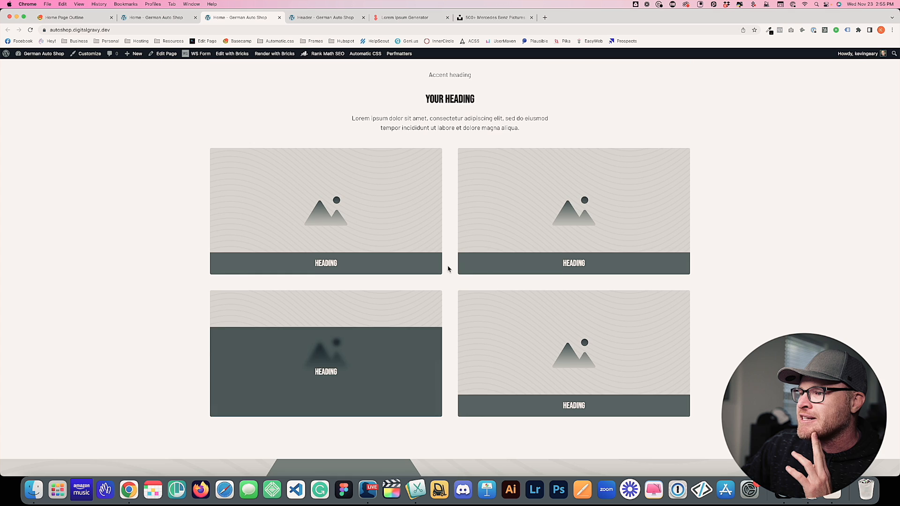
scroll(448, 264, down, 8)
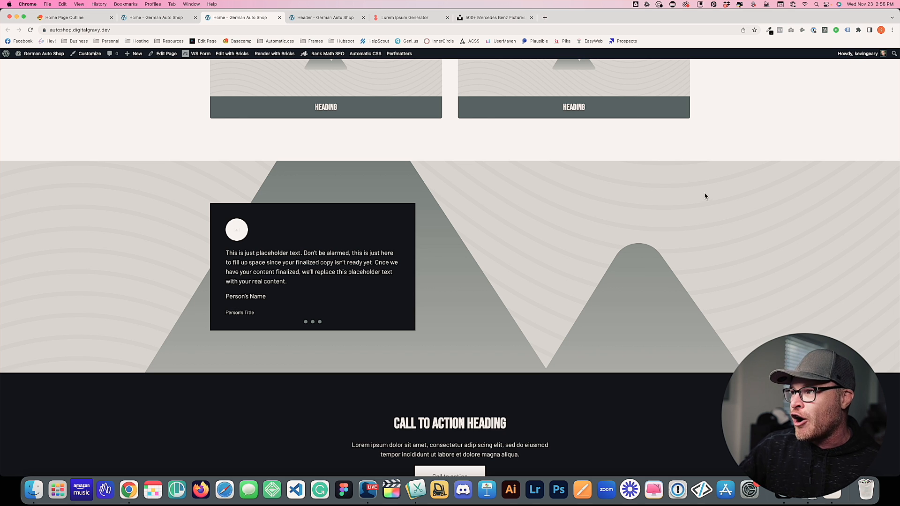
click(313, 322)
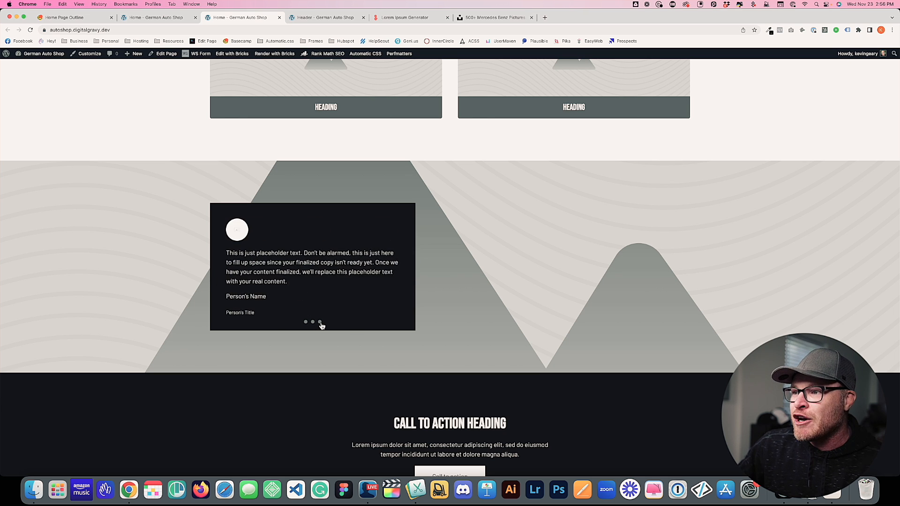
click(313, 323)
click(305, 323)
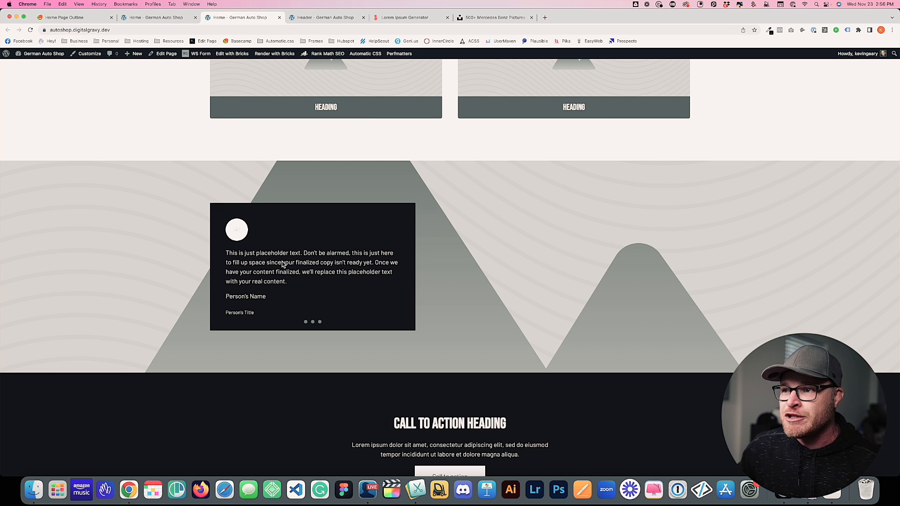
click(164, 19)
Check the home page outline document before returning to the builder
scroll(406, 262, down, 3)
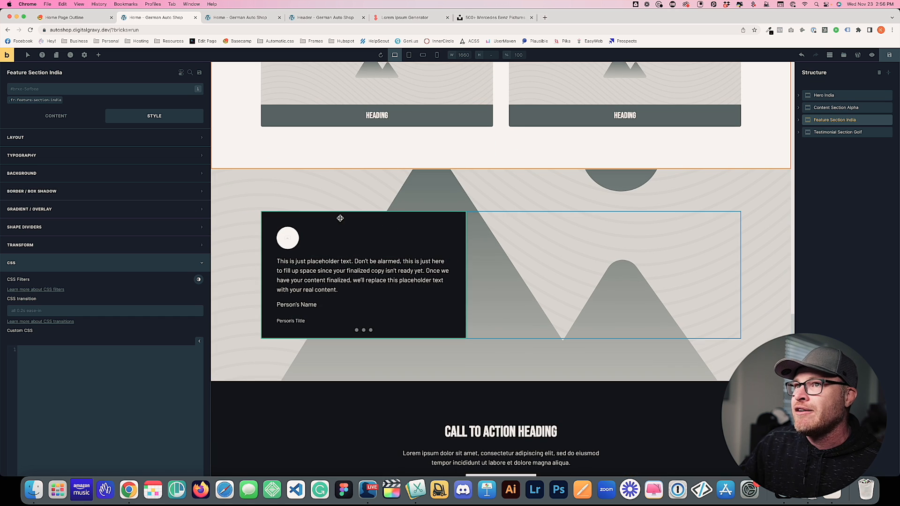
click(64, 16)
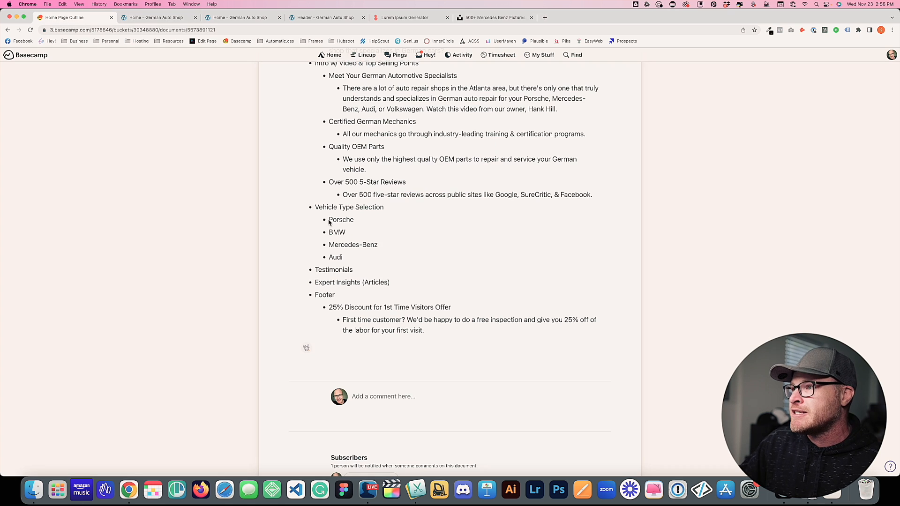
scroll(335, 246, down, 1)
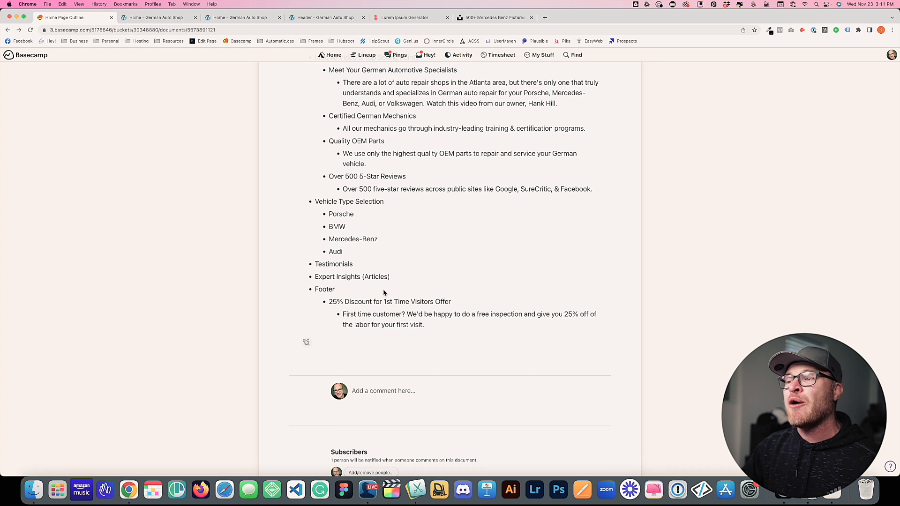
click(173, 19)
Filter remote templates to the Blog bundle with the Section tag and insert Article Section Echo
click(844, 55)
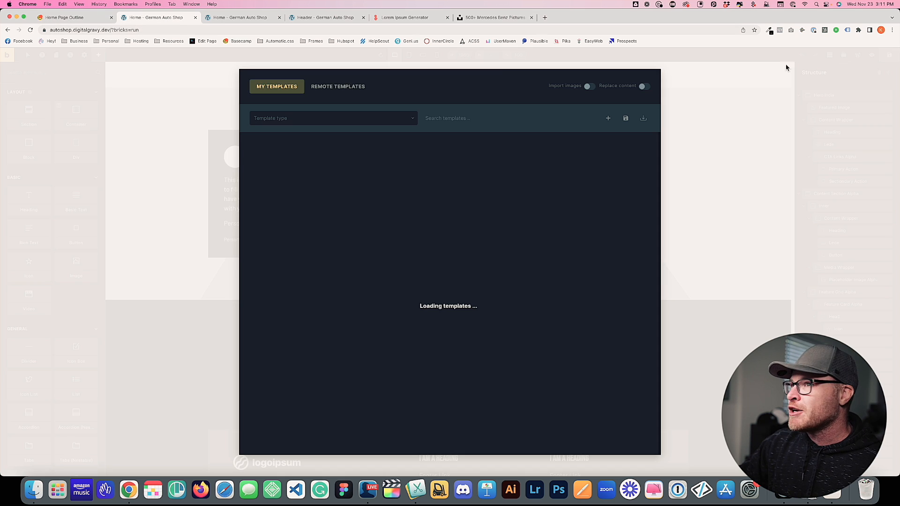
click(353, 86)
click(284, 121)
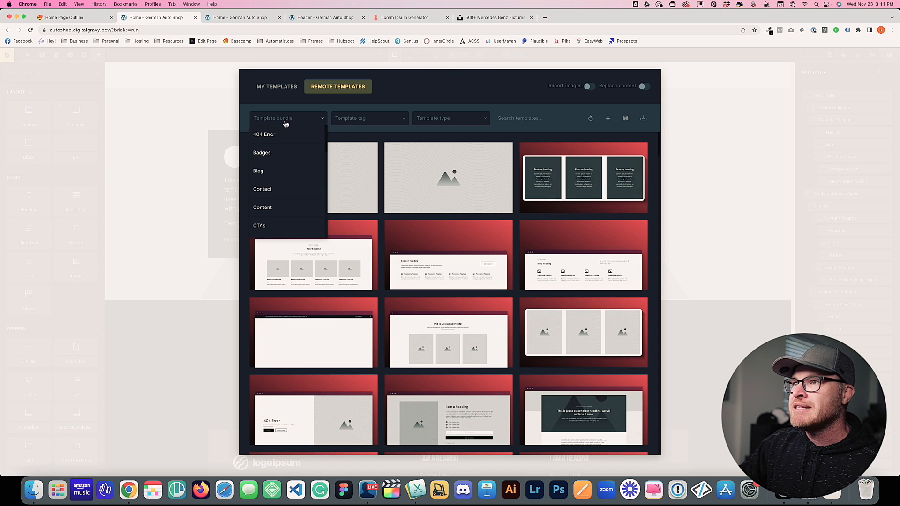
click(272, 157)
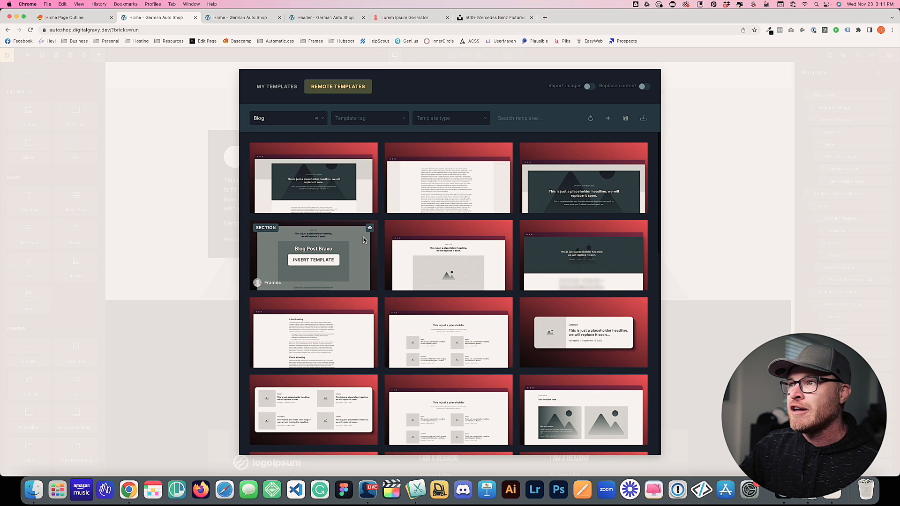
click(376, 121)
click(368, 180)
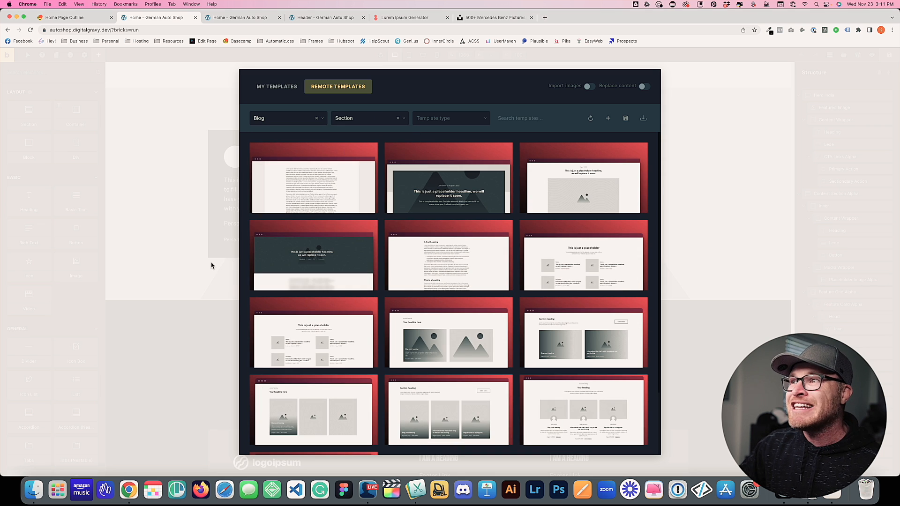
scroll(450, 263, down, 3)
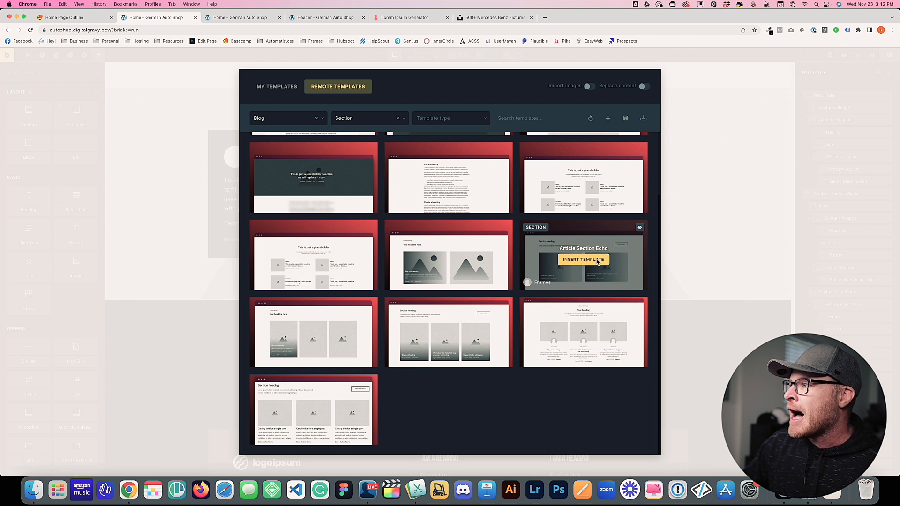
click(584, 260)
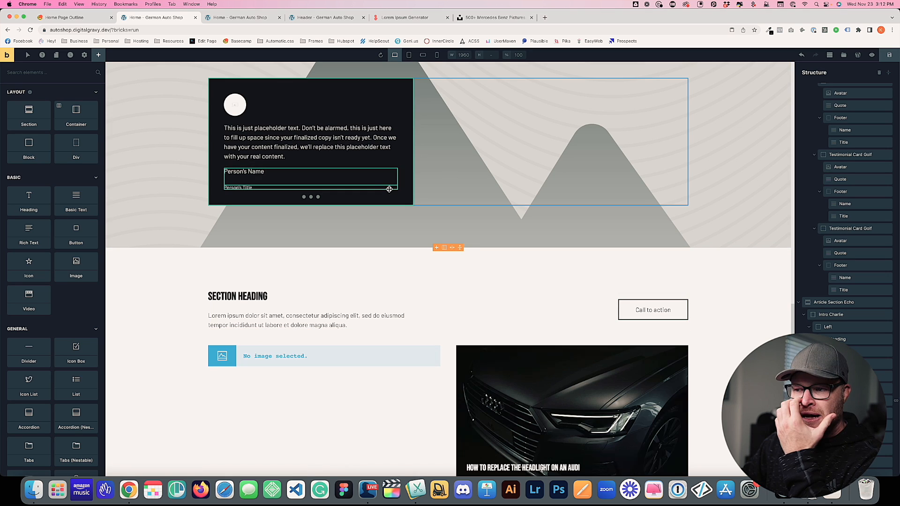
Scroll the canvas to the Article Section Echo with its two post cards and select it
scroll(396, 202, down, 5)
scroll(403, 211, down, 1)
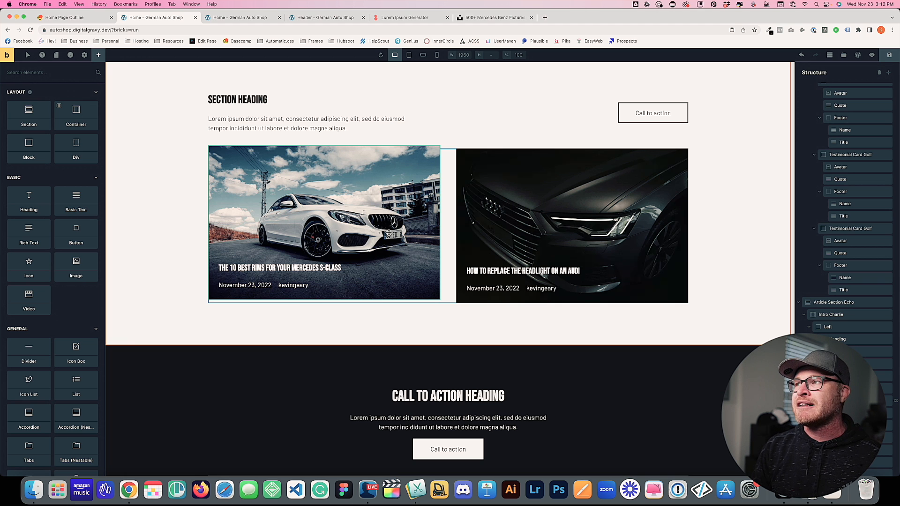
click(152, 231)
scroll(286, 240, up, 3)
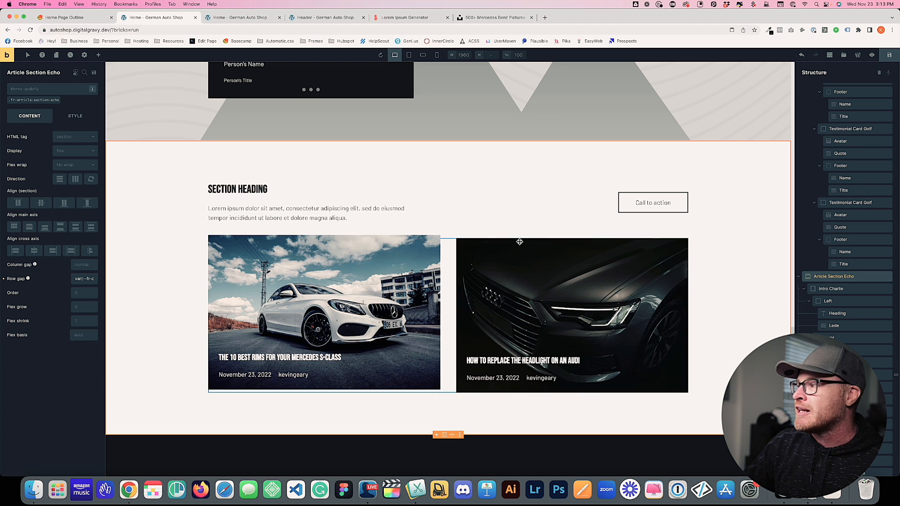
Expand Article Section Echo > Article Grid Echo in Structure and select Article Card Echo
click(890, 74)
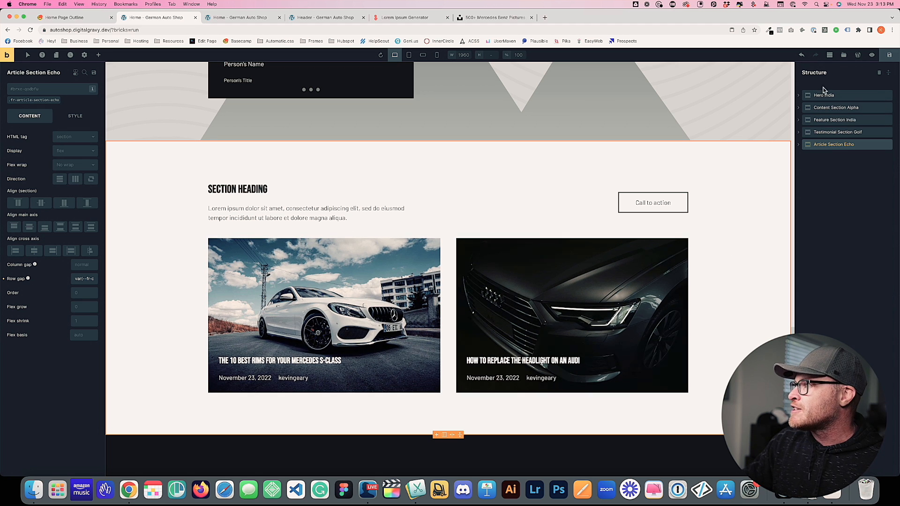
click(799, 145)
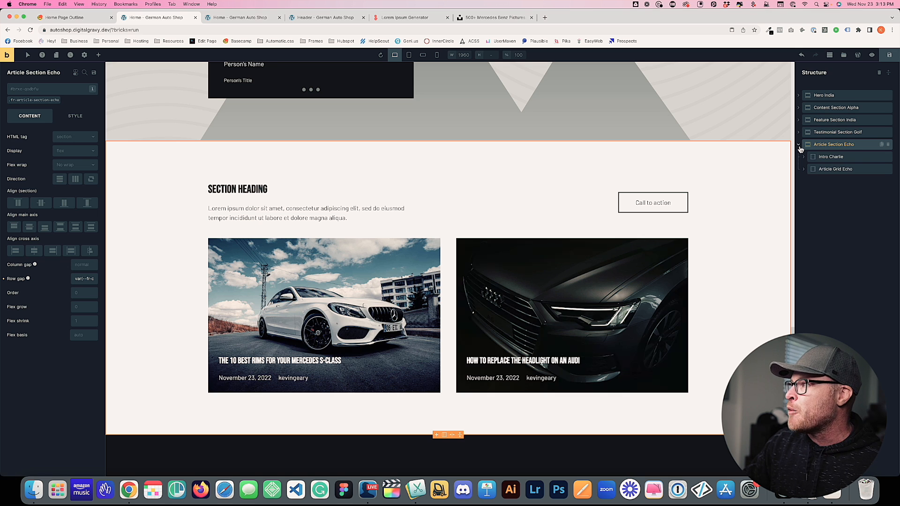
click(825, 157)
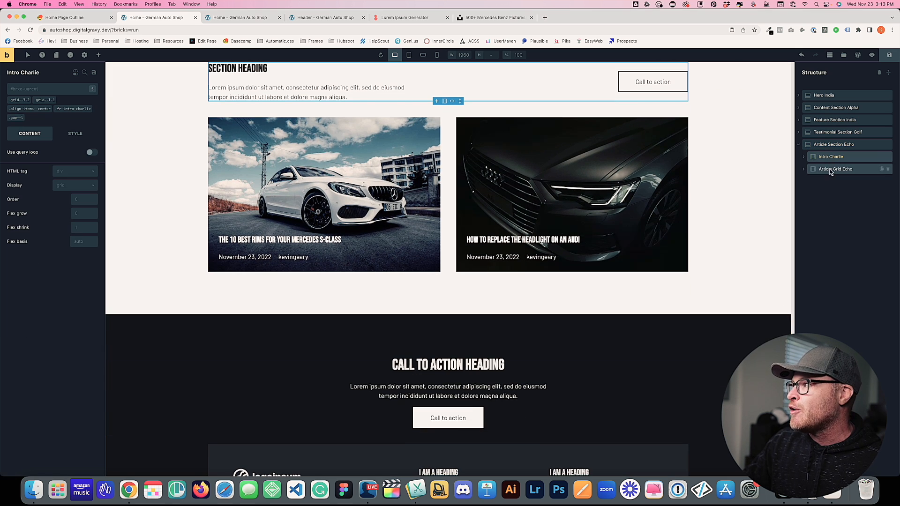
click(831, 167)
click(804, 168)
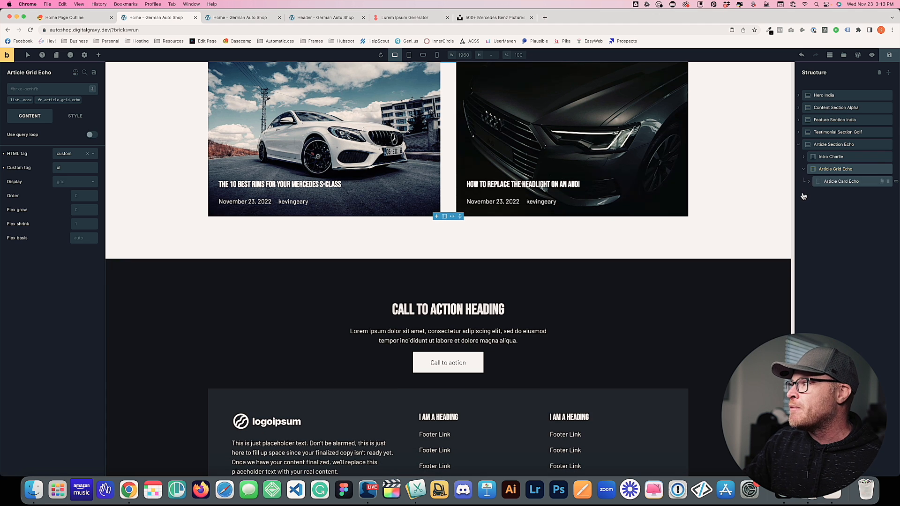
click(896, 181)
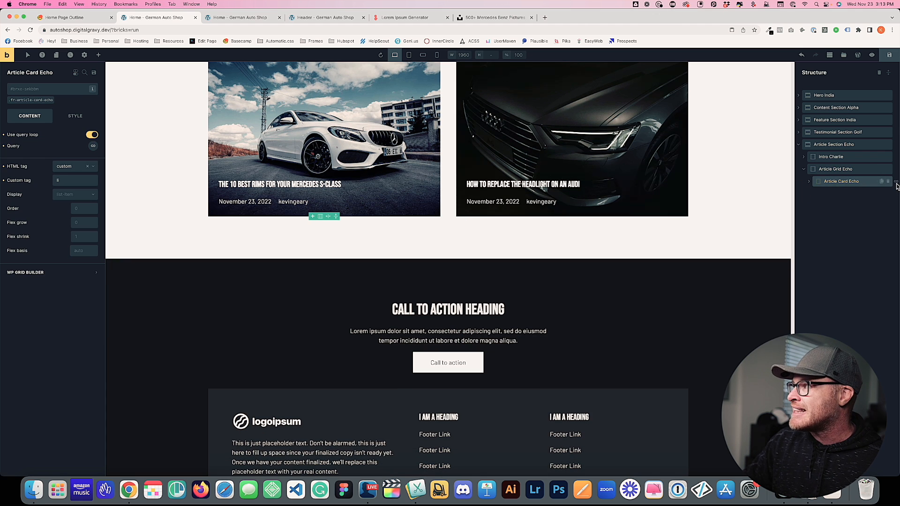
Set the card query's posts per page to 3, adding the Porsche 911 wipers article
scroll(370, 154, up, 2)
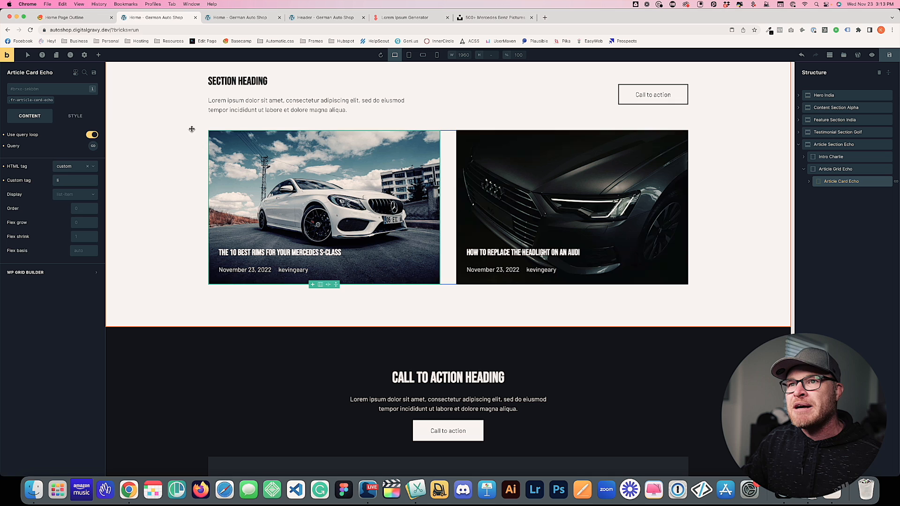
click(93, 146)
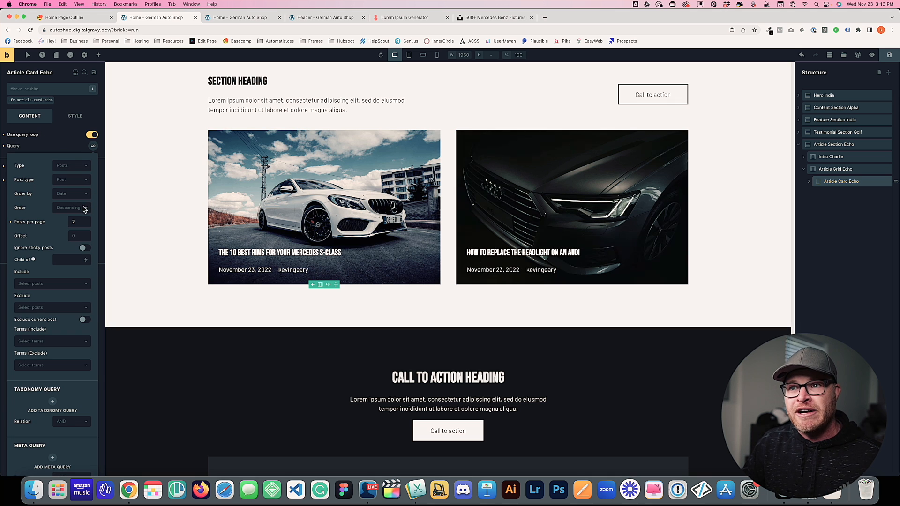
double_click(74, 221)
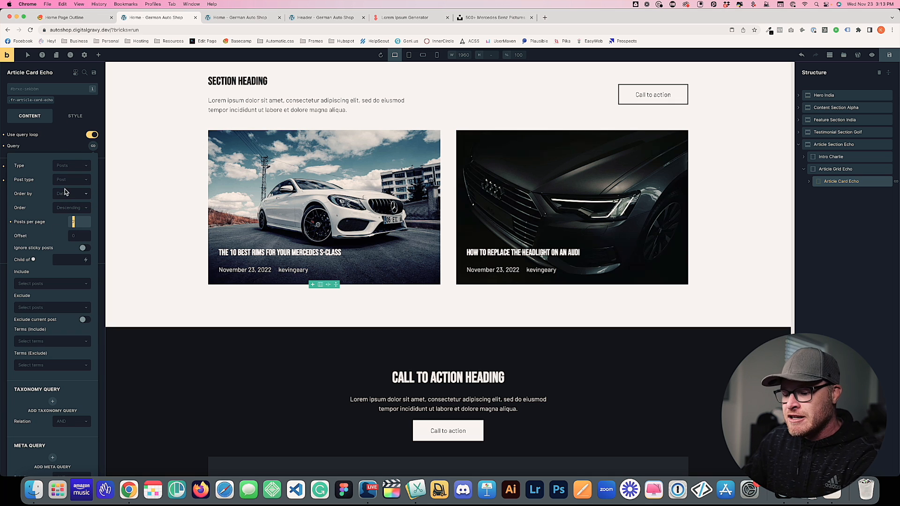
click(92, 148)
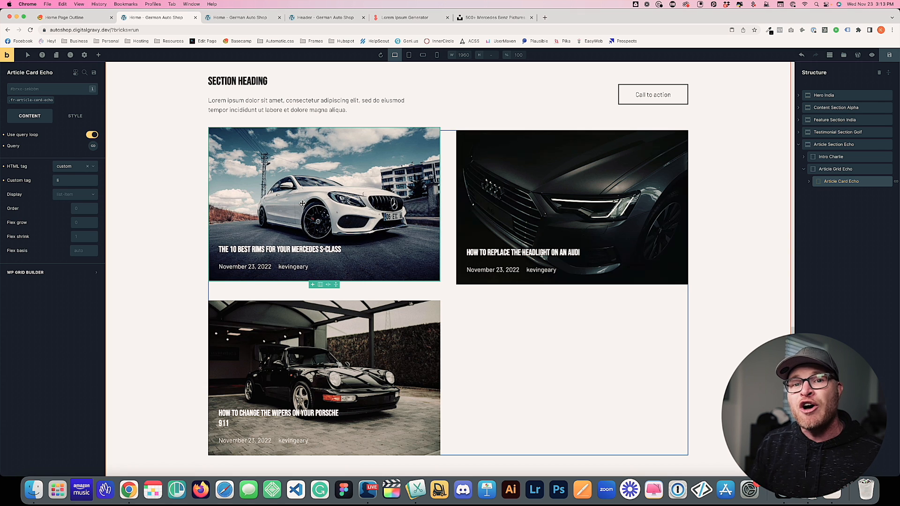
click(551, 363)
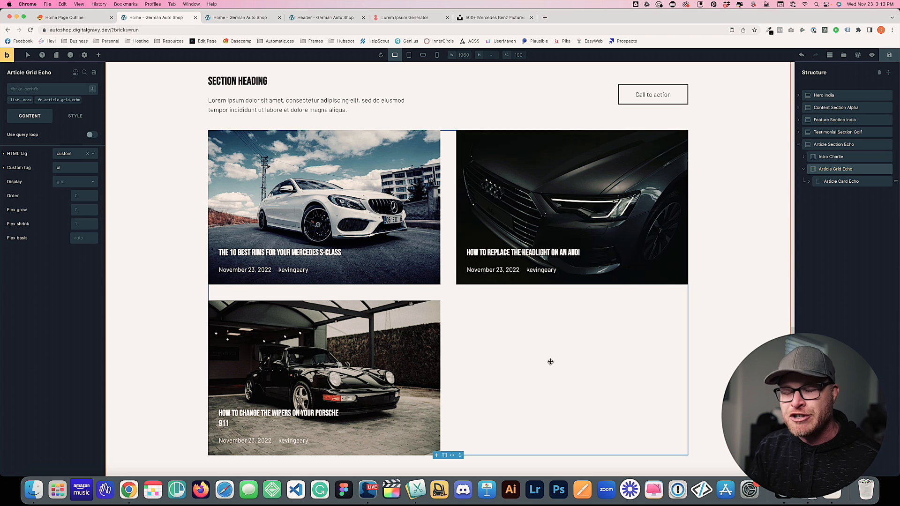
Open the custom CSS of the .fr-article-grid-echo class
click(66, 104)
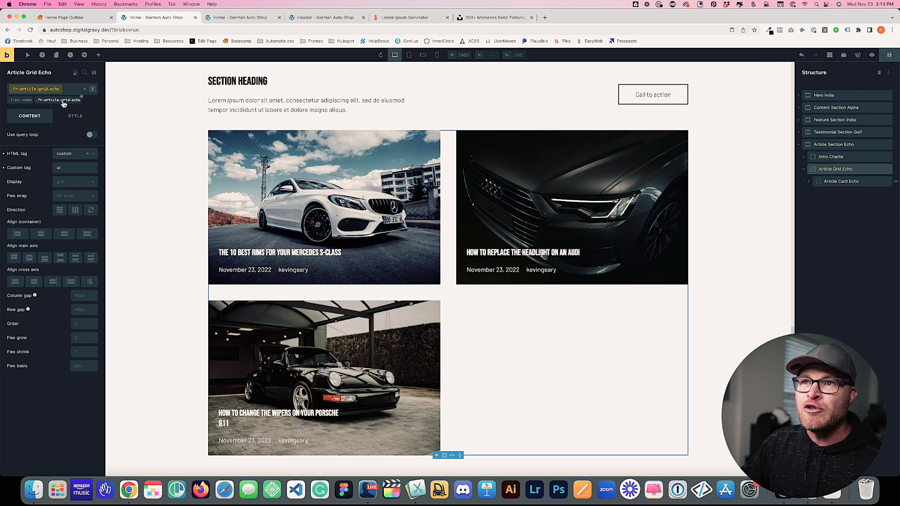
click(87, 117)
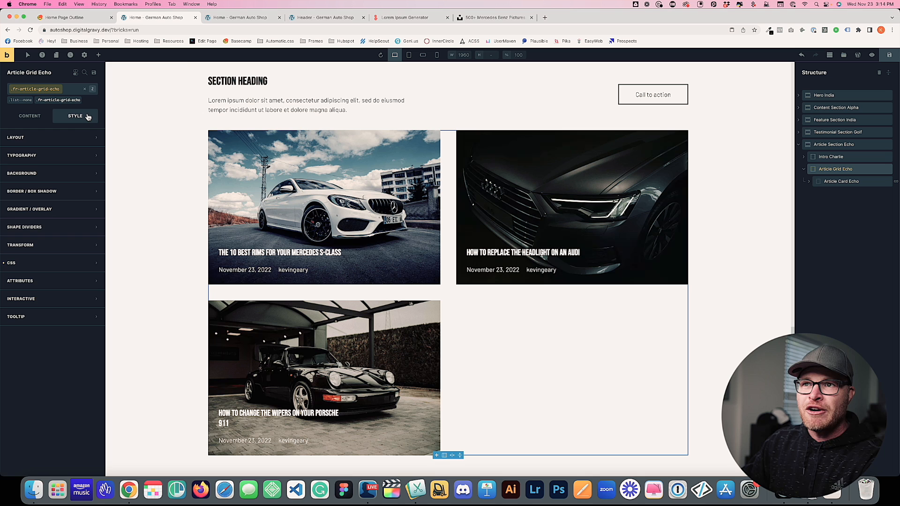
click(59, 263)
drag(101, 390, 2, 349)
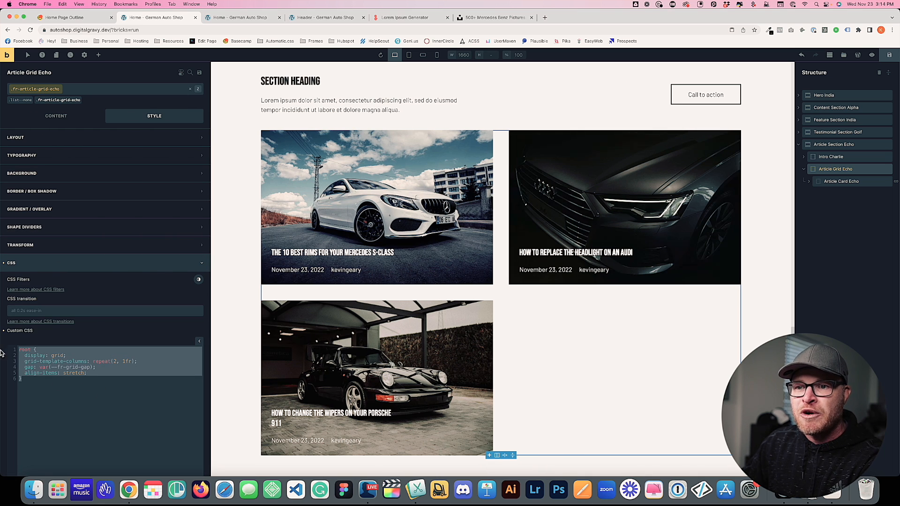
click(88, 389)
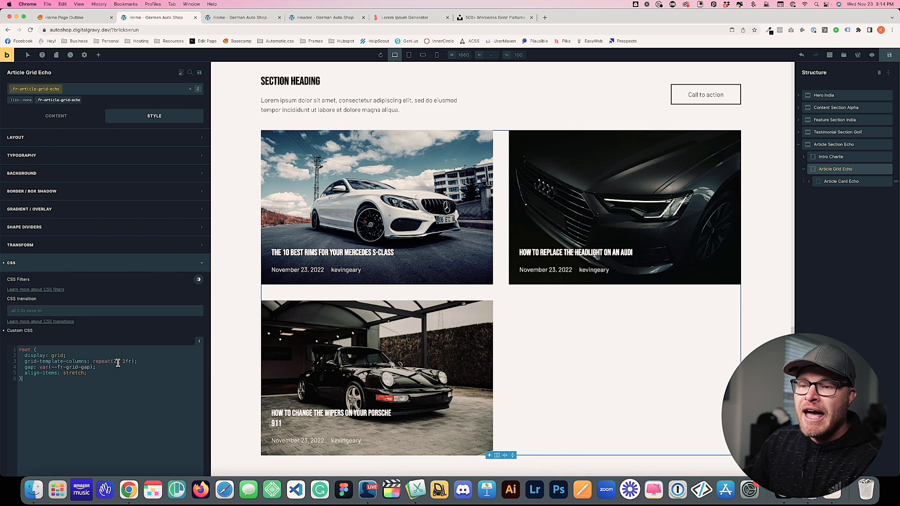
Add a root > *:first-child rule with grid-row: 1 / 3; so the first card spans two rows
key(Return)
key(Return)
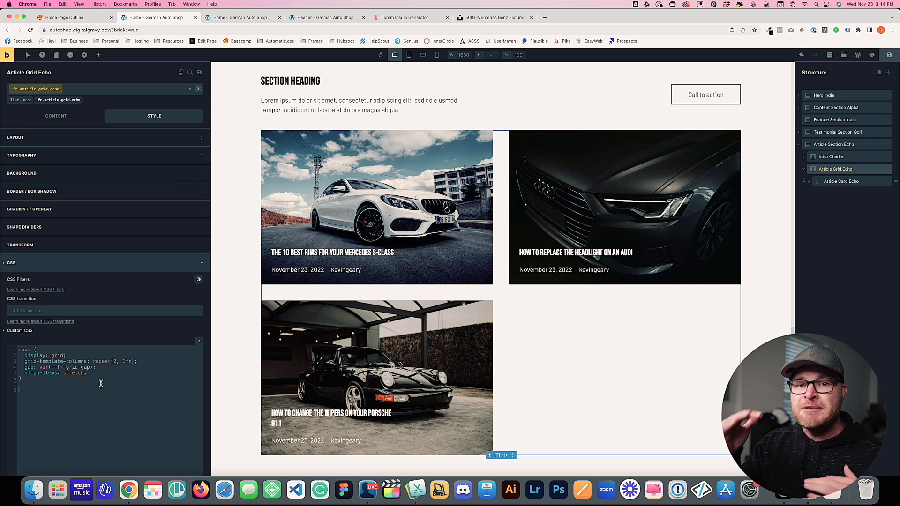
text(r)
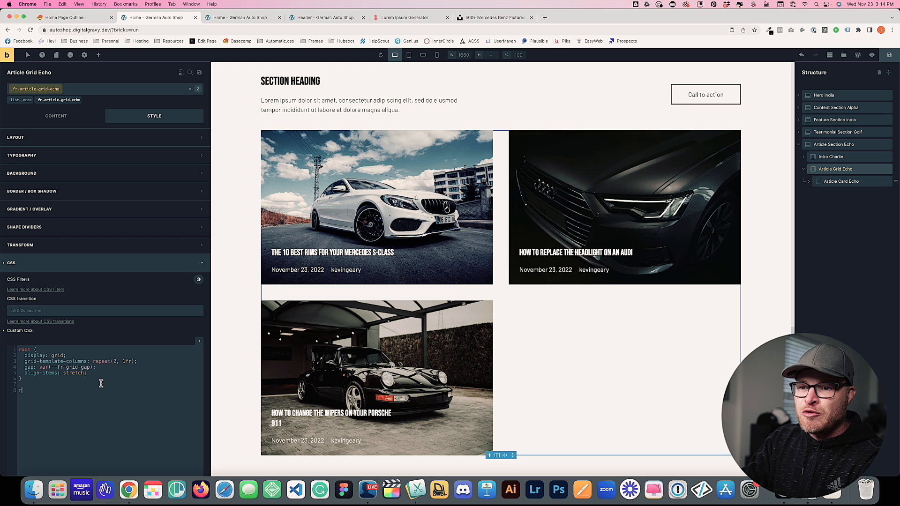
text(oot > *:)
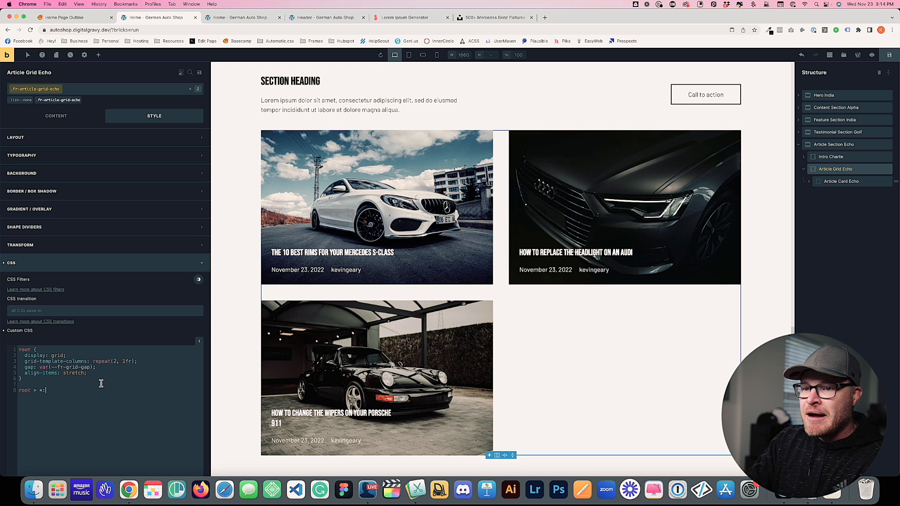
key(super+equal)
key(super+equal)
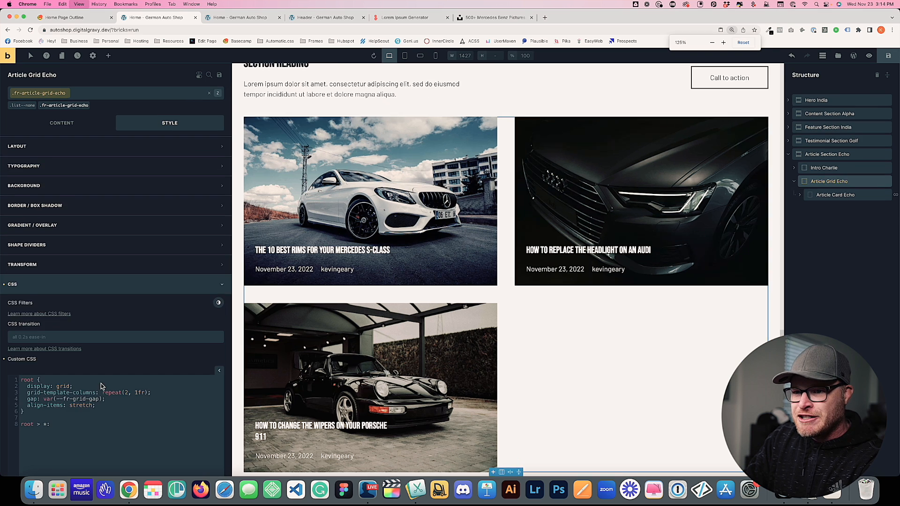
scroll(10, 321, down, 5)
scroll(10, 316, up, 2)
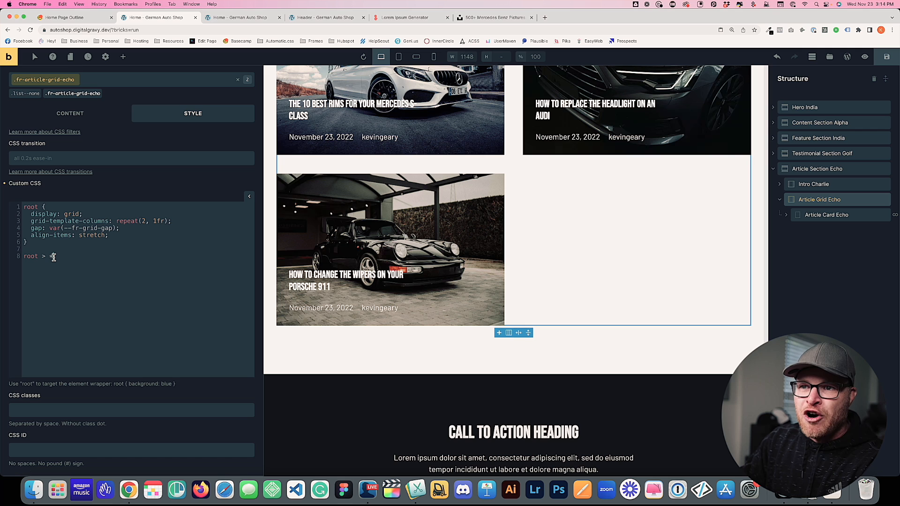
text(*)
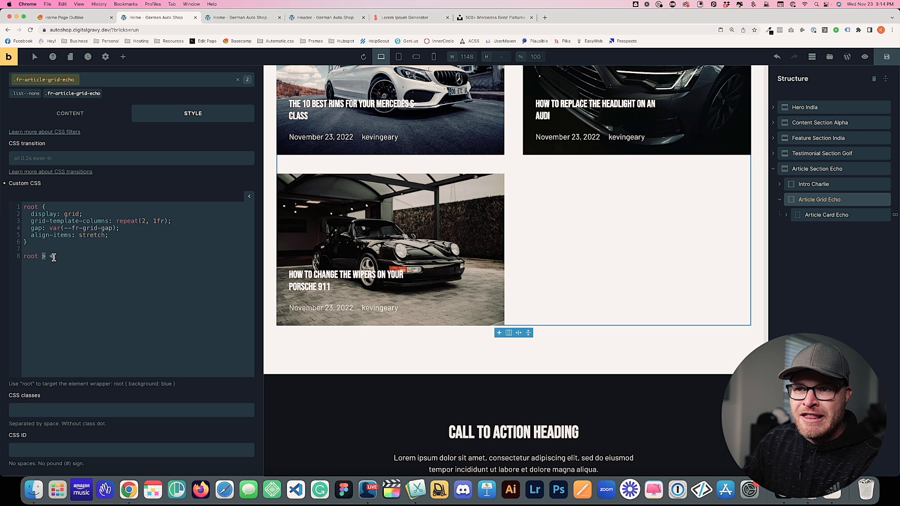
key(Right)
key(Right)
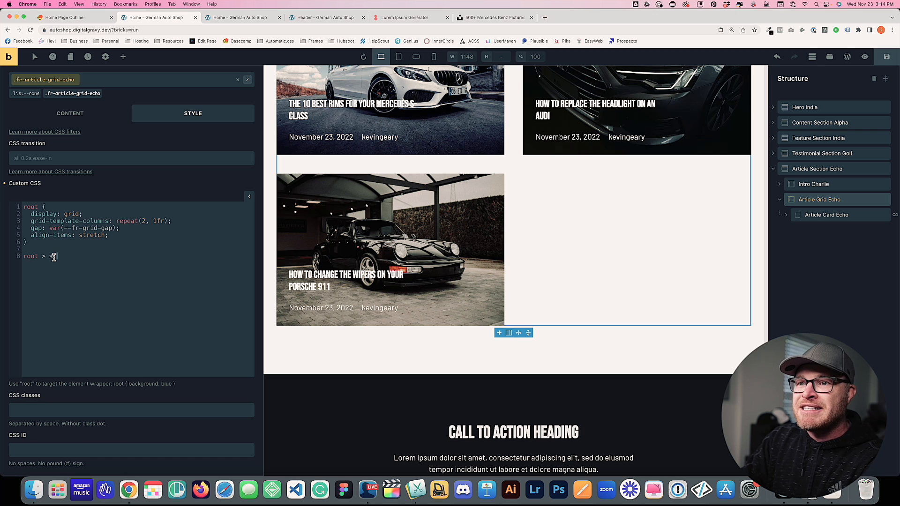
text(:first-child)
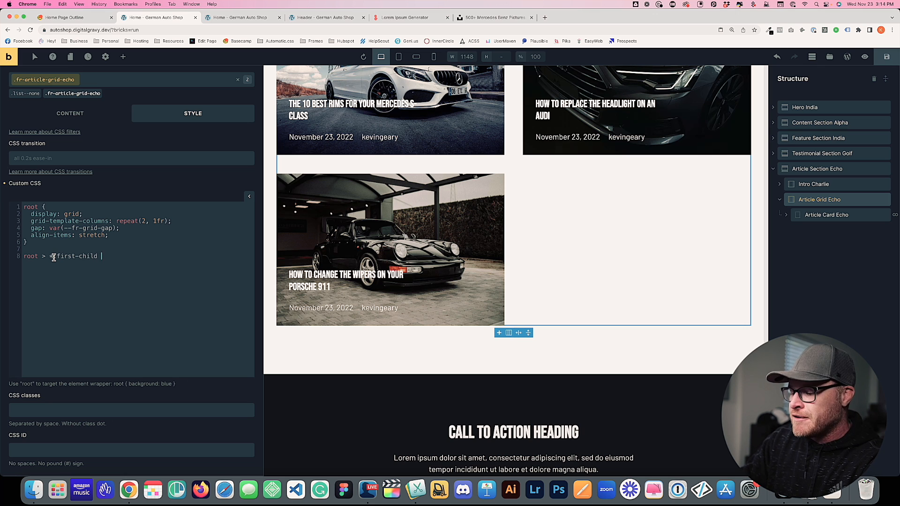
text( {)
key(Return)
key(Tab)
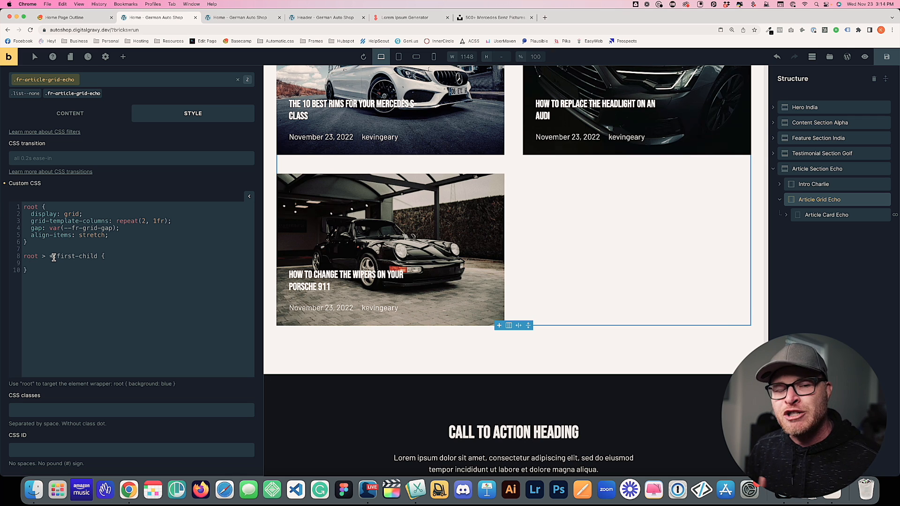
text(grid-r)
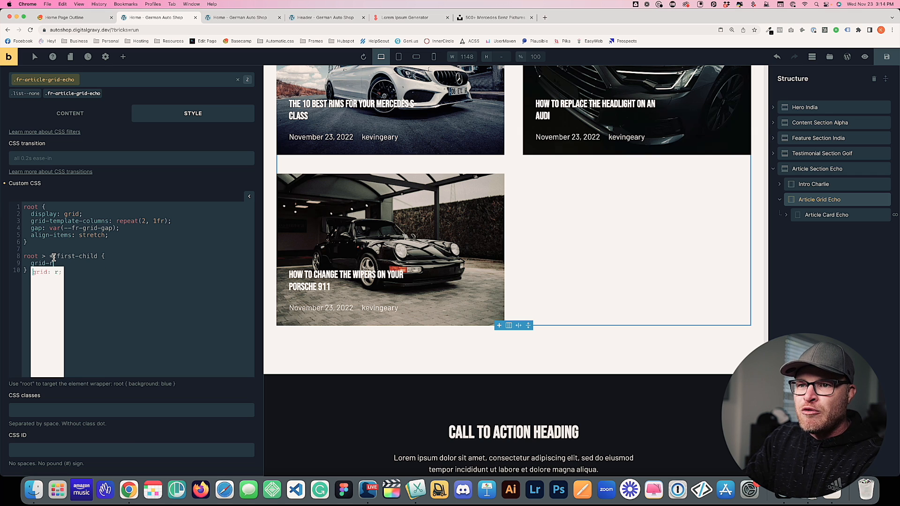
text(ow: 1)
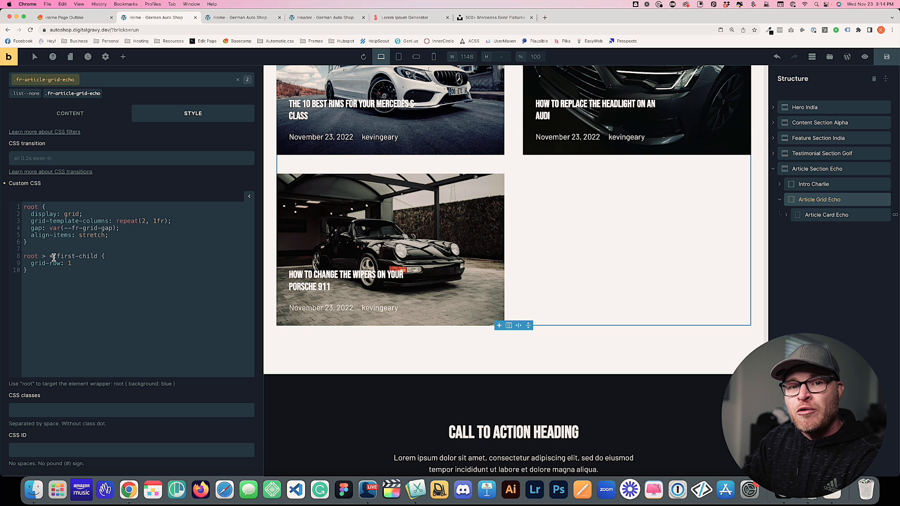
text( / 3;)
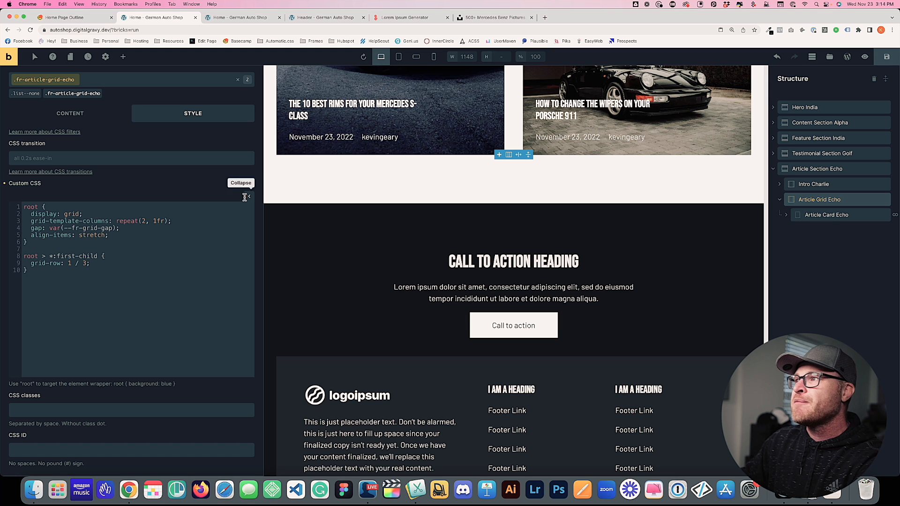
Change grid-template-columns to 3fr 2fr and save the page
scroll(54, 257, up, 3)
scroll(304, 196, up, 5)
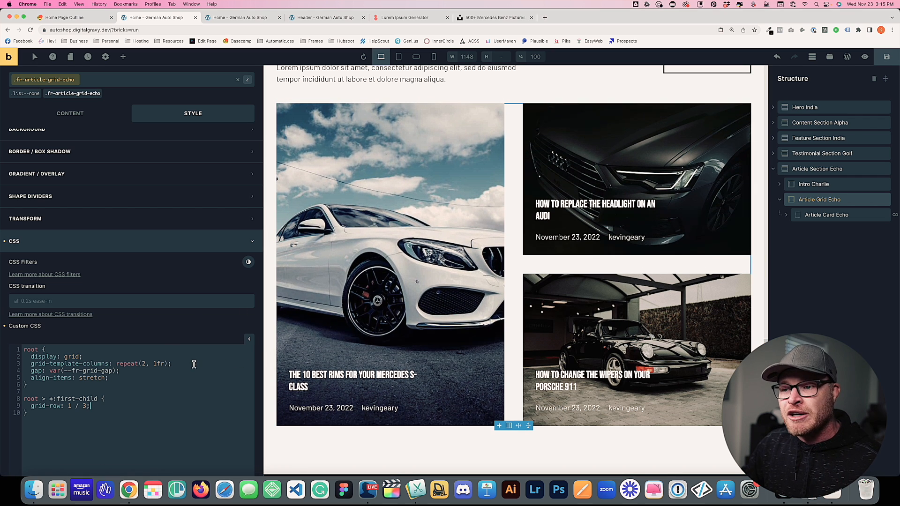
drag(168, 363, 117, 364)
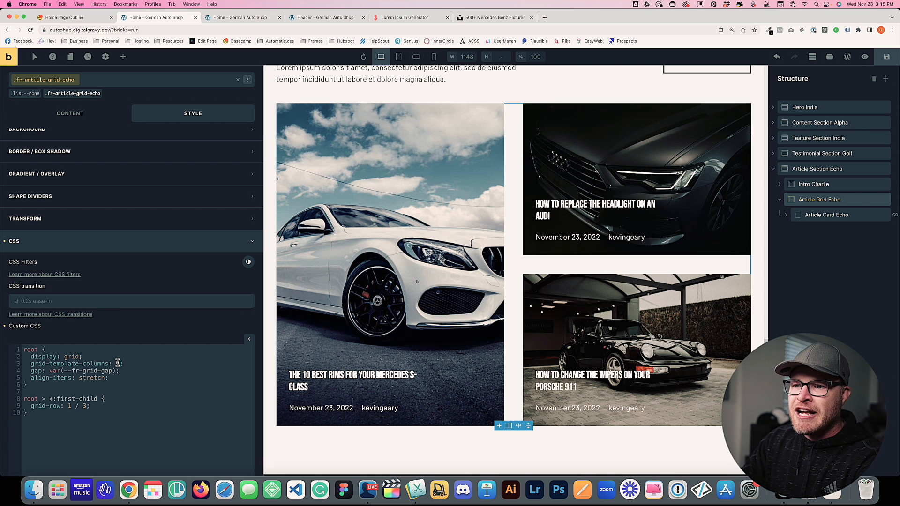
text(1fr 2fr;)
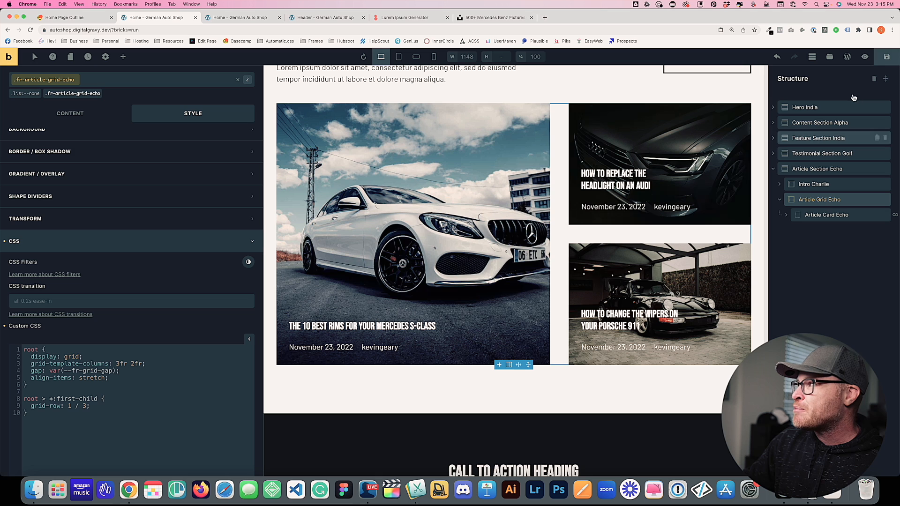
click(887, 56)
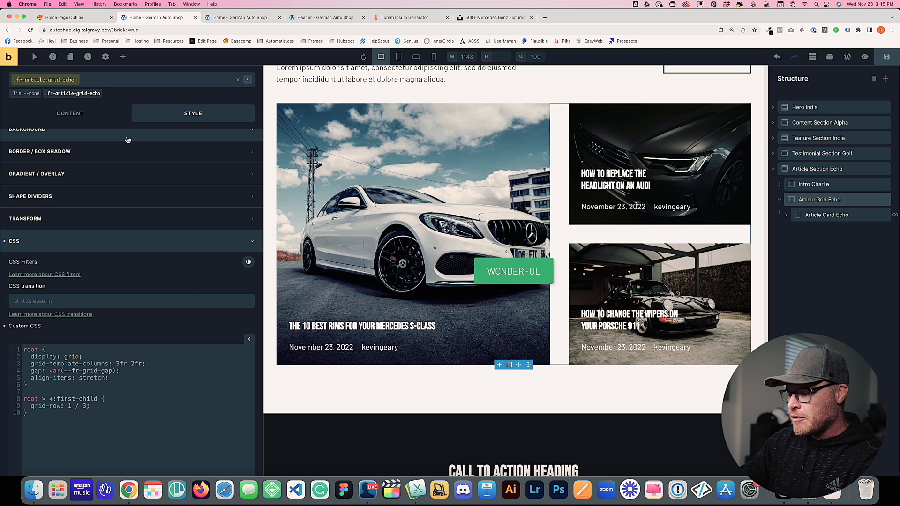
key(super+0)
key(ctrl+Tab)
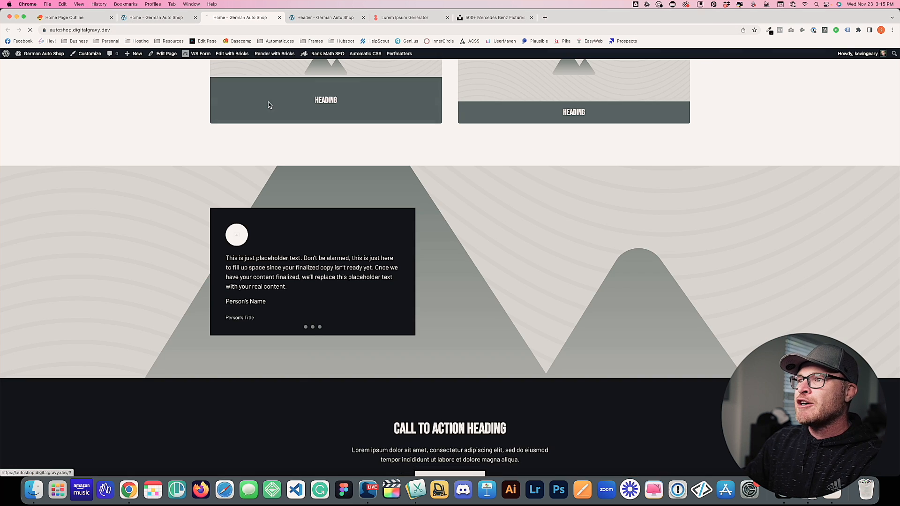
scroll(166, 124, down, 6)
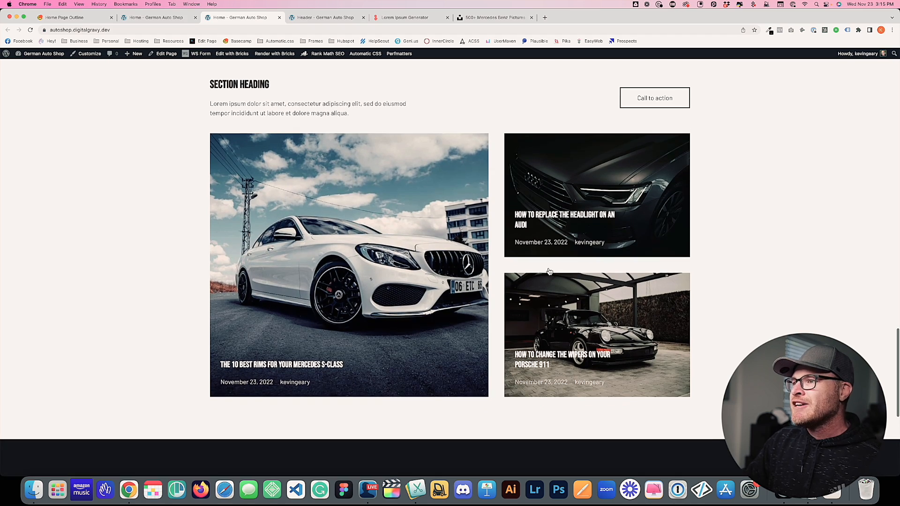
scroll(643, 280, up, 2)
scroll(527, 238, down, 3)
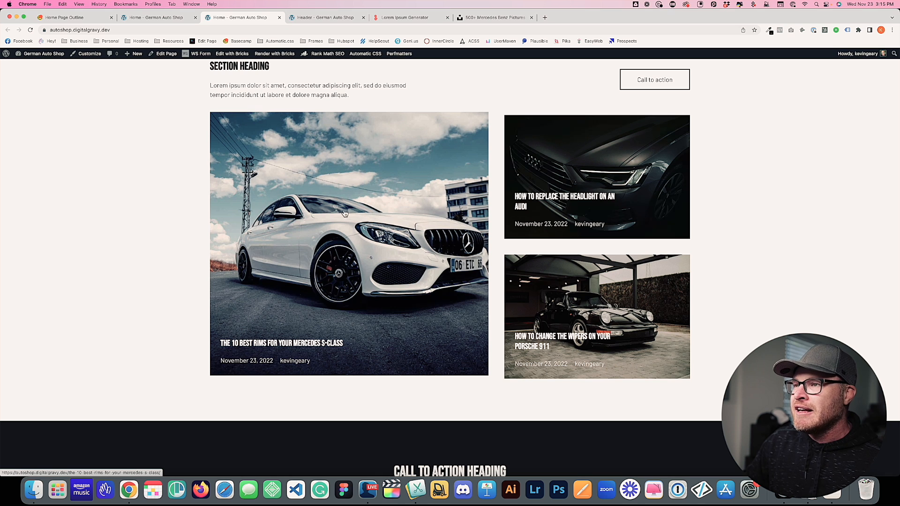
click(327, 187)
scroll(162, 174, up, 1)
scroll(74, 98, down, 1)
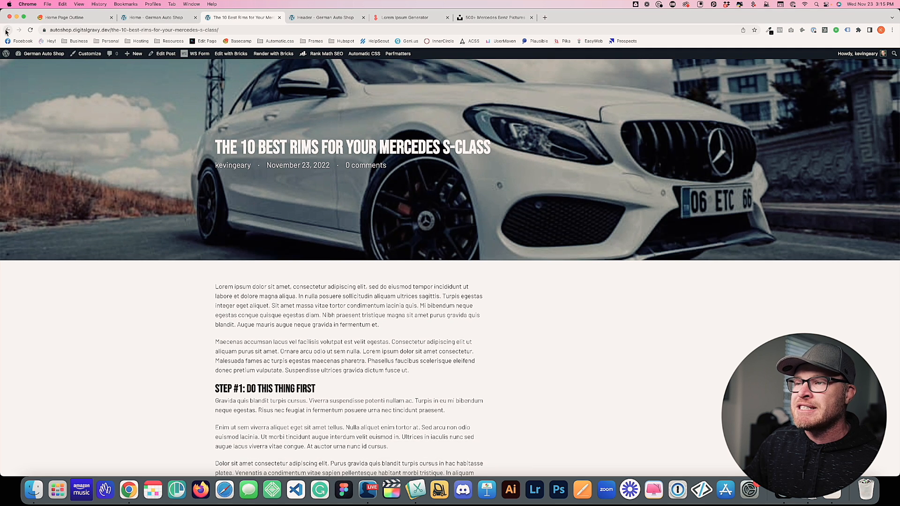
click(7, 30)
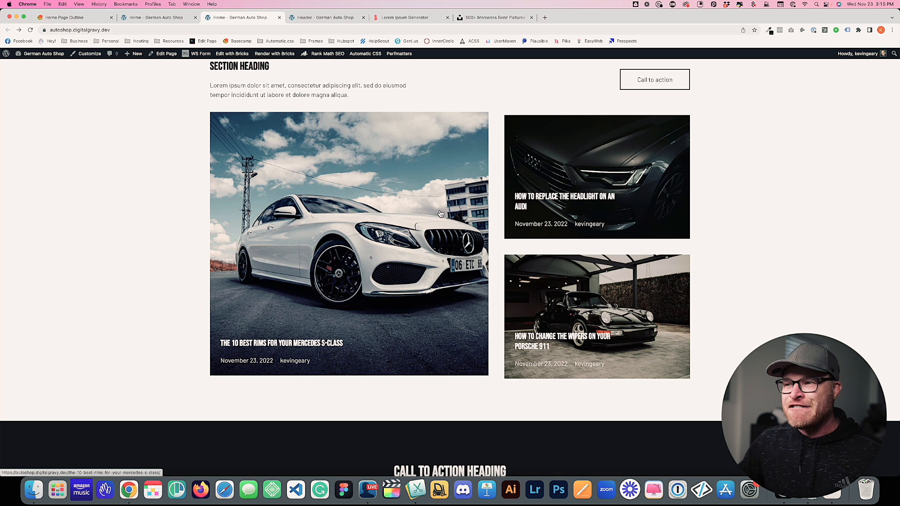
scroll(462, 234, up, 2)
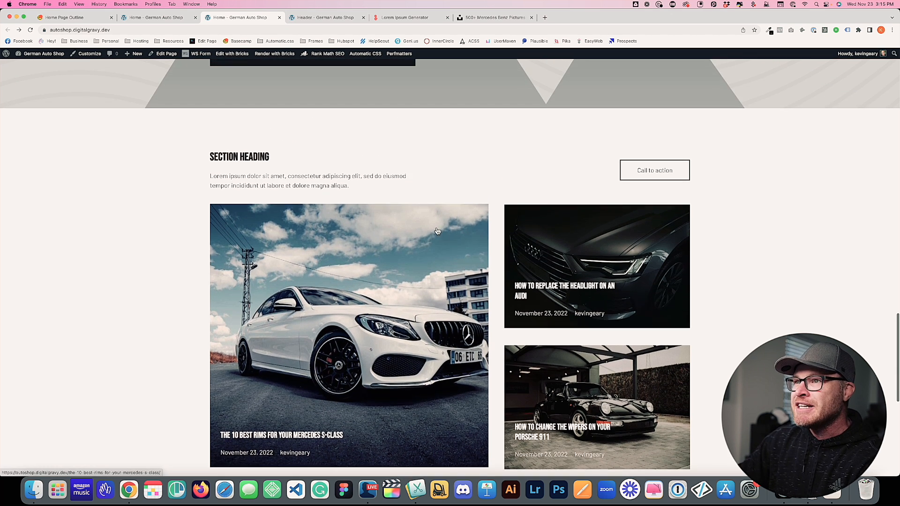
scroll(404, 226, down, 4)
scroll(404, 227, up, 5)
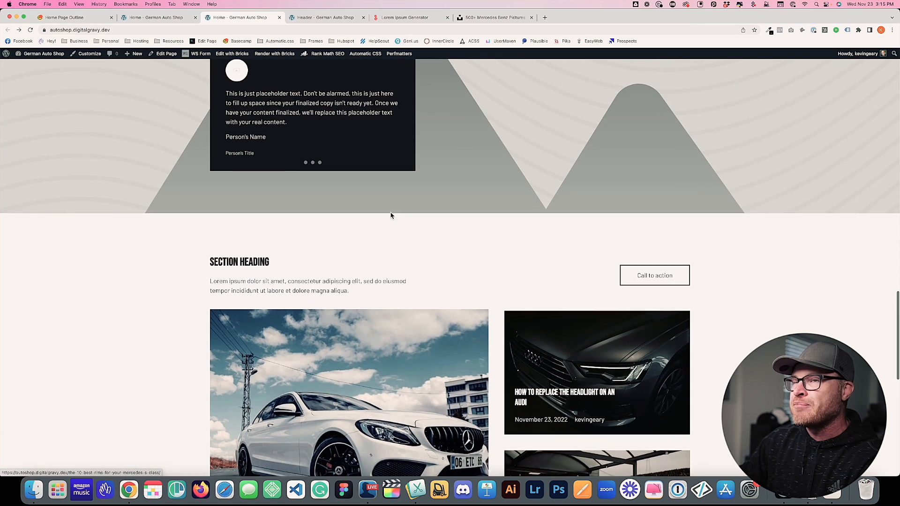
key(super+1)
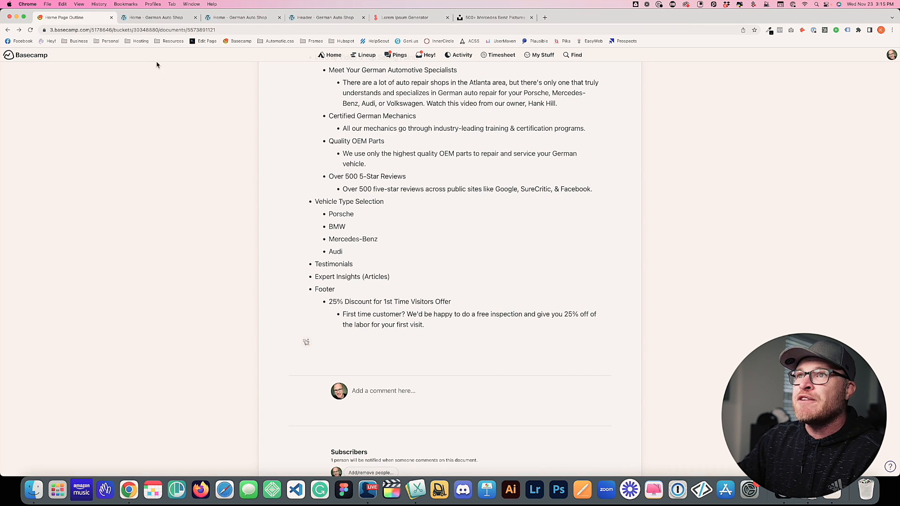
click(152, 18)
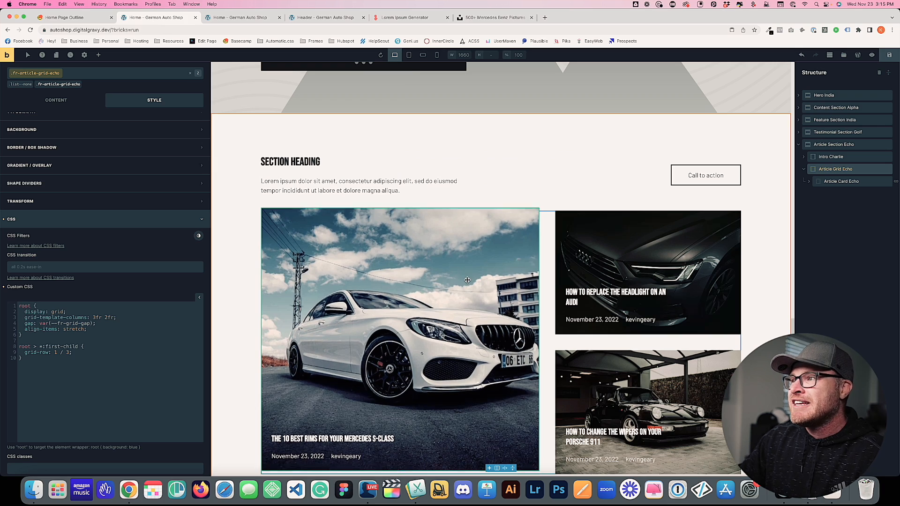
click(437, 54)
scroll(490, 206, down, 10)
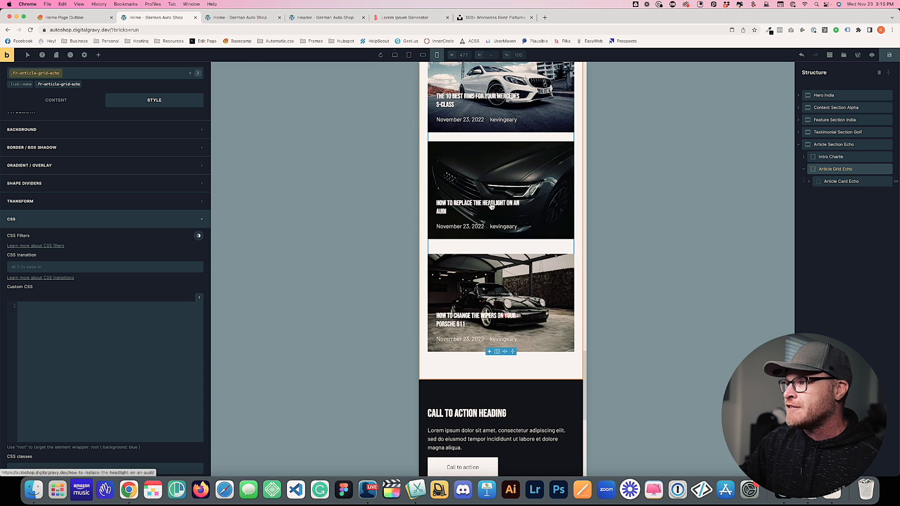
click(423, 55)
scroll(516, 234, down, 10)
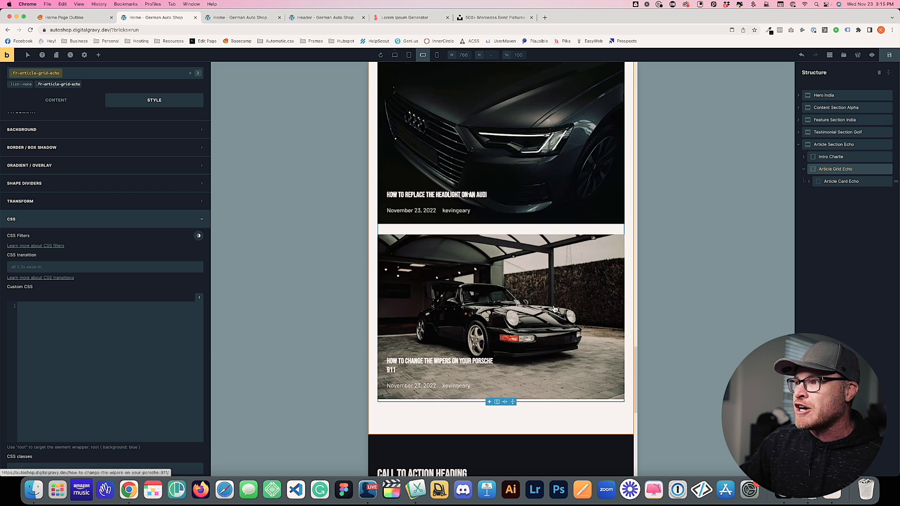
scroll(553, 305, up, 3)
scroll(554, 306, up, 6)
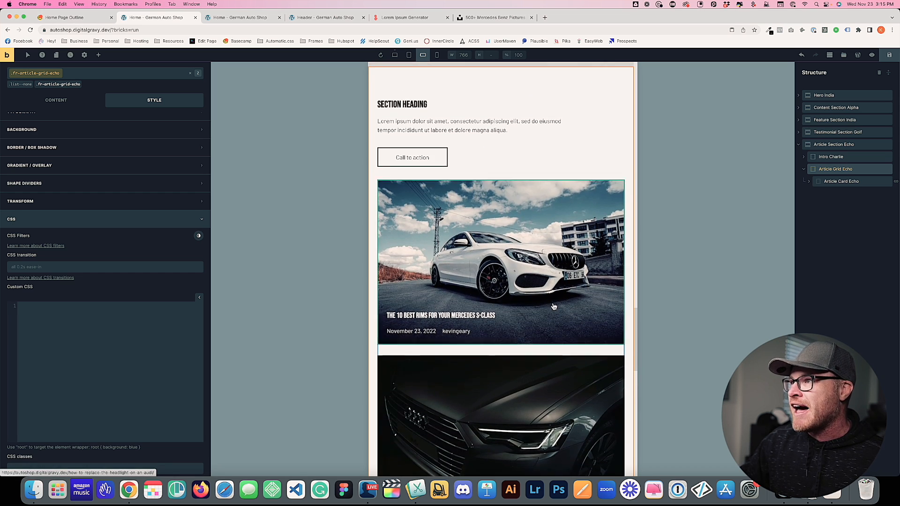
click(396, 55)
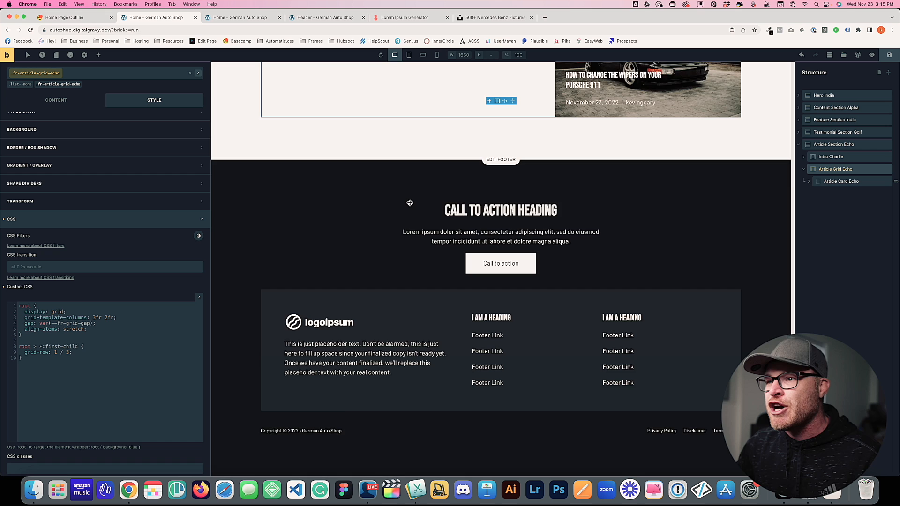
scroll(408, 202, up, 15)
scroll(410, 203, up, 6)
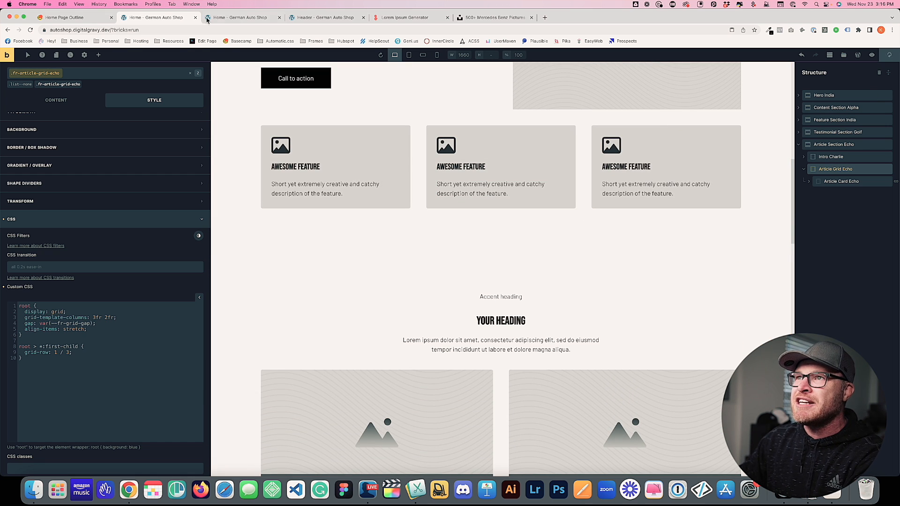
Scroll through the live home page to review the new article grid layout
click(211, 18)
scroll(212, 200, down, 6)
scroll(211, 198, up, 20)
scroll(211, 198, up, 3)
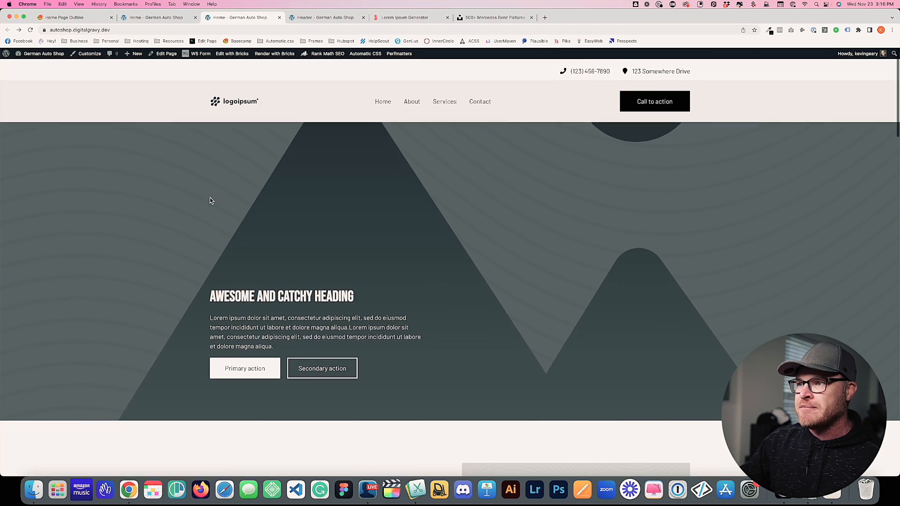
scroll(210, 201, down, 20)
scroll(211, 201, down, 5)
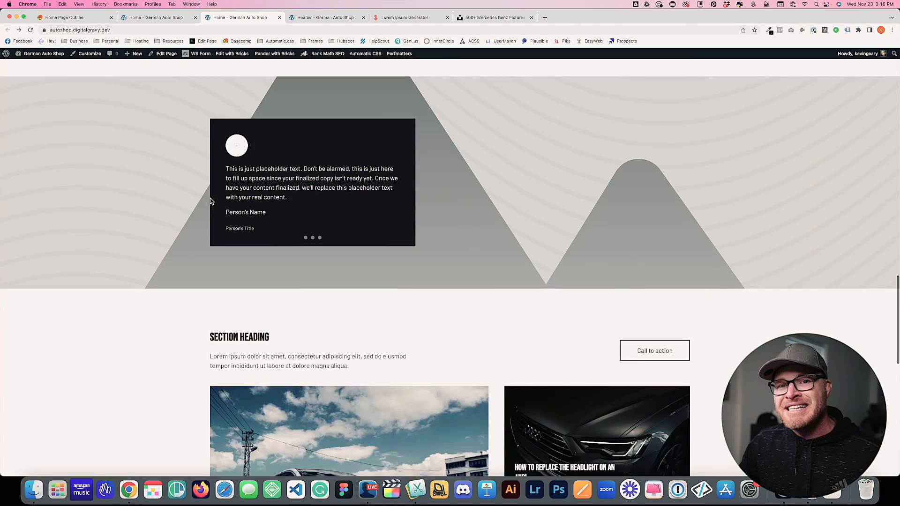
scroll(210, 200, up, 1)
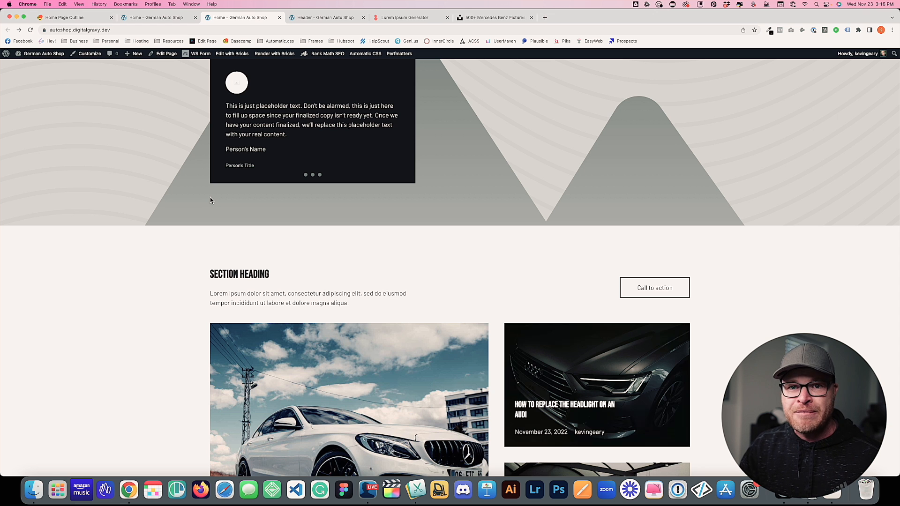
scroll(210, 201, up, 10)
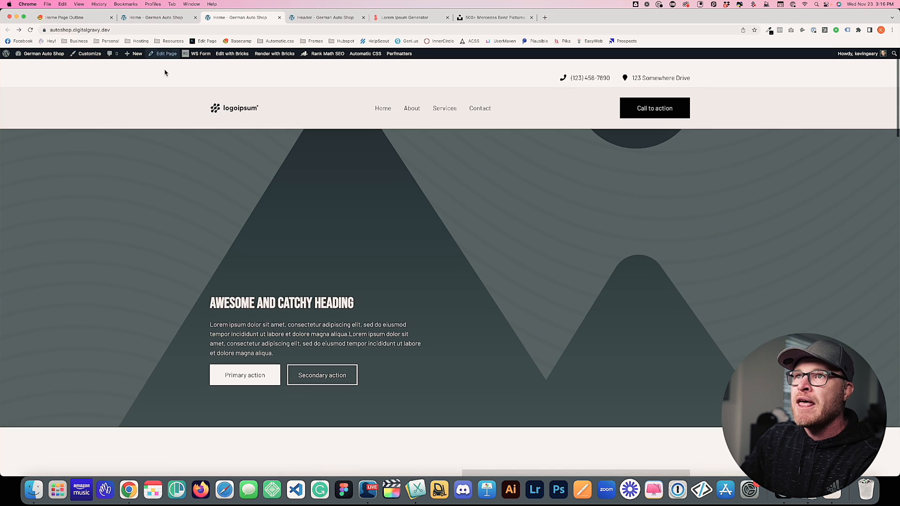
Copy the hero headline 'Dealer Quality German Auto Repair' from the Home Page Outline
click(58, 18)
scroll(379, 169, up, 5)
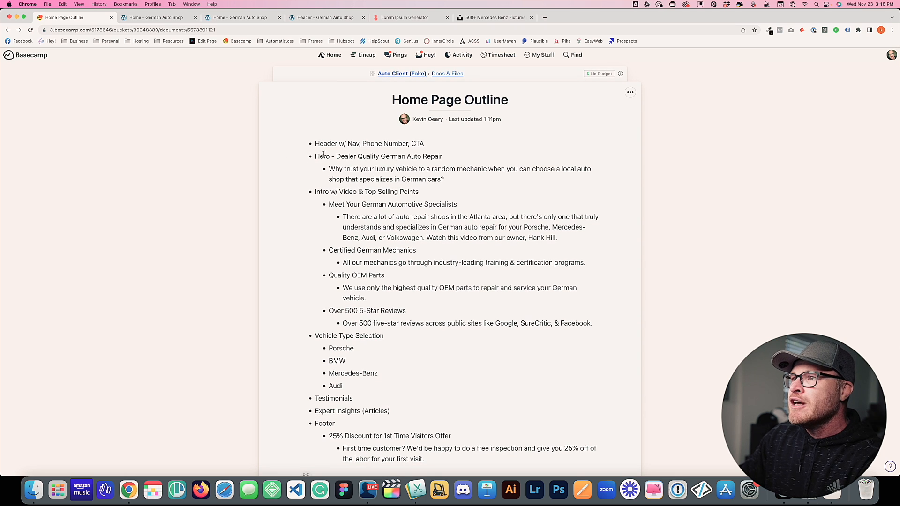
drag(466, 162, 442, 158)
key(super+c)
key(ctrl+Tab)
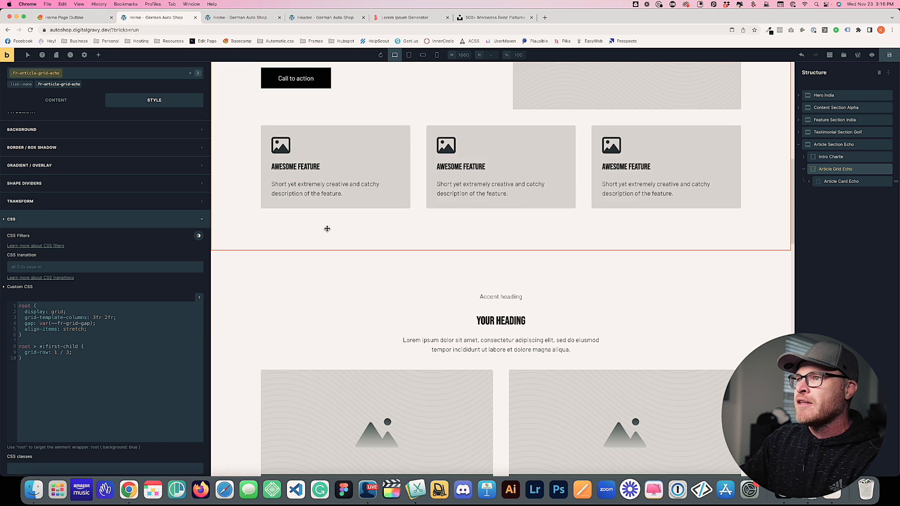
Change the hero heading to 'Dealer-Quality German Auto Repair'
click(341, 289)
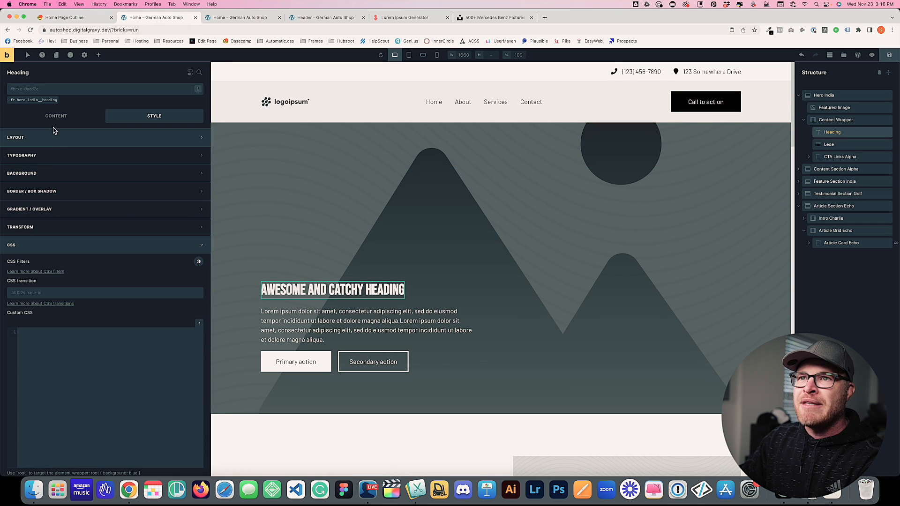
triple_click(70, 138)
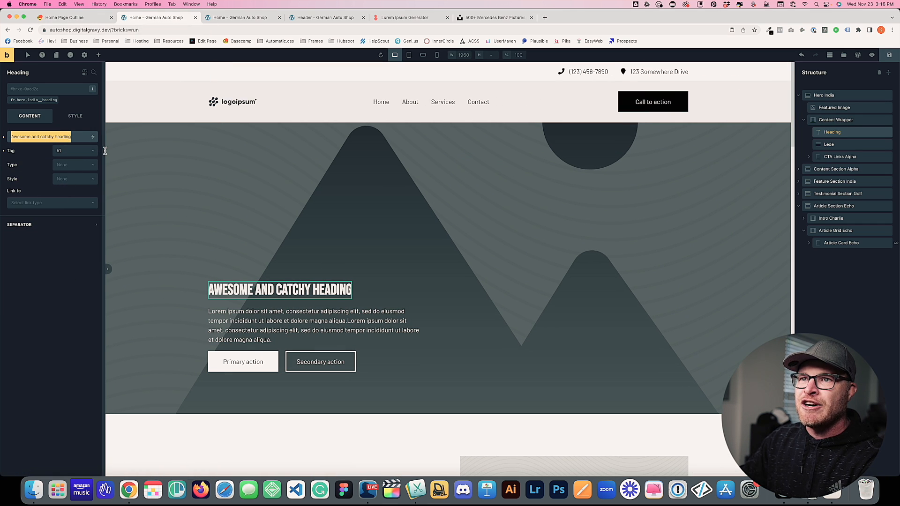
text(Dealer Quality G)
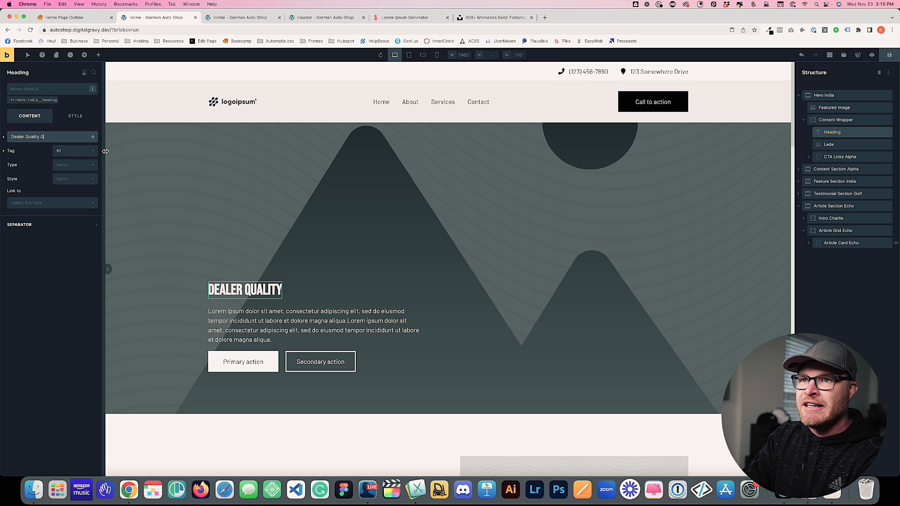
text(erman Auto Reap)
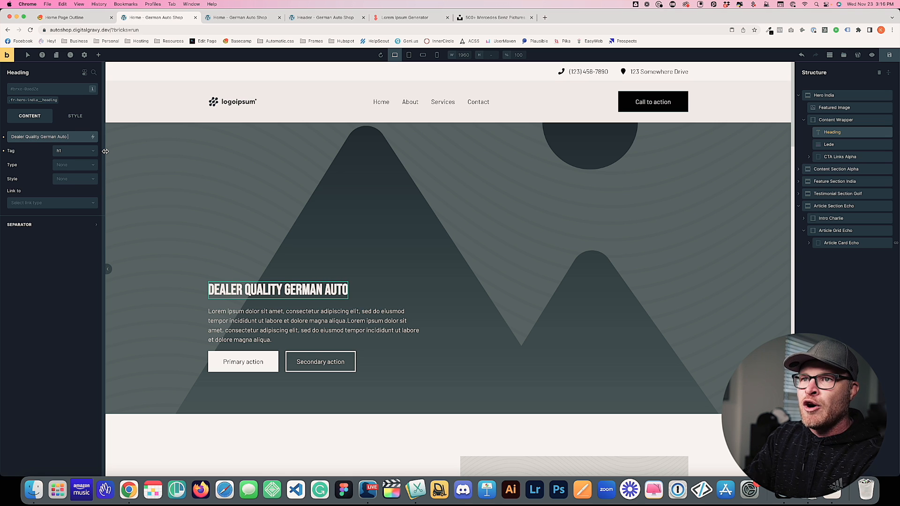
key(BackSpace)
text(pair)
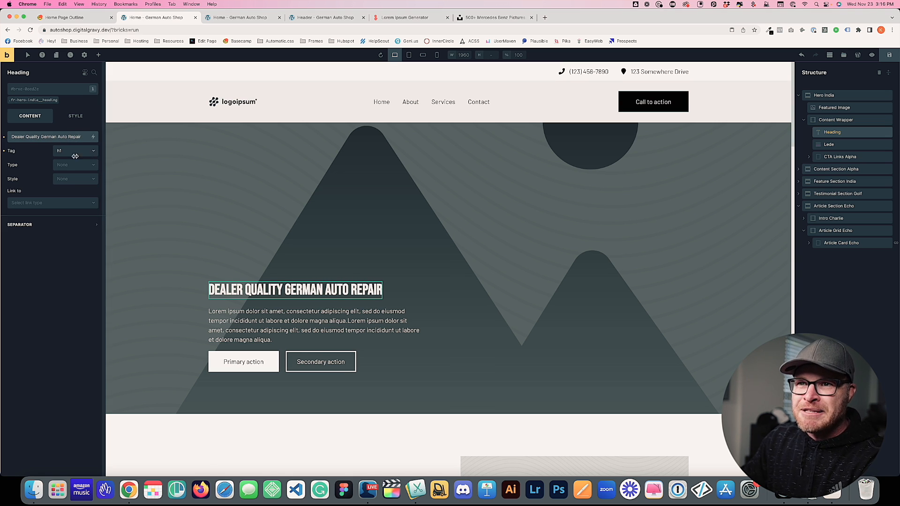
key(BackSpace)
text(-)
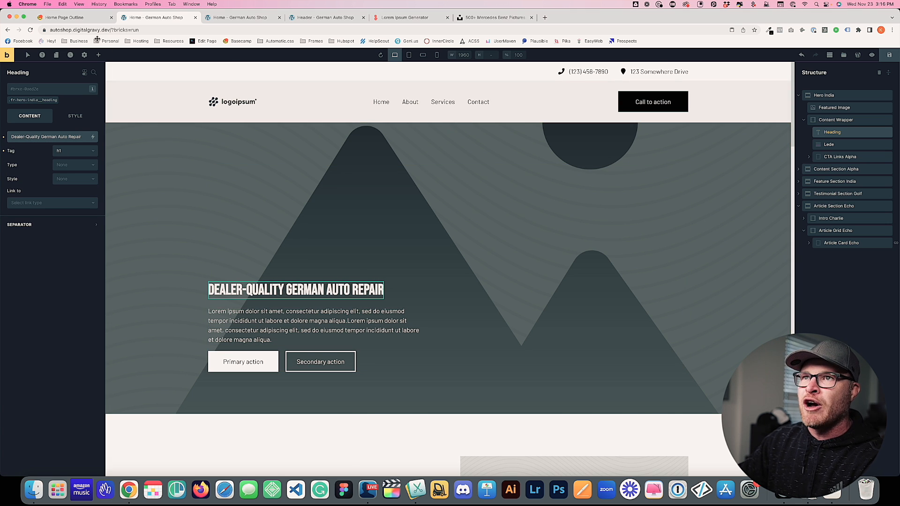
Replace the lede text with the outline's hero subheading sentence
click(75, 17)
drag(332, 168, 442, 180)
click(160, 18)
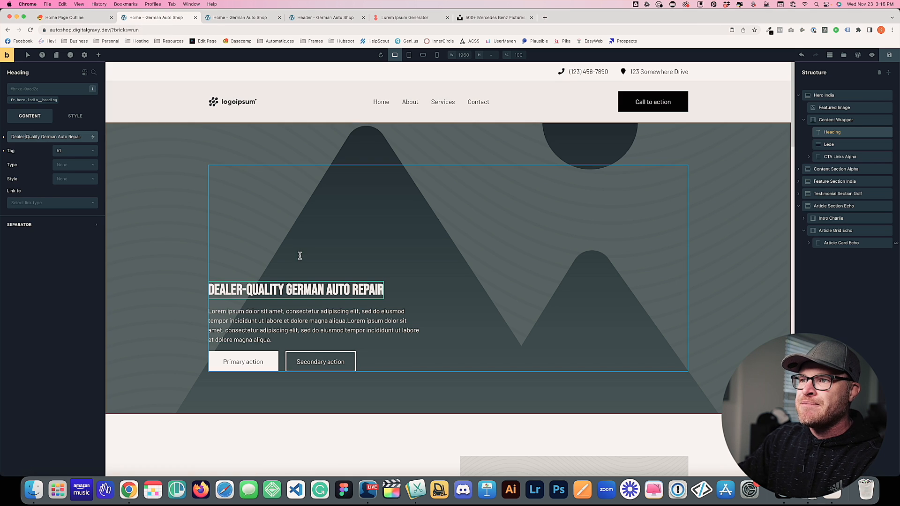
click(302, 329)
click(53, 152)
key(super+a)
key(super+v)
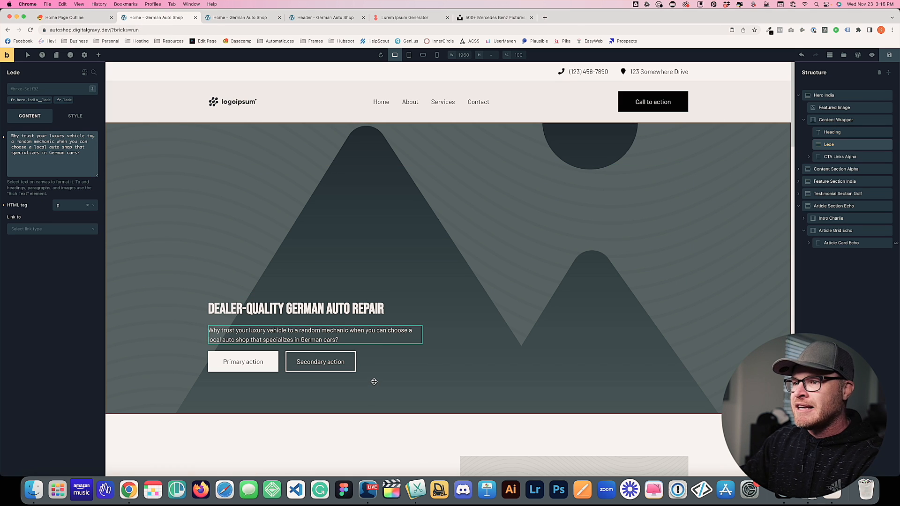
Set the lede class's font size to a var(--text-…) size variable
click(33, 100)
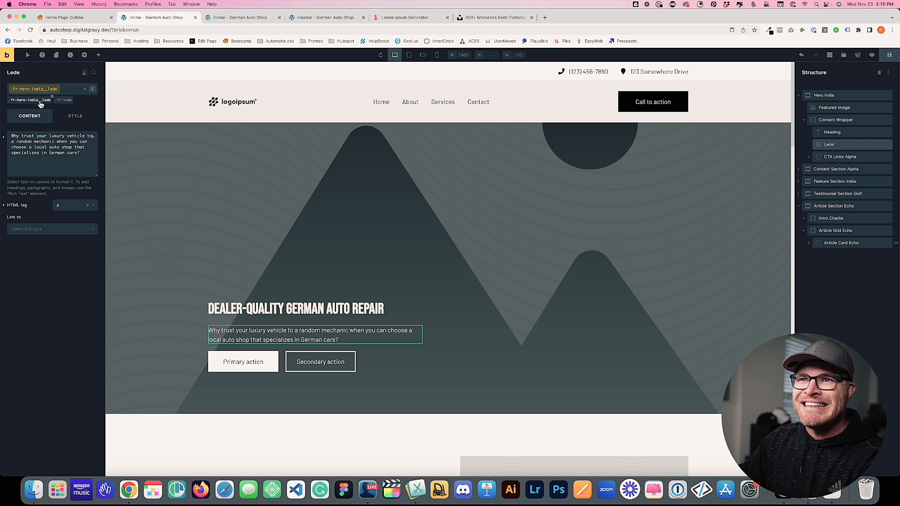
click(84, 117)
click(46, 141)
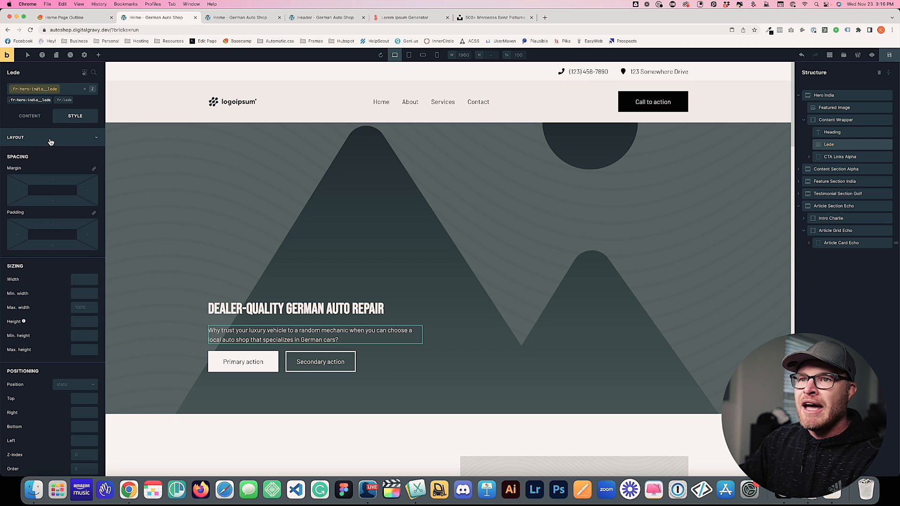
click(51, 143)
click(54, 159)
click(85, 186)
text(v)
text(ar(--text-l)
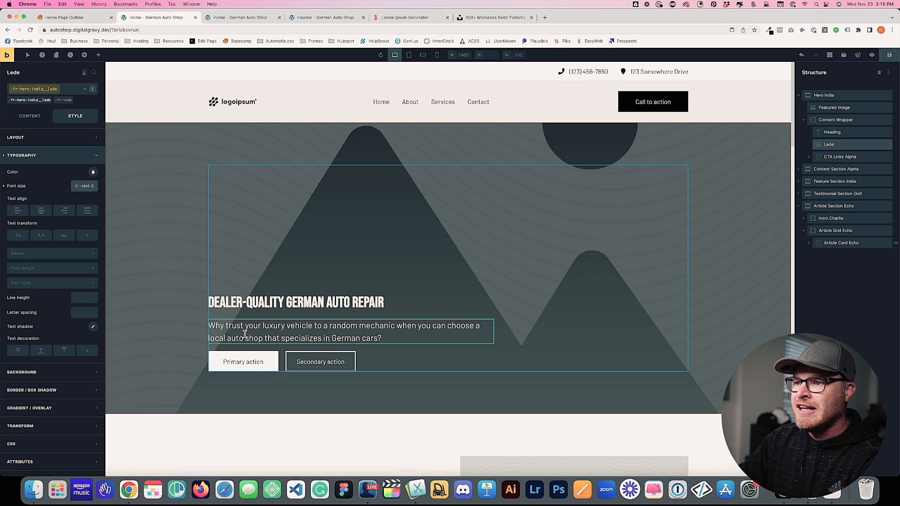
click(199, 324)
scroll(201, 386, down, 3)
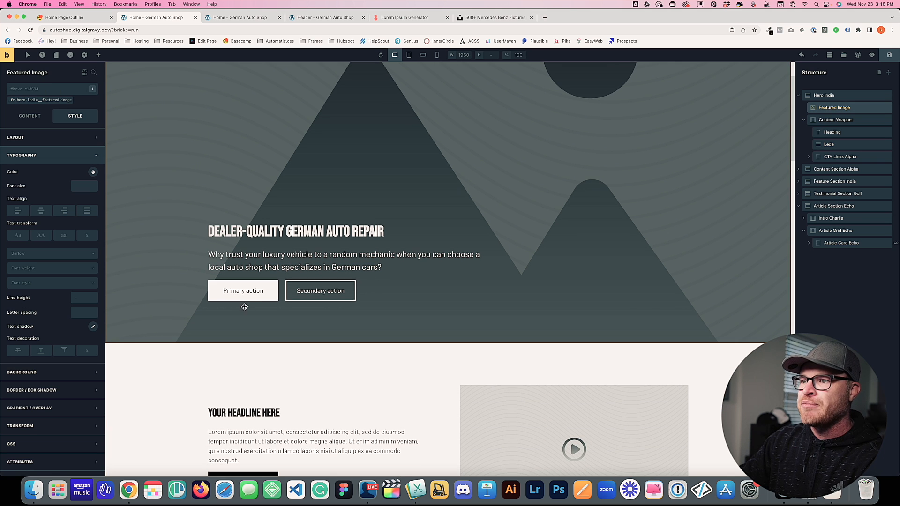
Relabel the primary hero button 'Book an Appointment'
click(244, 293)
click(38, 119)
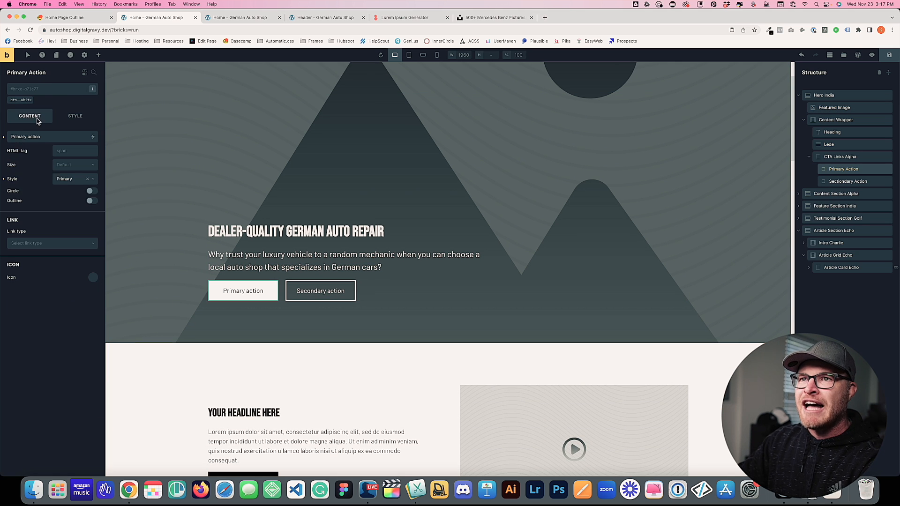
triple_click(49, 139)
text(Book an Apoin)
key(BackSpace)
text(pointment)
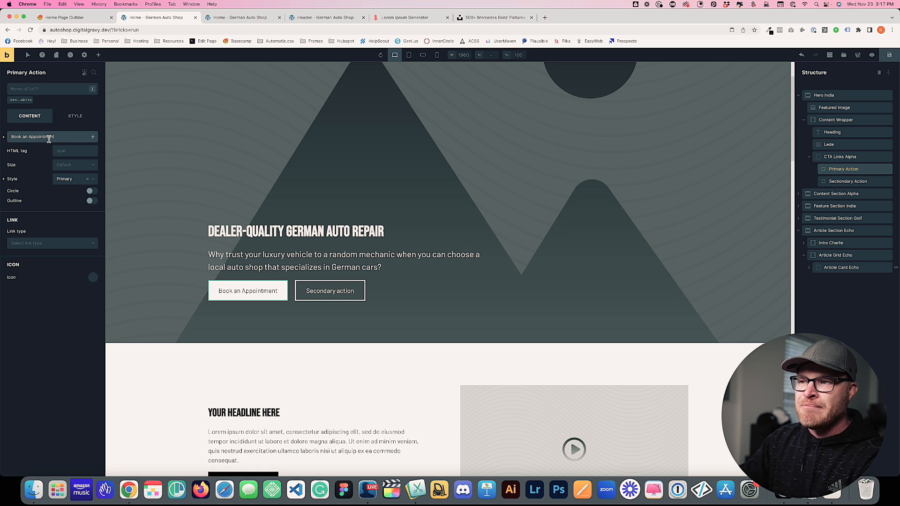
Relabel the secondary hero button 'Choose My Vehicle'
click(311, 289)
click(62, 137)
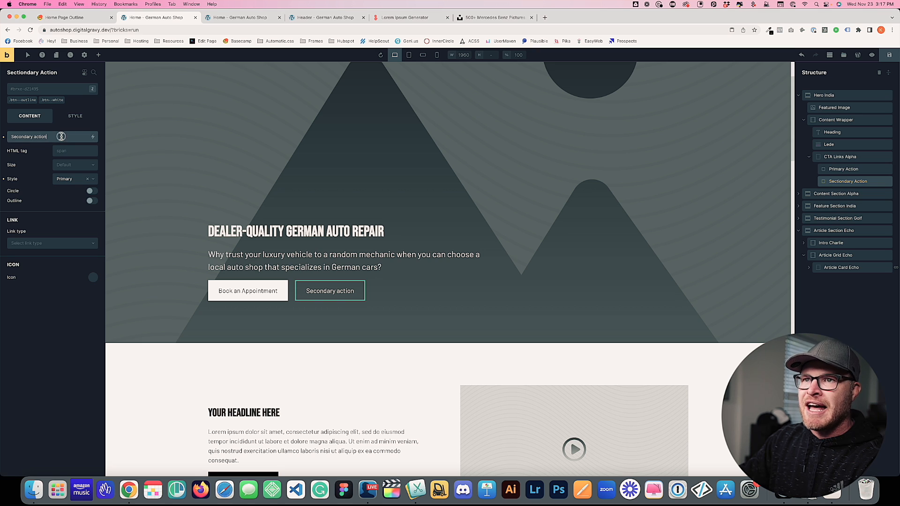
triple_click(62, 136)
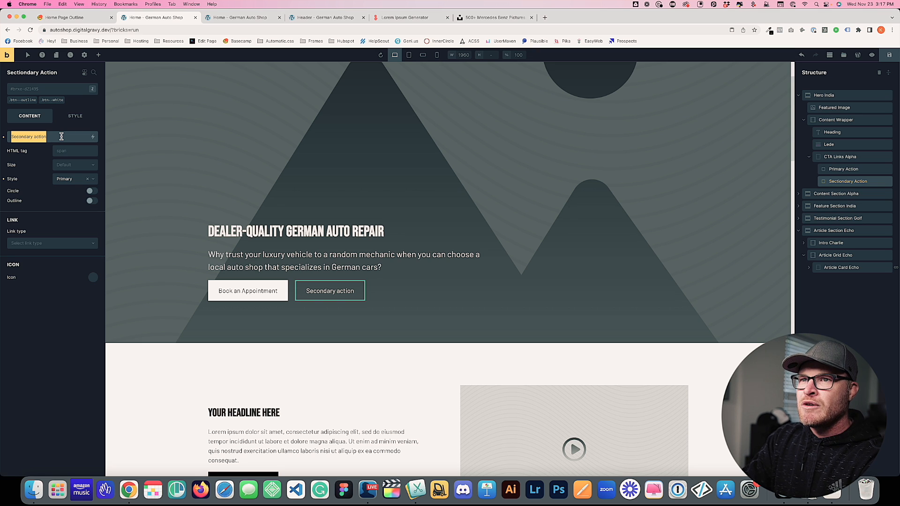
text(Choose My Vehicle)
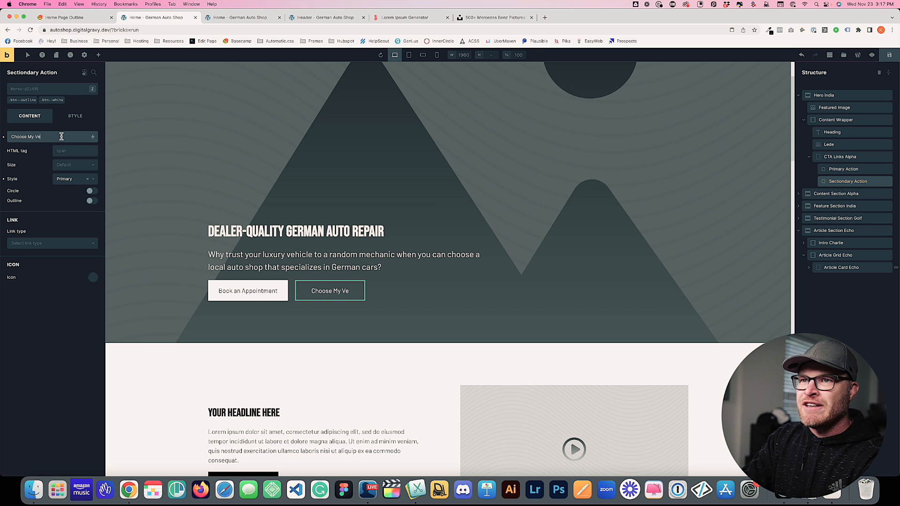
click(133, 192)
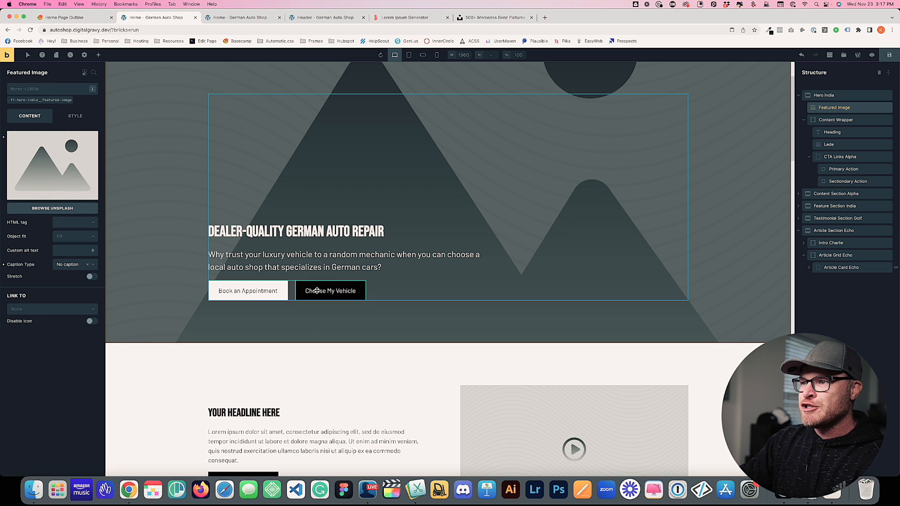
Link the Choose My Vehicle button to the external URL '#choose-vehicle'
click(340, 296)
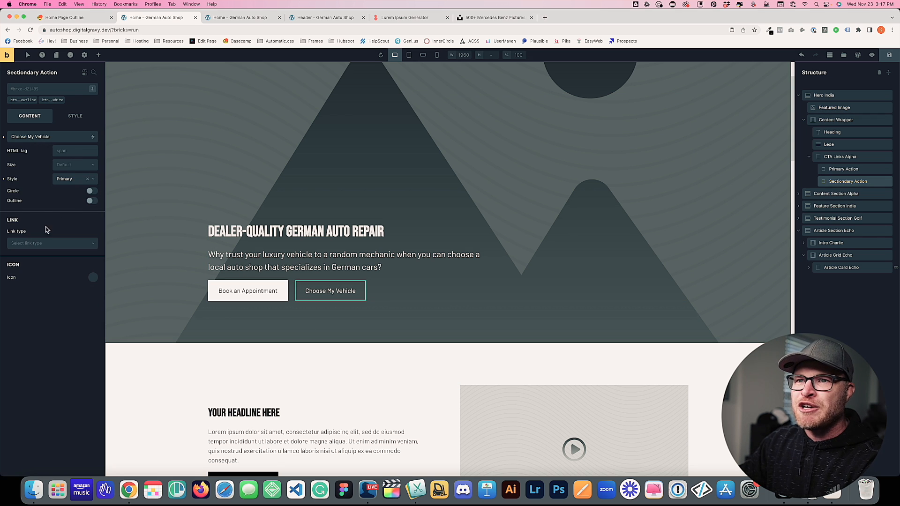
click(66, 243)
click(43, 266)
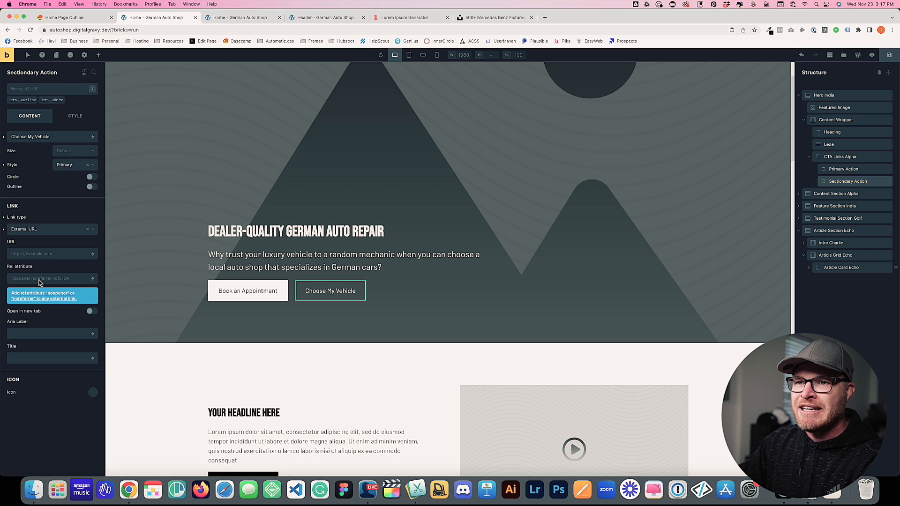
click(46, 254)
text(#choose-vehicle)
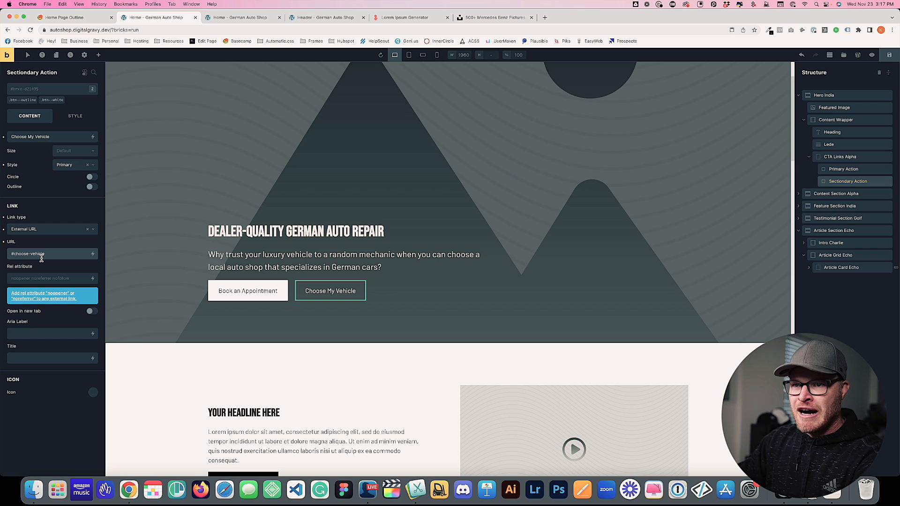
scroll(287, 210, down, 15)
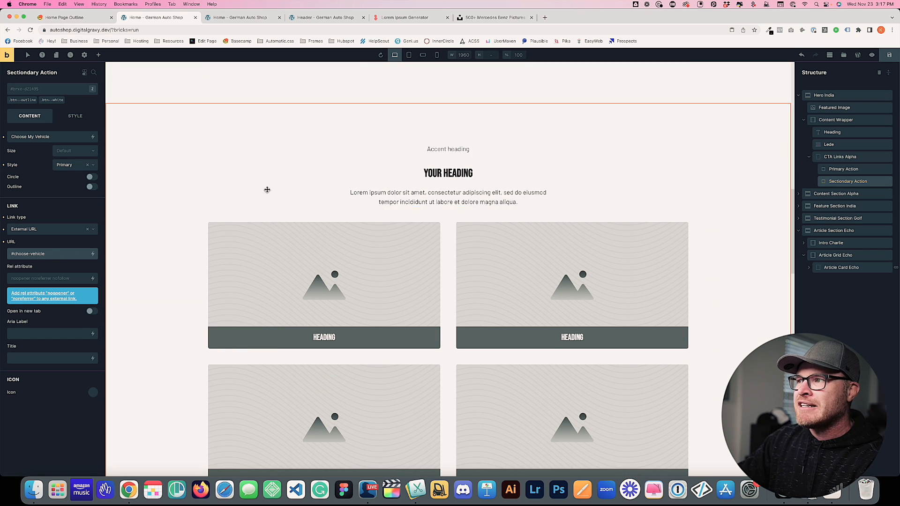
Give Feature Section India the CSS ID 'choose-vehicle' and save the page
click(200, 147)
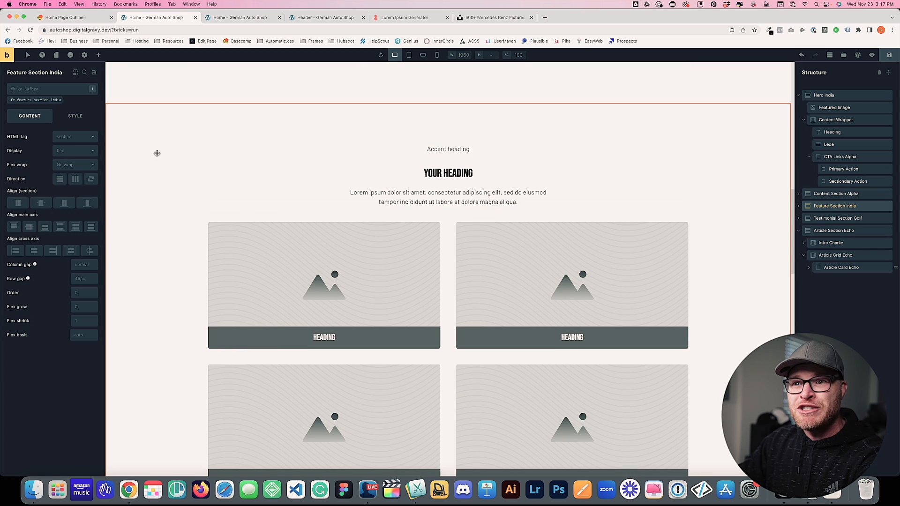
click(75, 116)
click(57, 270)
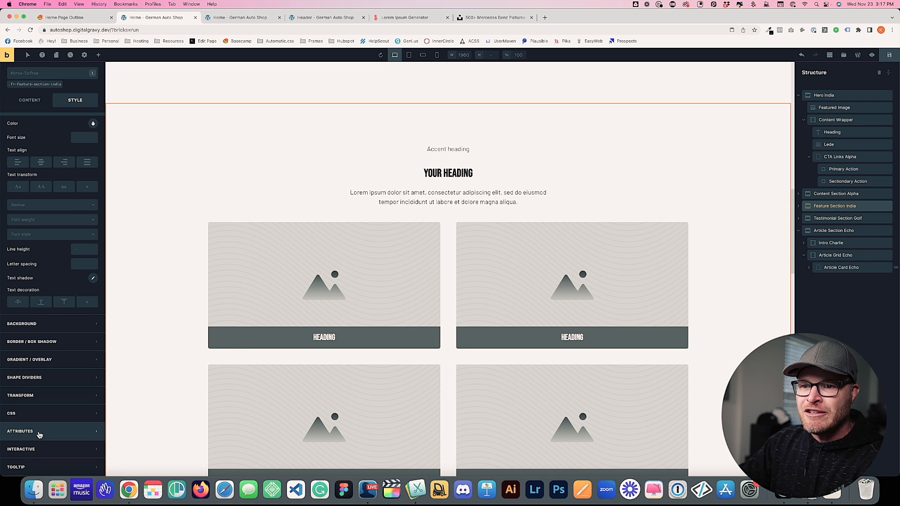
click(38, 414)
scroll(61, 323, down, 5)
click(35, 402)
text(choos)
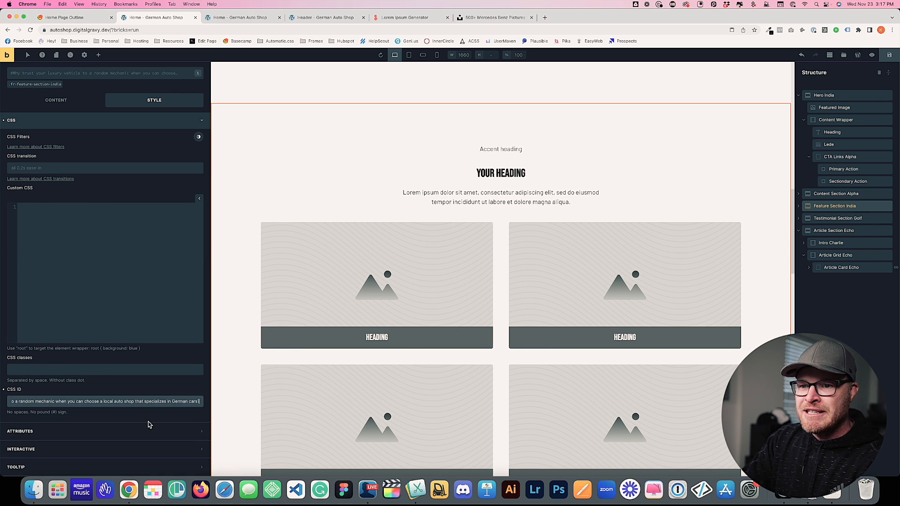
text(e-vehicle)
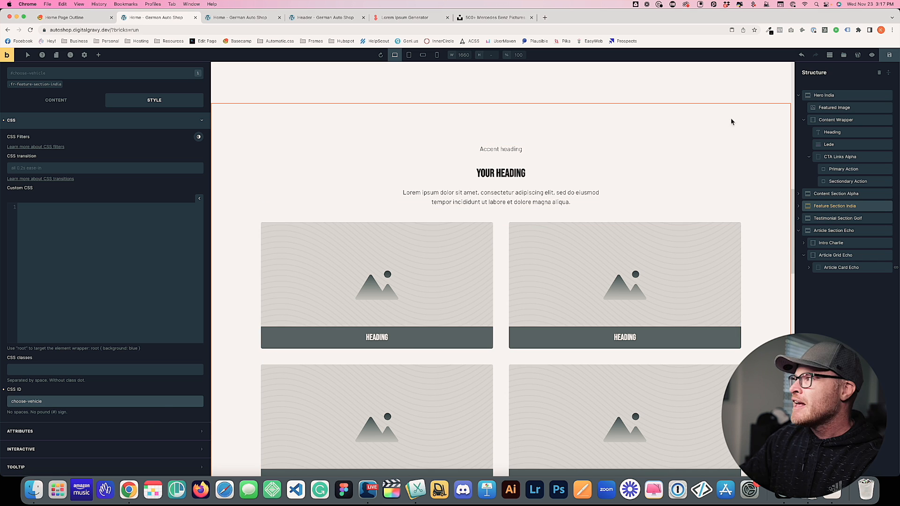
key(super+s)
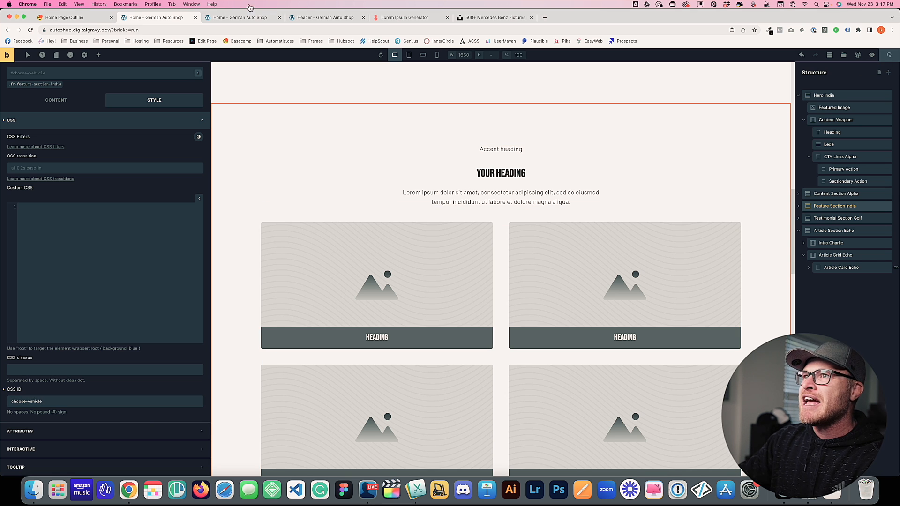
Check on the live page that Choose My Vehicle jumps down to the vehicle cards
click(219, 20)
key(super+r)
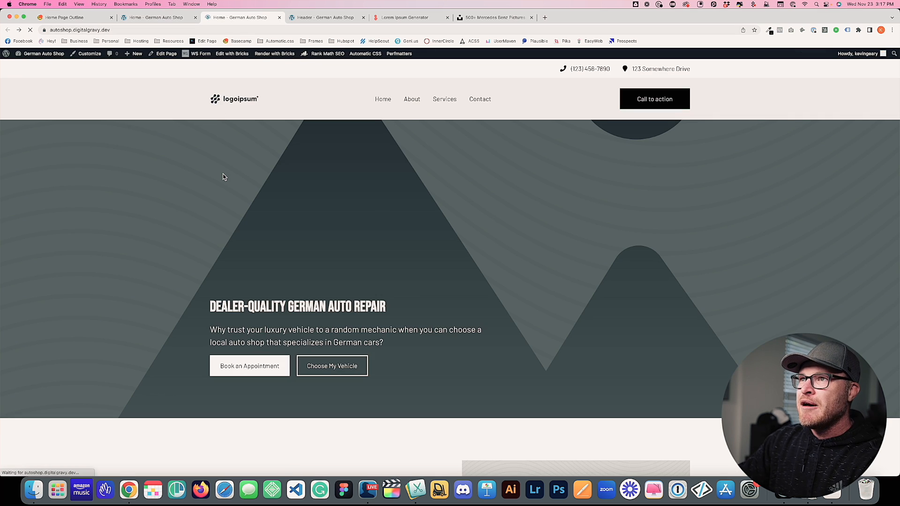
click(331, 369)
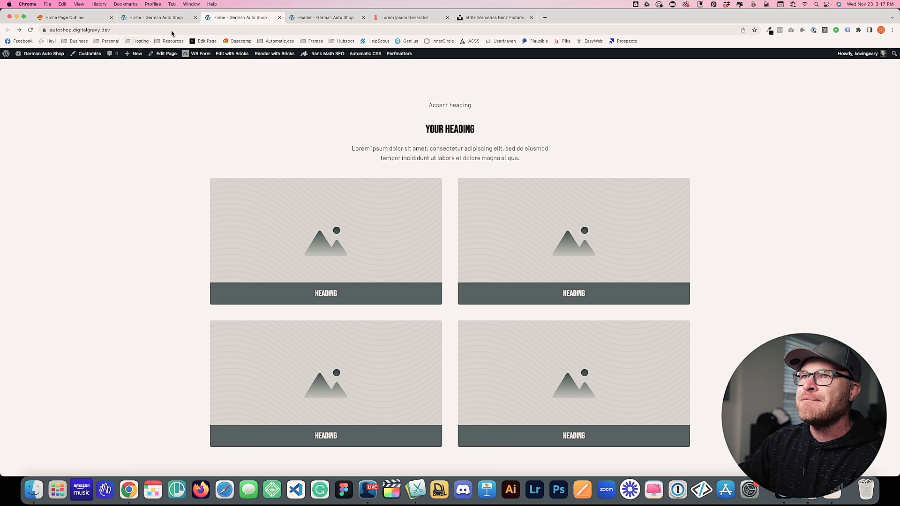
click(157, 18)
scroll(360, 202, down, 7)
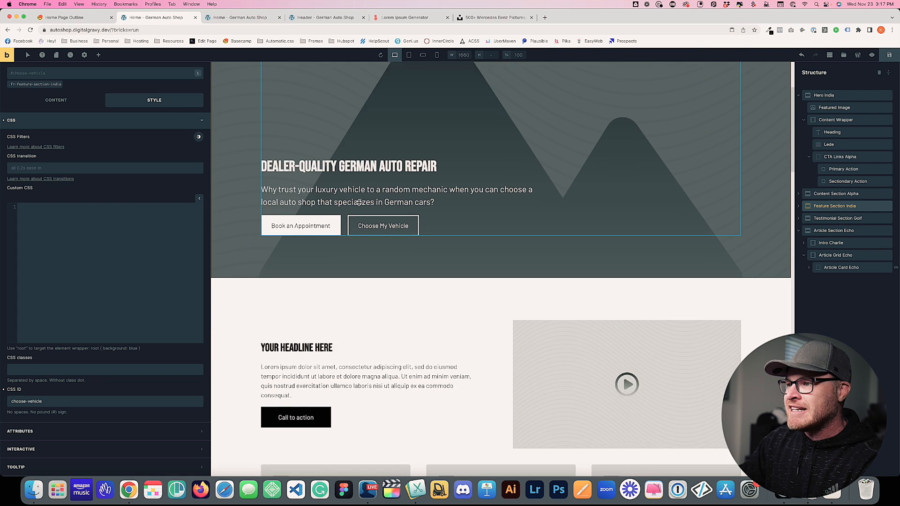
Set the intro headline to 'Meet Your German Automotive Specialists' using the outline's copy
click(89, 20)
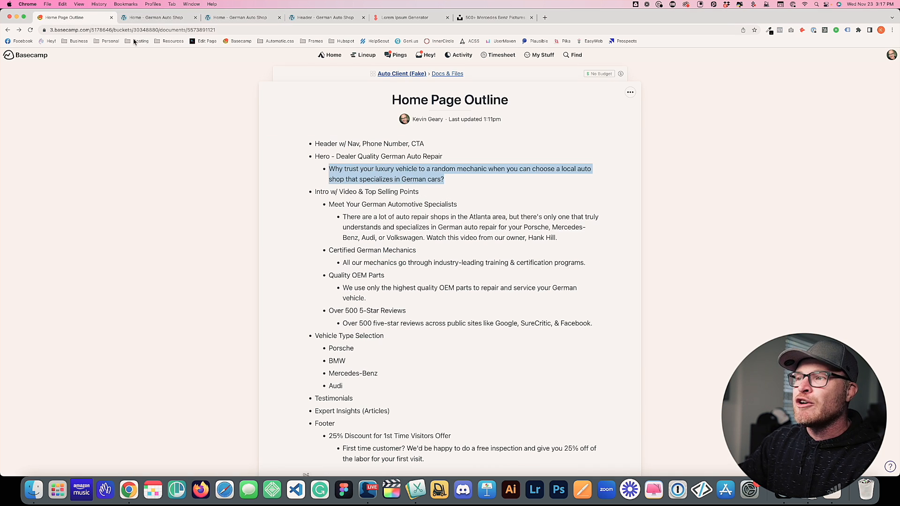
click(404, 201)
mouse_move(330, 205)
mouse_down()
mouse_move(466, 206)
mouse_move(329, 205)
mouse_up()
key(super+c)
click(466, 212)
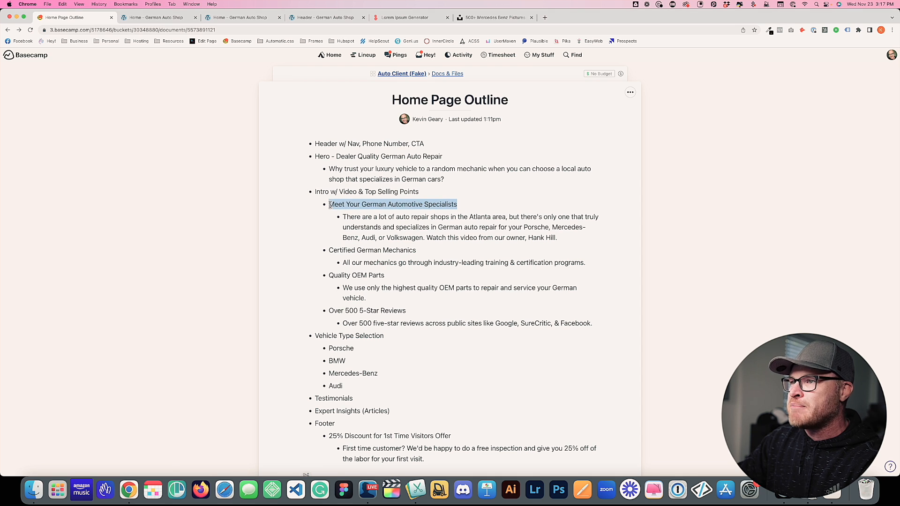
click(164, 17)
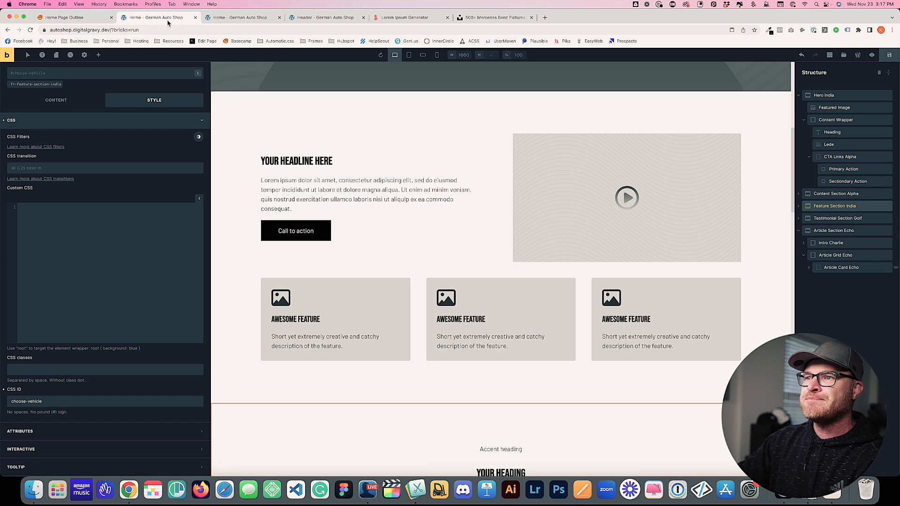
click(297, 160)
click(45, 116)
click(68, 137)
key(super+a)
key(super+v)
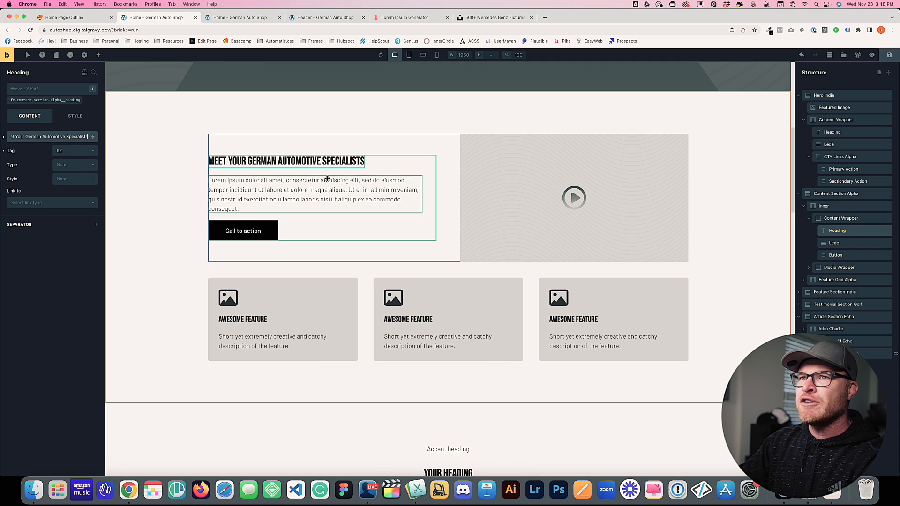
Replace the placeholder lede paragraph with the outline's Atlanta German-repair intro copy
click(246, 20)
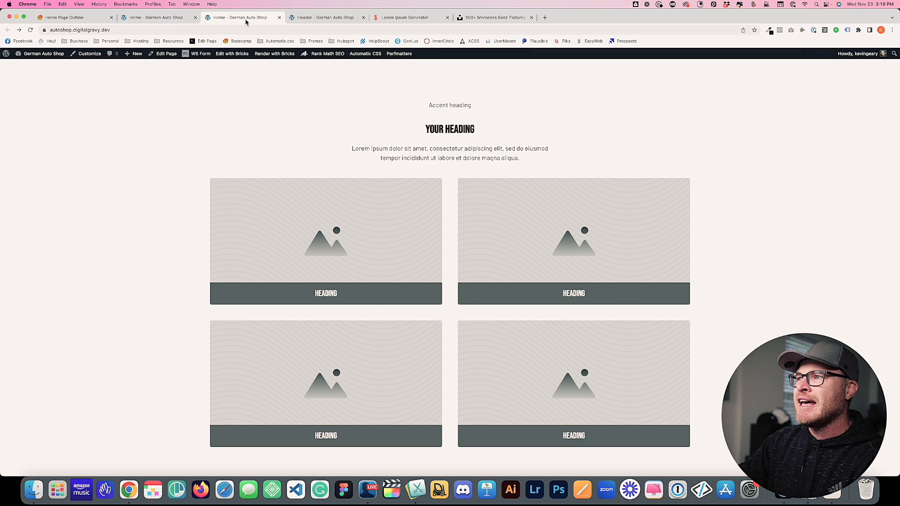
click(78, 21)
drag(344, 218, 554, 239)
key(super+c)
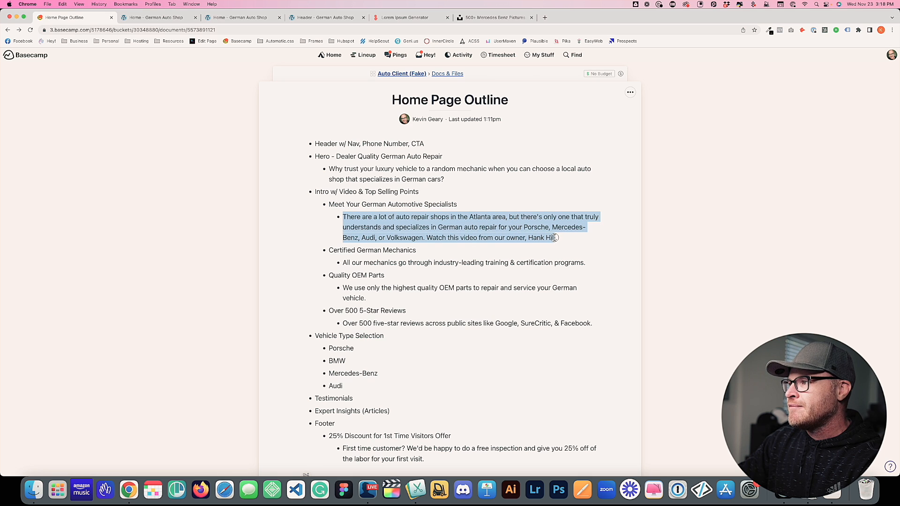
click(156, 17)
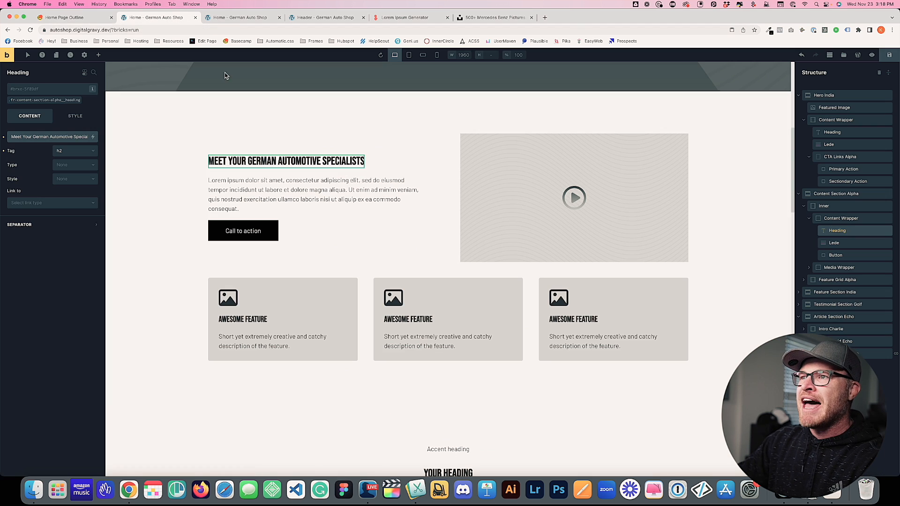
click(244, 192)
click(54, 141)
key(super+a)
key(super+v)
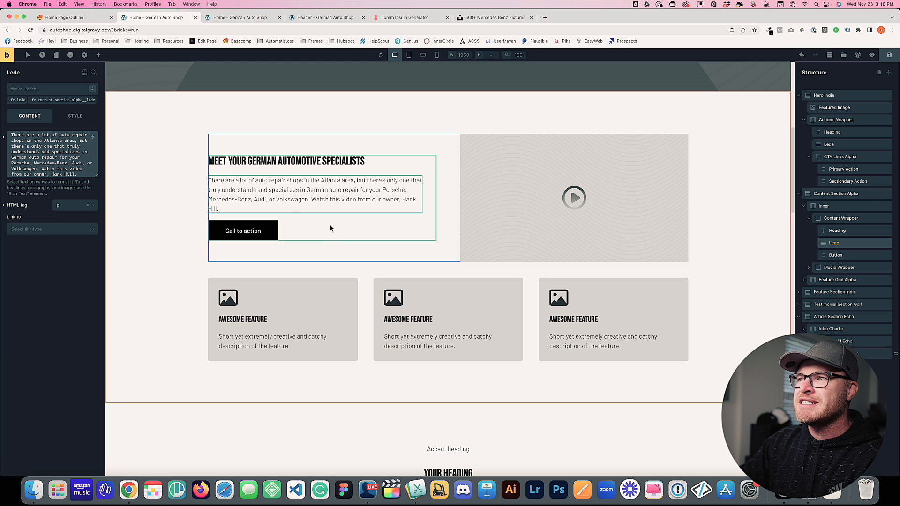
Set the Lede class width to 48ch with a 100% max width
click(62, 102)
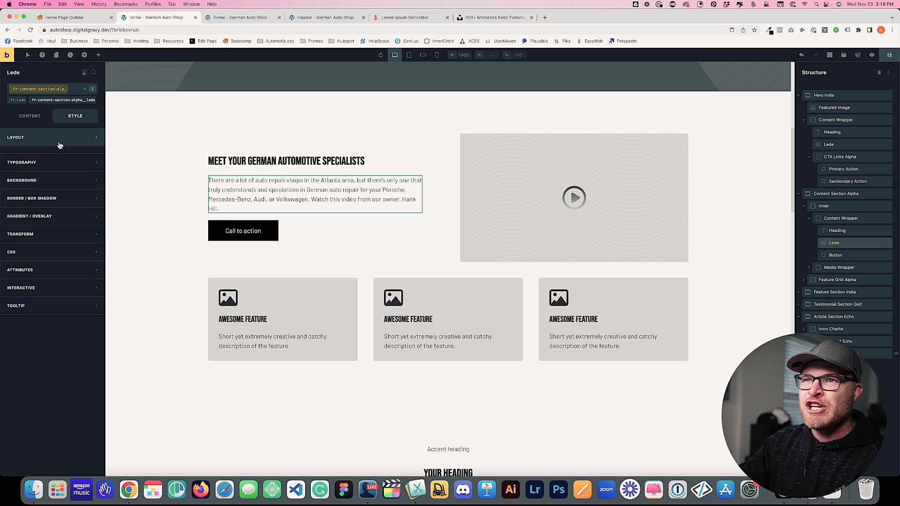
click(58, 143)
click(87, 283)
text(48ch)
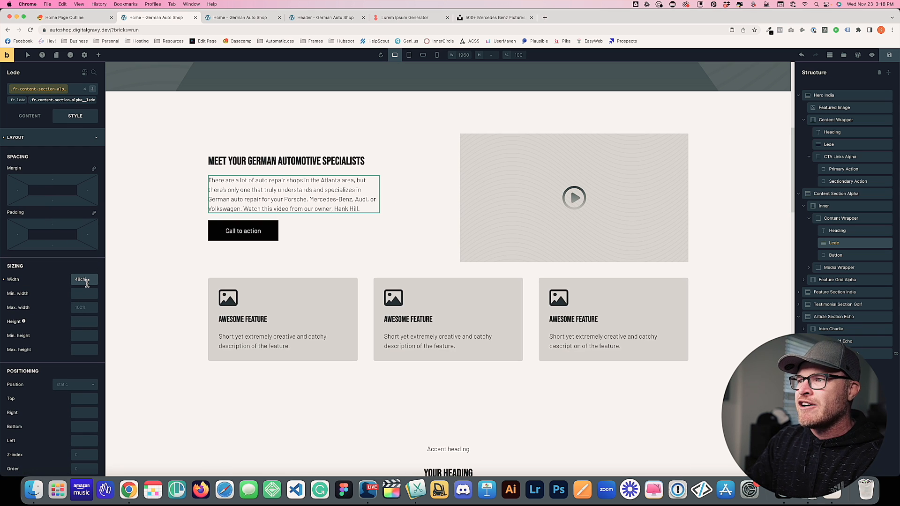
click(89, 309)
text(100%)
Relabel the call-to-action button 'More About Us'
click(732, 202)
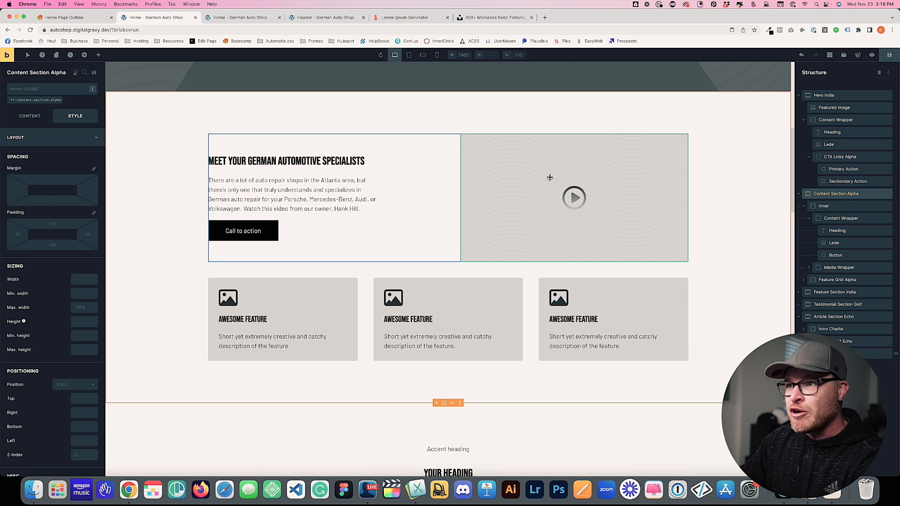
click(267, 231)
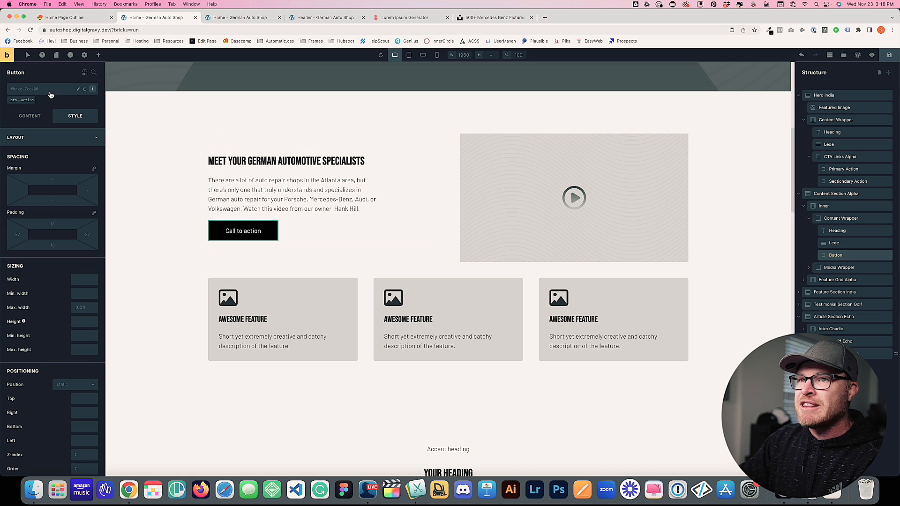
click(30, 116)
triple_click(45, 139)
text(sb)
text(About)
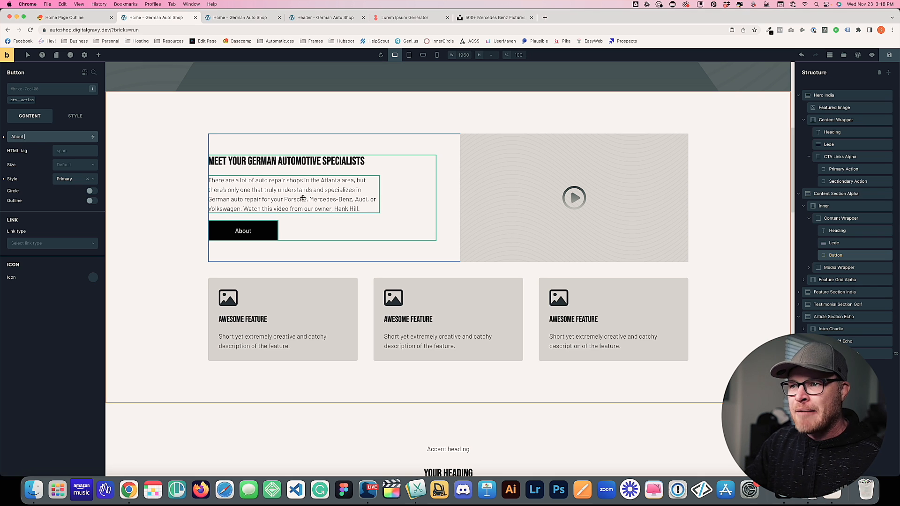
key(super+a)
text(More About Us)
click(215, 269)
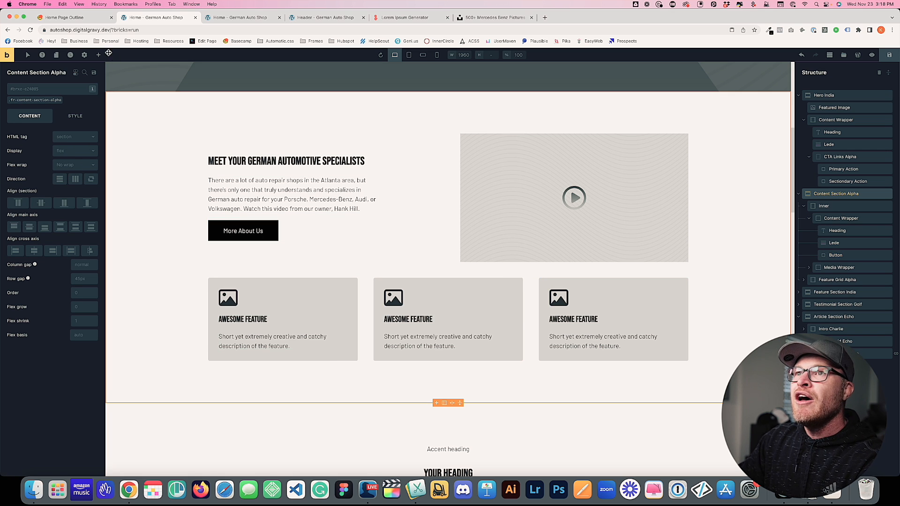
Paste 'Certified German Mechanics' from the outline as the first feature card heading
key(super+1)
drag(329, 251, 414, 251)
key(super+c)
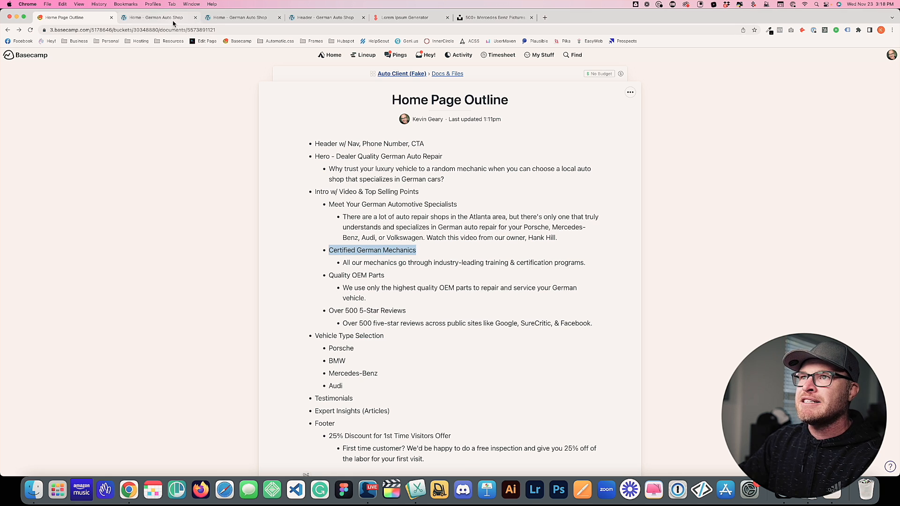
key(super+2)
click(240, 319)
click(58, 137)
key(super+a)
key(super+v)
Title the second feature card 'Quality OEM Parts'
click(75, 17)
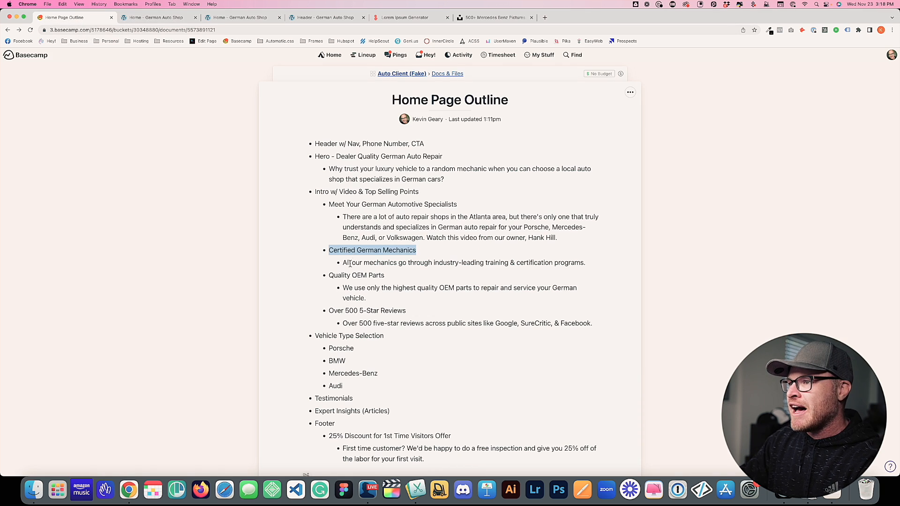
drag(330, 275, 385, 276)
click(342, 282)
triple_click(384, 276)
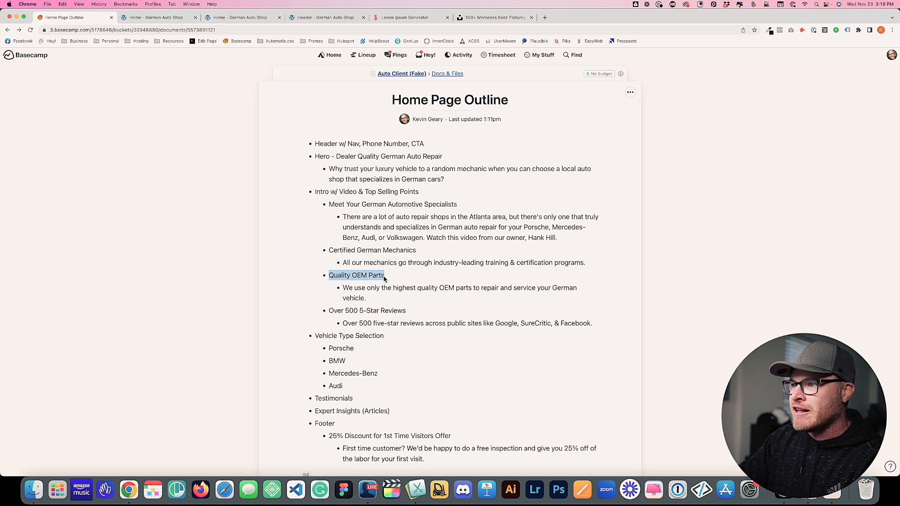
click(156, 18)
click(408, 320)
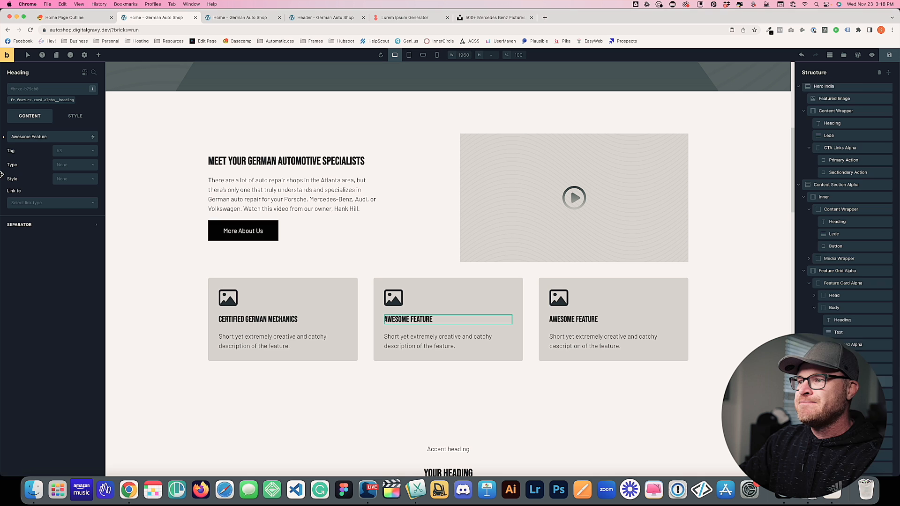
click(26, 140)
key(super+a)
key(super+v)
Title the third feature card 'Over 500 5-Star Reviews'
click(65, 18)
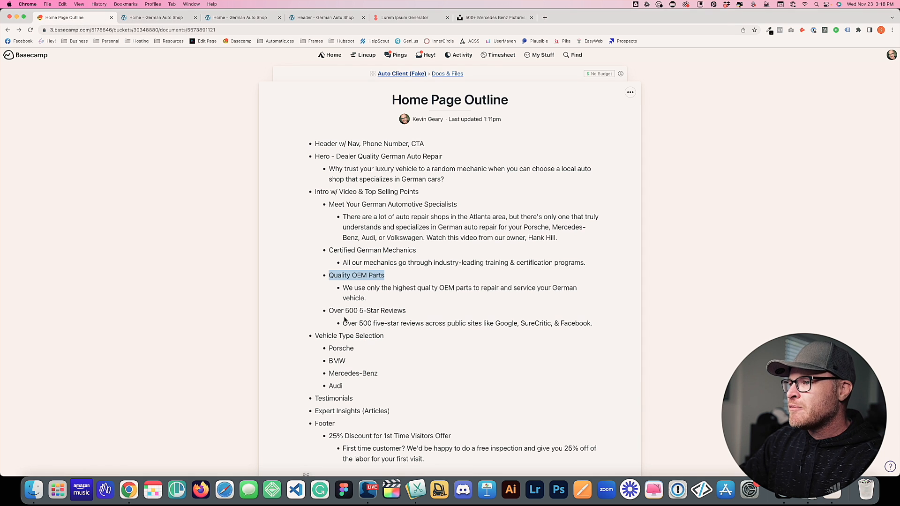
drag(330, 312, 406, 313)
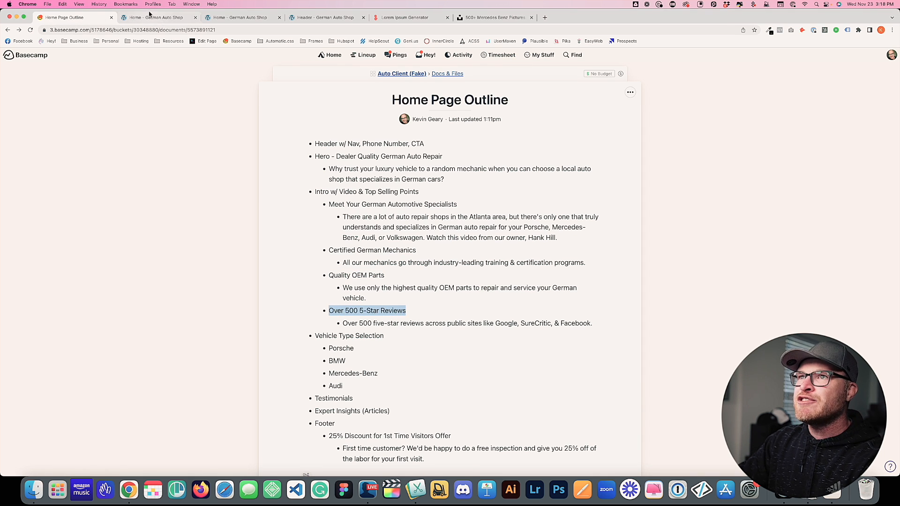
click(156, 18)
click(580, 319)
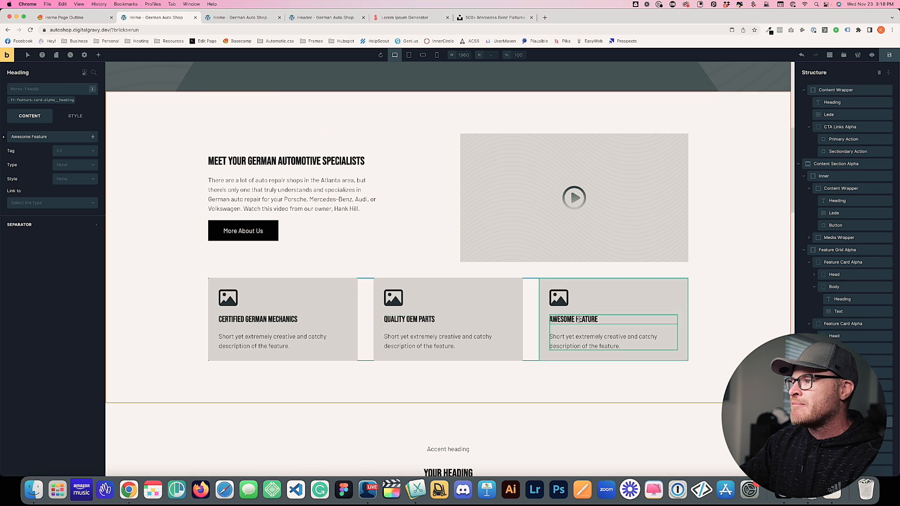
click(44, 139)
key(super+a)
key(super+v)
Replace the first card's placeholder text with the outline's certified mechanics description
click(65, 17)
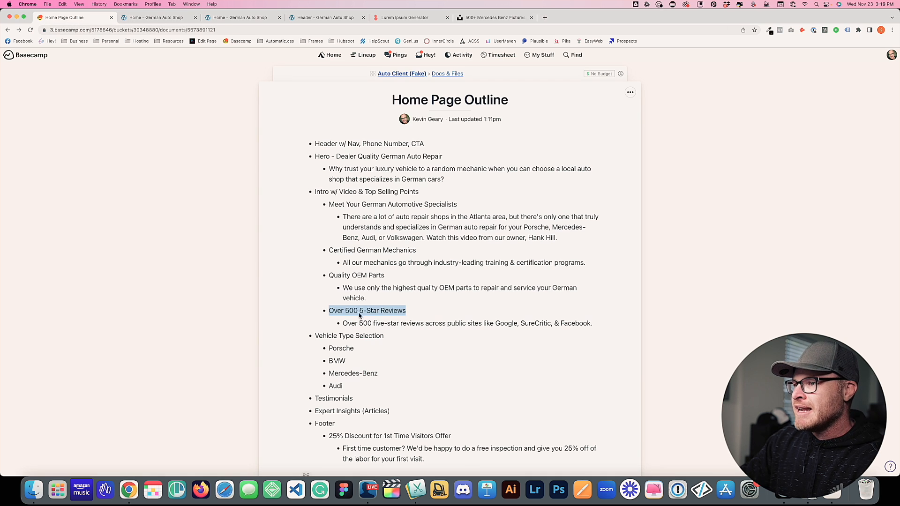
drag(344, 268, 589, 265)
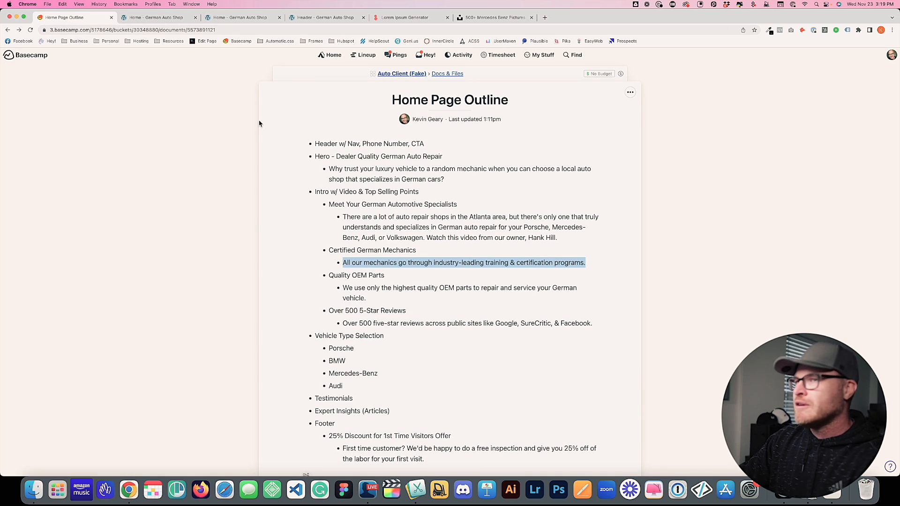
click(156, 17)
click(281, 342)
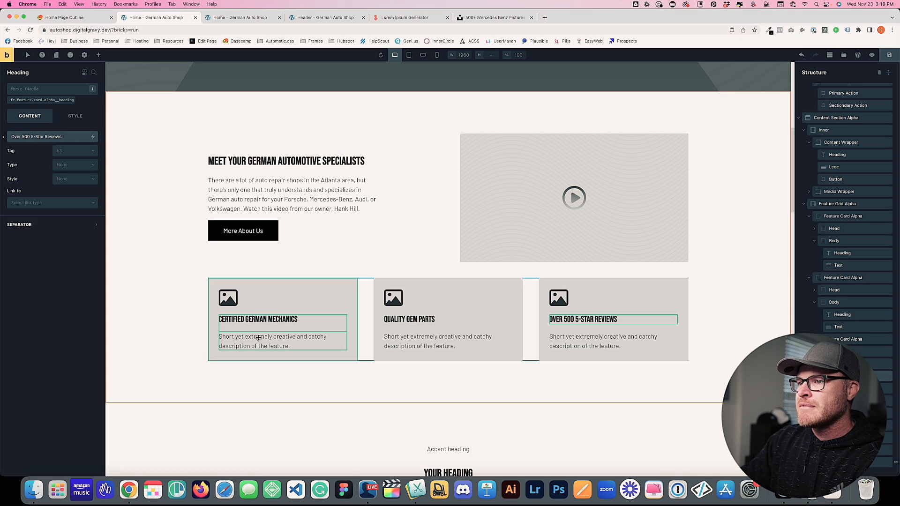
click(49, 156)
key(super+a)
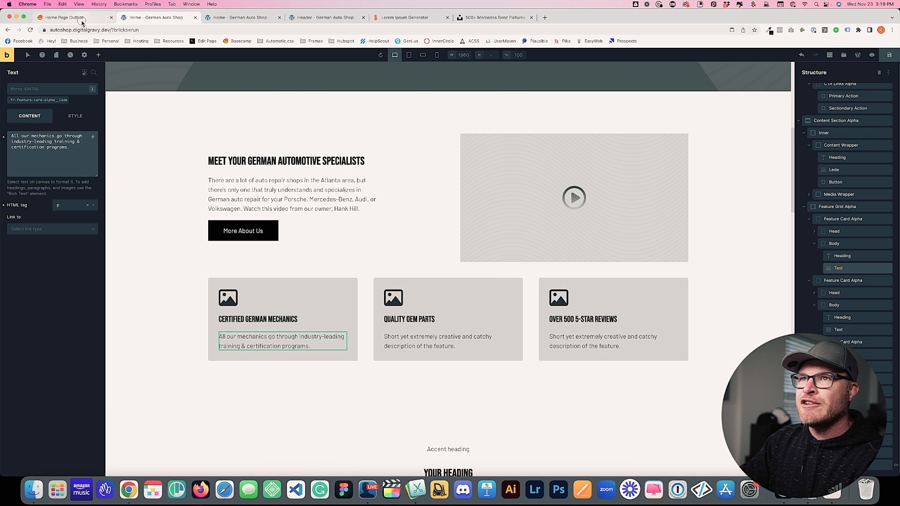
Paste the outline's Quality OEM Parts description into the second card's text
click(65, 17)
drag(370, 301, 342, 287)
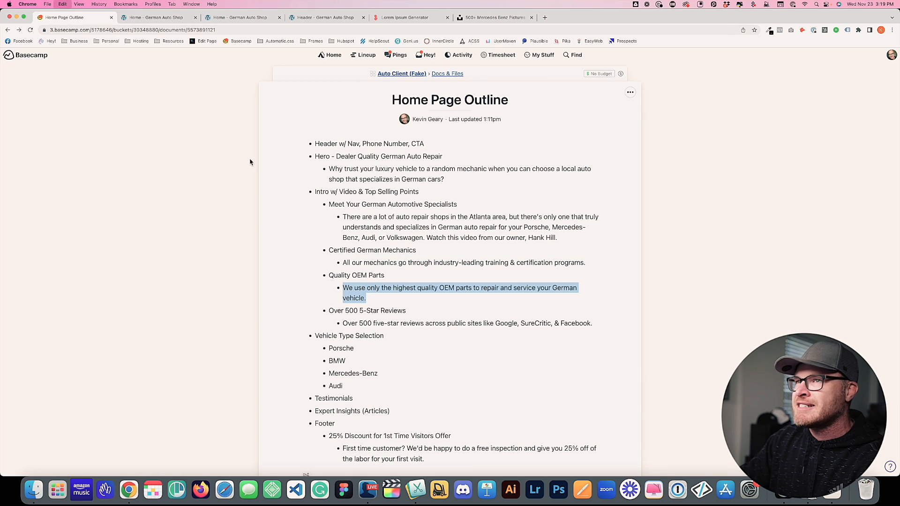
click(157, 17)
click(448, 342)
click(35, 151)
key(super+a)
key(super+v)
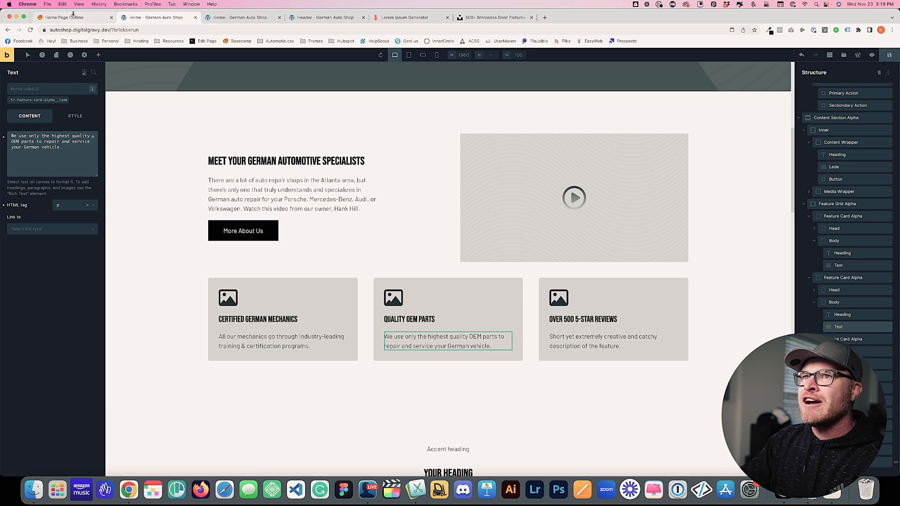
Paste the outline's five-star reviews description into the third card's text
click(75, 18)
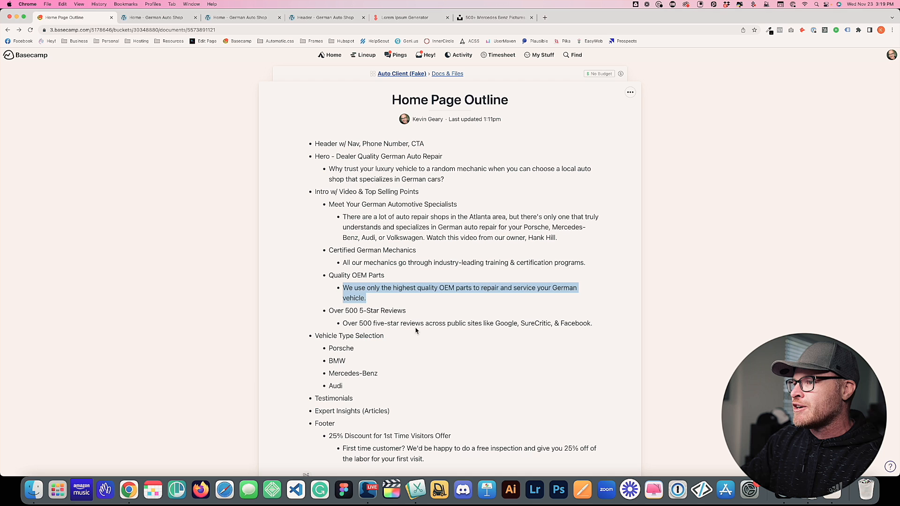
drag(594, 324, 334, 324)
key(super+c)
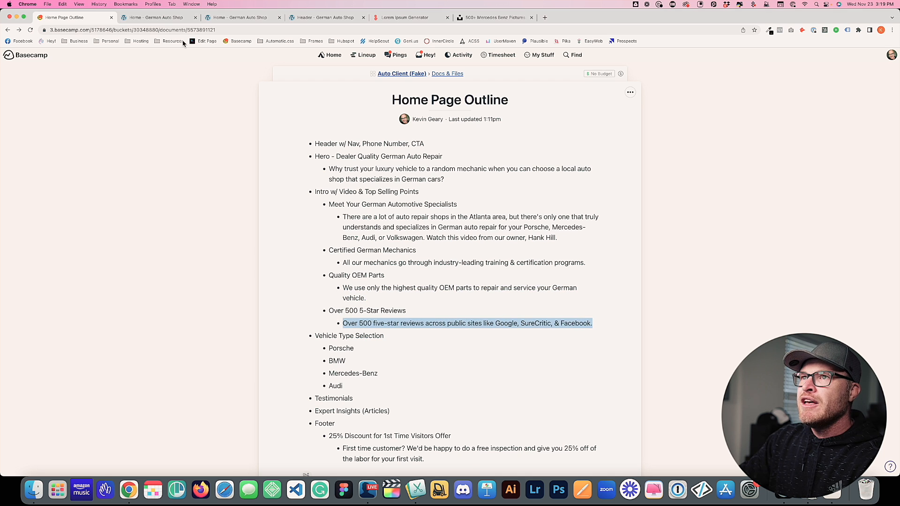
click(158, 18)
click(587, 339)
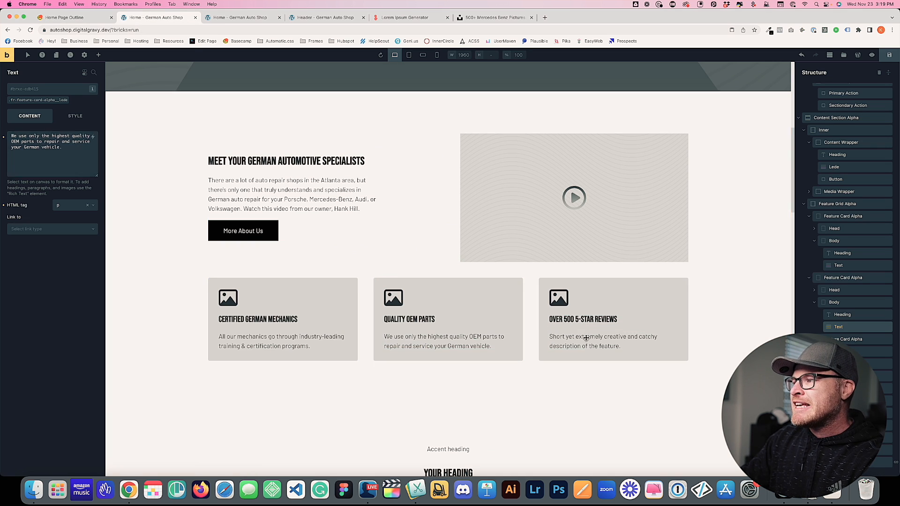
click(71, 147)
key(super+a)
key(super+v)
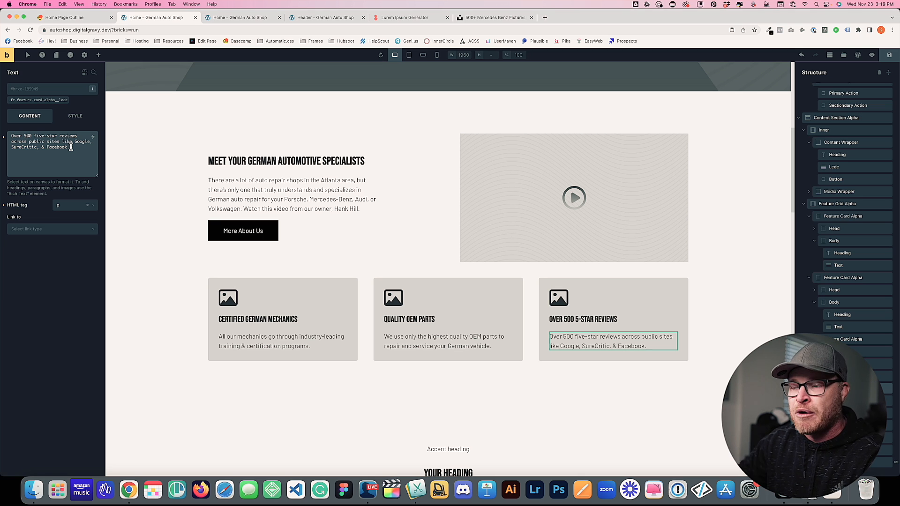
scroll(286, 279, down, 5)
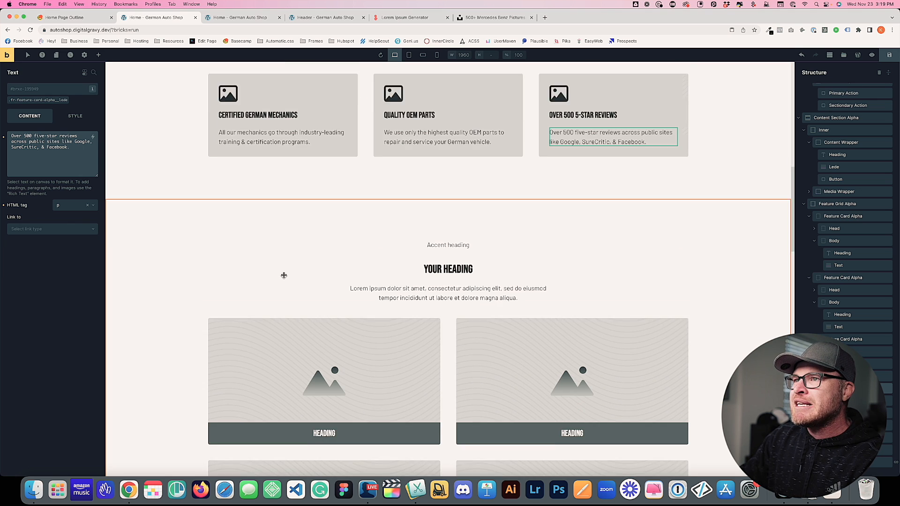
click(78, 17)
click(181, 17)
scroll(309, 222, up, 5)
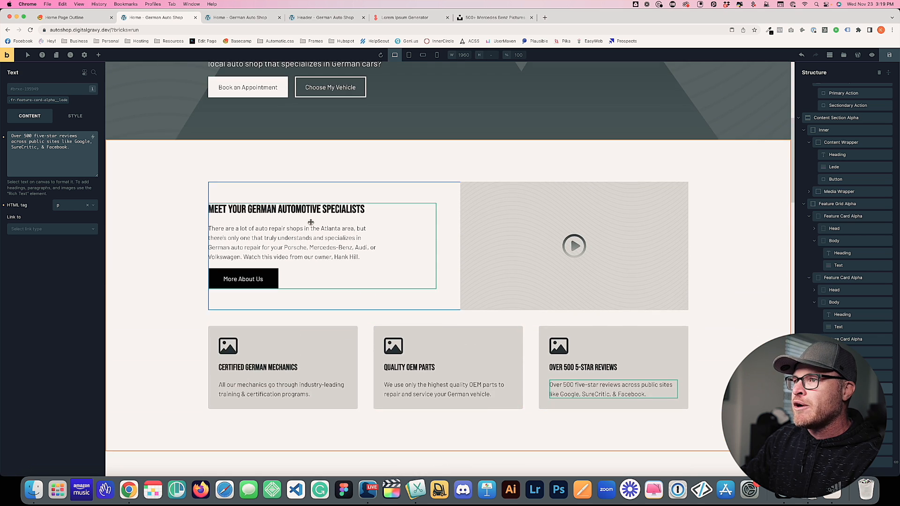
scroll(311, 222, down, 5)
Give Feature Section India the ACSS Base palette's base-ultra-light background colour
click(178, 280)
click(75, 116)
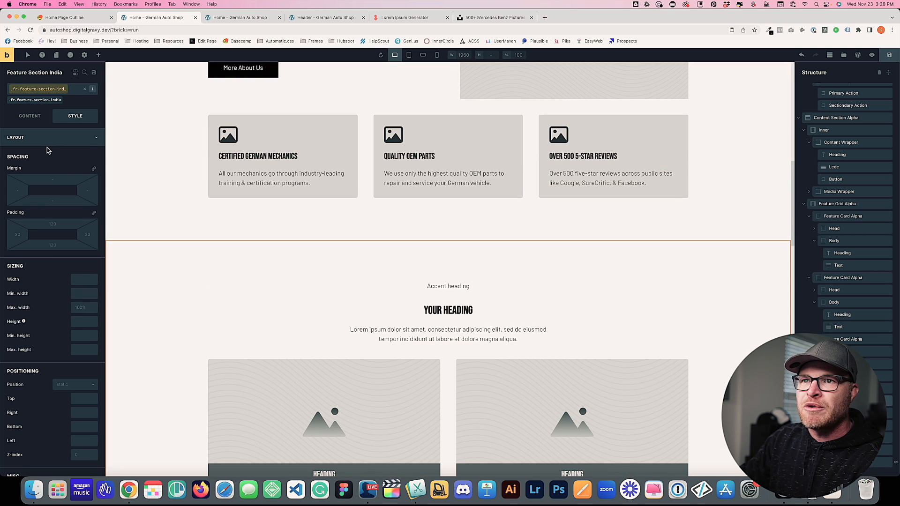
click(47, 139)
click(12, 174)
click(53, 208)
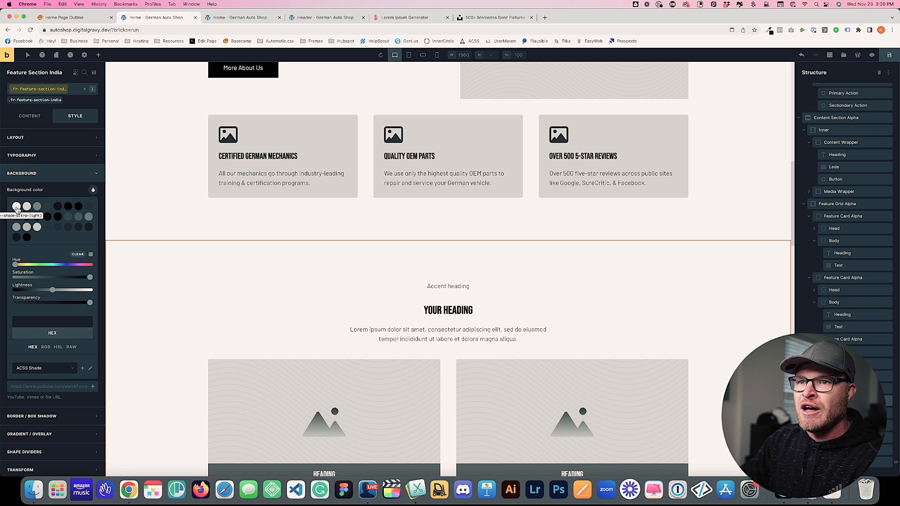
click(46, 371)
click(41, 426)
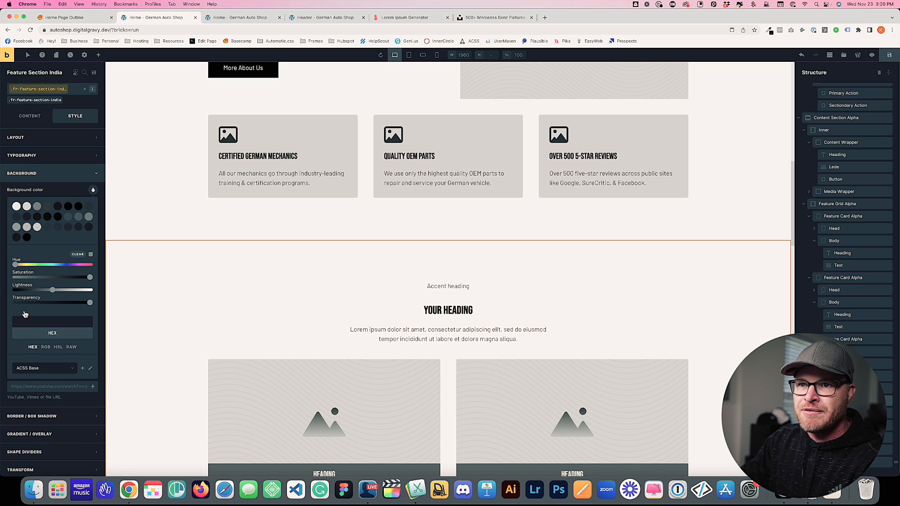
click(17, 208)
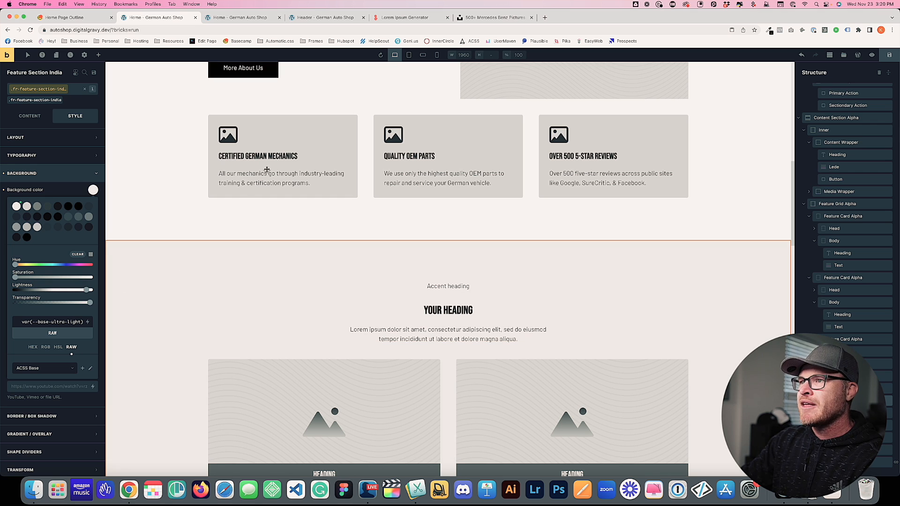
Give the feature cards the same base-ultra-light background
click(314, 127)
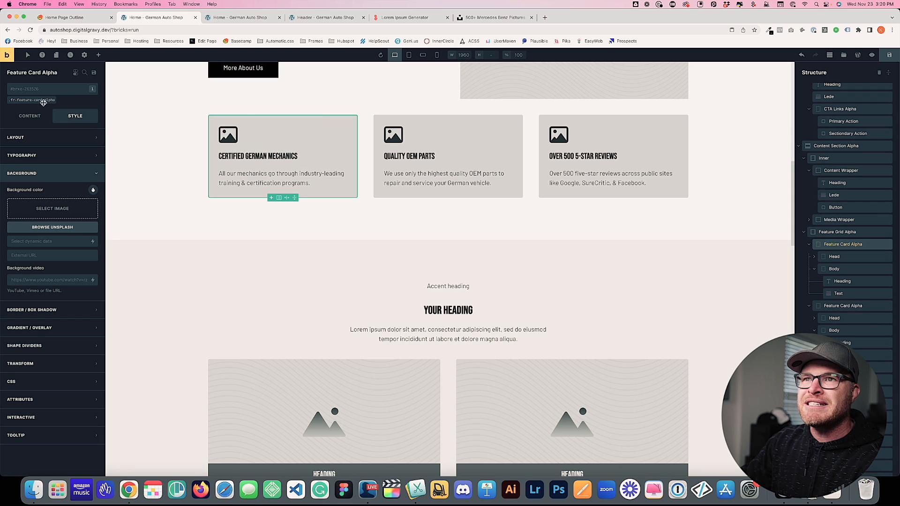
click(92, 189)
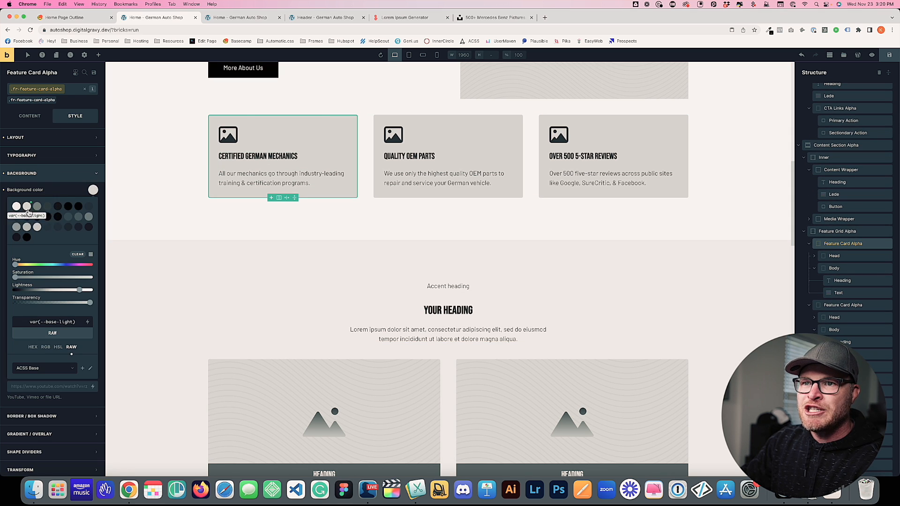
click(17, 209)
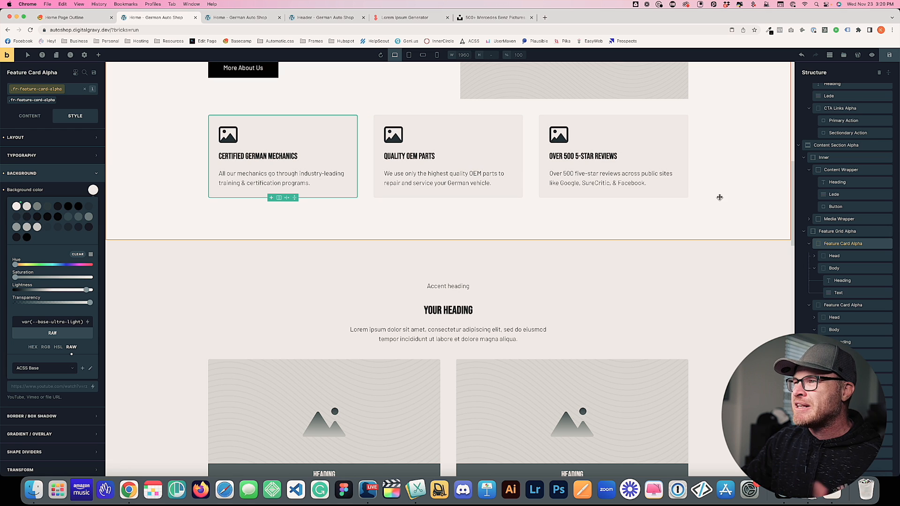
click(615, 223)
scroll(615, 224, down, 2)
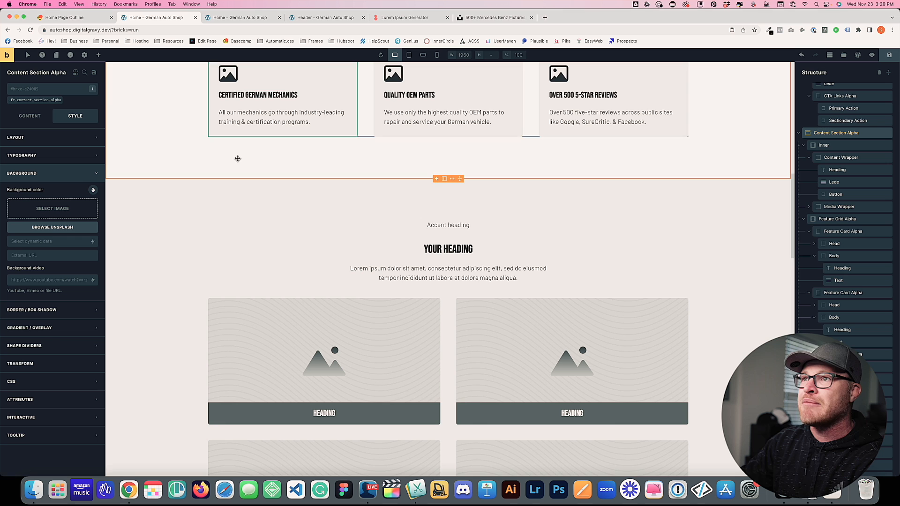
Check the outline, then start the first vehicle card heading as 'Porsche'
scroll(239, 259, down, 5)
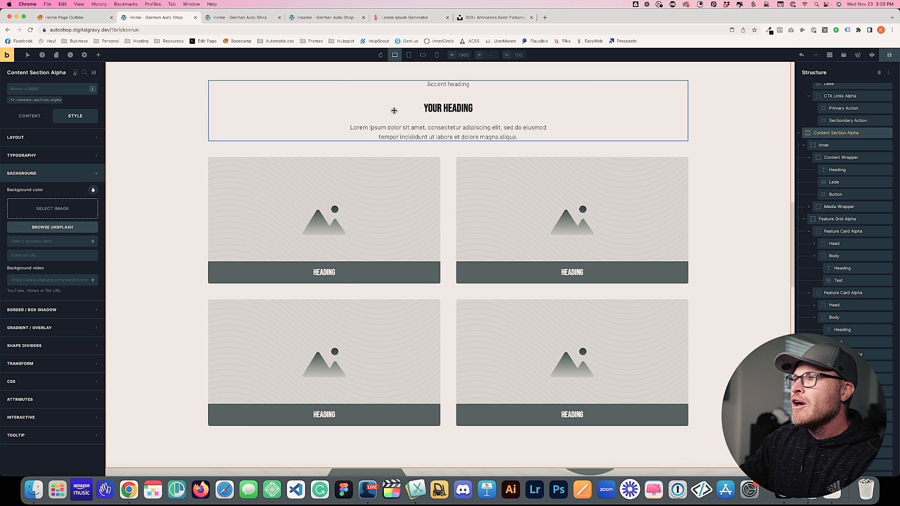
click(65, 18)
scroll(399, 311, down, 3)
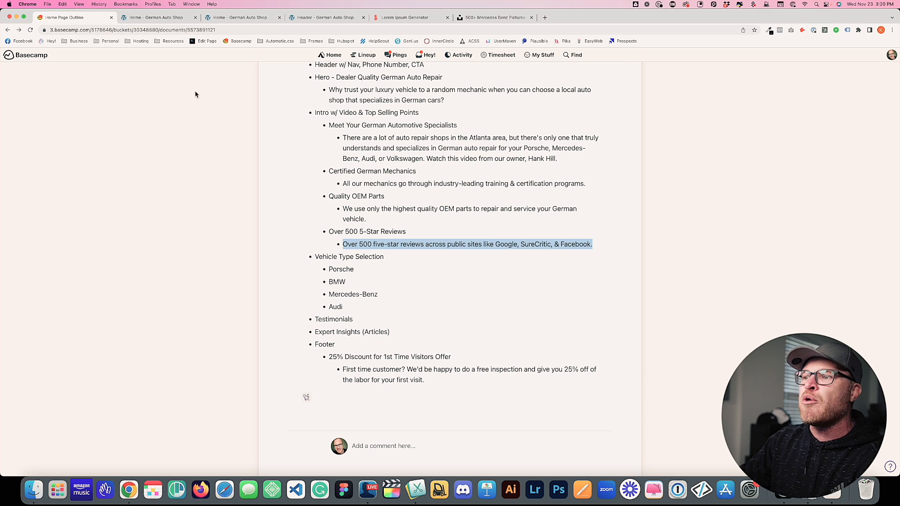
click(141, 17)
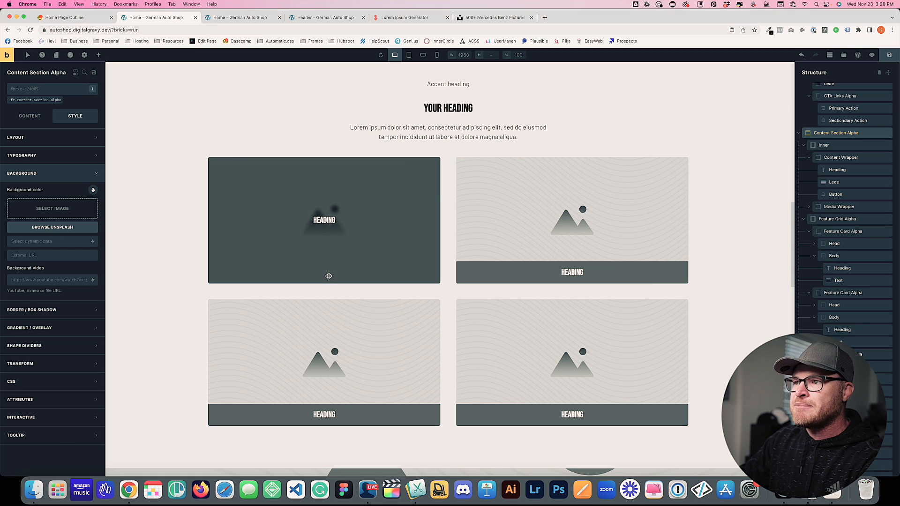
click(316, 230)
click(321, 221)
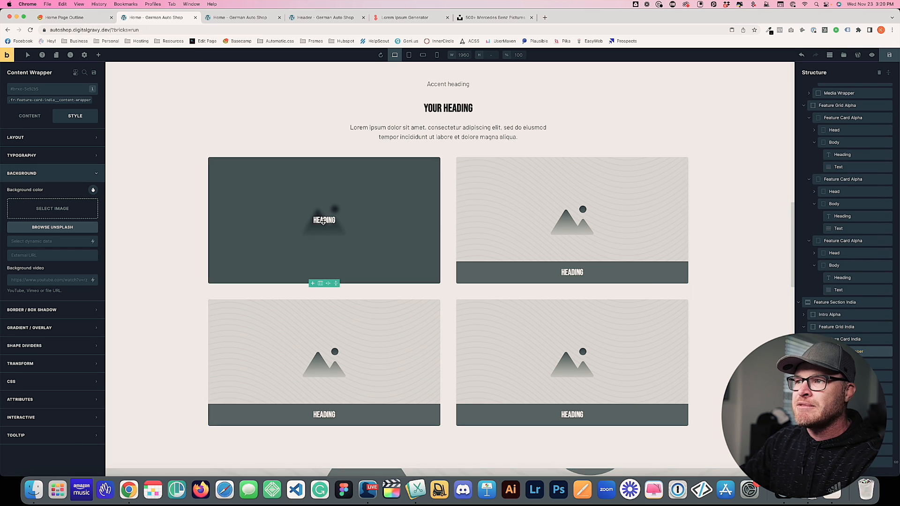
click(30, 125)
double_click(48, 145)
text(OP)
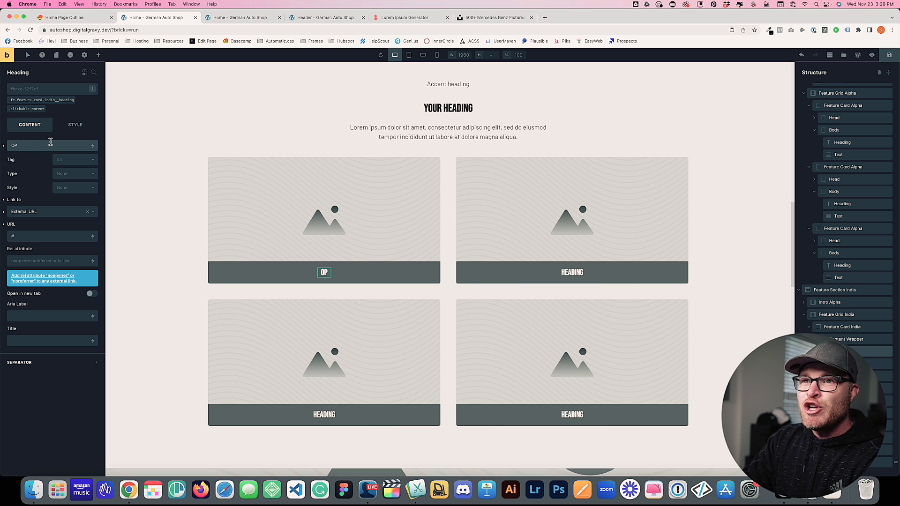
key(BackSpace)
key(BackSpace)
text(Porsche)
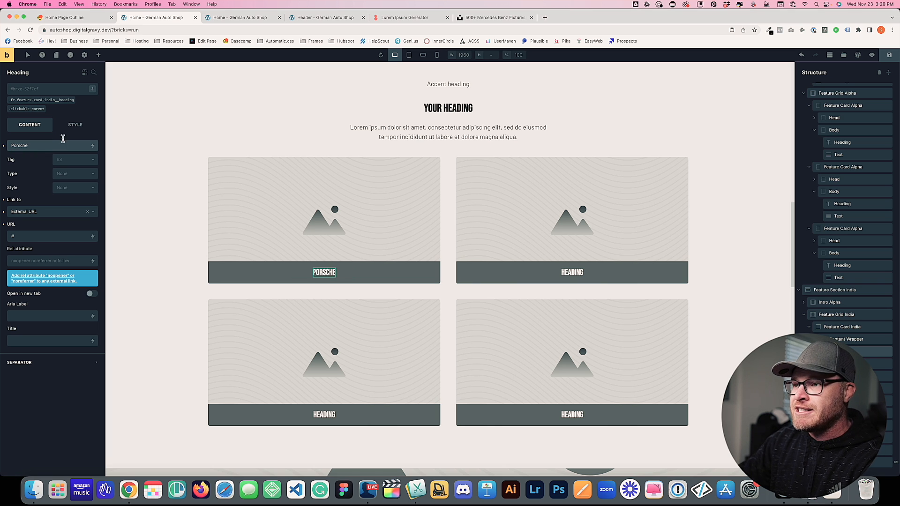
Head the second card 'BMW Repair' and complete the first as 'Porsche Repair'
click(570, 230)
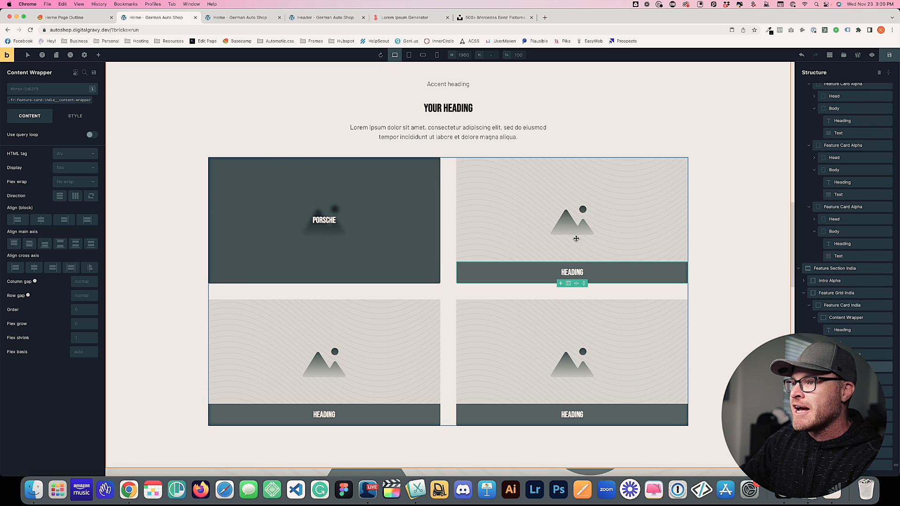
click(572, 220)
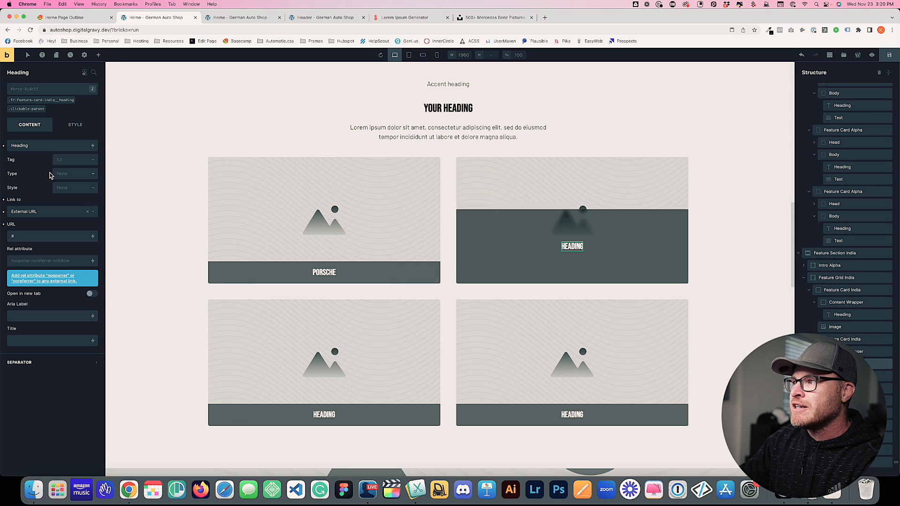
double_click(28, 149)
text(BMW Repair)
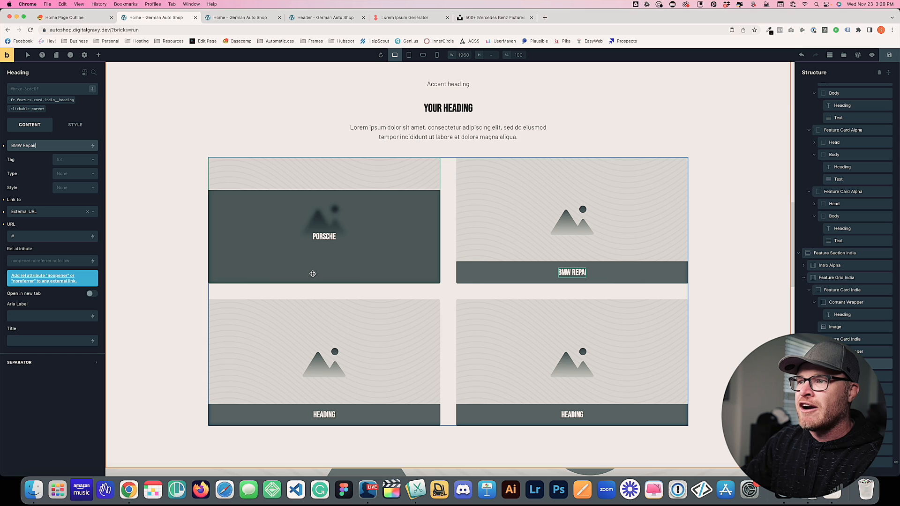
click(329, 218)
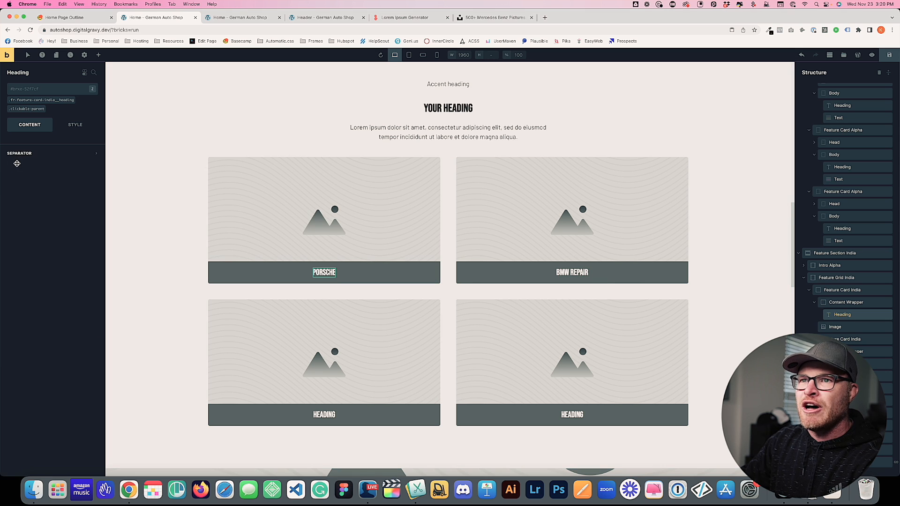
click(41, 146)
text(Repair)
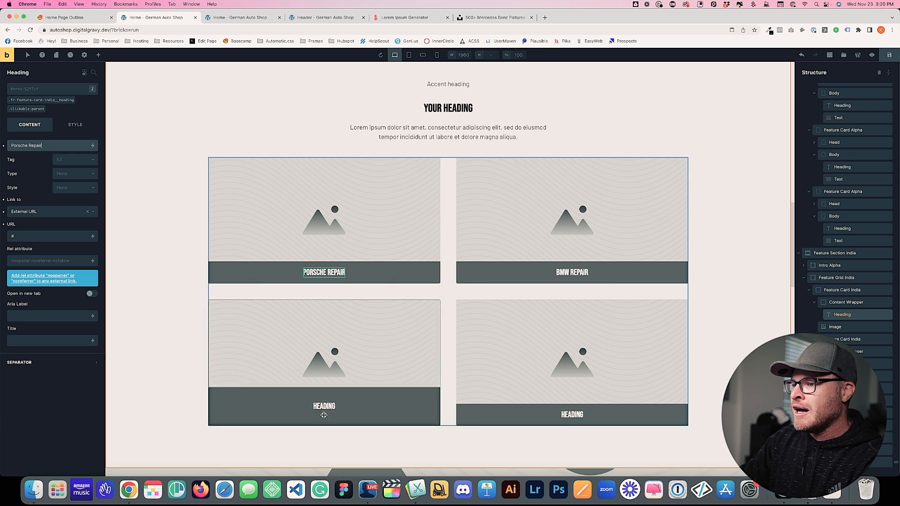
Title the third vehicle card 'Mercedes-Benz Repair'
click(328, 416)
click(45, 146)
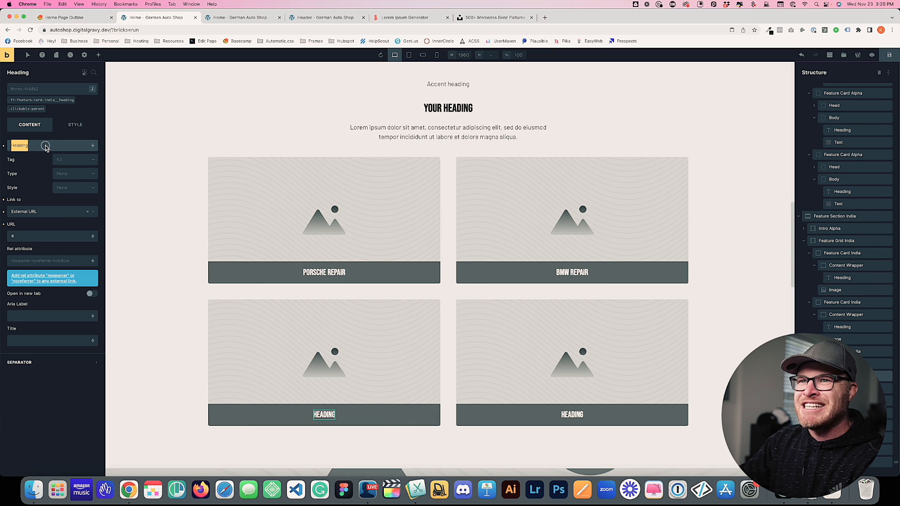
double_click(46, 146)
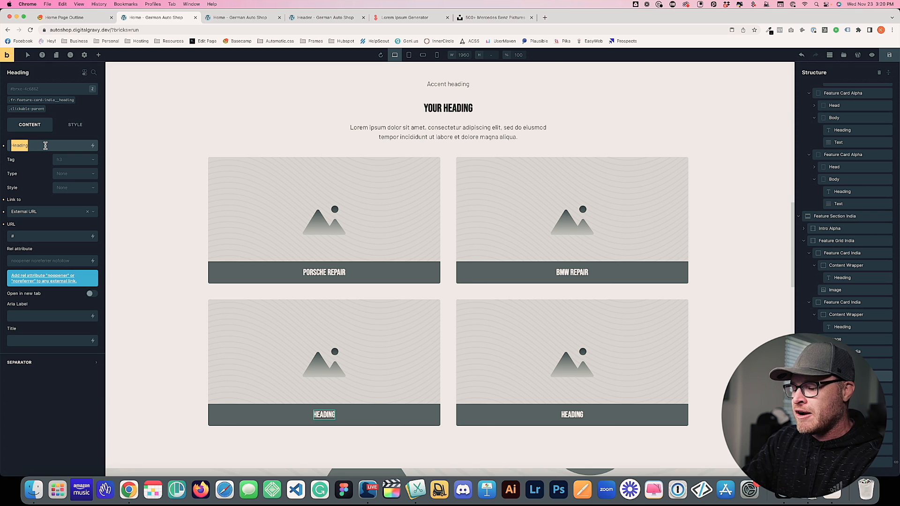
text(Mercedes-Benz Repair)
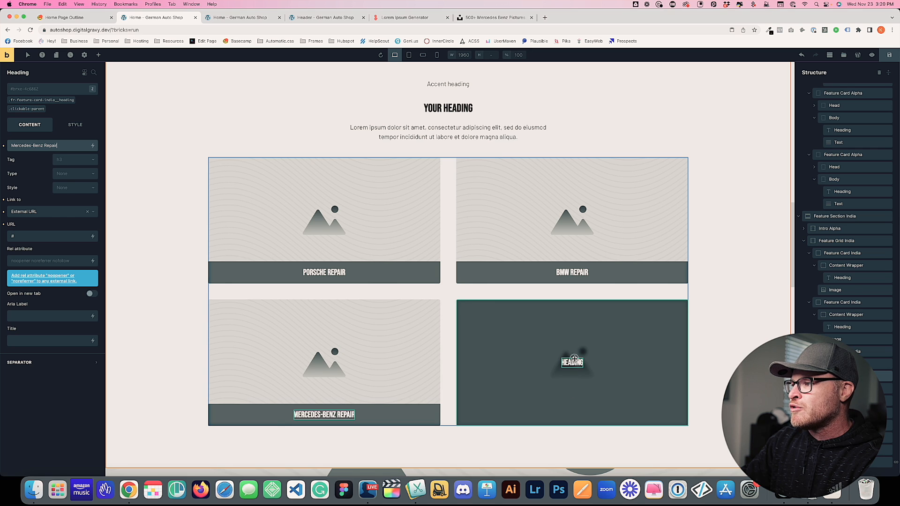
Title the fourth vehicle card 'Volkswagen Repair' and save the page
click(573, 362)
click(48, 148)
key(super+a)
text(Volkswagen Rap)
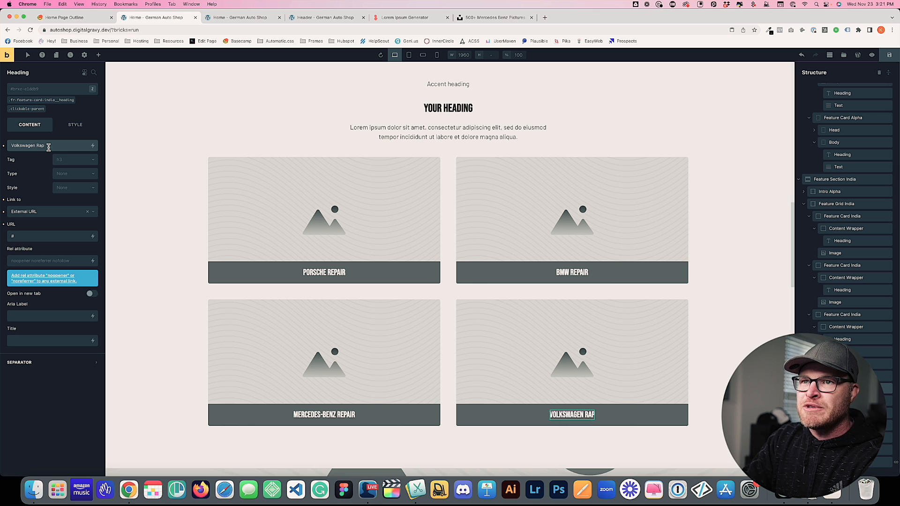
key(BackSpace)
key(BackSpace)
text(epair)
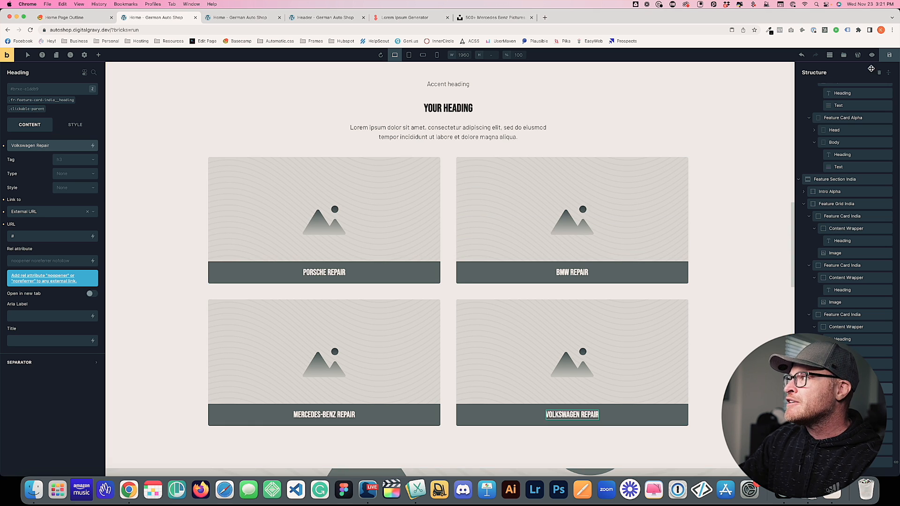
key(super+s)
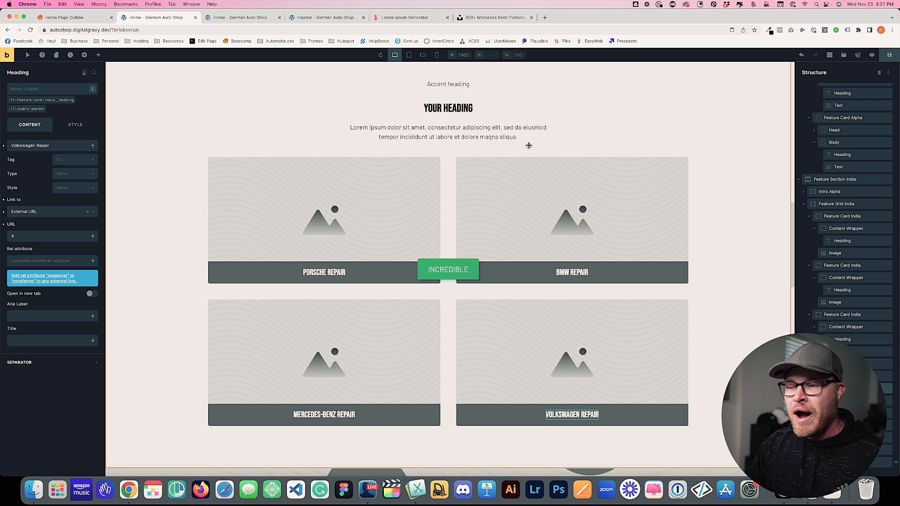
Start retyping the vehicle section's main heading, then save the page and reload the builder
click(449, 108)
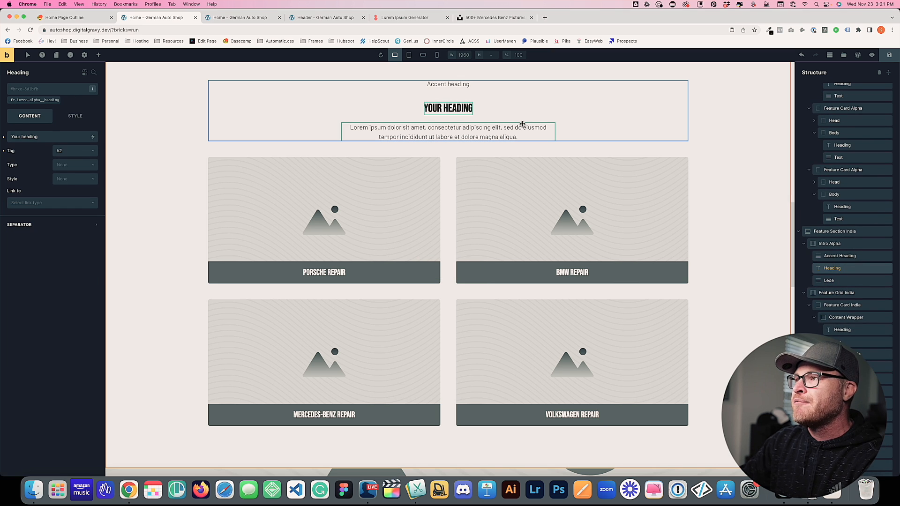
triple_click(44, 134)
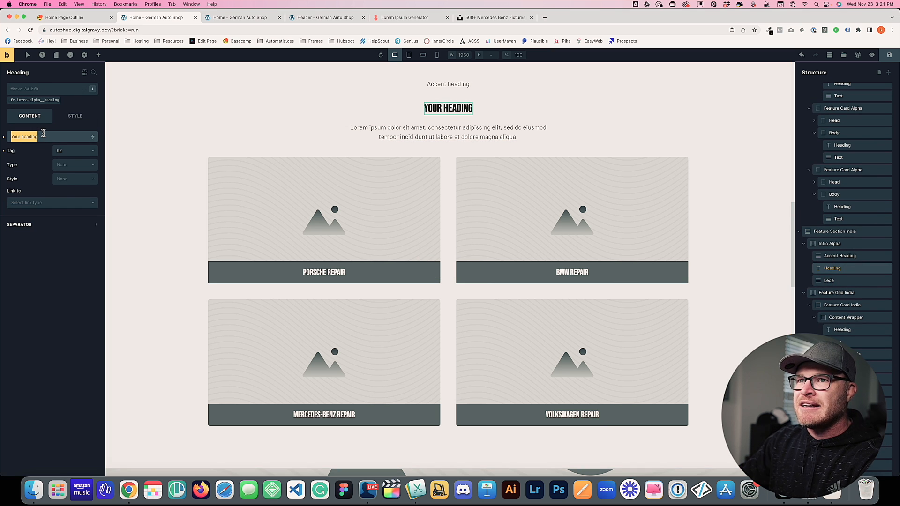
text(Choo)
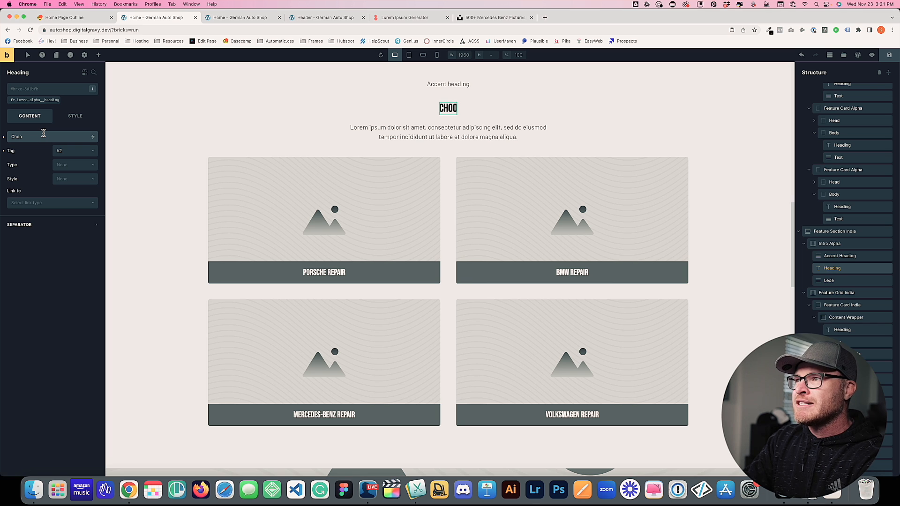
triple_click(44, 133)
text(hat)
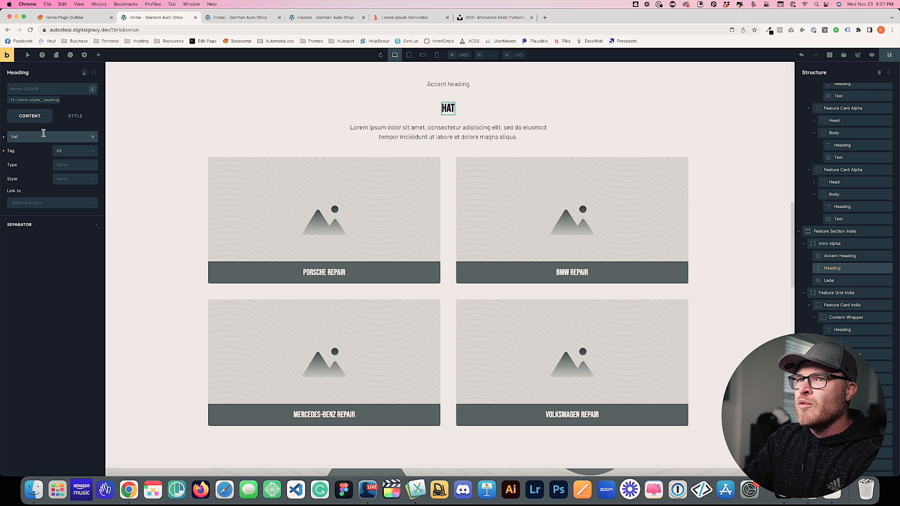
key(super+a)
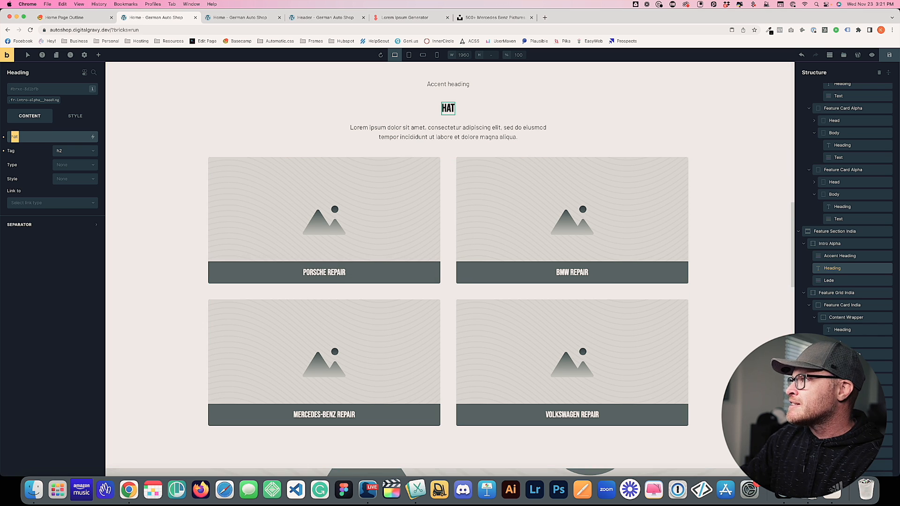
click(890, 57)
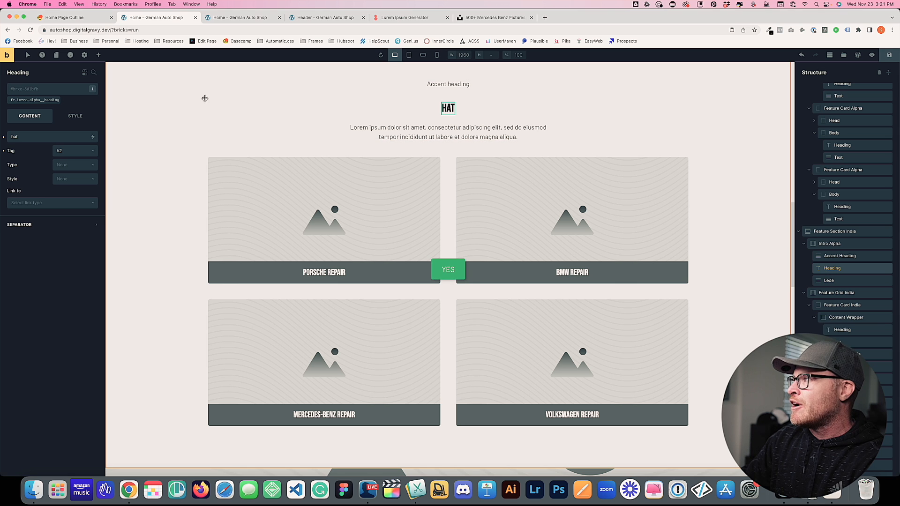
key(super+r)
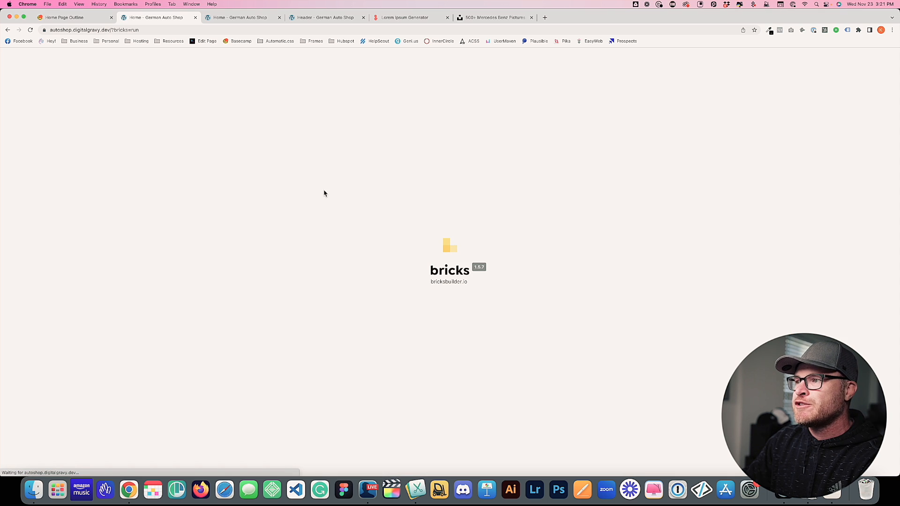
Change the vehicle section's heading to 'What type of car do you drive?'
scroll(324, 191, down, 10)
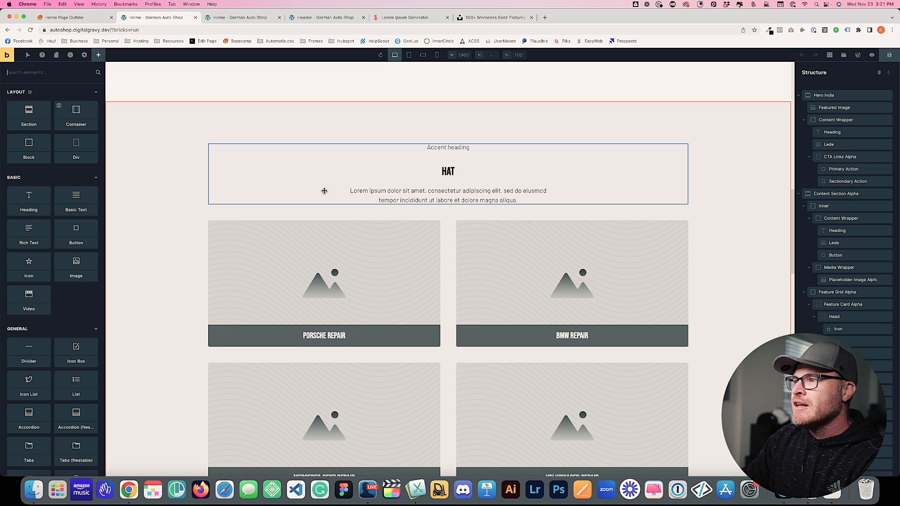
click(448, 166)
click(48, 136)
key(super+a)
text(What type of car do you drive?)
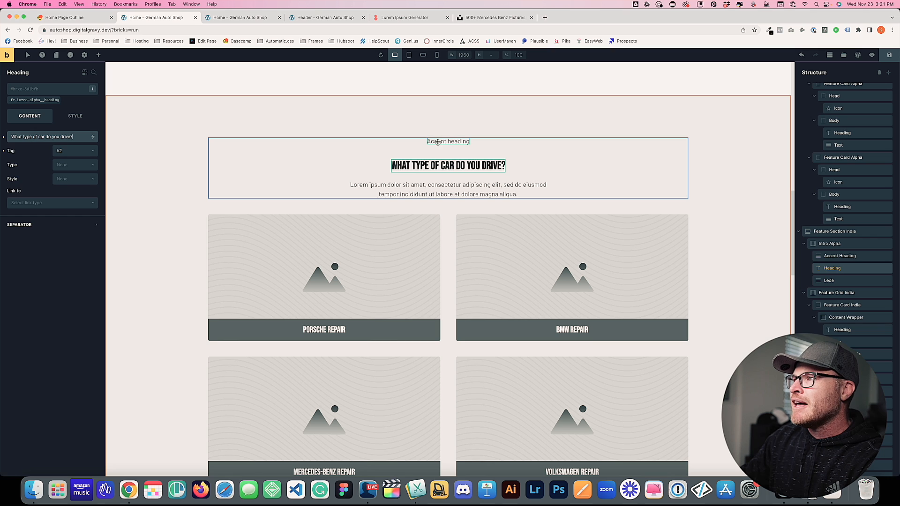
Set the accent heading above the title to 'Vehicle Selection'
click(438, 142)
click(52, 152)
key(super+a)
text(Vehicle Selc)
text(ction)
Replace the lorem intro paragraph with 'Click on the kind of car you drive.'
click(341, 185)
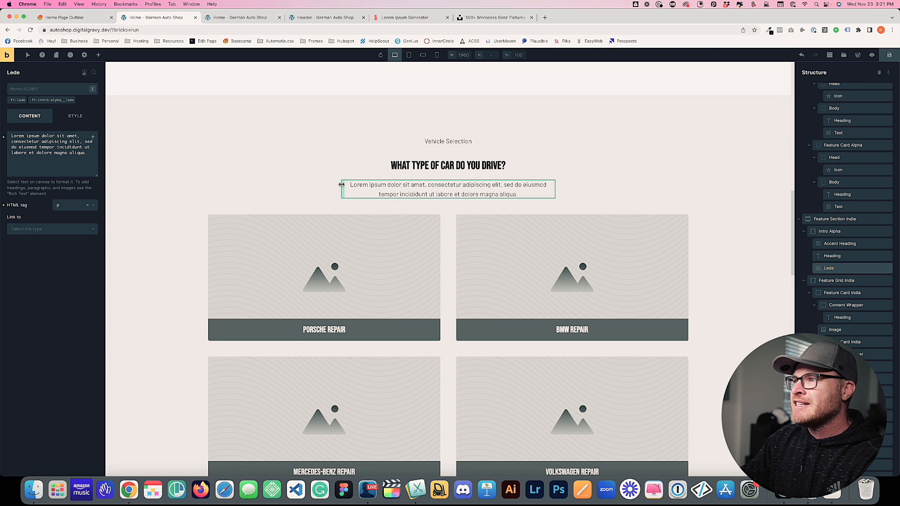
click(62, 161)
key(super+a)
text(Choose the type of car you drive below.)
key(super+a)
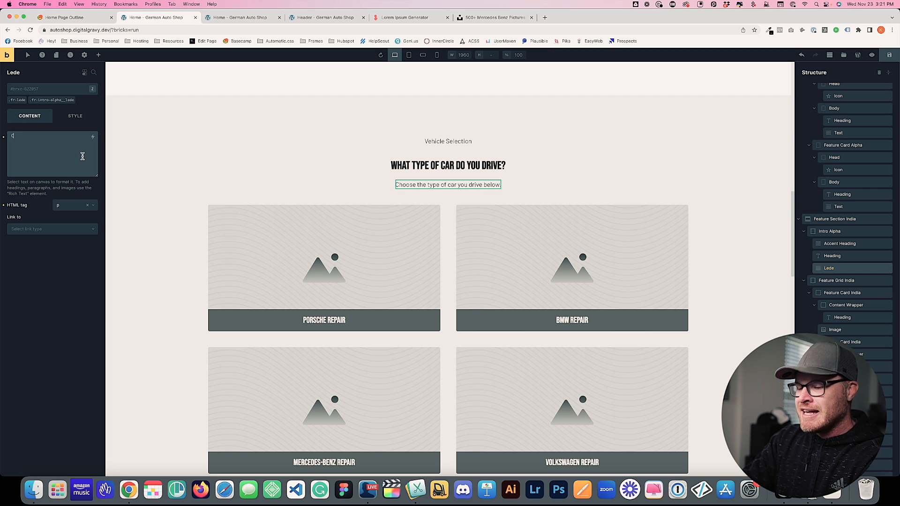
text(Click on the kind of car you drive.)
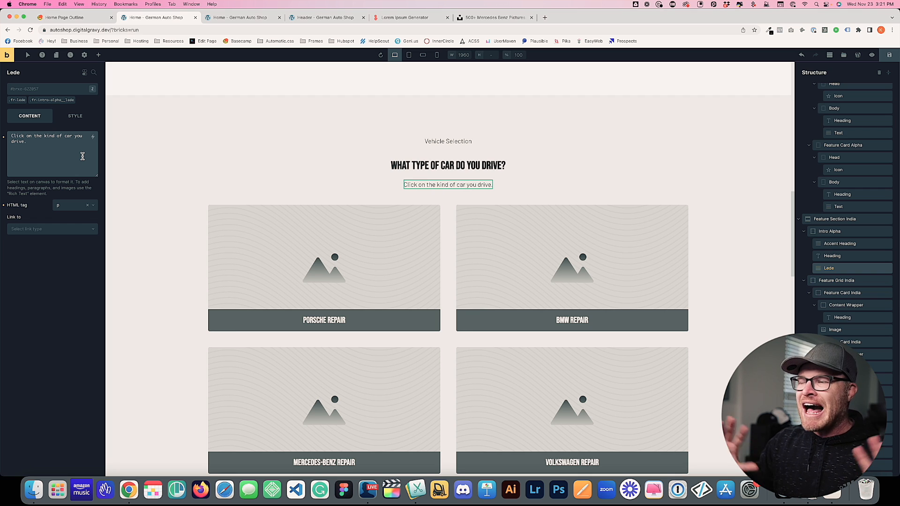
click(214, 172)
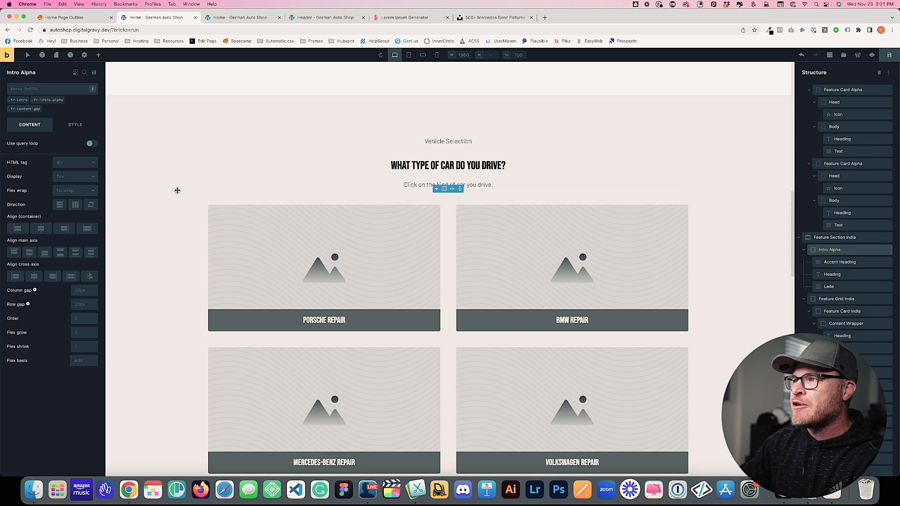
click(455, 165)
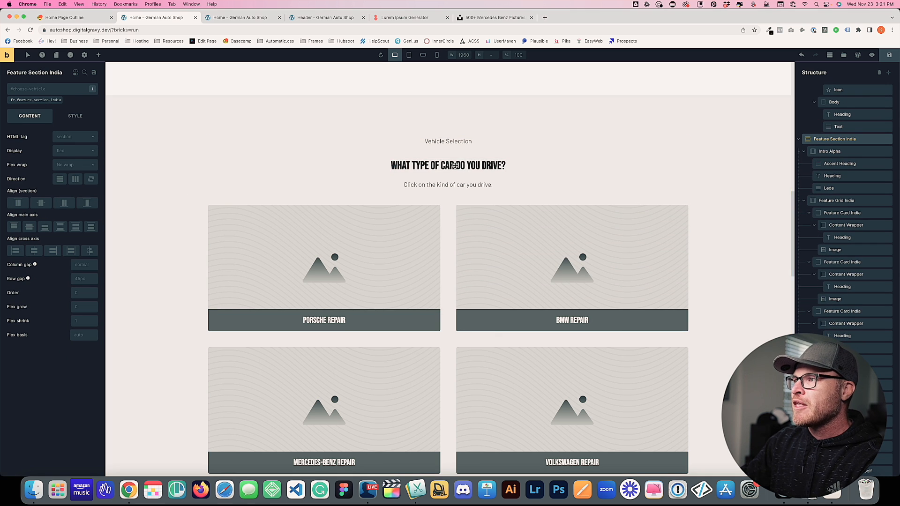
click(454, 165)
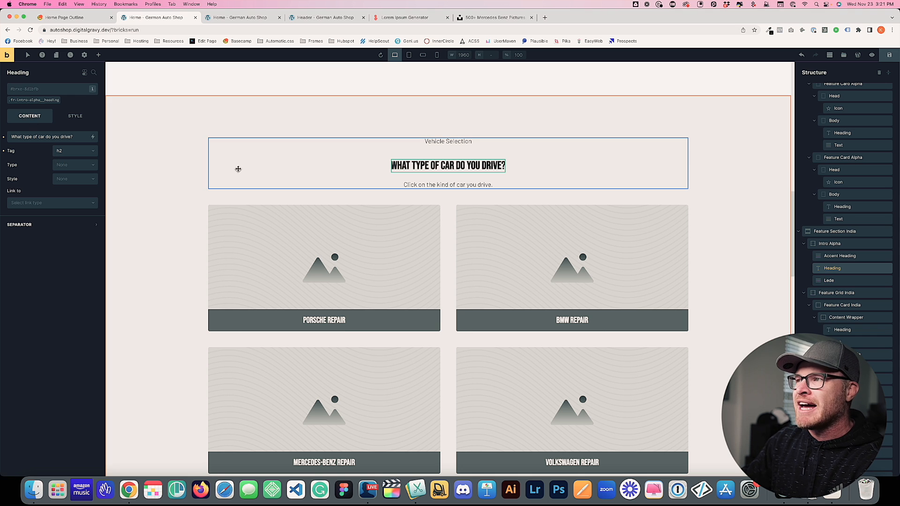
Compare the Basecamp Home Page Outline against the builder's lower home-page sections, ending on the outline
scroll(506, 186, down, 6)
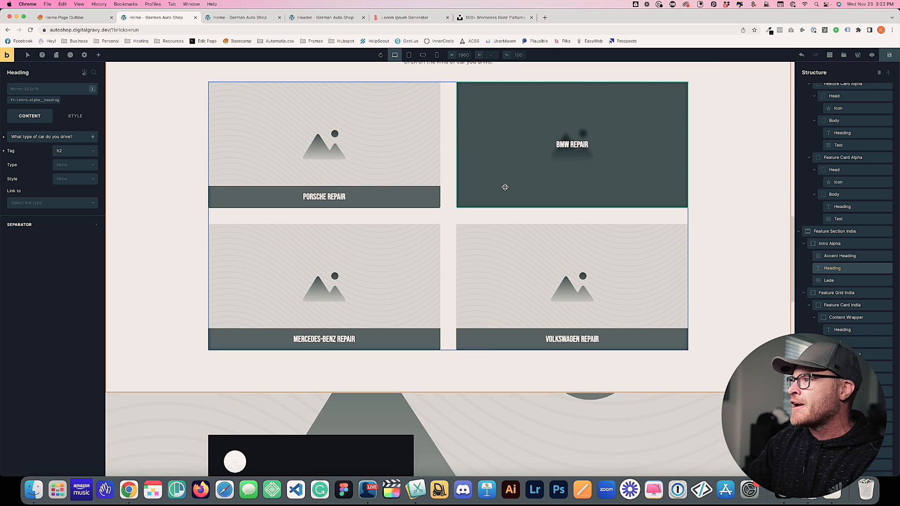
scroll(505, 187, down, 2)
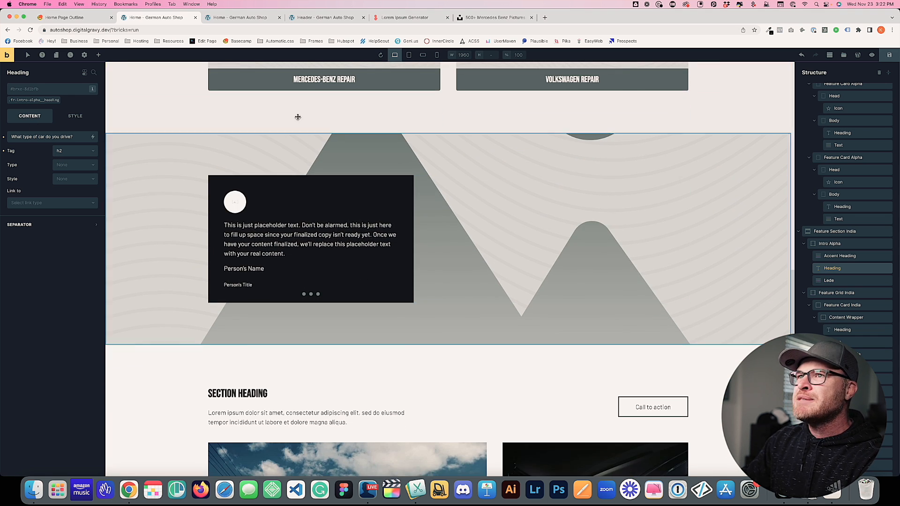
click(64, 18)
scroll(346, 215, down, 1)
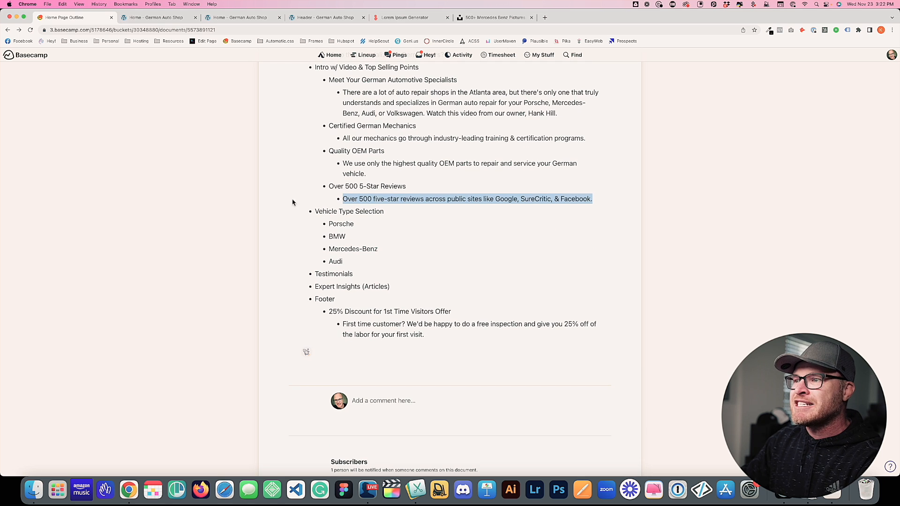
click(159, 18)
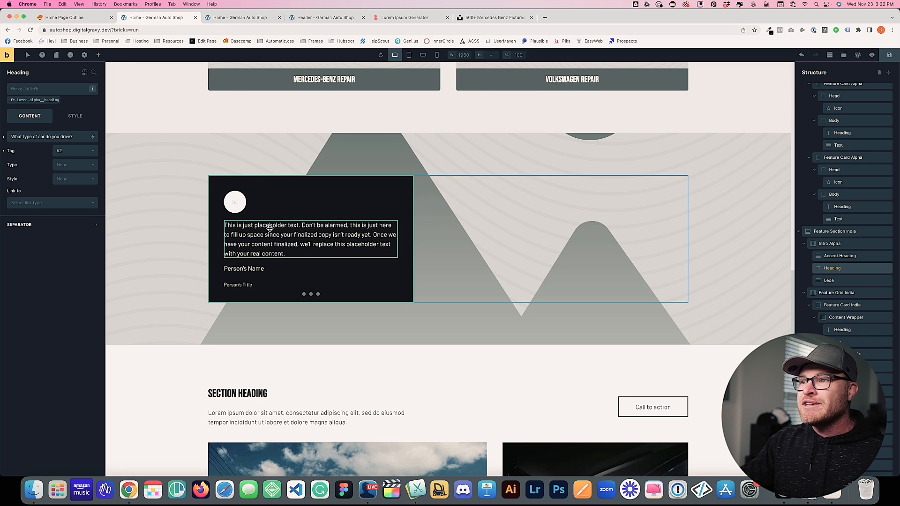
scroll(276, 232, down, 3)
scroll(269, 195, up, 2)
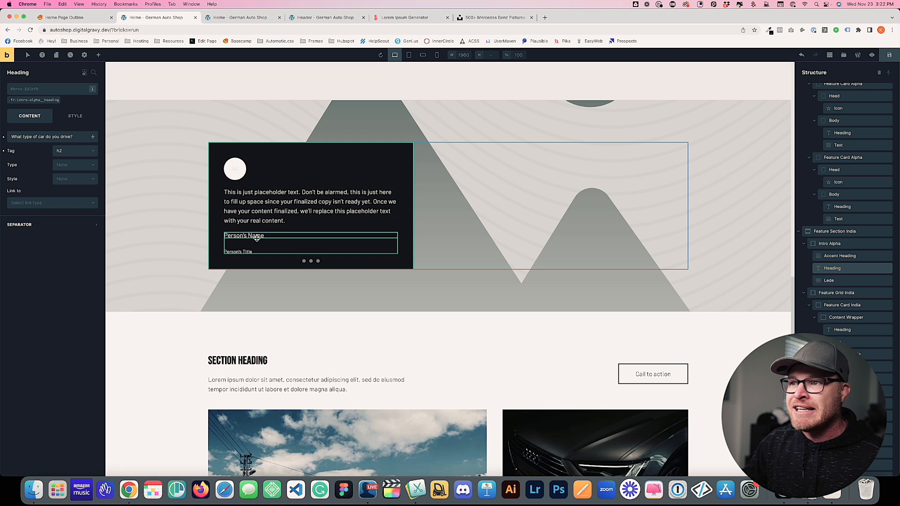
click(59, 18)
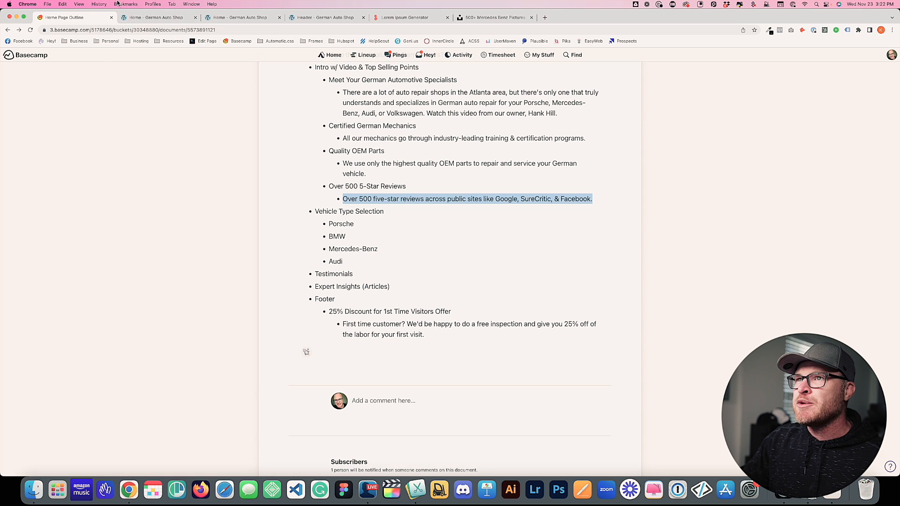
click(140, 18)
click(91, 22)
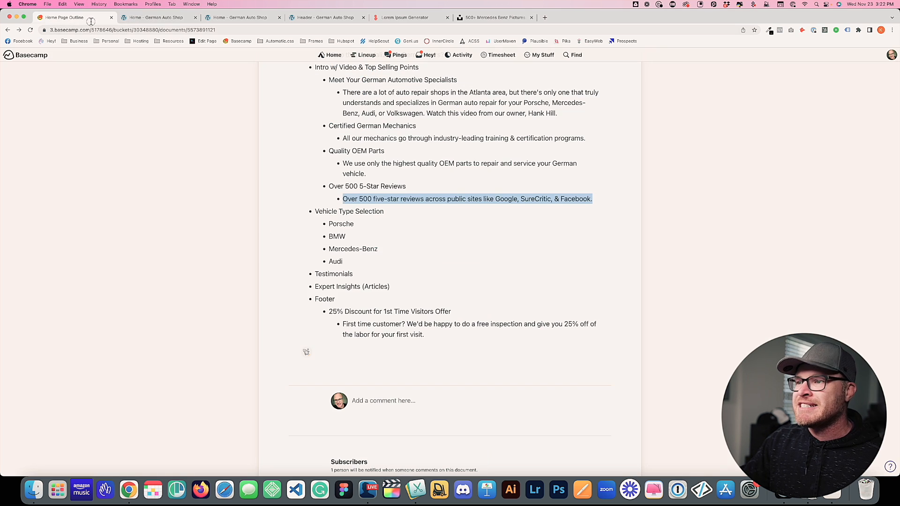
Retitle the article section heading 'Tips & Insights From Our Experts'
click(155, 17)
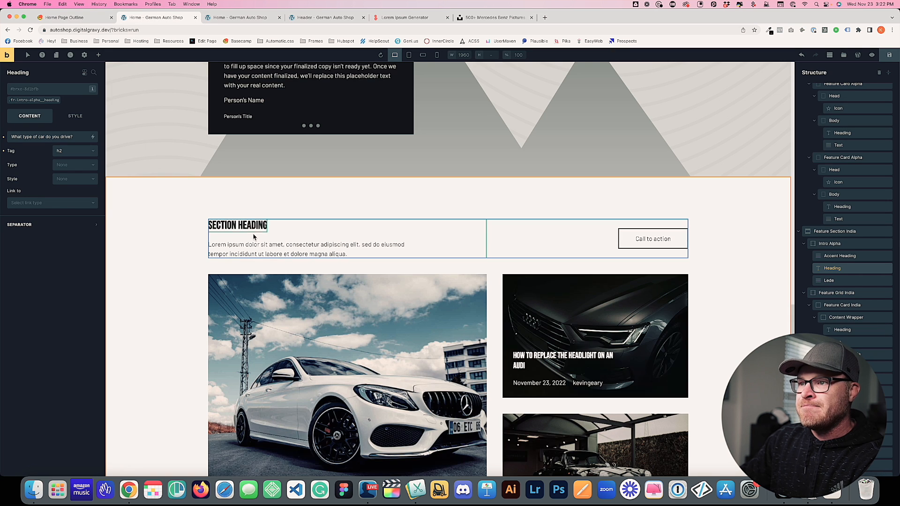
triple_click(64, 137)
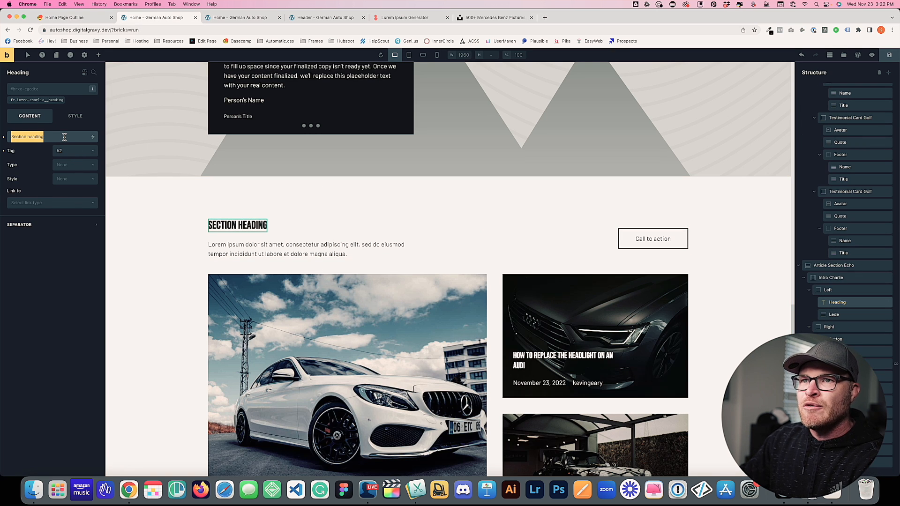
text(Tip)
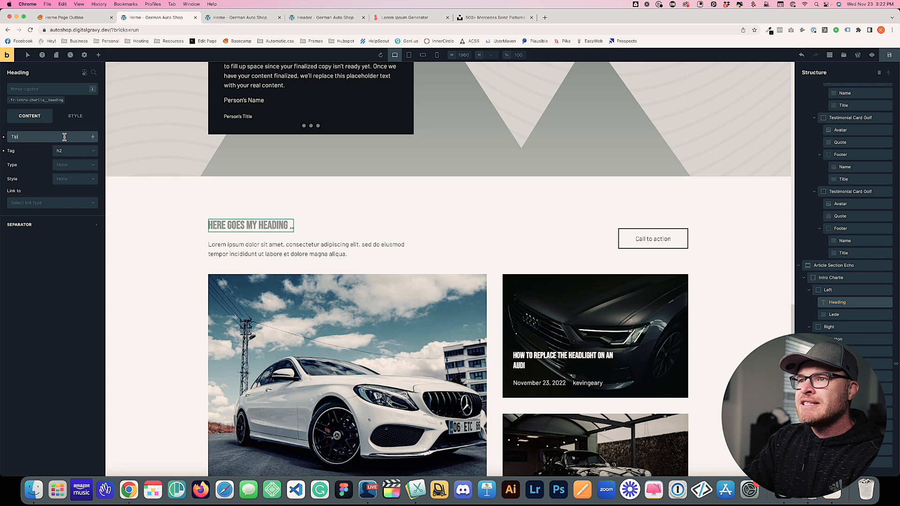
text(s & Insights From)
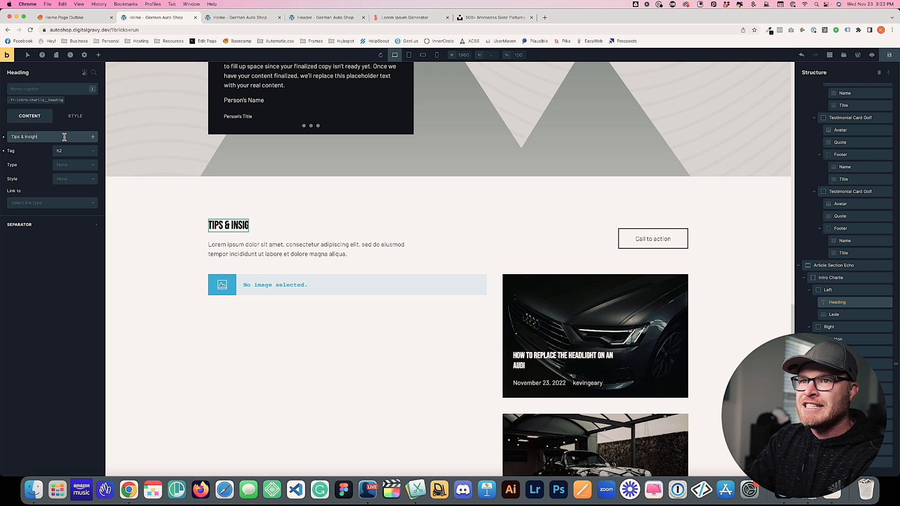
key(BackSpace)
key(BackSpace)
key(BackSpace)
key(BackSpace)
key(BackSpace)
text(from our experts)
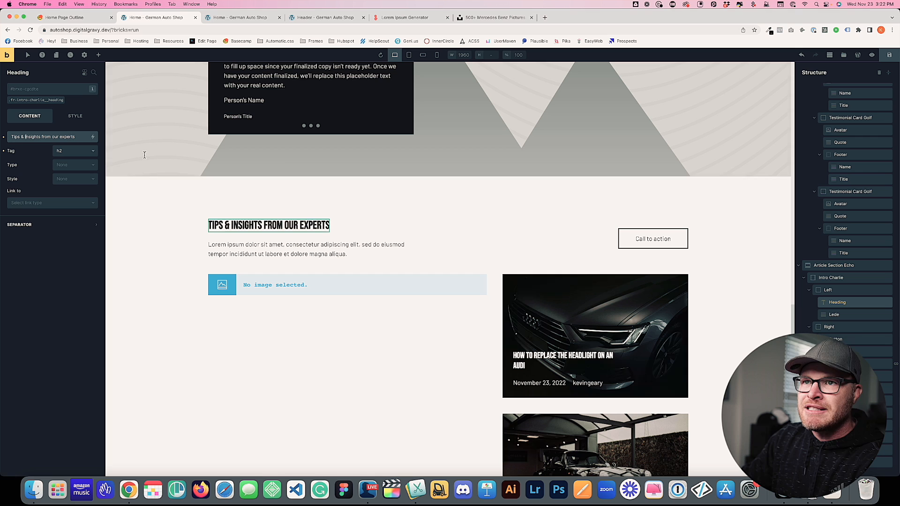
Replace the article section's placeholder lede, starting it with 'Articles from our'
click(285, 256)
click(65, 160)
key(super+a)
key(BackSpace)
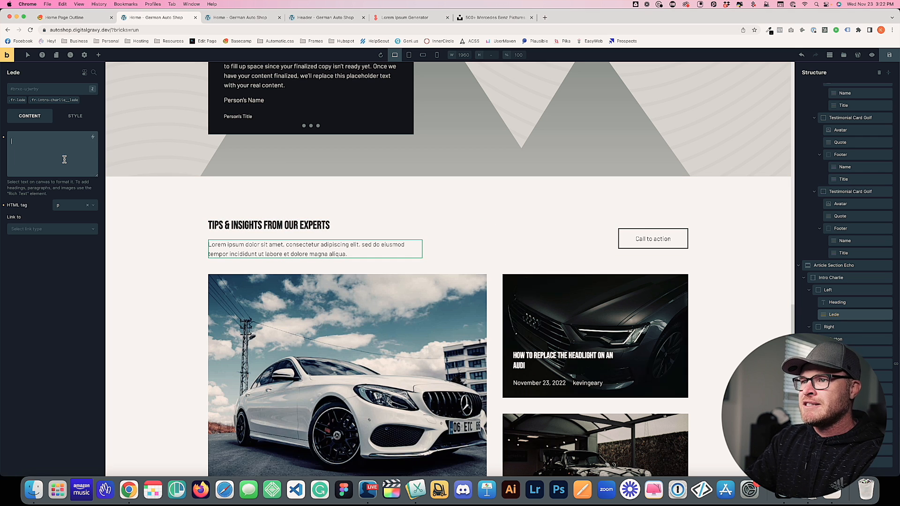
text(Articles and)
key(super+a)
text(Ar)
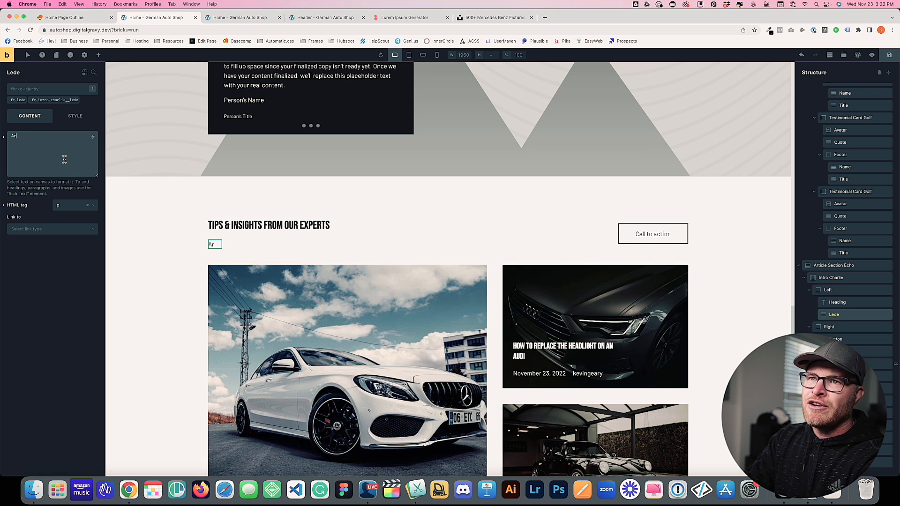
text(ticles from our)
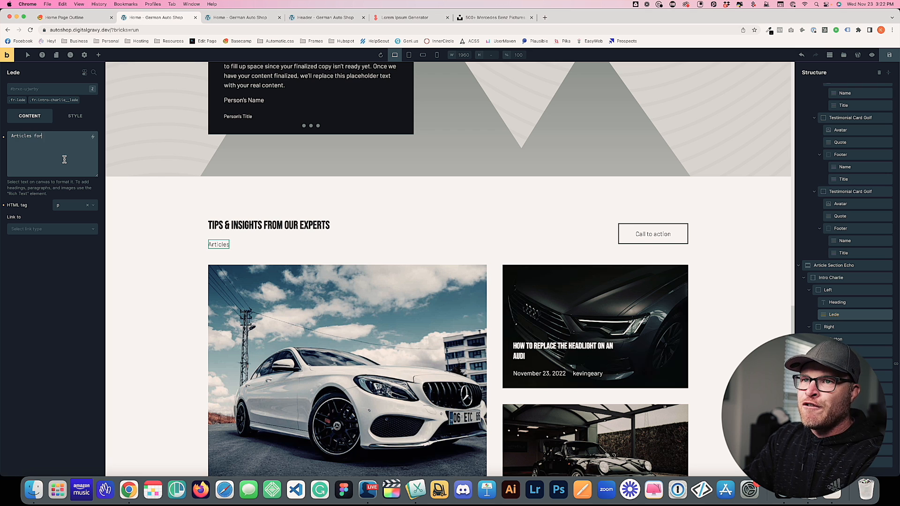
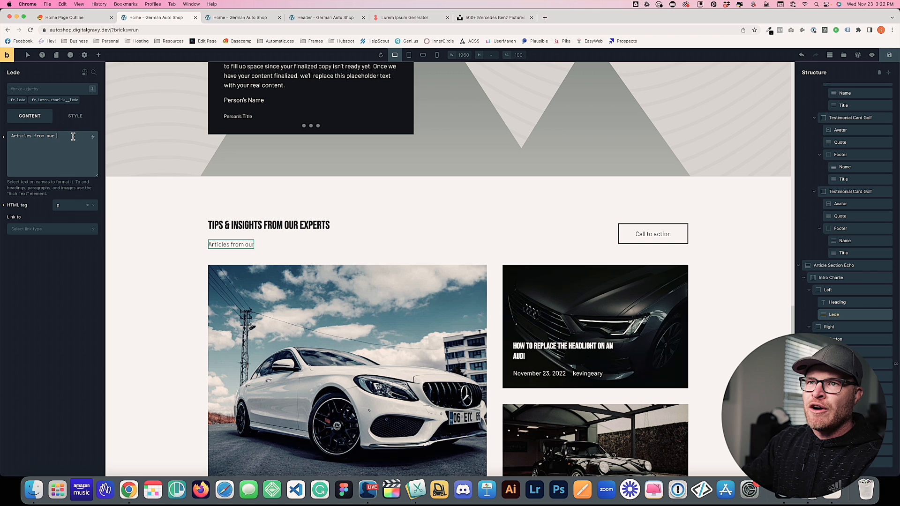
Save the page and reload the builder
key(super+s)
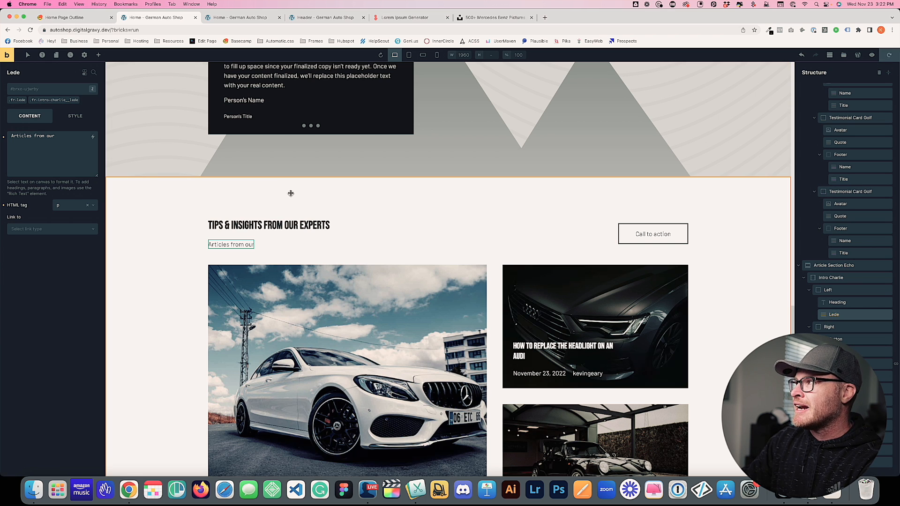
key(super+r)
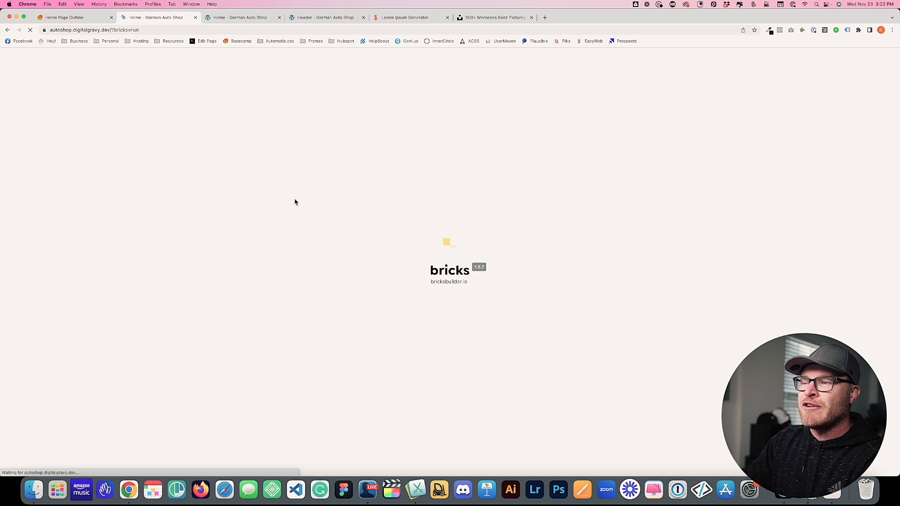
scroll(291, 218, down, 10)
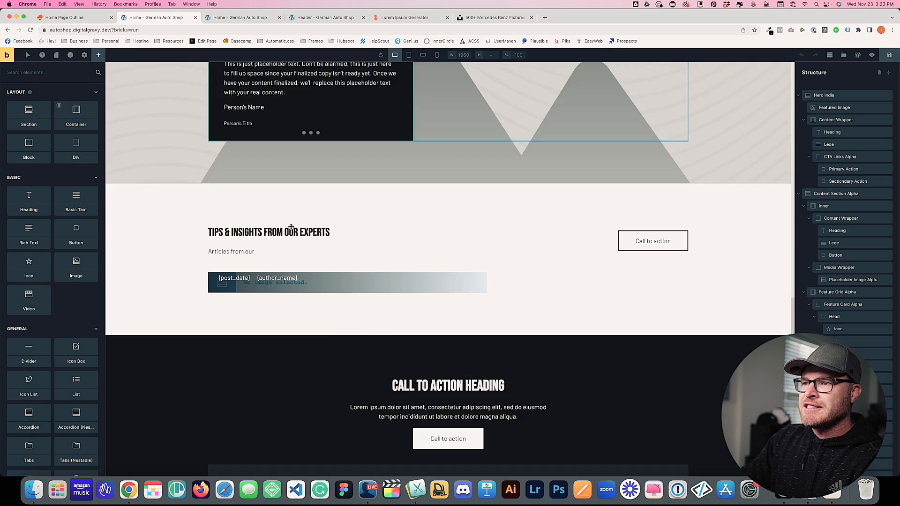
scroll(290, 224, up, 3)
Complete the lede: '…top mechanics to help you keep your luxury German car looking and running amazing.'
click(230, 134)
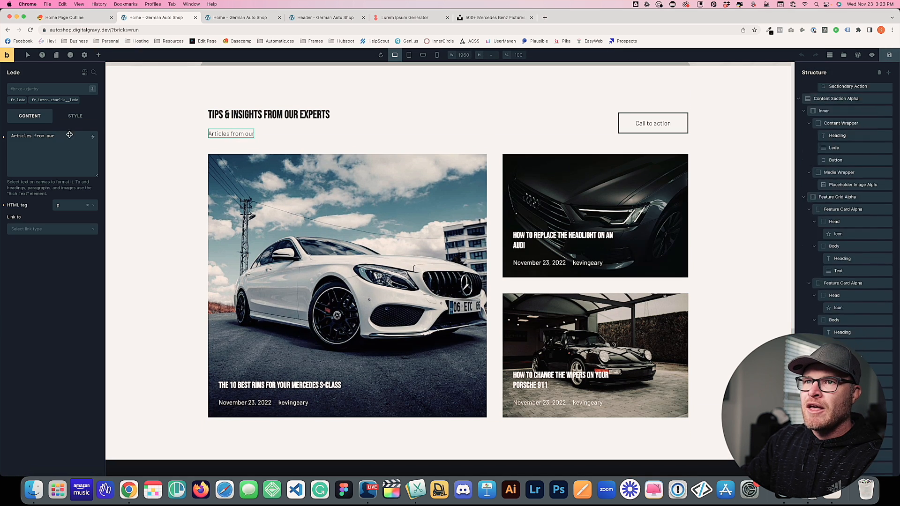
click(63, 148)
text(top mech)
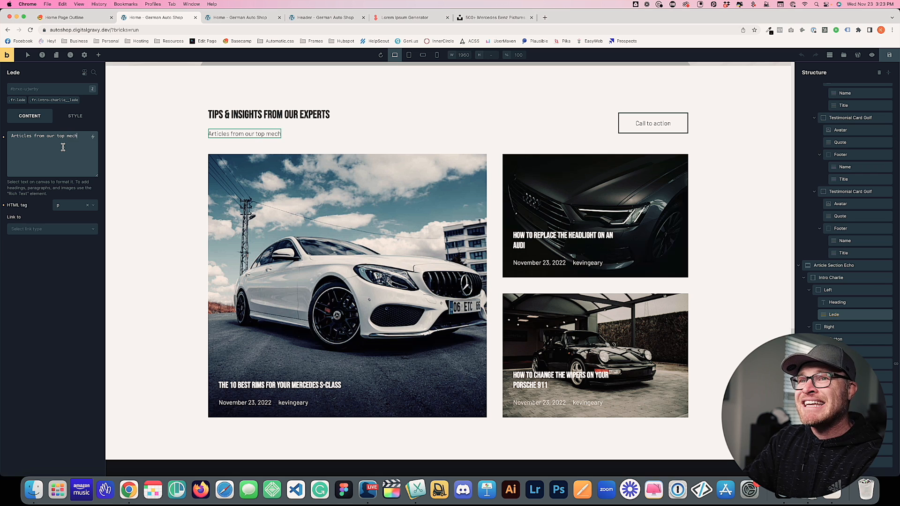
text(anics to help you care)
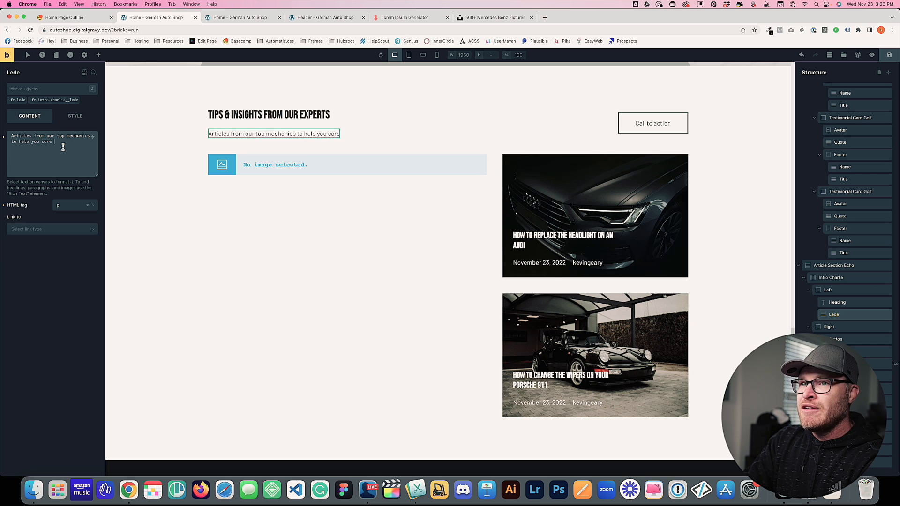
key(BackSpace)
key(BackSpace)
key(BackSpace)
text(keep your luxury German ve)
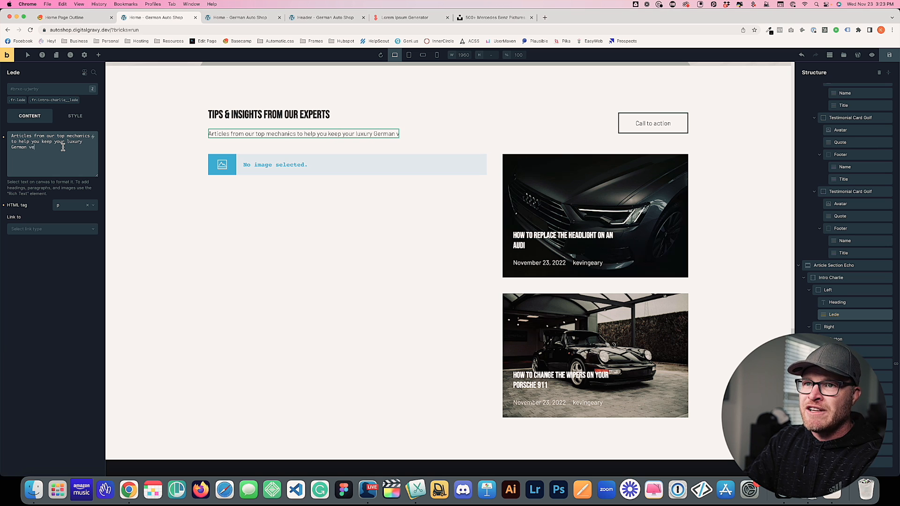
key(BackSpace)
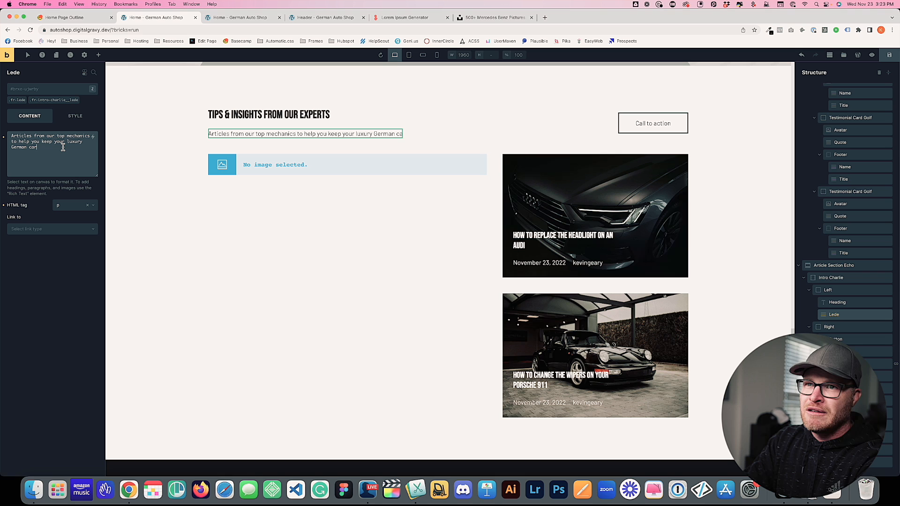
text(car )
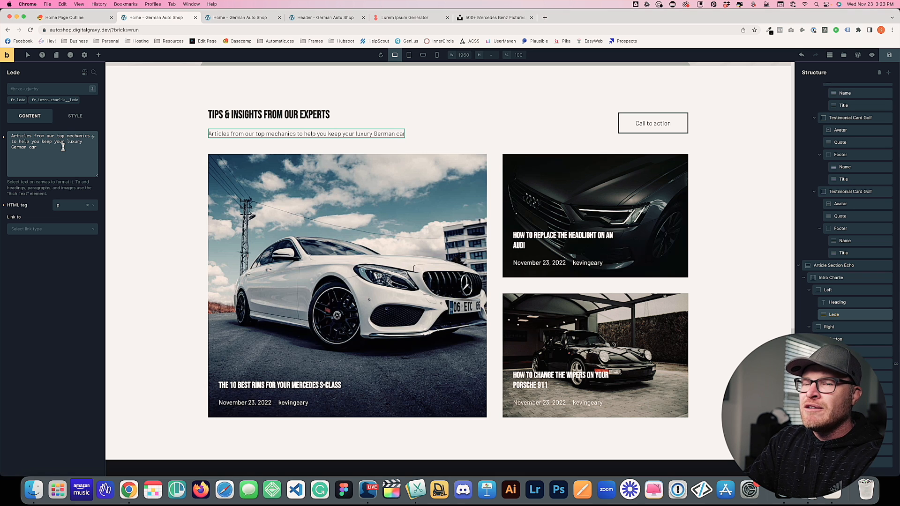
text(looking and )
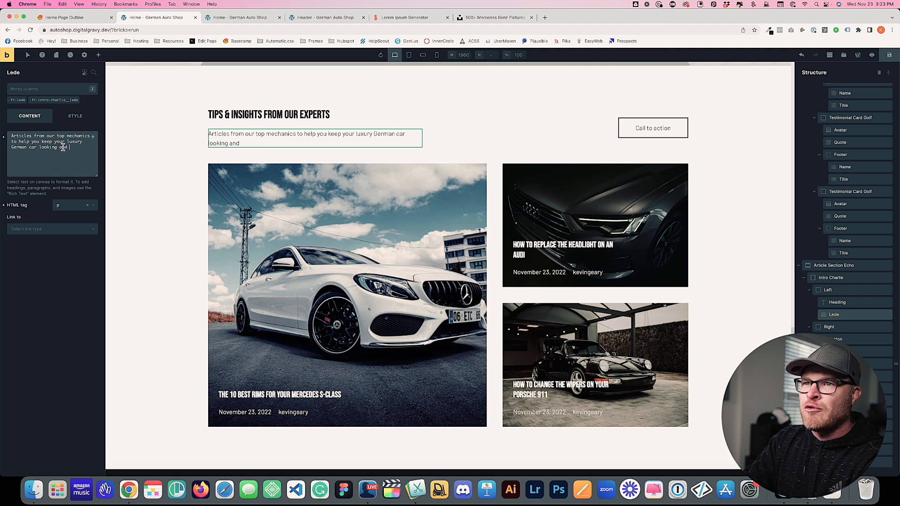
text(running )
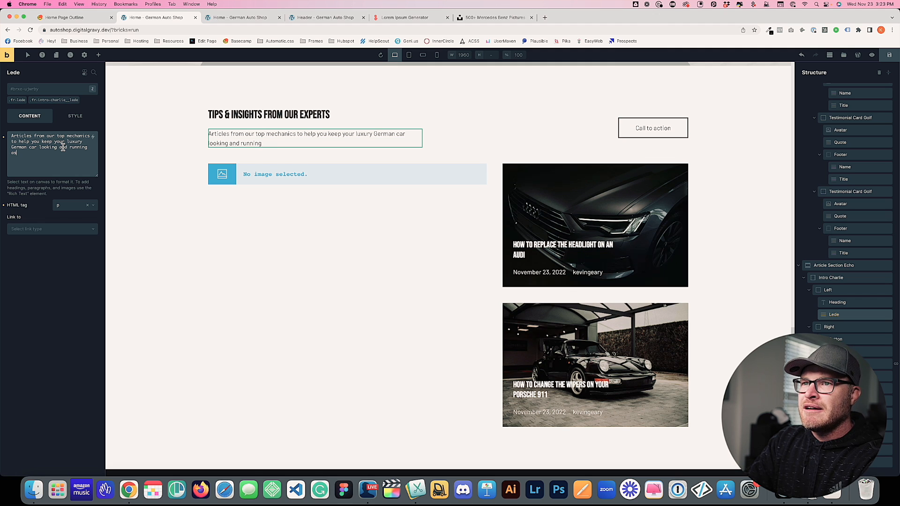
text(amazing.)
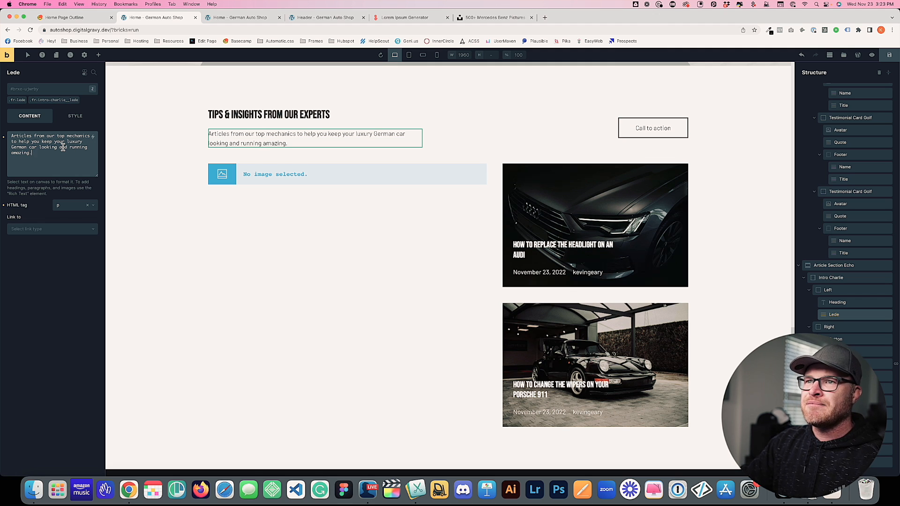
Relabel the articles section's call-to-action button 'More Articles'
click(195, 142)
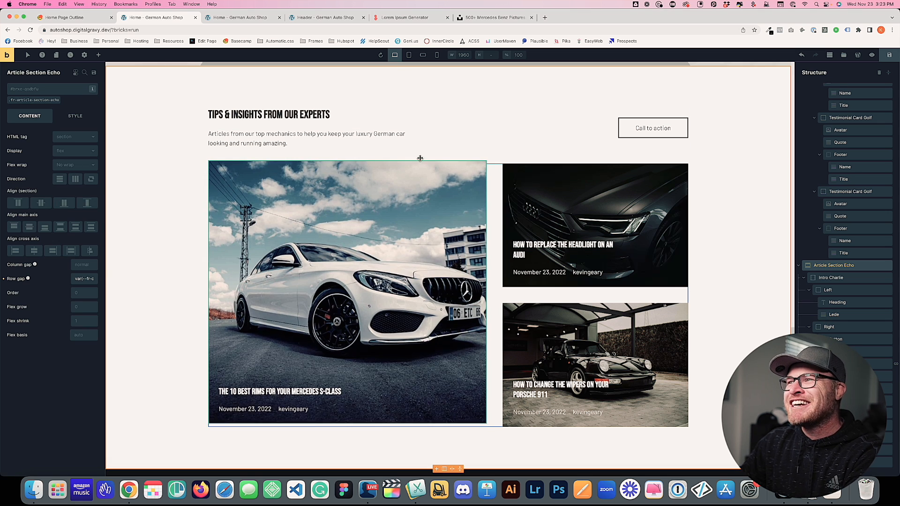
click(666, 123)
triple_click(44, 137)
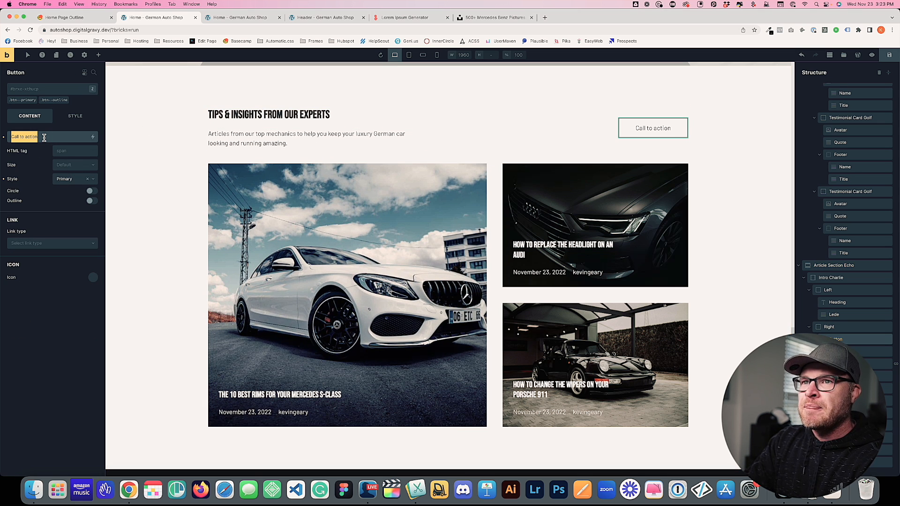
text(More Articles)
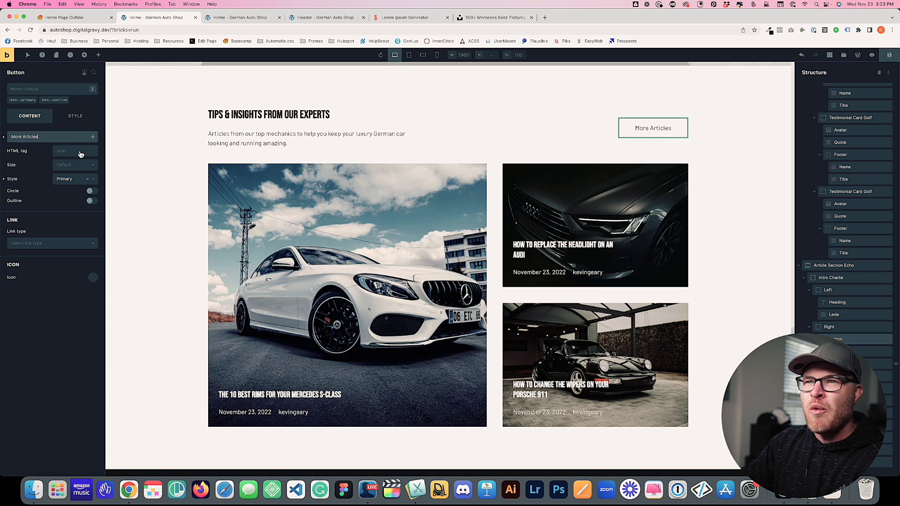
Leave the More Articles button's link type unset after briefly choosing Internal
click(52, 244)
click(48, 257)
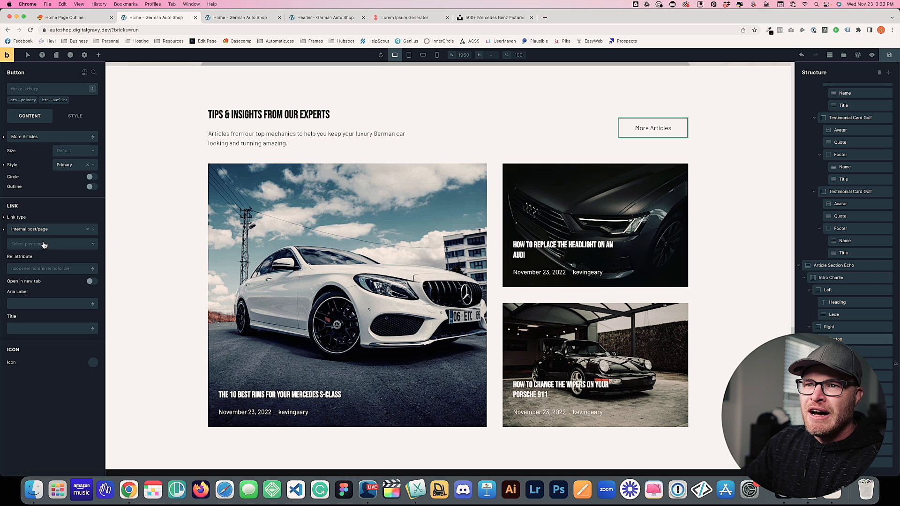
click(41, 232)
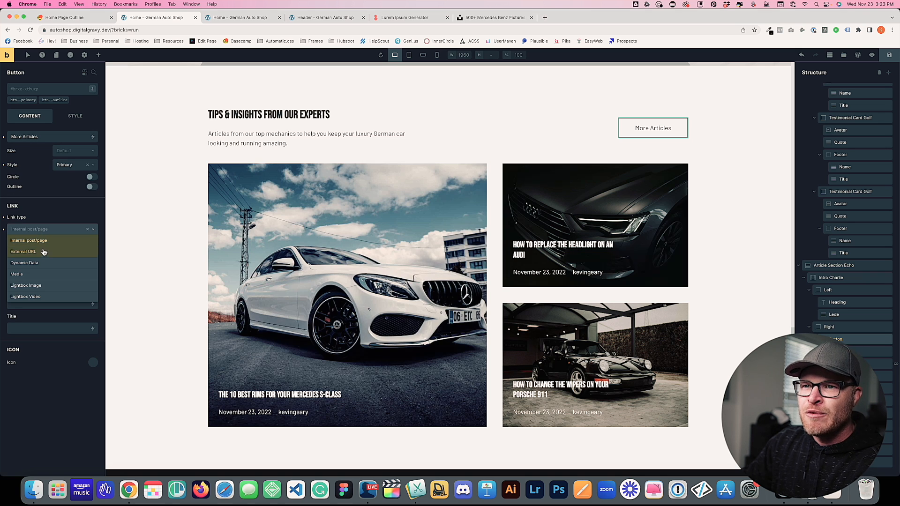
click(44, 218)
click(4, 218)
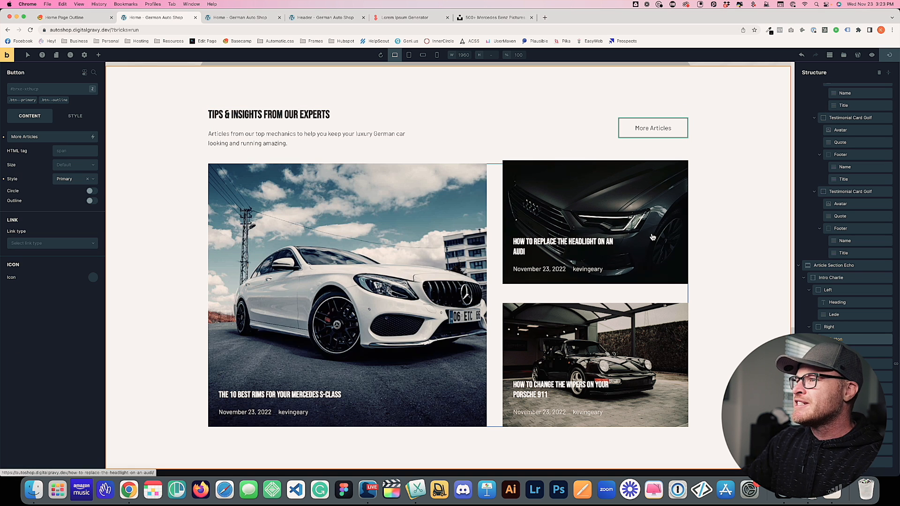
scroll(607, 128, down, 2)
scroll(610, 141, up, 6)
Go from the Home page via Pages to Bricks Templates and edit the Footer template
click(858, 58)
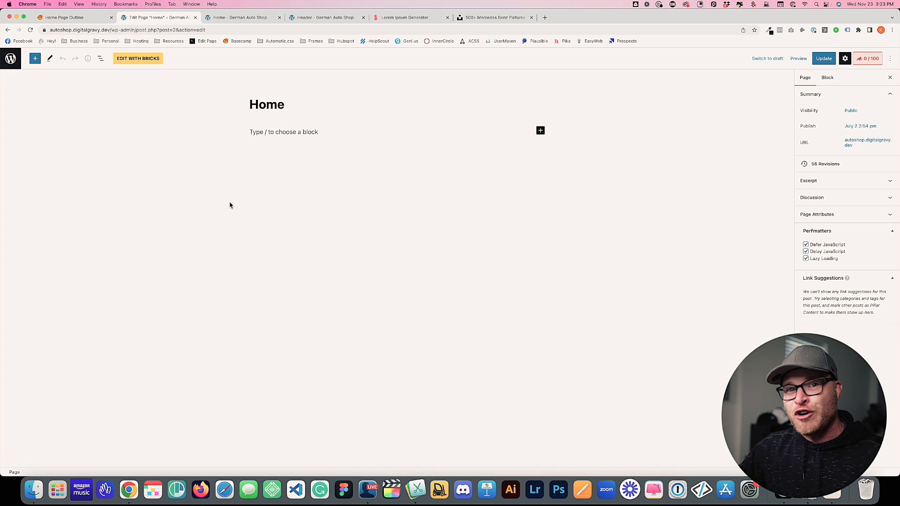
click(10, 58)
click(77, 93)
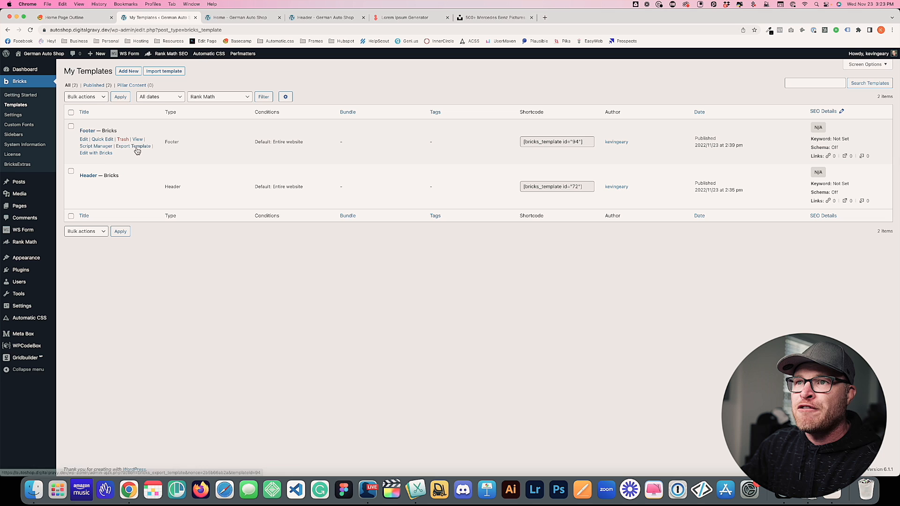
click(96, 153)
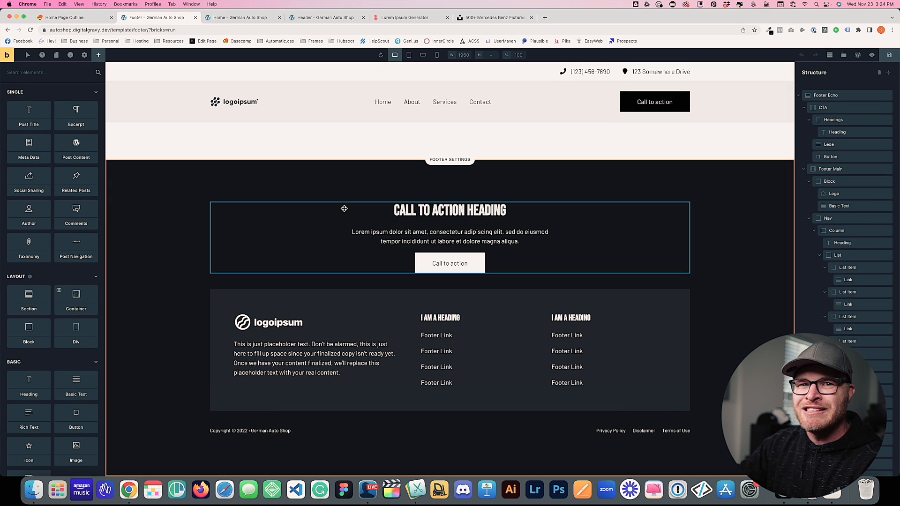
Make the footer CTA heading the '25% Discount for 1st Time Visitors' offer, copied from the outline
click(436, 214)
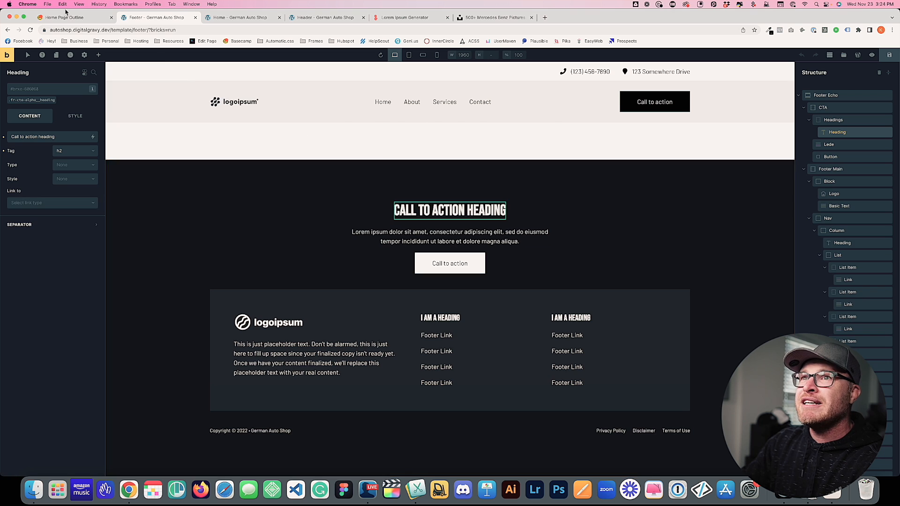
key(ctrl+shift+Tab)
drag(329, 311, 453, 311)
key(super+c)
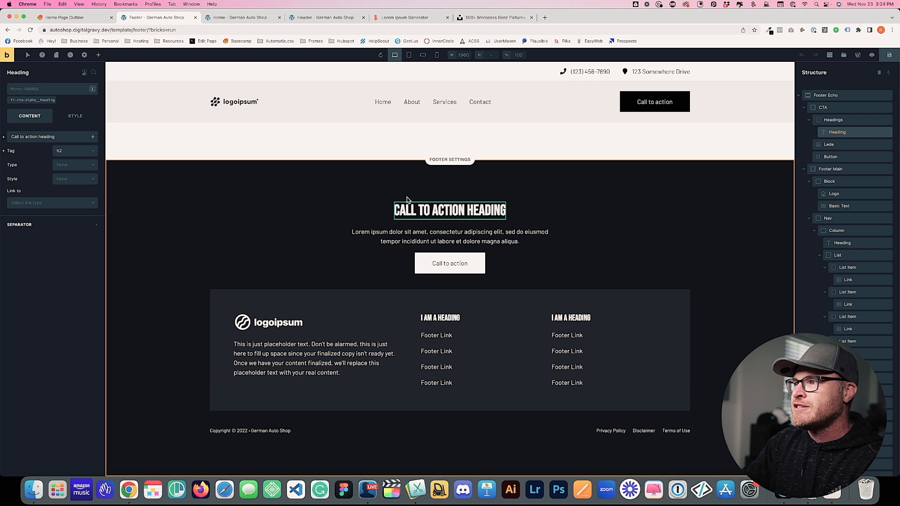
click(157, 18)
triple_click(41, 137)
key(super+v)
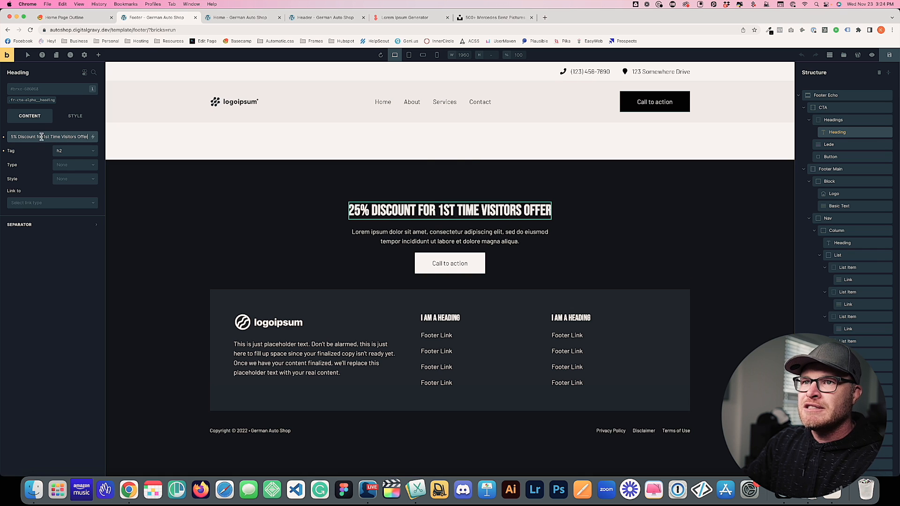
Paste the outline's first-time customer offer paragraph under the footer CTA heading
click(70, 17)
drag(425, 334, 336, 325)
click(168, 20)
click(403, 236)
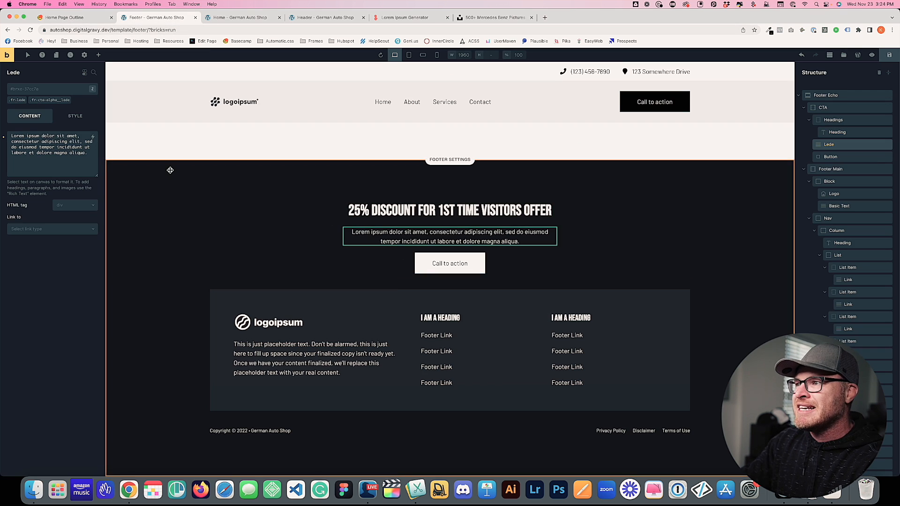
triple_click(66, 145)
key(super+v)
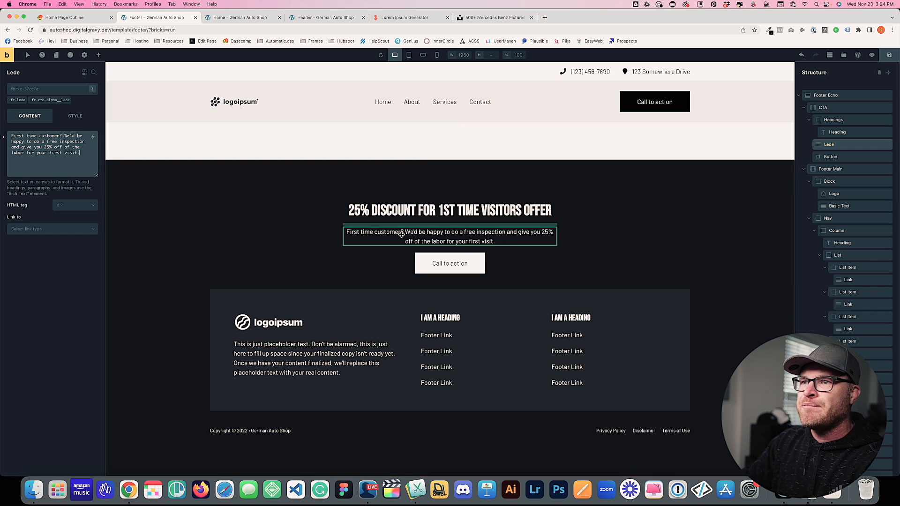
Relabel the footer CTA button 'Book an Appointment' and save the template
click(451, 262)
triple_click(19, 135)
text(B)
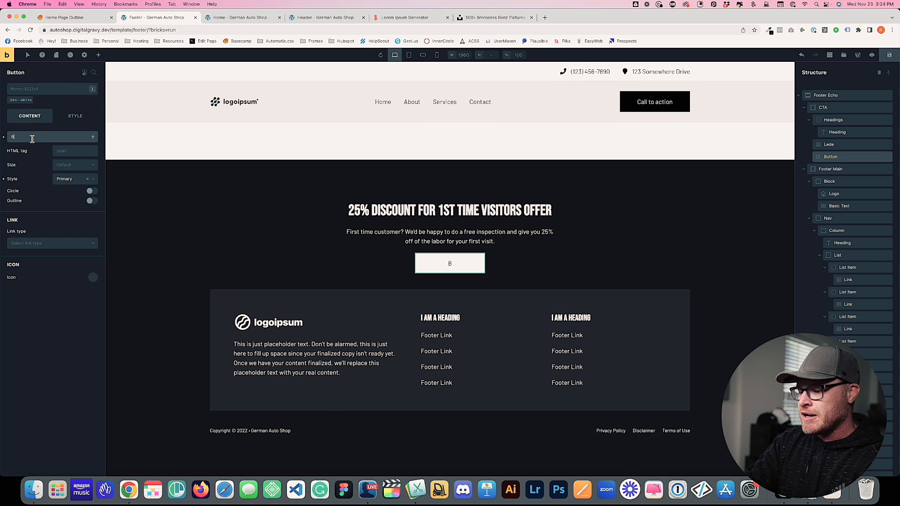
text(ook an Appointment)
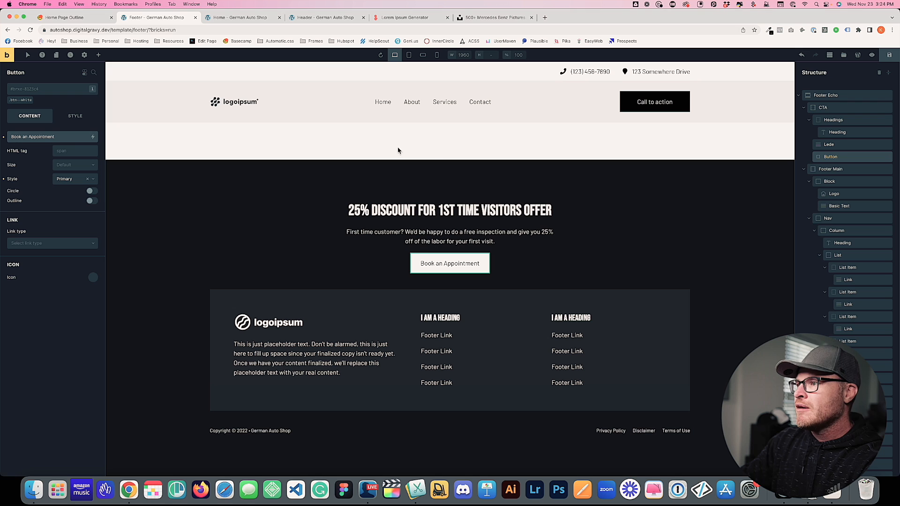
click(890, 55)
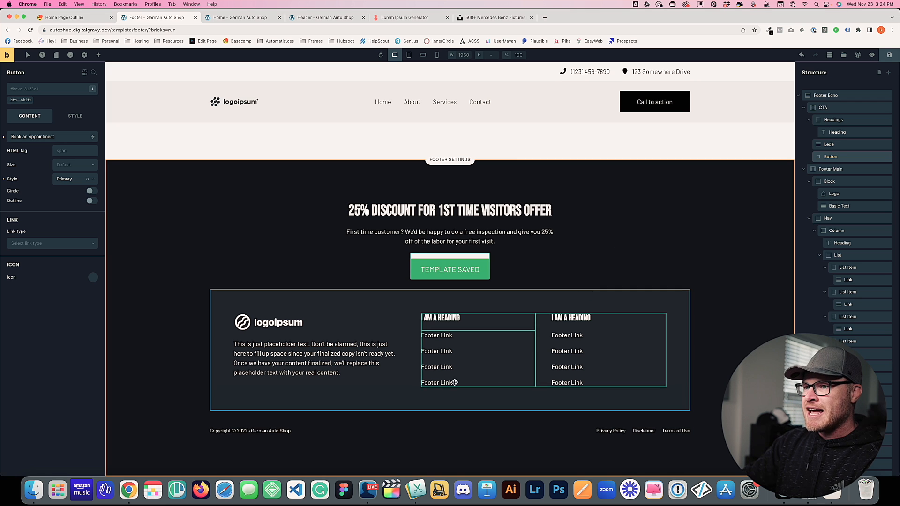
click(341, 368)
Replace the footer blurb with 'We're a local auto repair shop specializing in German cars…'
click(231, 17)
click(167, 19)
triple_click(59, 159)
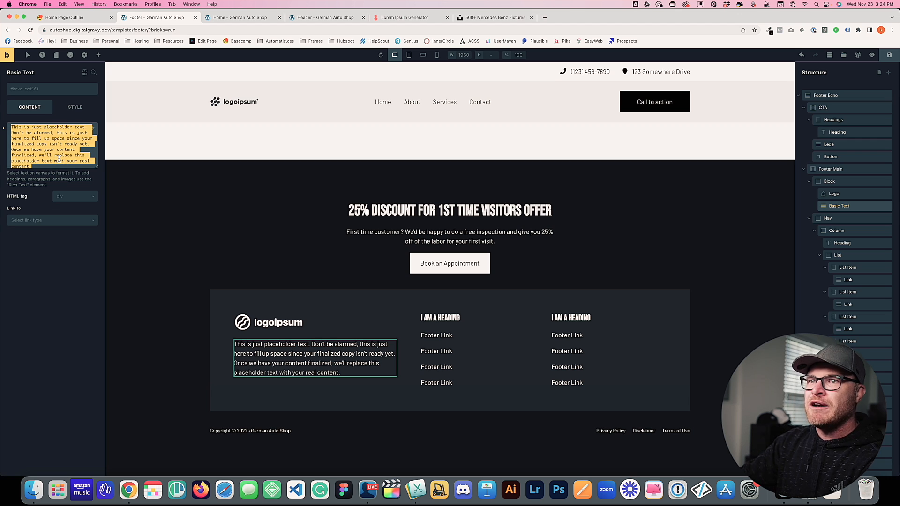
text(We're a locla)
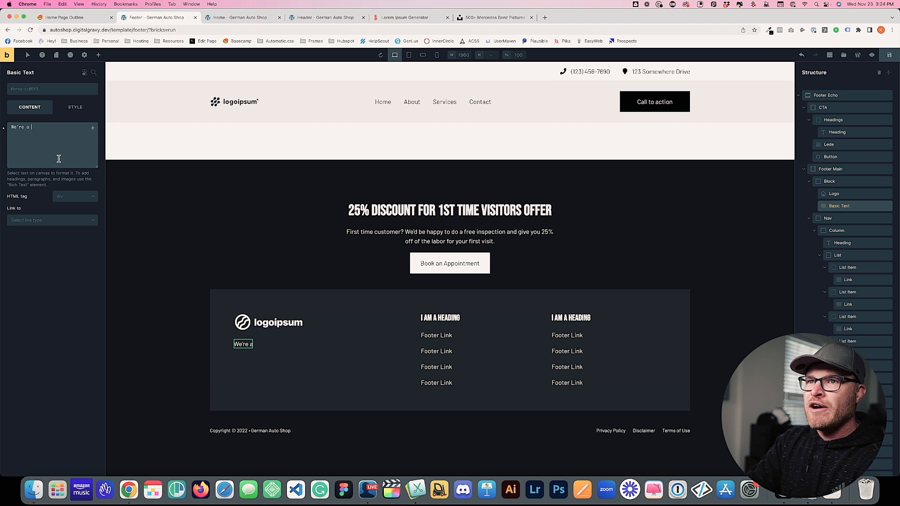
key(BackSpace)
key(BackSpace)
key(BackSpace)
text(al )
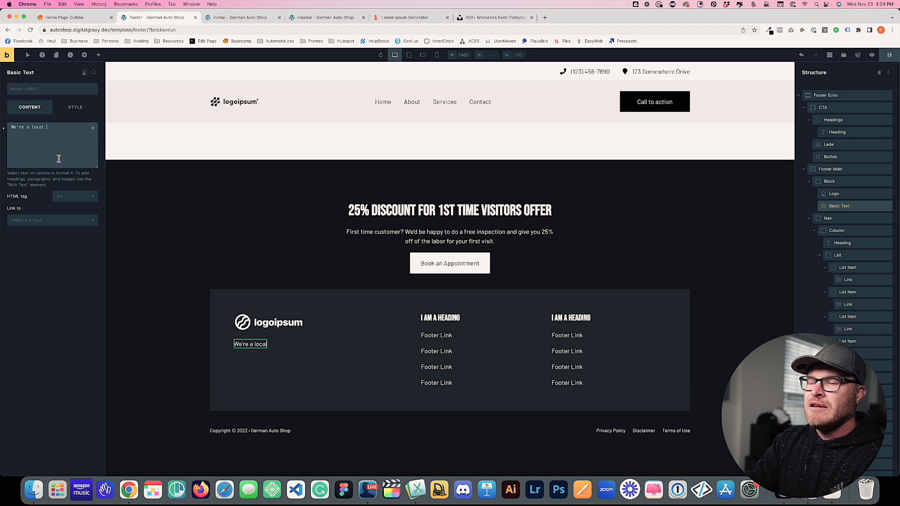
text(German )
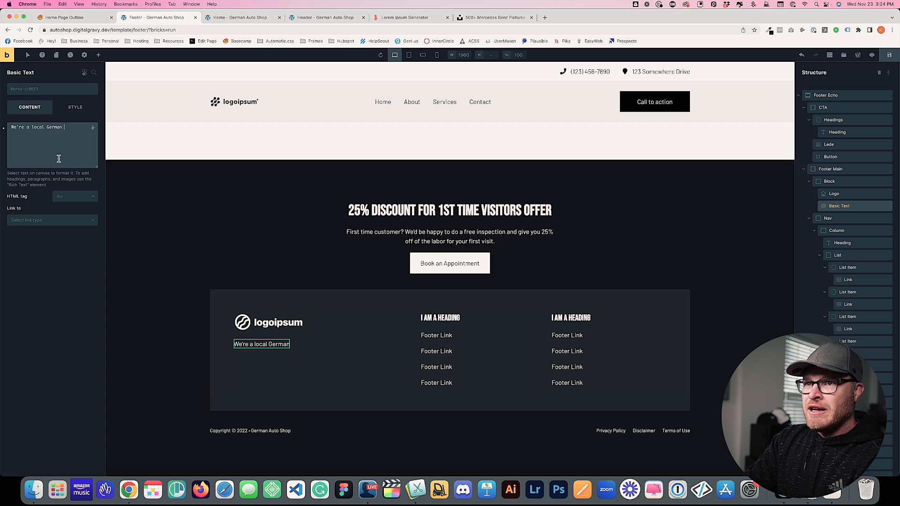
text(auto)
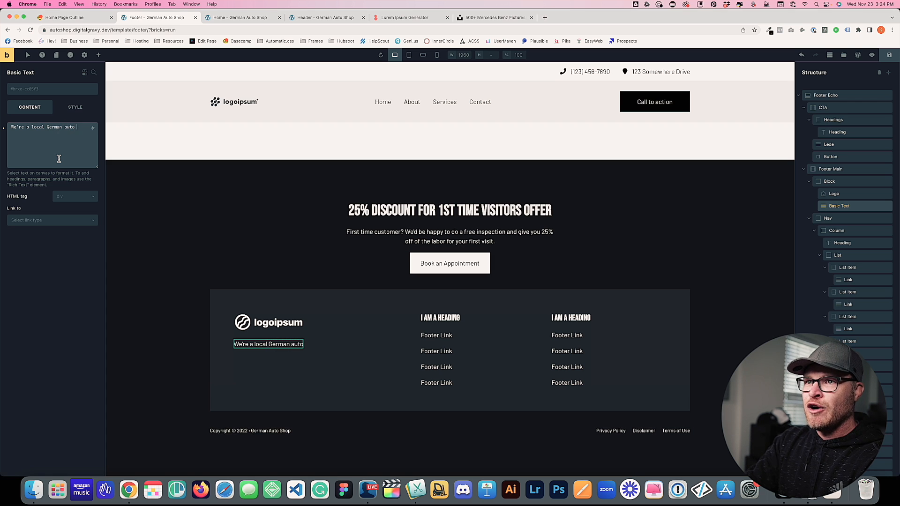
key(BackSpace)
key(BackSpace)
key(BackSpace)
key(BackSpace)
key(BackSpace)
key(BackSpace)
key(BackSpace)
key(BackSpace)
key(BackSpace)
key(BackSpace)
key(BackSpace)
key(BackSpace)
text(auto repair show)
text( specializing in German )
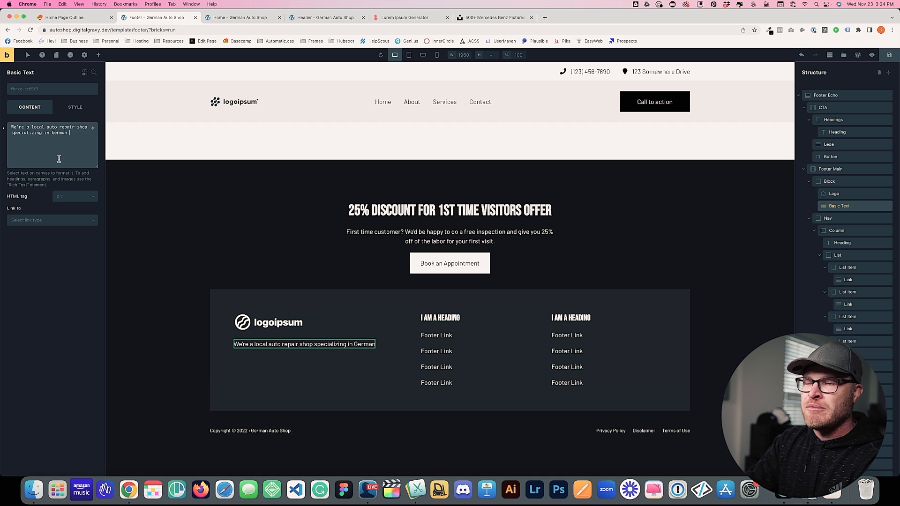
text(cars)
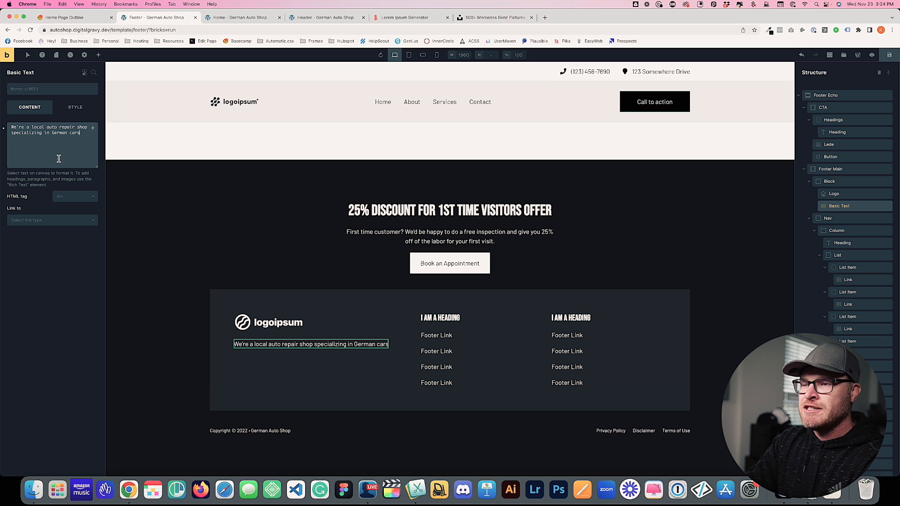
text(. Come get your Merce)
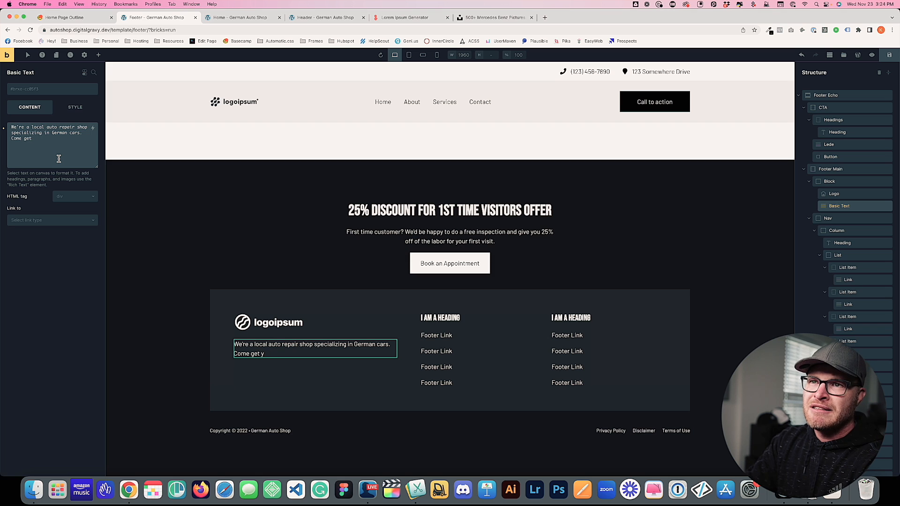
key(BackSpace)
key(BackSpace)
text(Let)
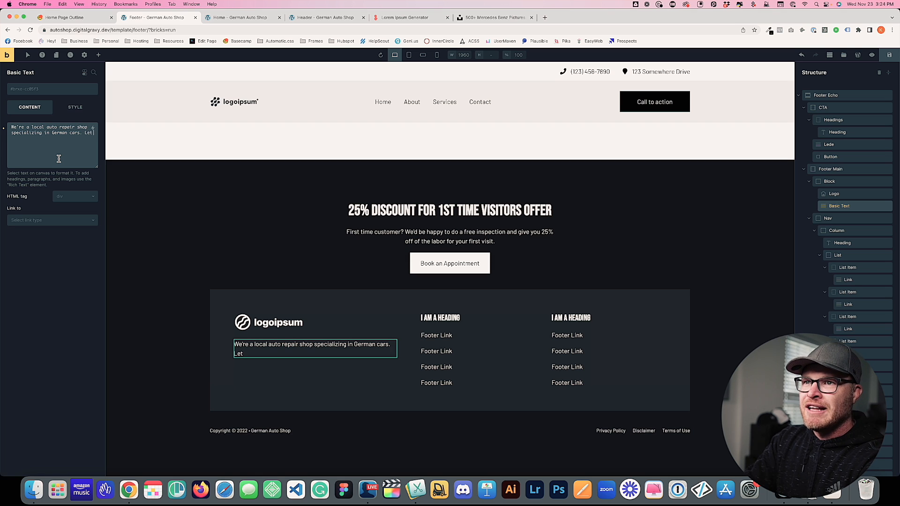
text( us care for your Audi, Porsche, Mercedes-Benz)
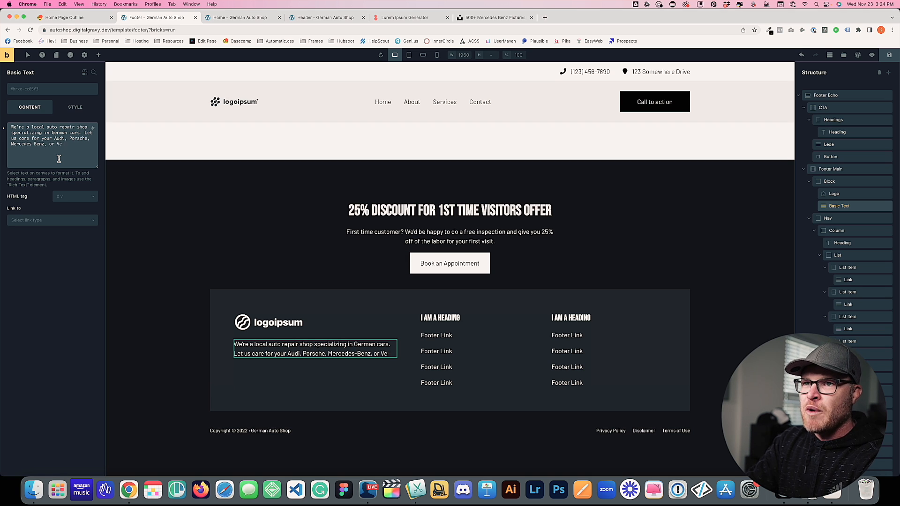
text(, or Volkswagen)
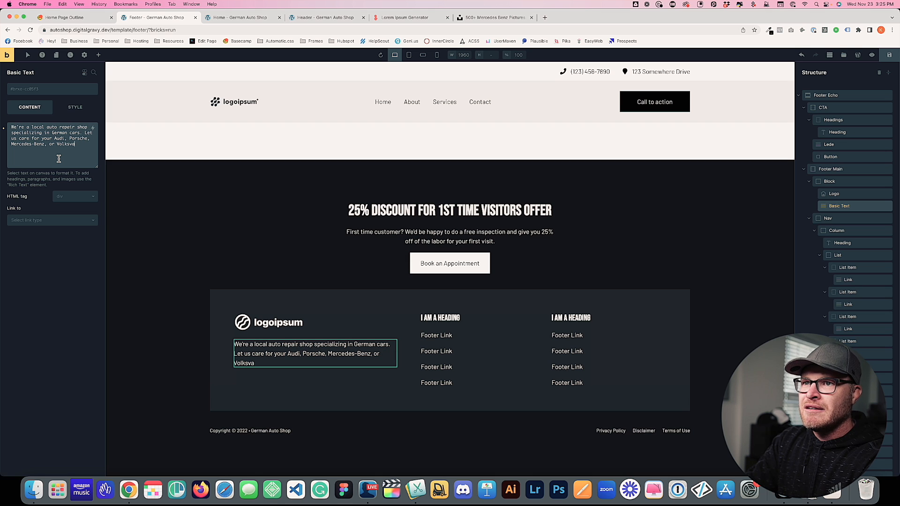
text( vehicle.)
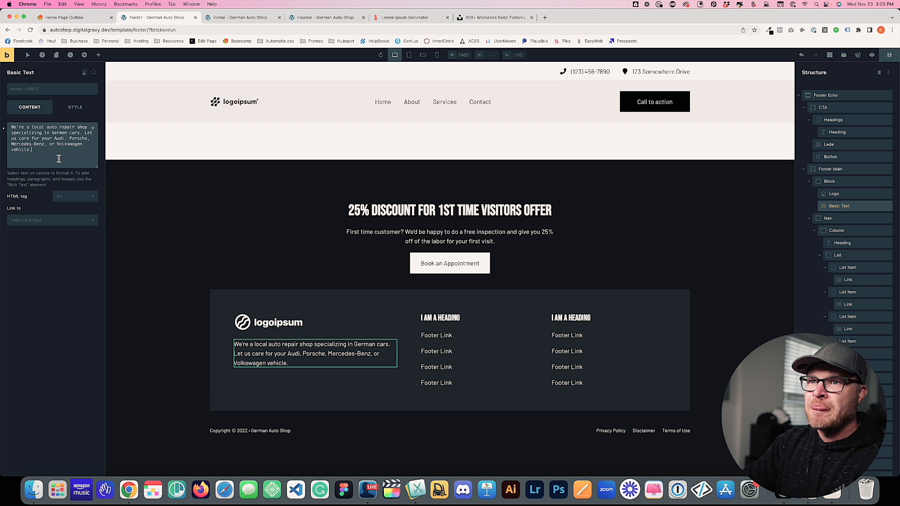
Reword the closing sentence for owners of an Audi, Porsche, Mercedes-Benz or Volkswagen
drag(85, 132, 19, 137)
text(We'd)
key(BackSpace)
key(BackSpace)
key(BackSpace)
key(BackSpace)
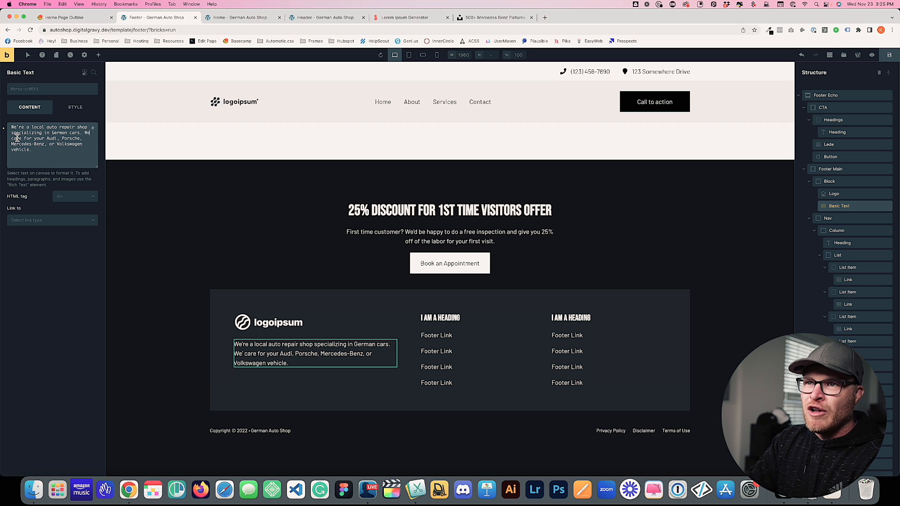
text(If you have)
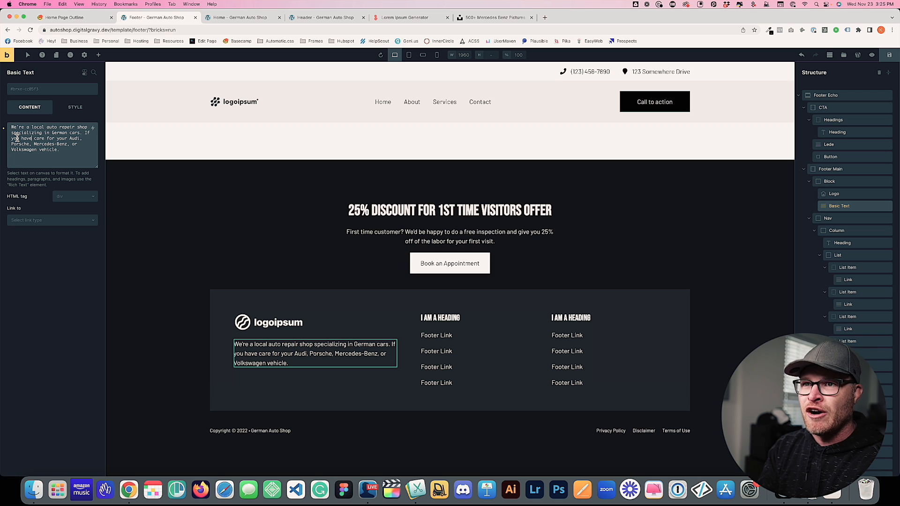
key(BackSpace)
key(BackSpace)
key(BackSpace)
key(BackSpace)
key(BackSpace)
key(BackSpace)
key(BackSpace)
key(BackSpace)
key(BackSpace)
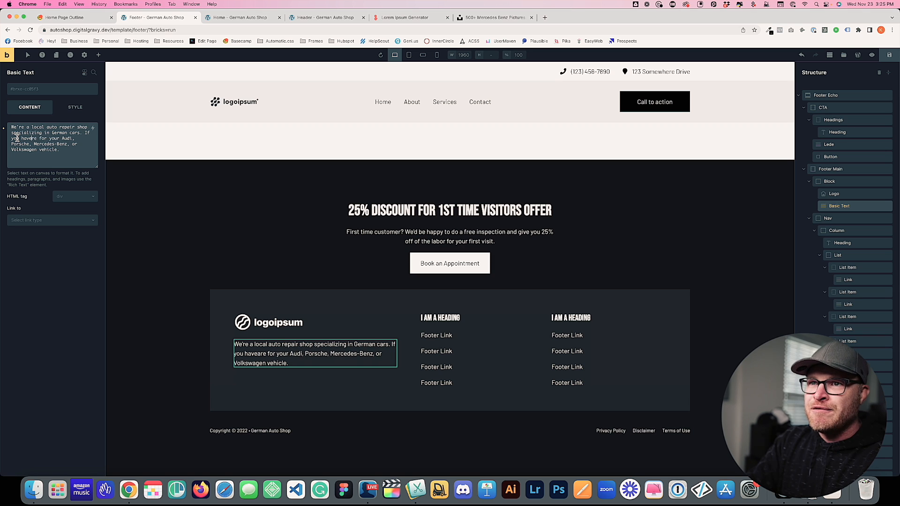
text(ho)
key(BackSpace)
key(BackSpace)
text(own an)
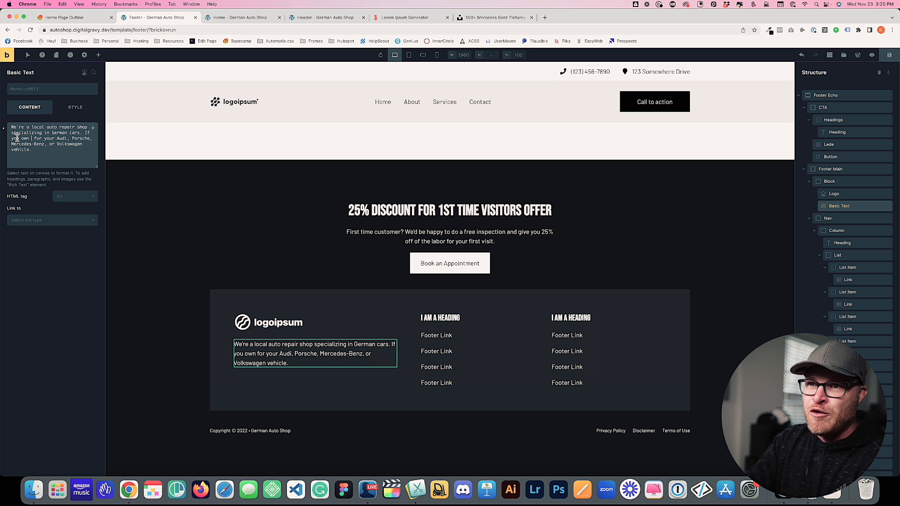
key(Delete)
key(Delete)
key(Delete)
key(Delete)
key(Delete)
key(Delete)
key(Delete)
key(Delete)
key(Delete)
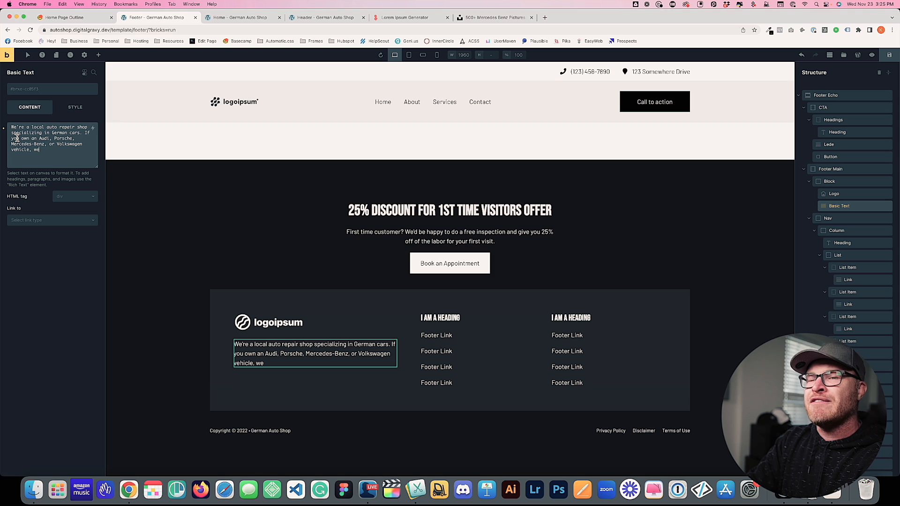
text(d be honor)
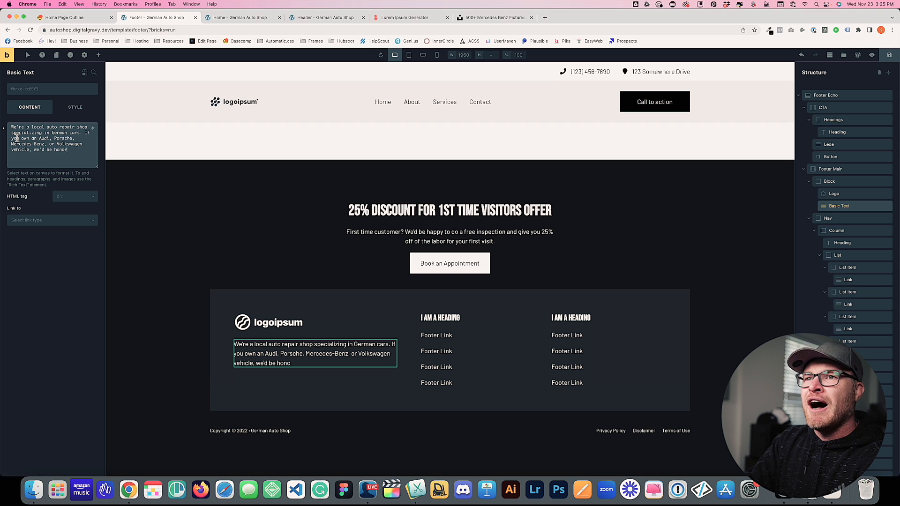
text(ed to help you care for it.)
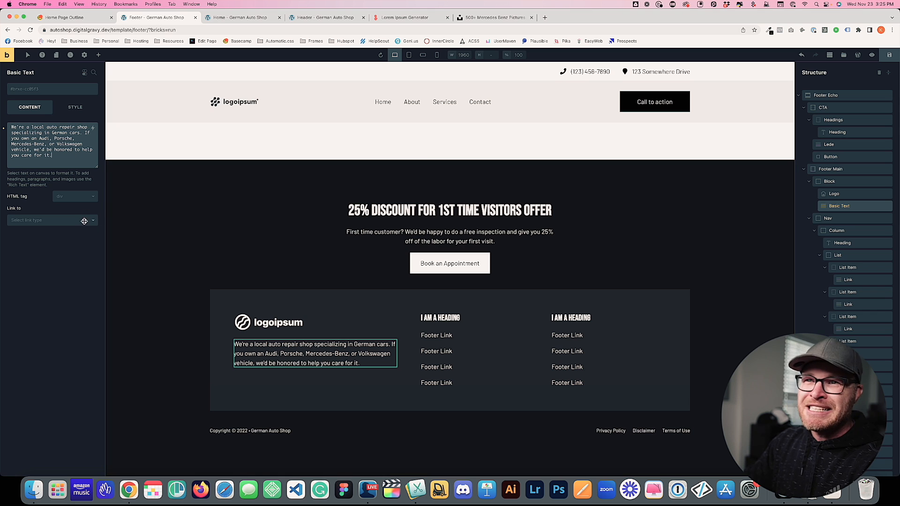
Set the blurb's HTML tag to p and save the template
click(62, 197)
click(63, 215)
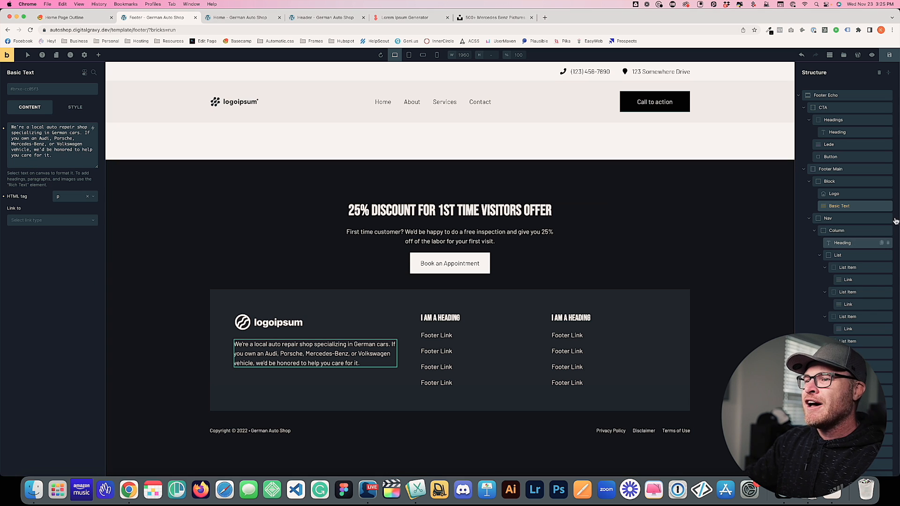
click(880, 57)
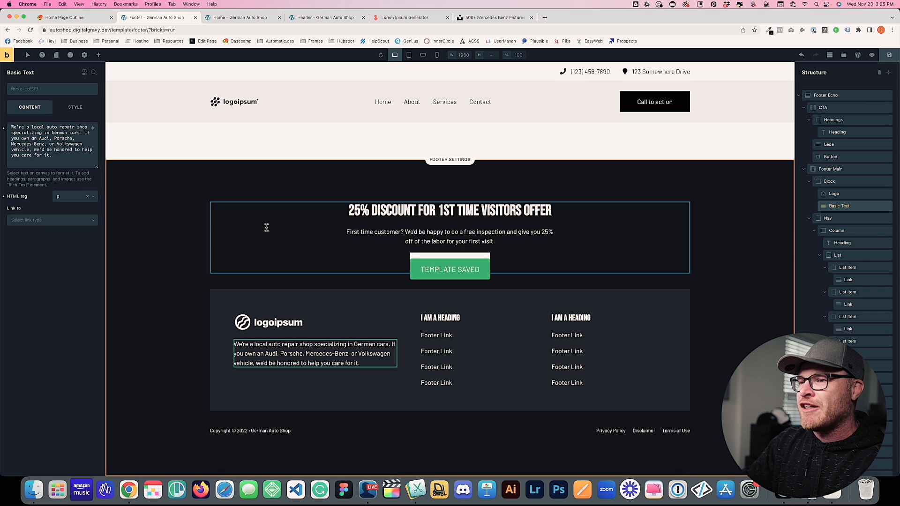
click(155, 265)
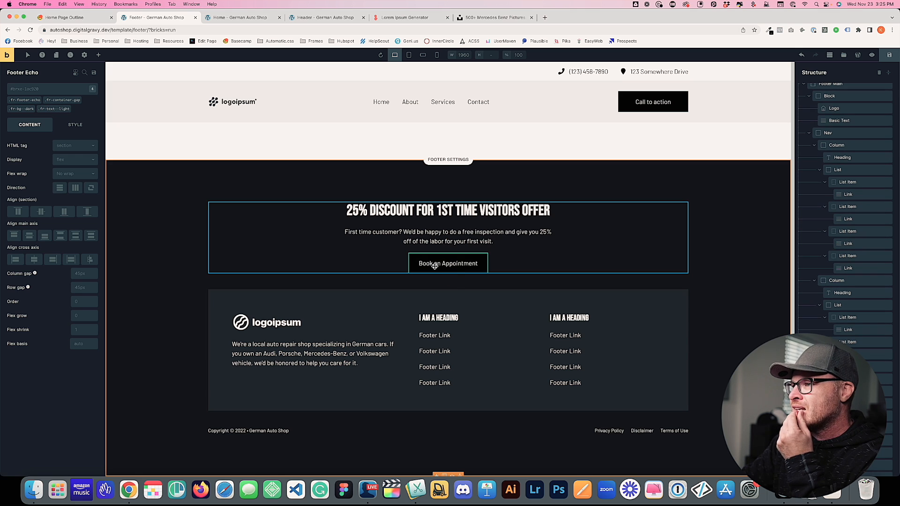
Title the first footer link column 'Car Types'
click(439, 318)
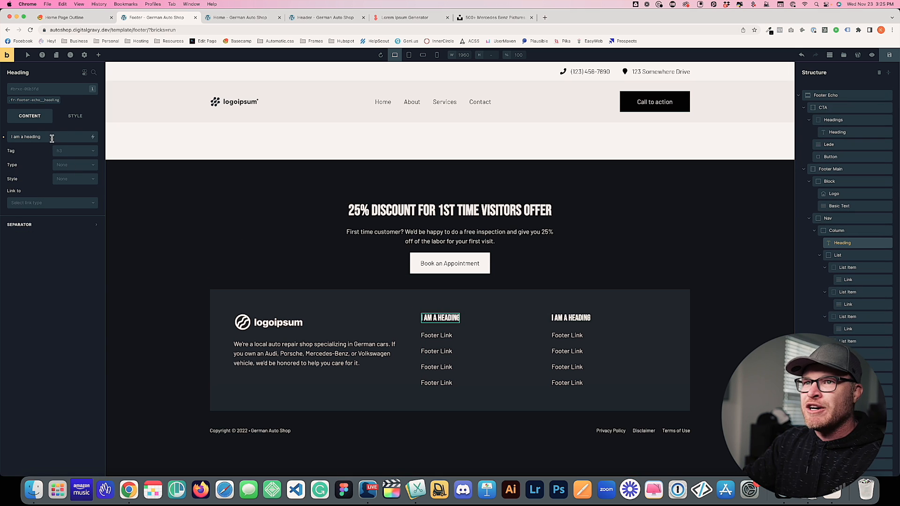
triple_click(55, 136)
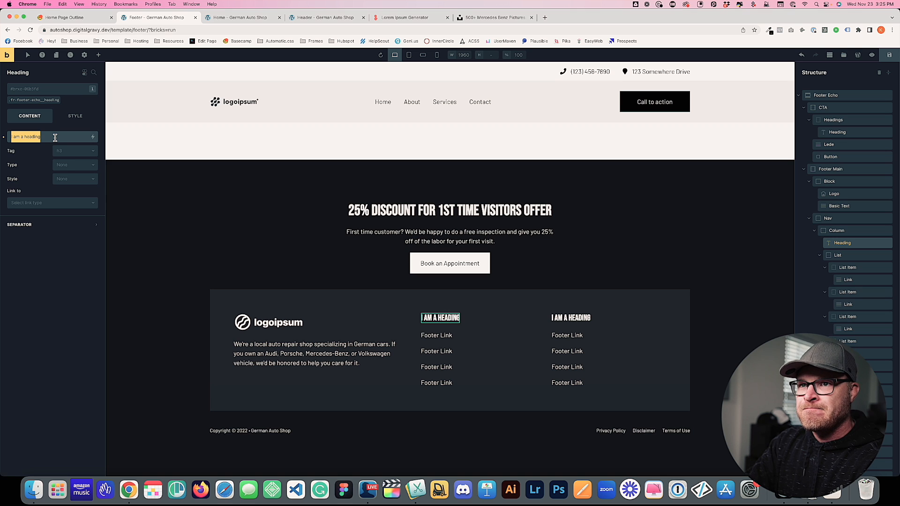
key(BackSpace)
text(Car Types)
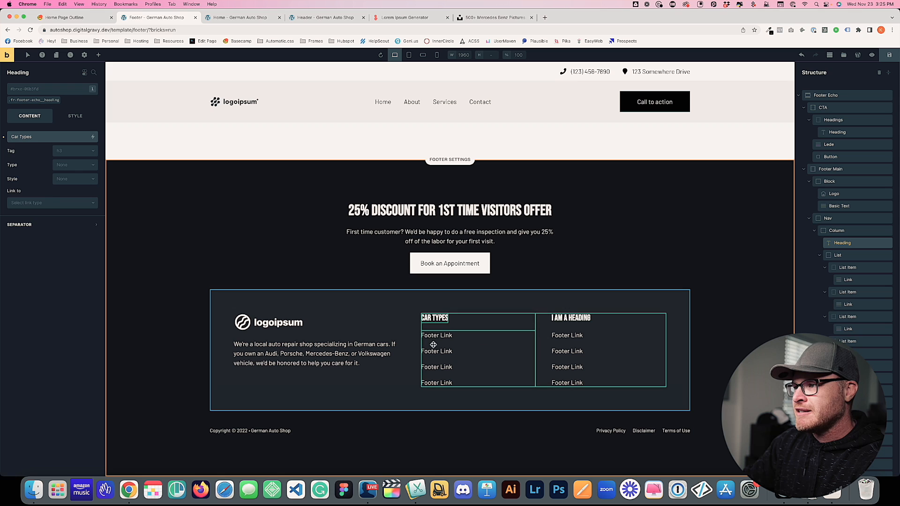
Rename the first two Car Types links 'Porsche Repair' and 'Audi Repair'
click(437, 336)
click(53, 145)
triple_click(53, 144)
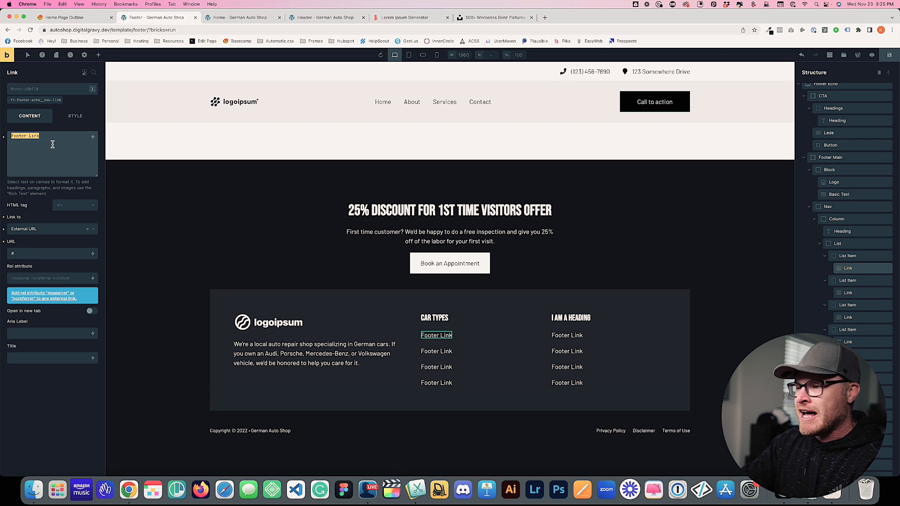
text(Porsche Repair)
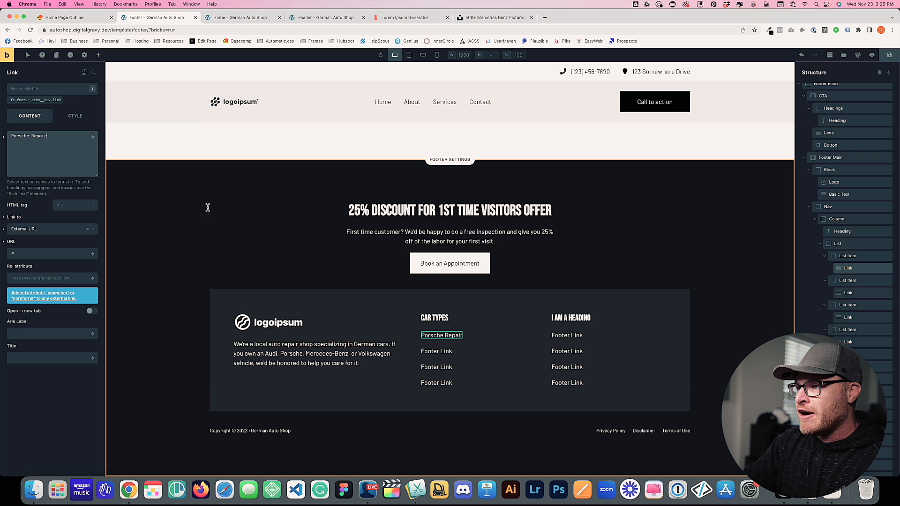
click(443, 352)
triple_click(25, 150)
text(Audi)
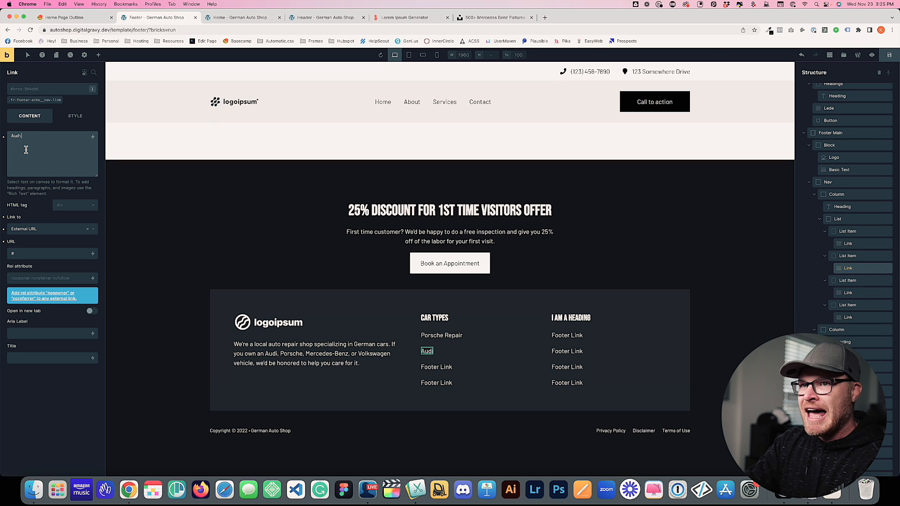
text( Reaair)
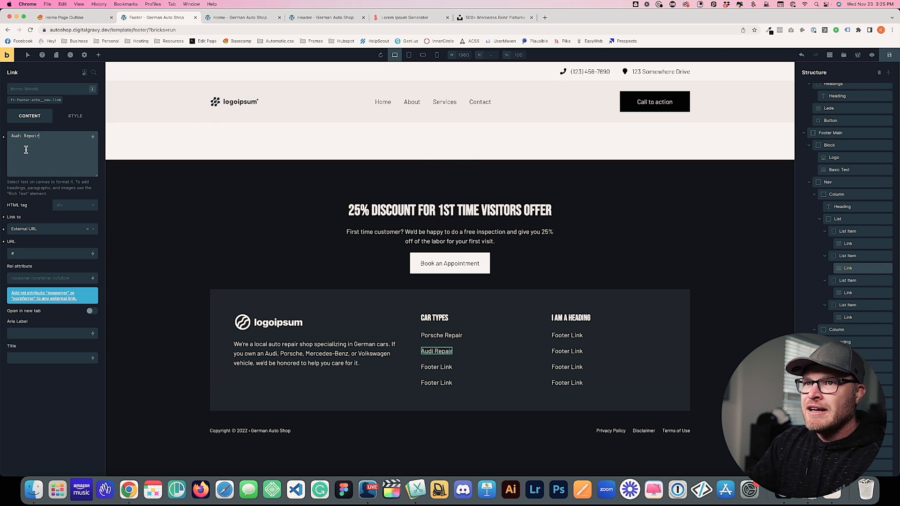
Rename the third and fourth links 'Mercedes-Benz Repair' and 'Volkswagen Repair'
click(68, 152)
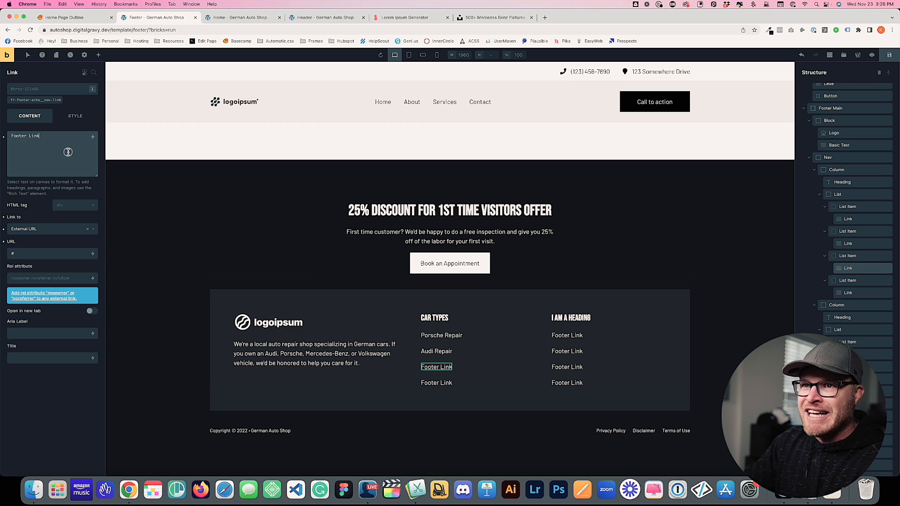
key(ctrl+a)
key(BackSpace)
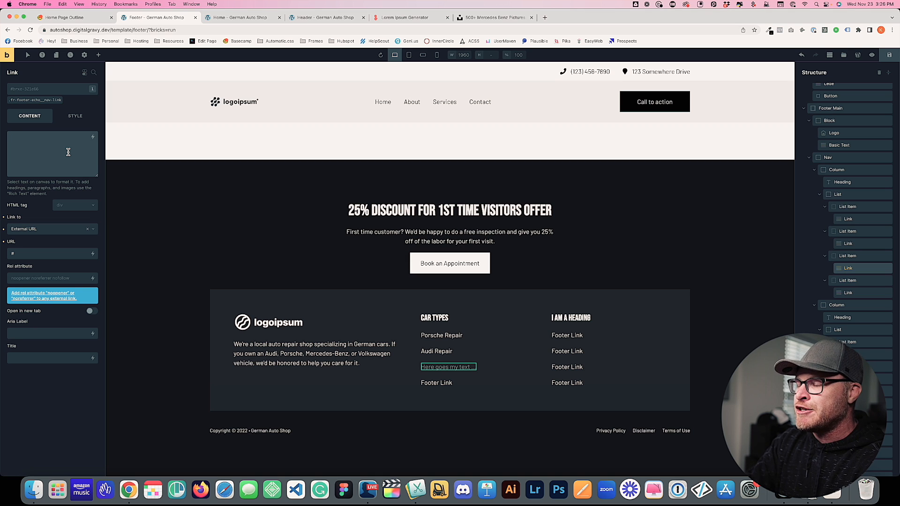
text(Mer)
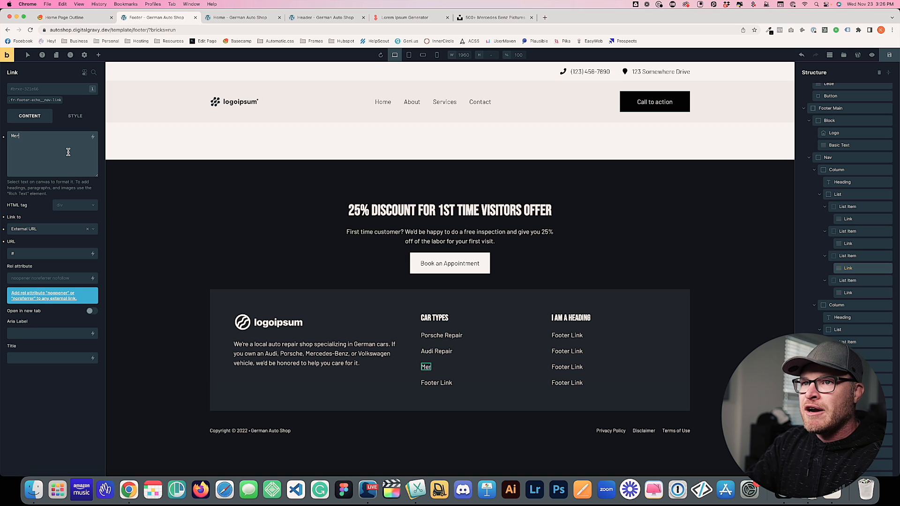
text(cedes-Benz Repair)
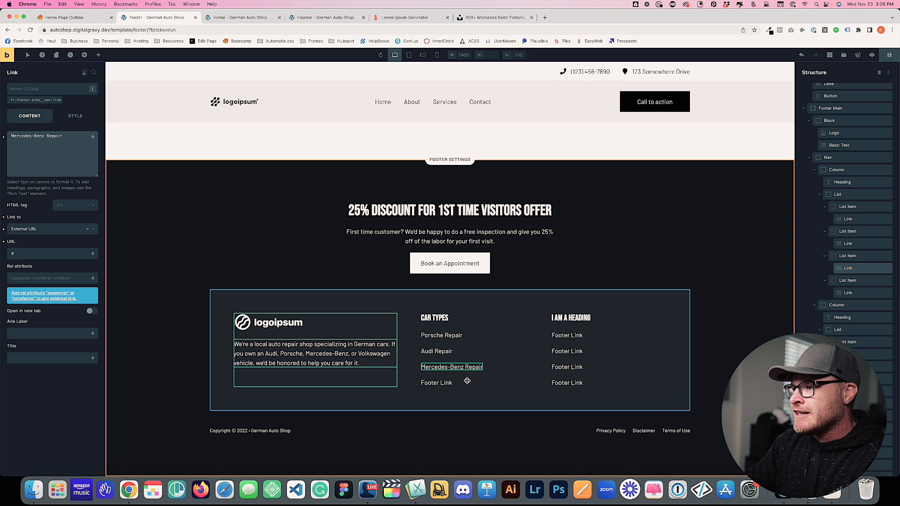
click(438, 382)
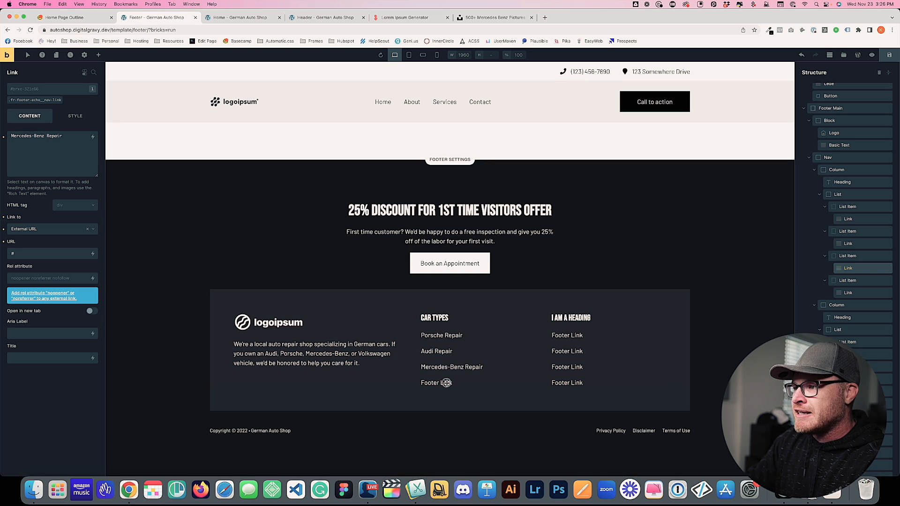
double_click(24, 149)
key(super+a)
text(Volkswagen Repair)
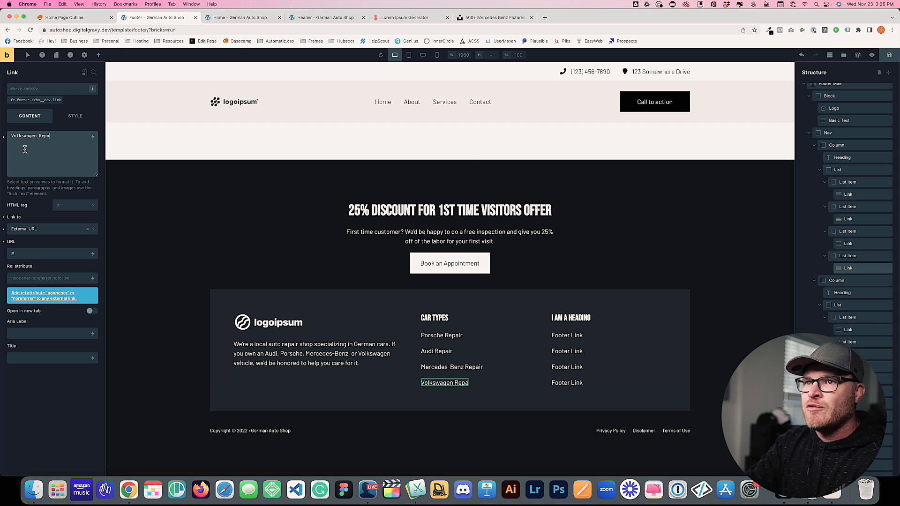
Retitle the second footer column heading 'Our Shop'
click(571, 319)
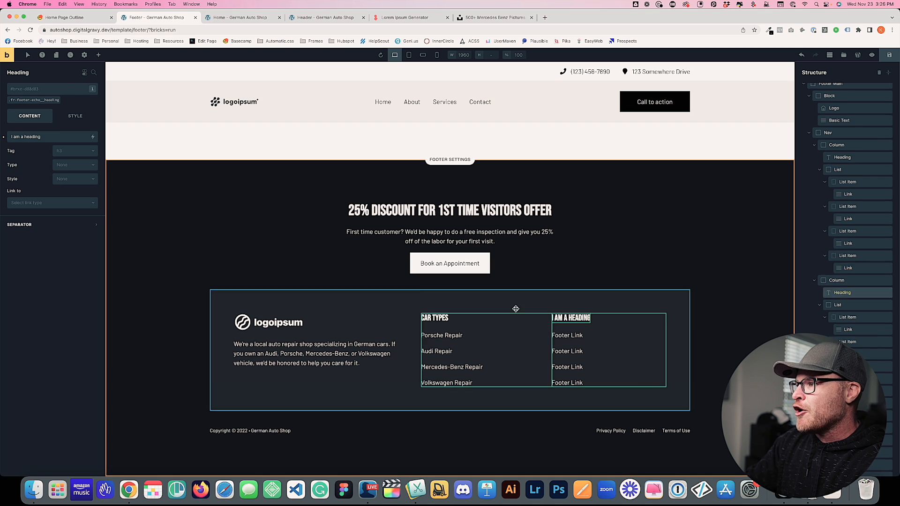
double_click(50, 135)
key(super+a)
text(A)
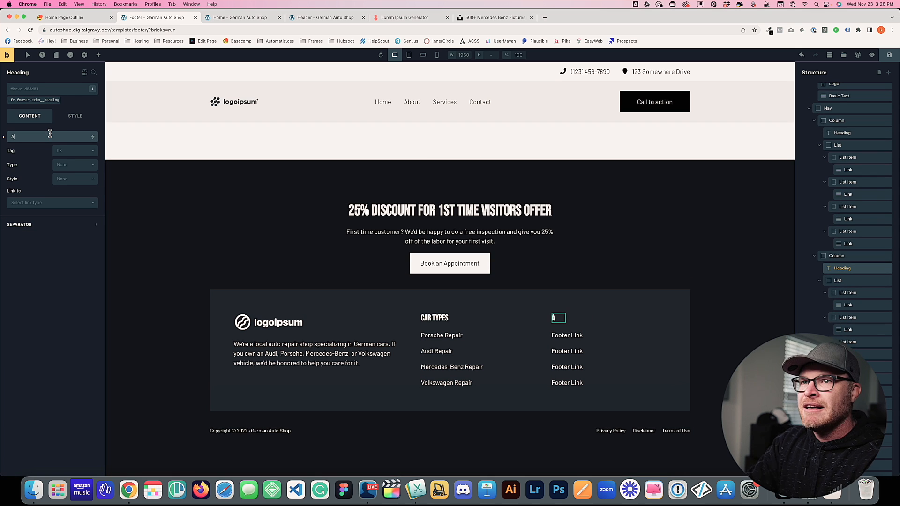
key(BackSpace)
text(Our Shop)
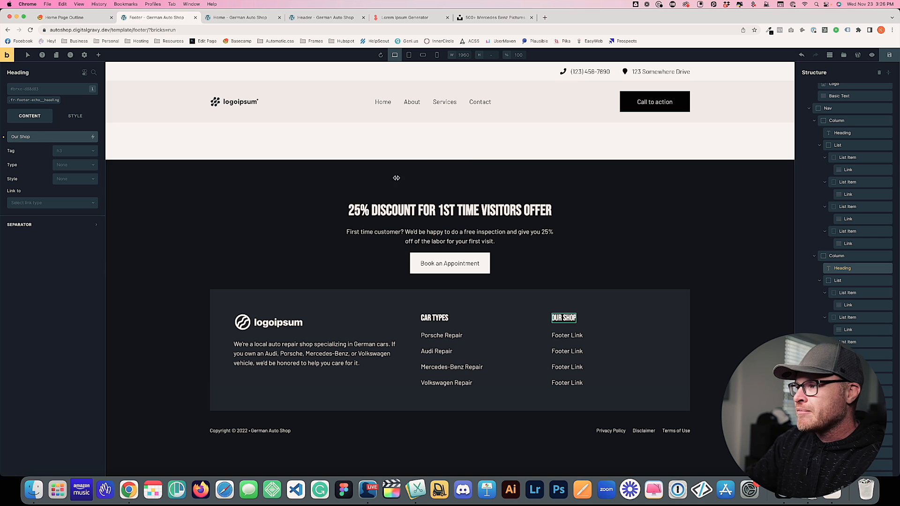
Retype its four links as About Us, Articles, Book an Appointment and Contact Us
click(553, 337)
triple_click(74, 162)
text(About Us)
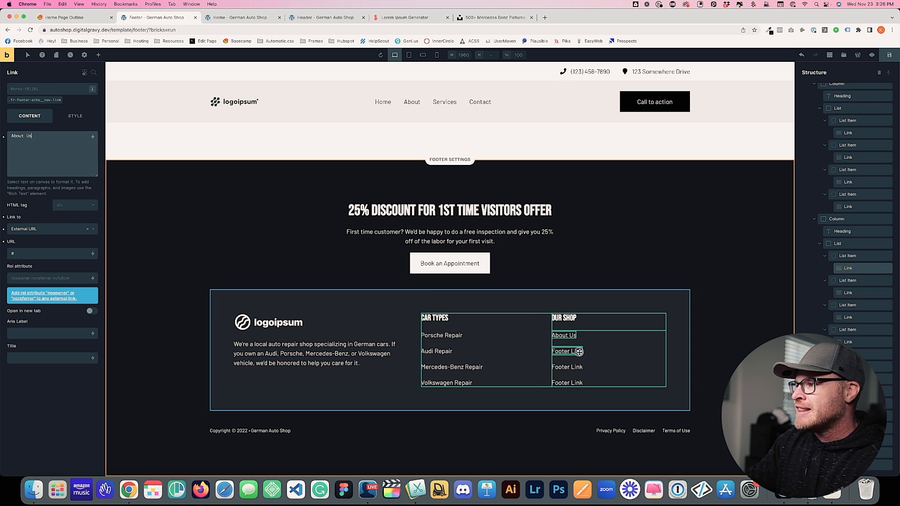
click(580, 353)
triple_click(58, 168)
key(BackSpace)
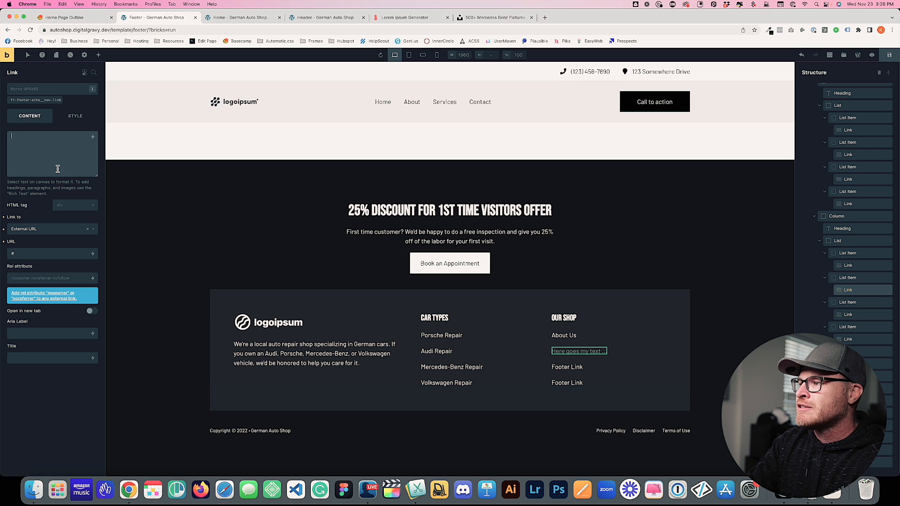
text(C)
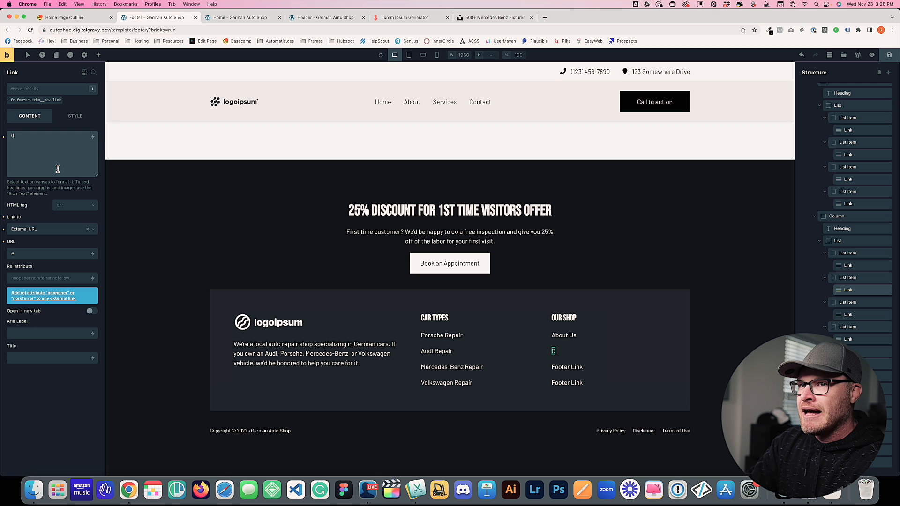
text(rticles)
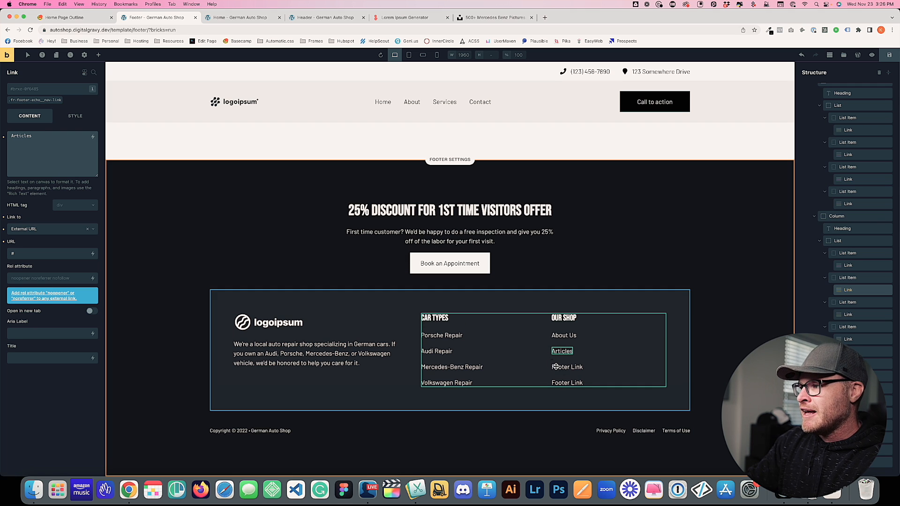
click(566, 368)
triple_click(60, 158)
text(Book an Appointment)
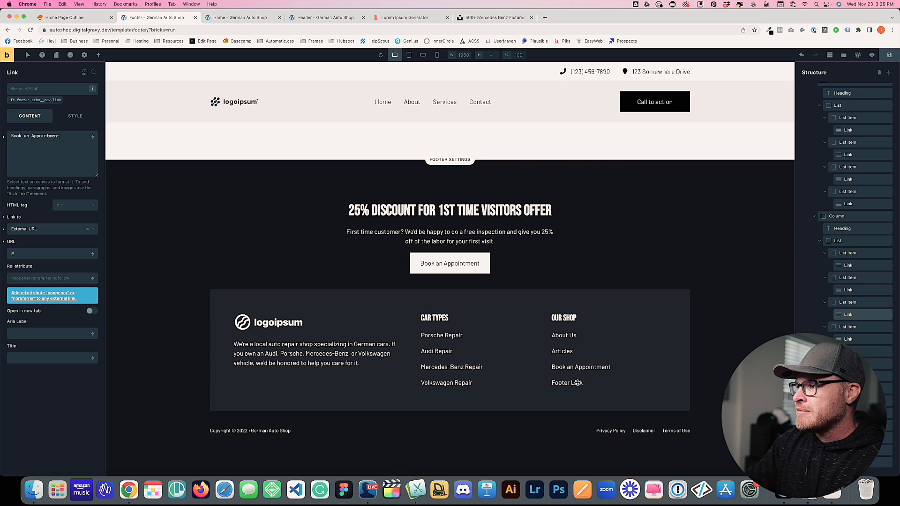
click(578, 383)
triple_click(68, 163)
text(Contact Us)
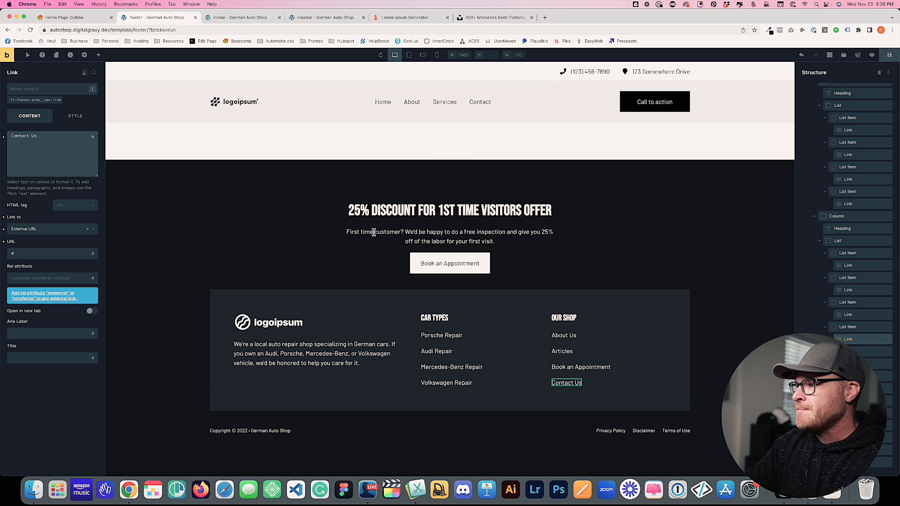
Rename the third and fourth Our Shop links 'Services' and 'Book an Appointment'
click(565, 353)
click(581, 367)
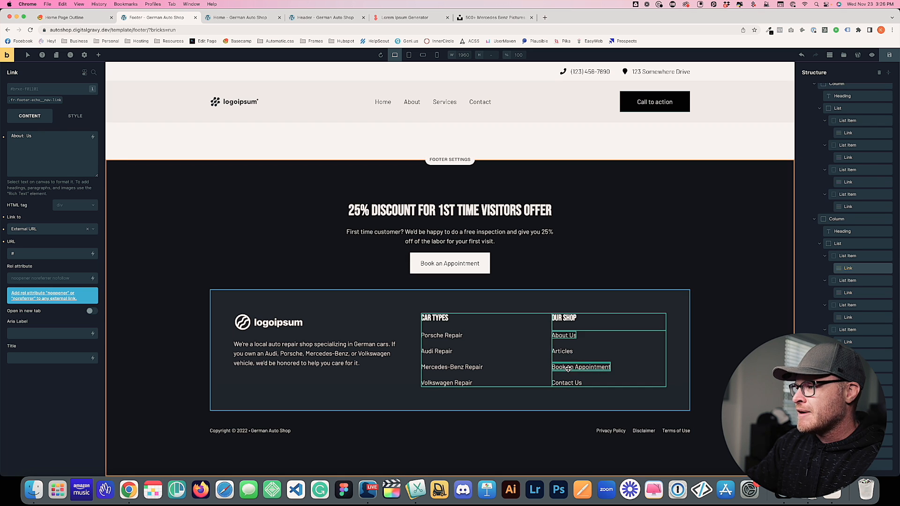
triple_click(54, 147)
text(Services)
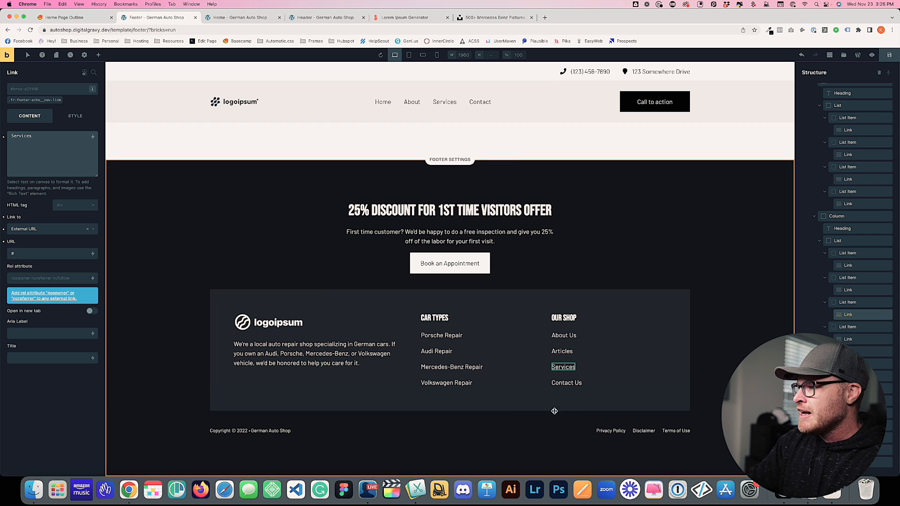
click(566, 383)
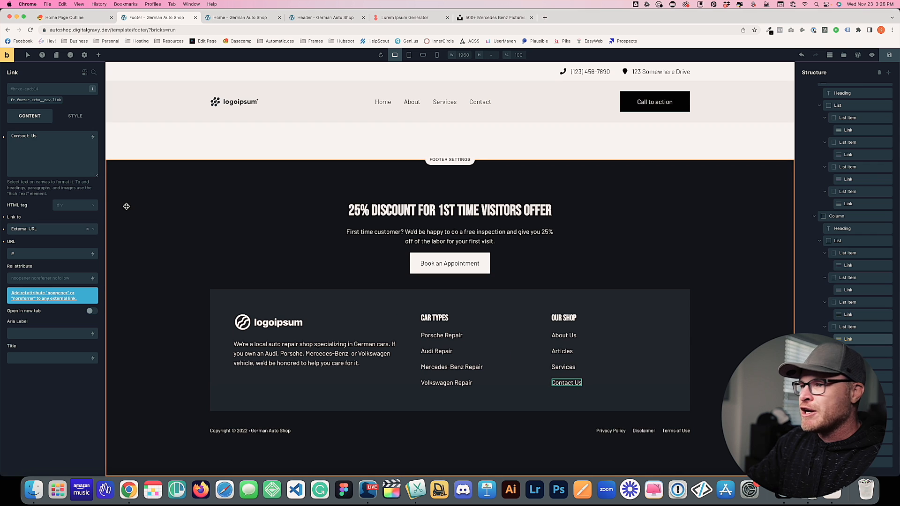
triple_click(30, 137)
text(Book an Appointment)
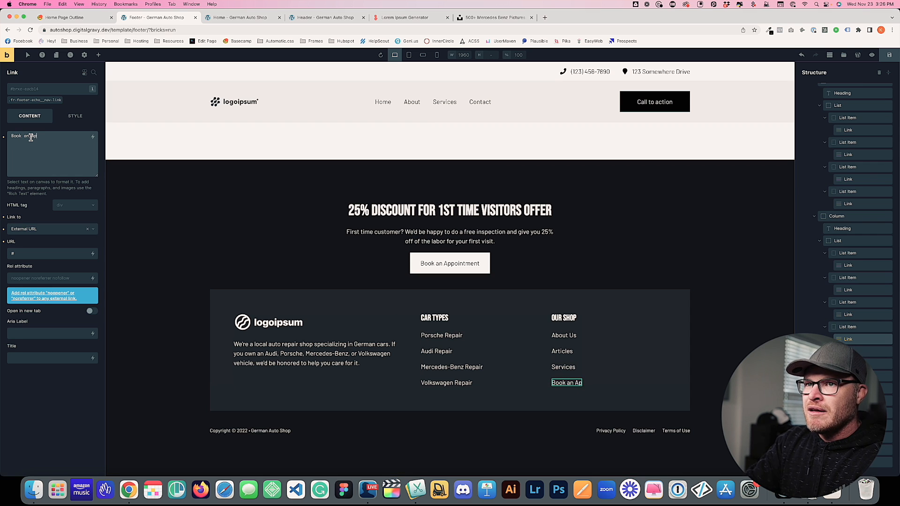
Duplicate the last Our Shop item into a fifth link named 'Contact Us'
click(853, 327)
key(super+d)
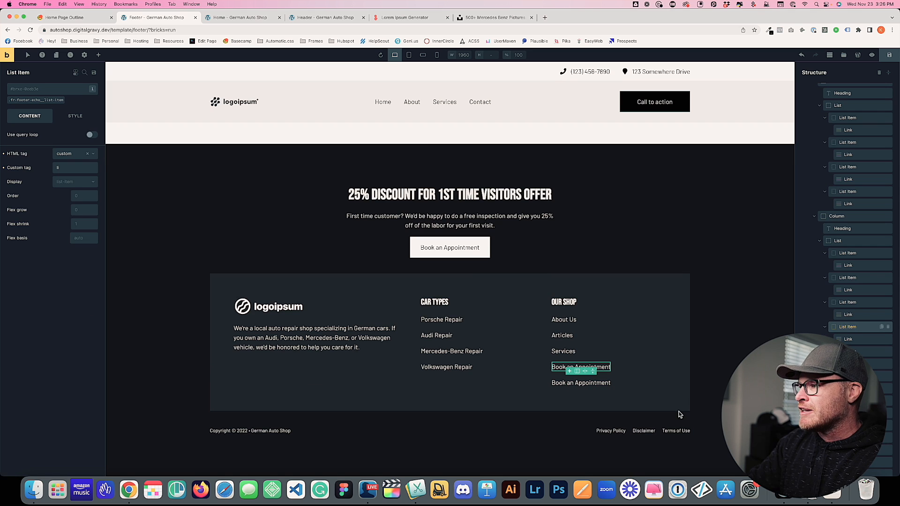
click(581, 384)
click(31, 162)
key(super+a)
text(Contact Us)
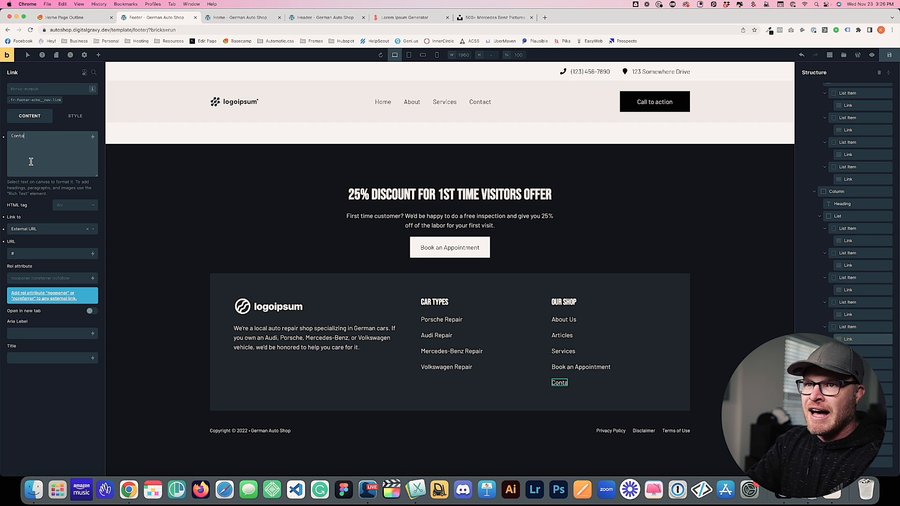
Save the footer template
click(890, 55)
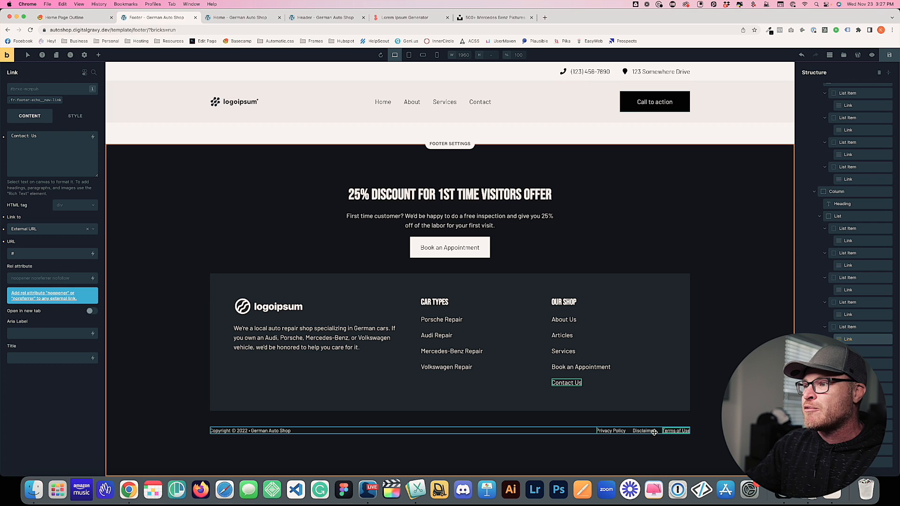
click(466, 308)
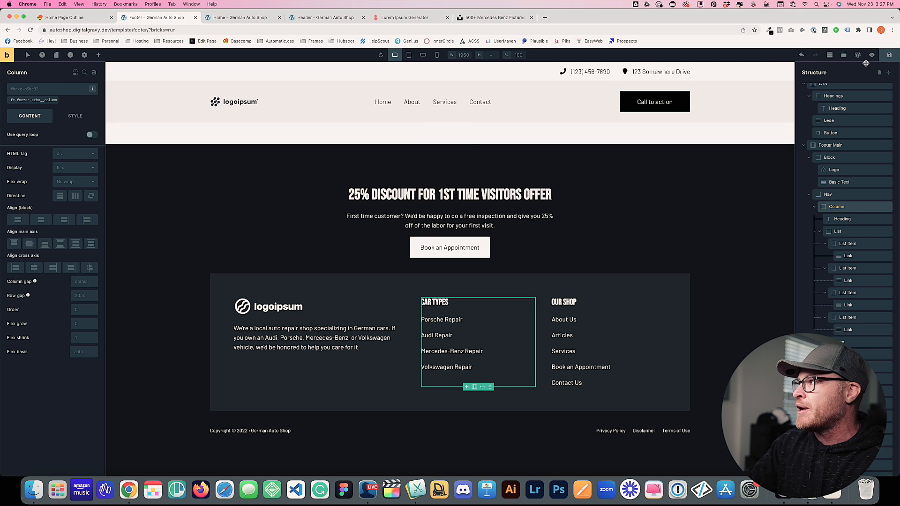
click(890, 56)
click(209, 18)
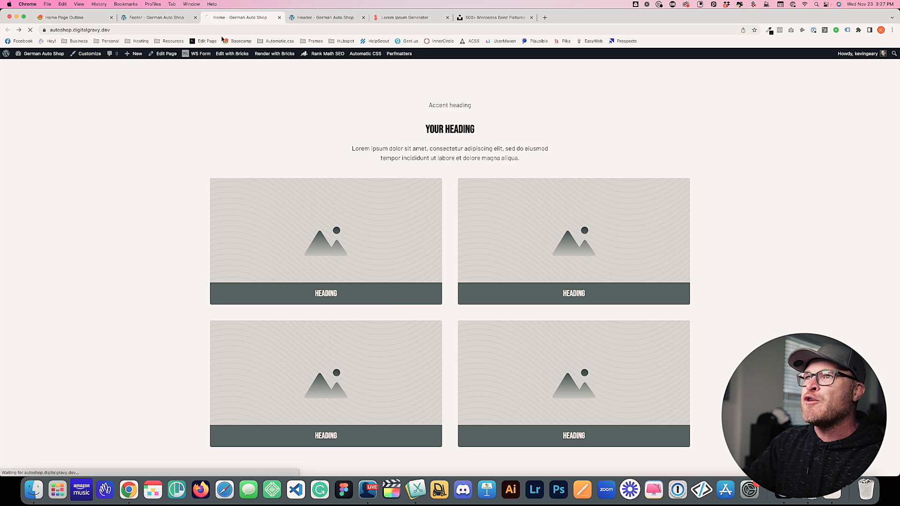
scroll(167, 117, down, 5)
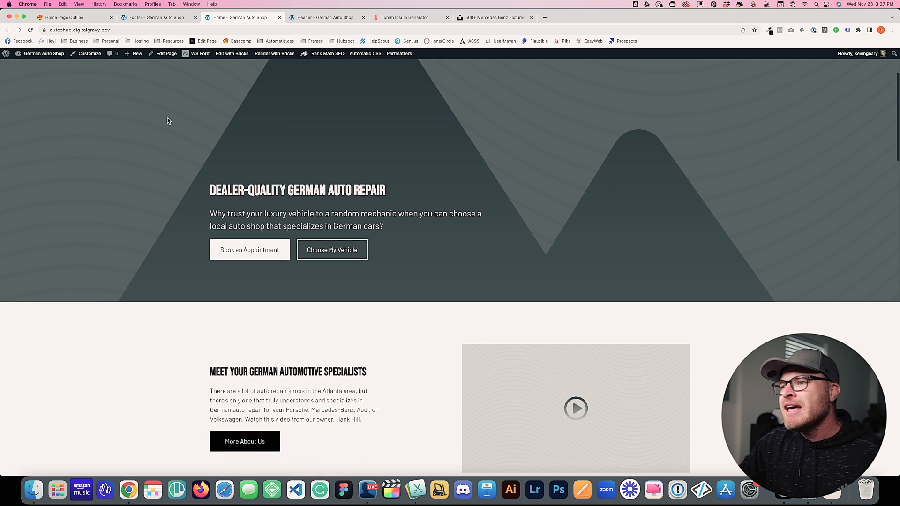
scroll(168, 118, down, 1)
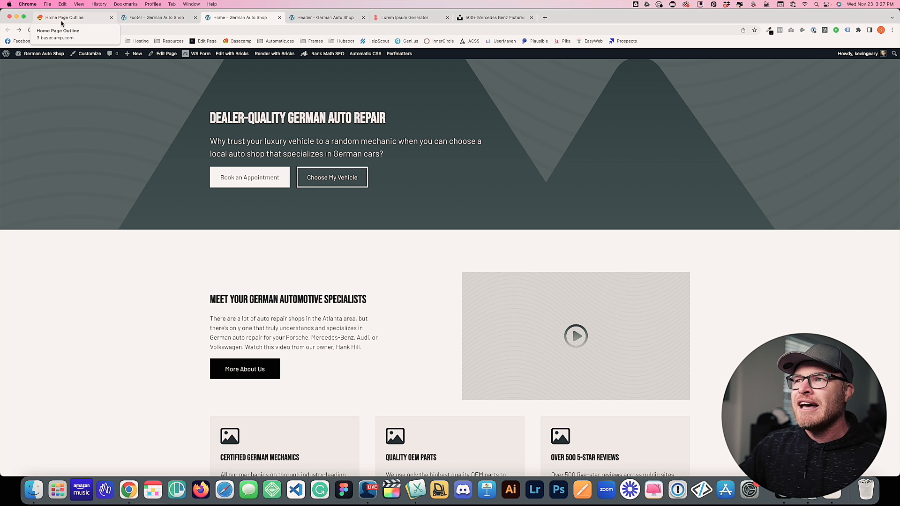
scroll(328, 228, down, 5)
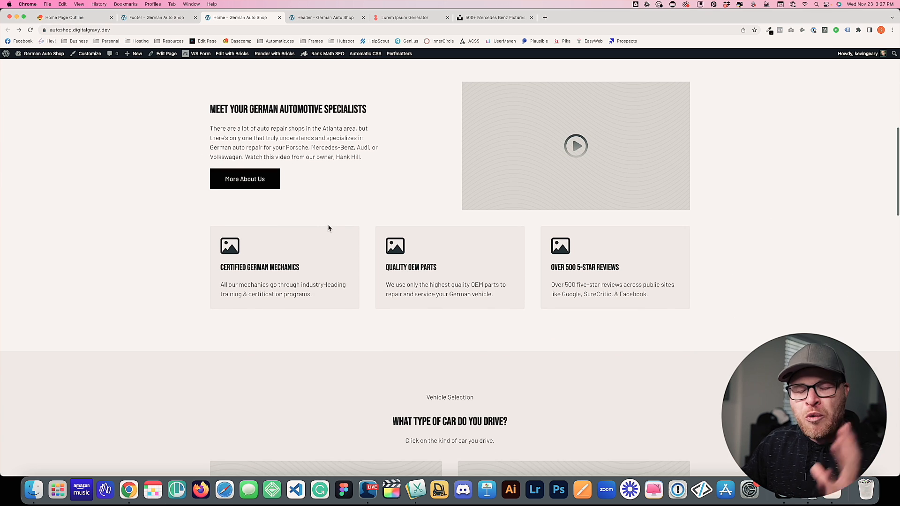
scroll(330, 225, down, 10)
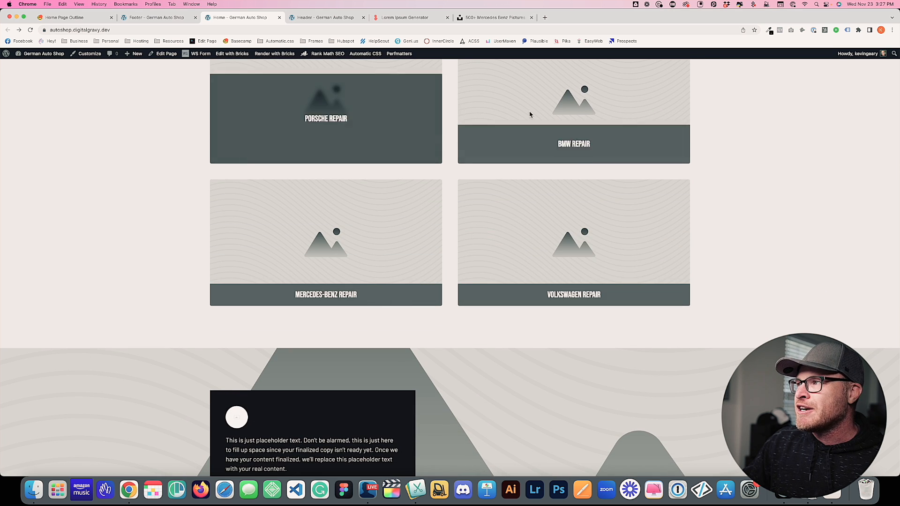
scroll(364, 262, down, 4)
scroll(282, 298, down, 9)
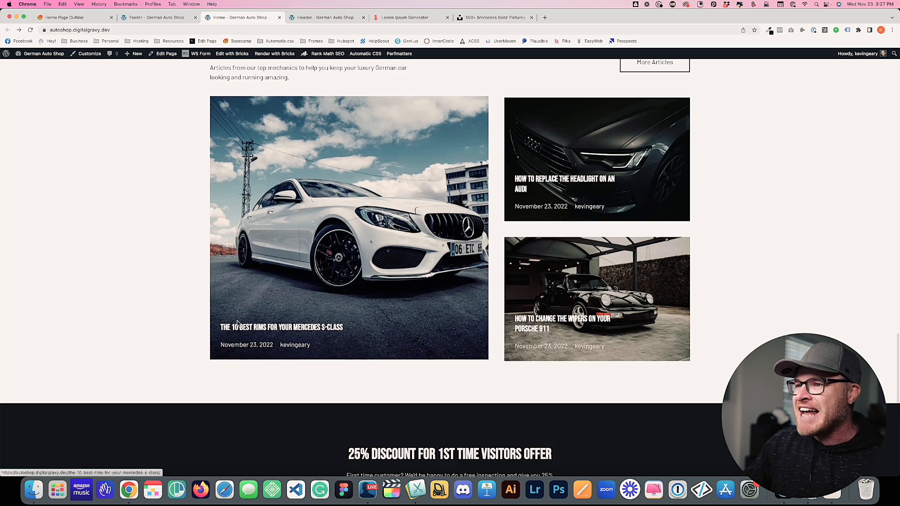
scroll(235, 311, down, 6)
scroll(235, 311, up, 20)
scroll(236, 315, up, 10)
scroll(236, 315, down, 20)
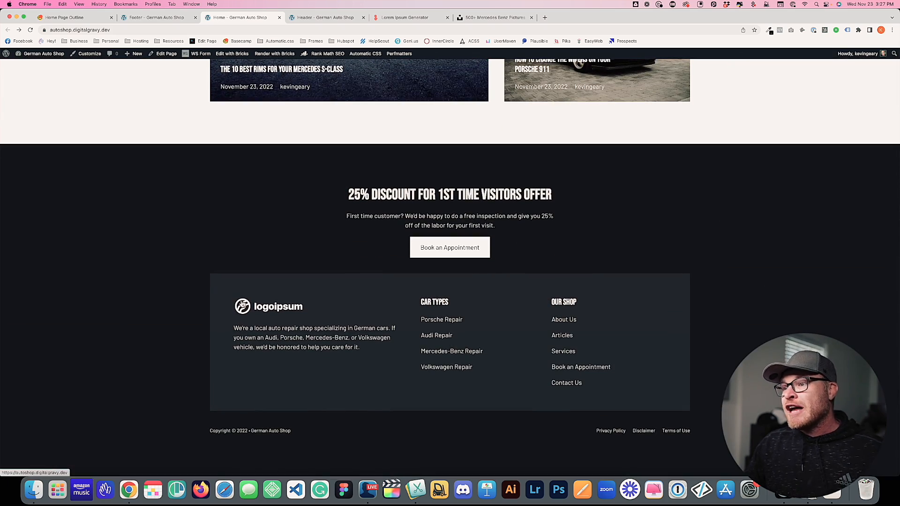
scroll(235, 305, up, 12)
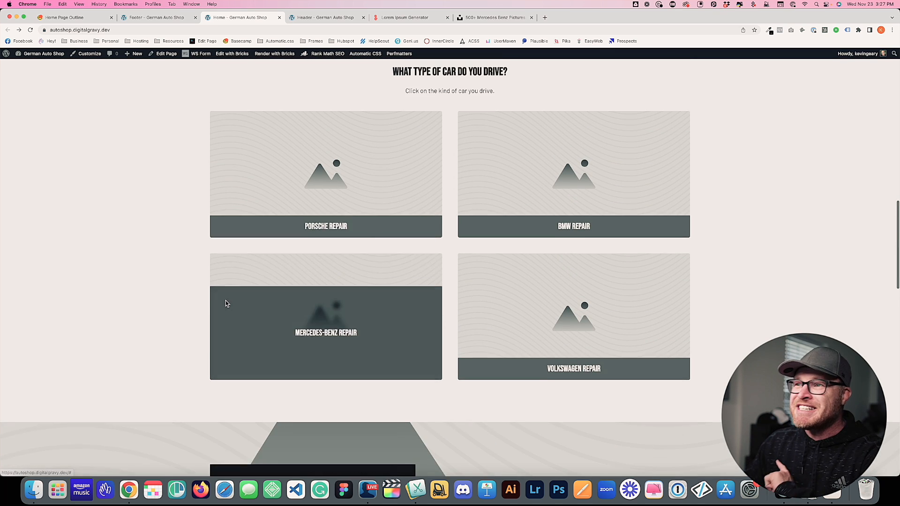
scroll(171, 296, up, 10)
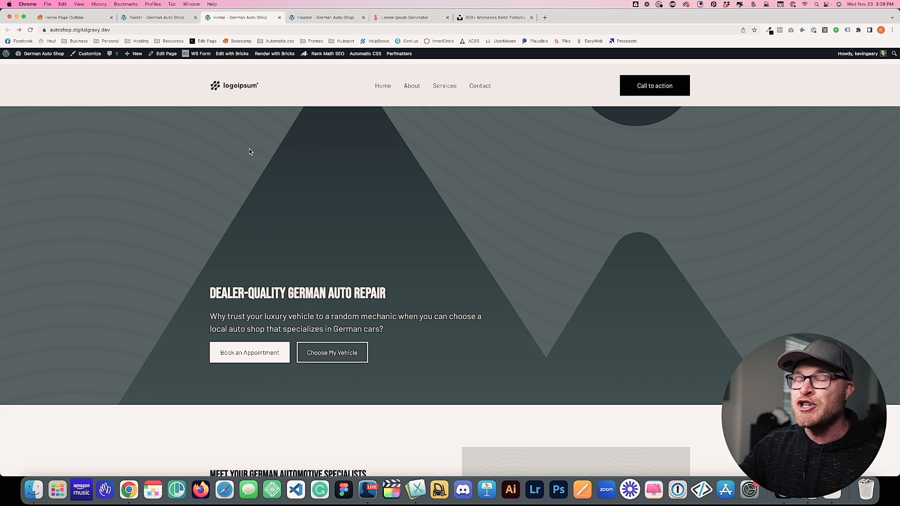
Review the outline, Footer, live home page and Header tabs, then go to the Dashboard
click(89, 17)
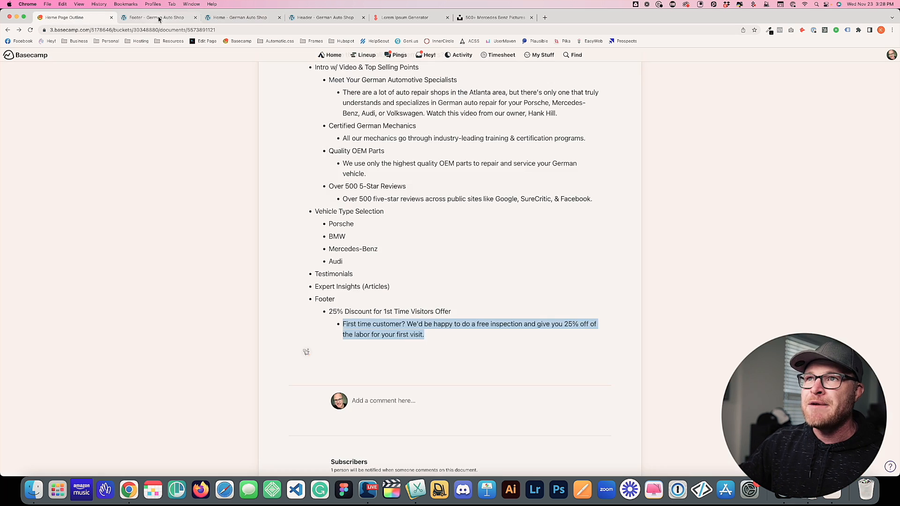
click(157, 17)
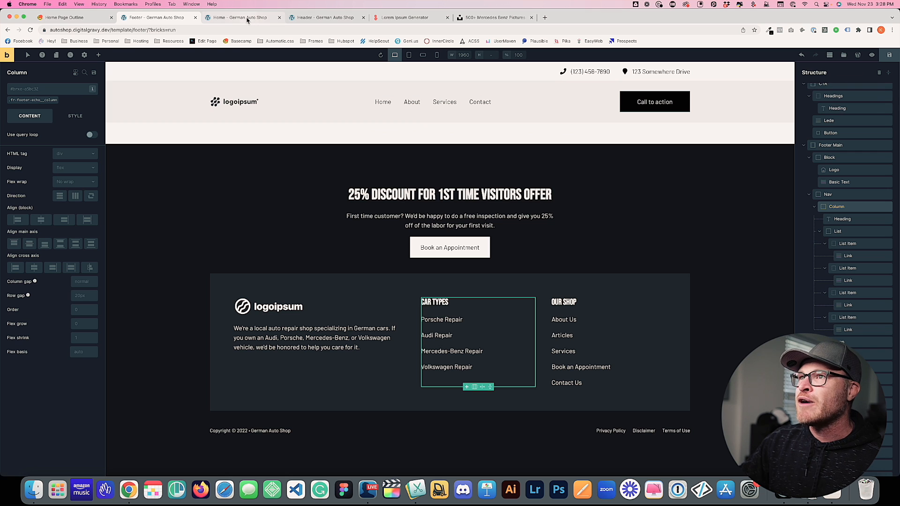
click(246, 18)
scroll(395, 350, down, 20)
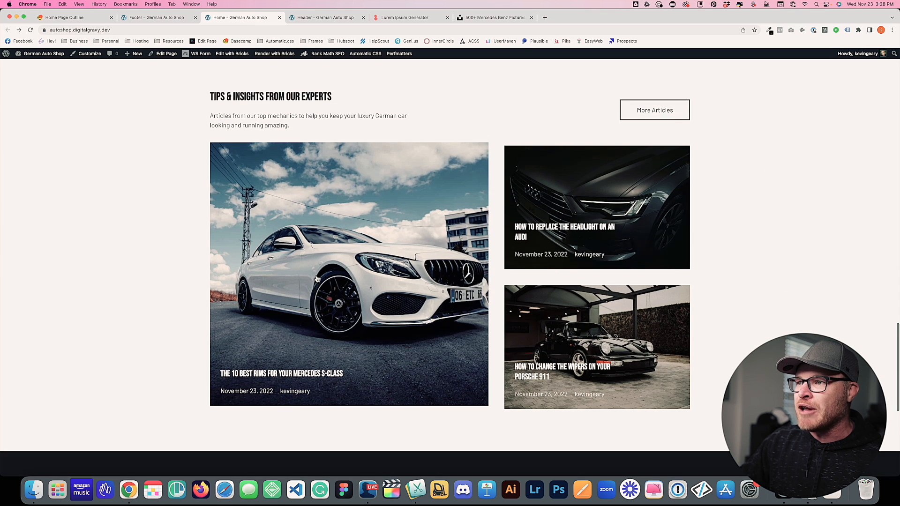
click(325, 18)
click(18, 64)
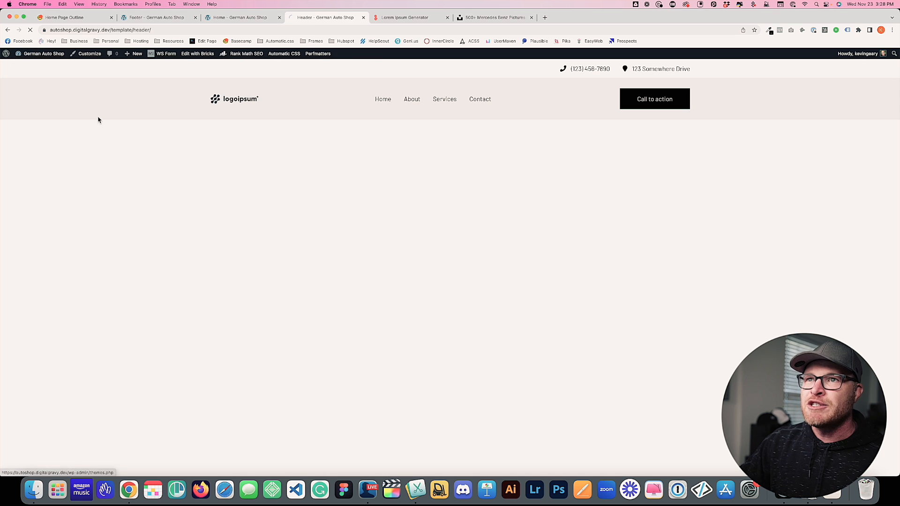
Add and publish a Single-type template 'Blog: Single Post', then open it in Bricks
mouse_move(33, 106)
click(72, 119)
click(123, 72)
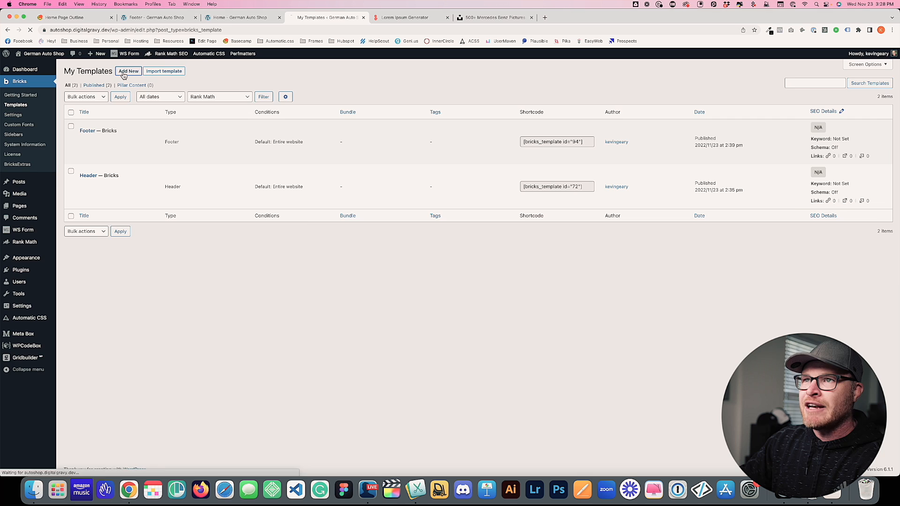
text(Blog: Single Post)
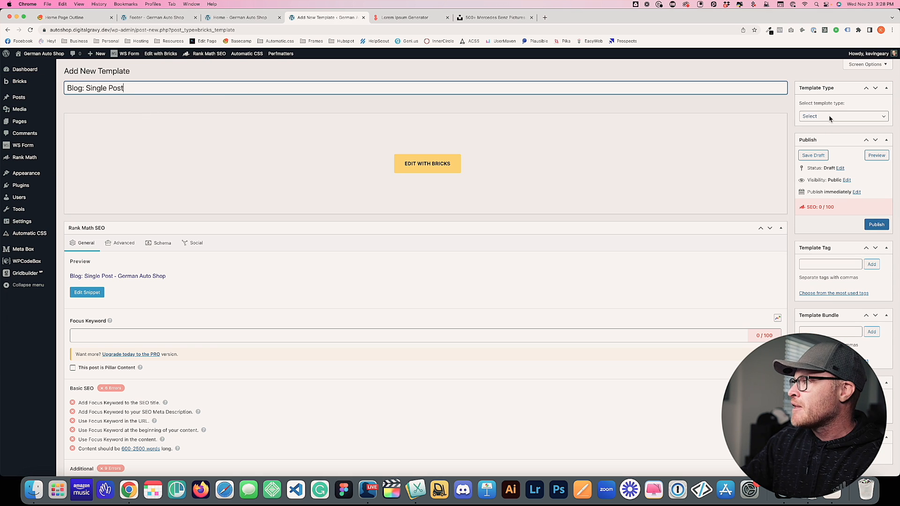
click(829, 116)
click(830, 141)
click(867, 227)
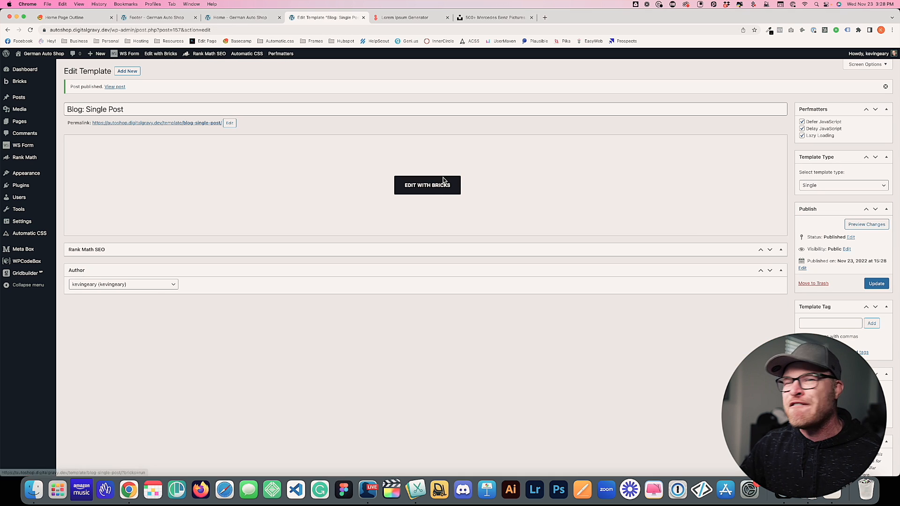
click(436, 185)
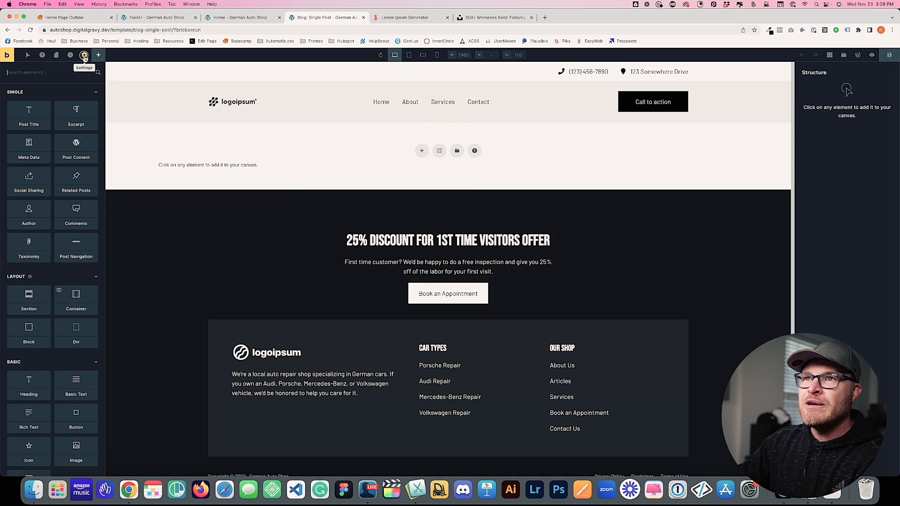
Add a Post type display condition set to Posts to the Blog: Single Post template
click(84, 55)
click(37, 128)
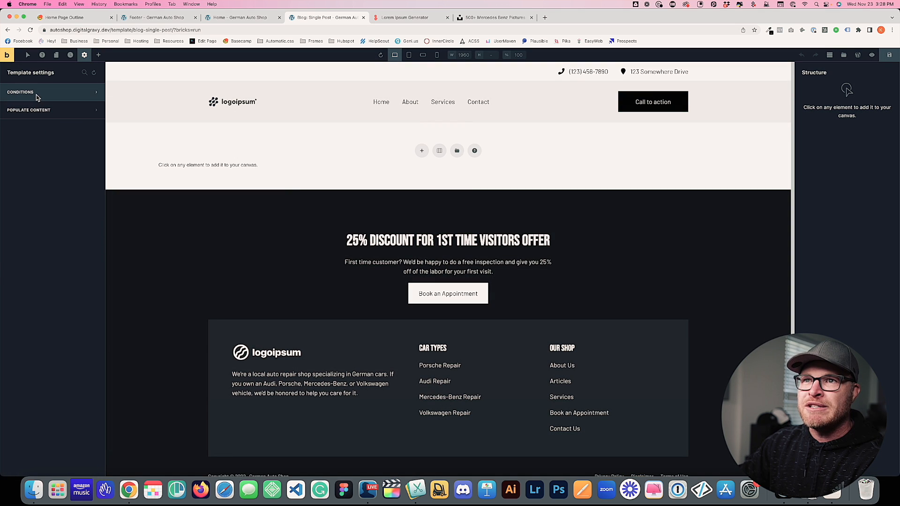
click(37, 94)
click(55, 129)
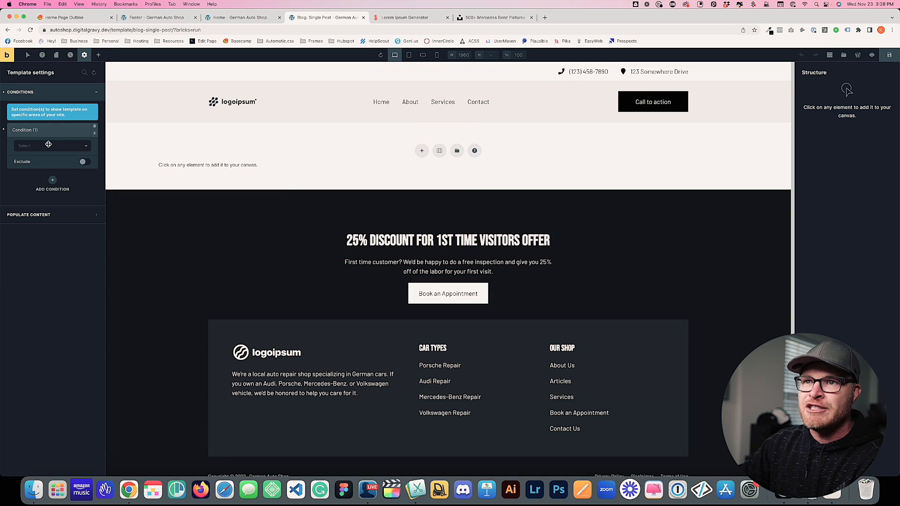
click(48, 146)
click(47, 181)
click(49, 173)
click(46, 192)
Save the template and browse Bricks' Remote Templates library
click(889, 55)
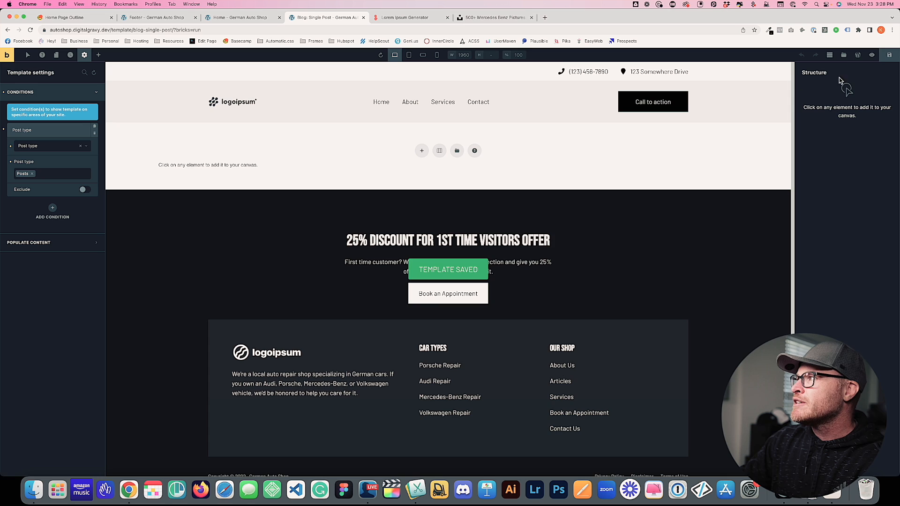
click(844, 55)
click(338, 86)
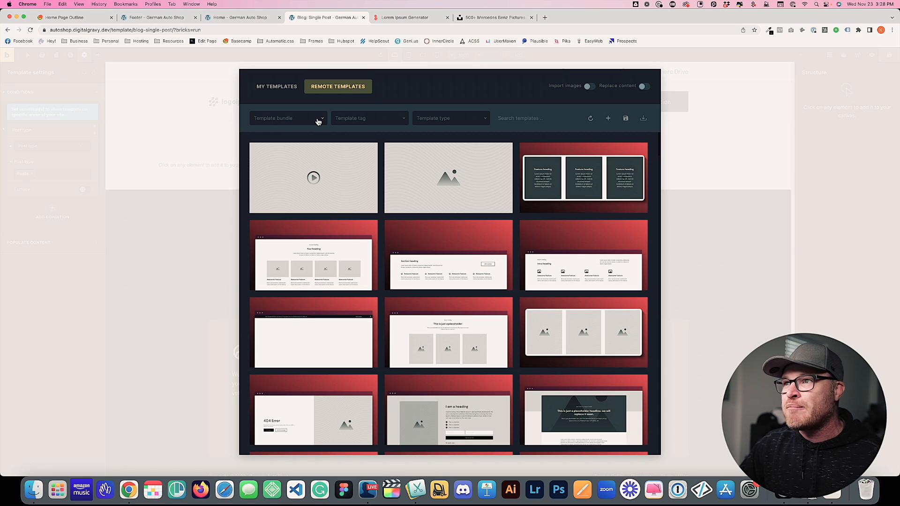
Filter the remote templates to the Blog bundle and the Template tag
click(317, 121)
click(279, 172)
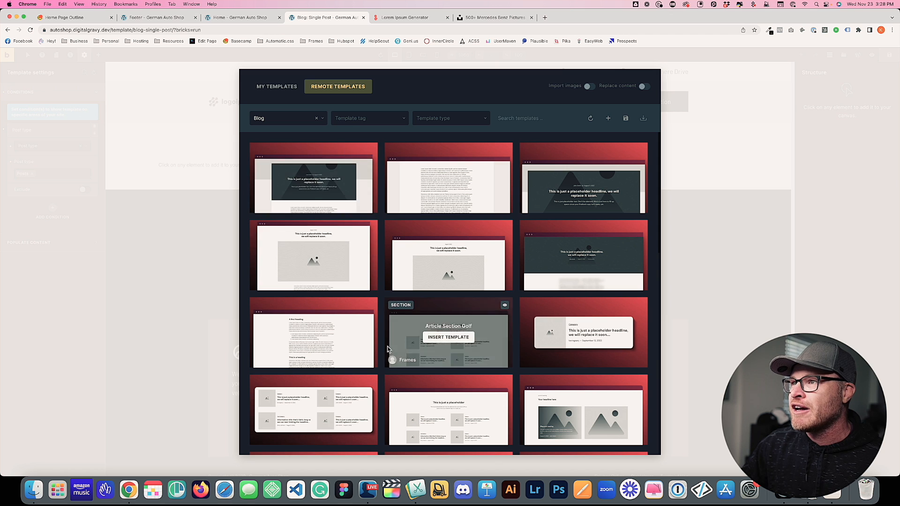
click(382, 118)
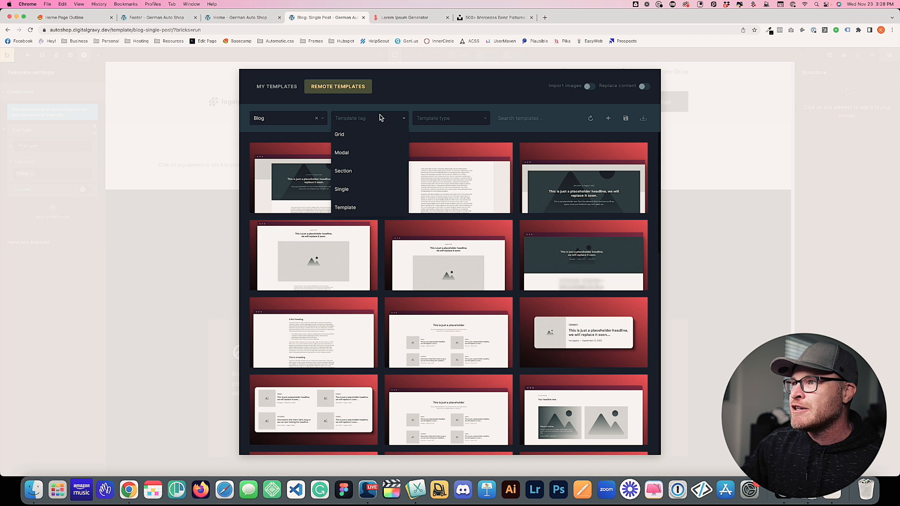
click(358, 208)
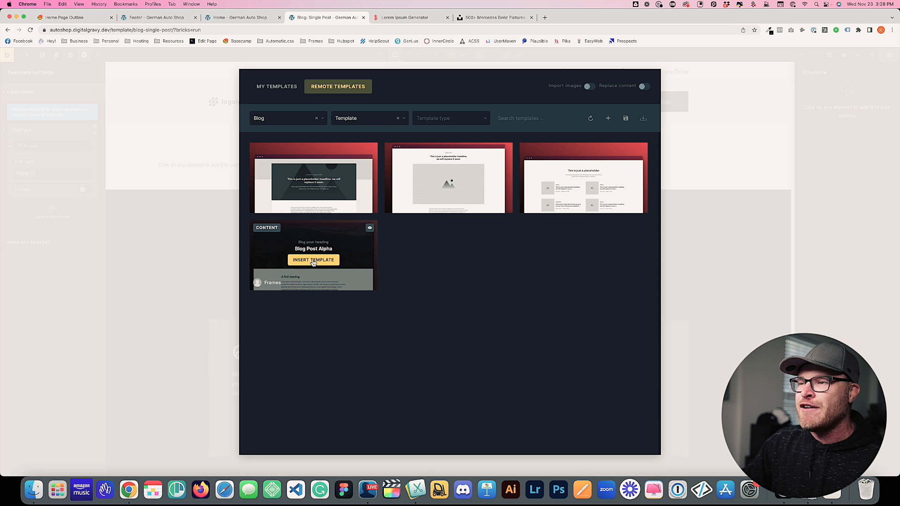
Insert the Blog Post Alpha layout, save the template, and return to the live homepage
click(314, 261)
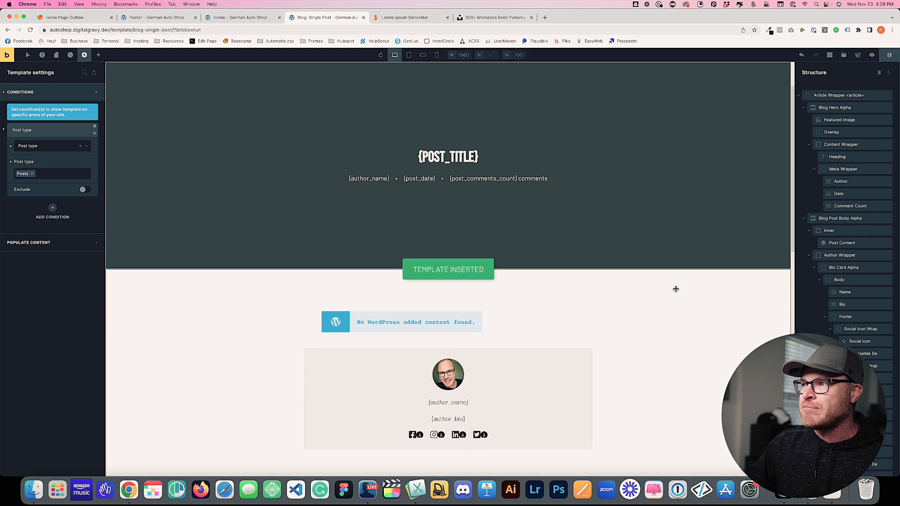
key(cmd+s)
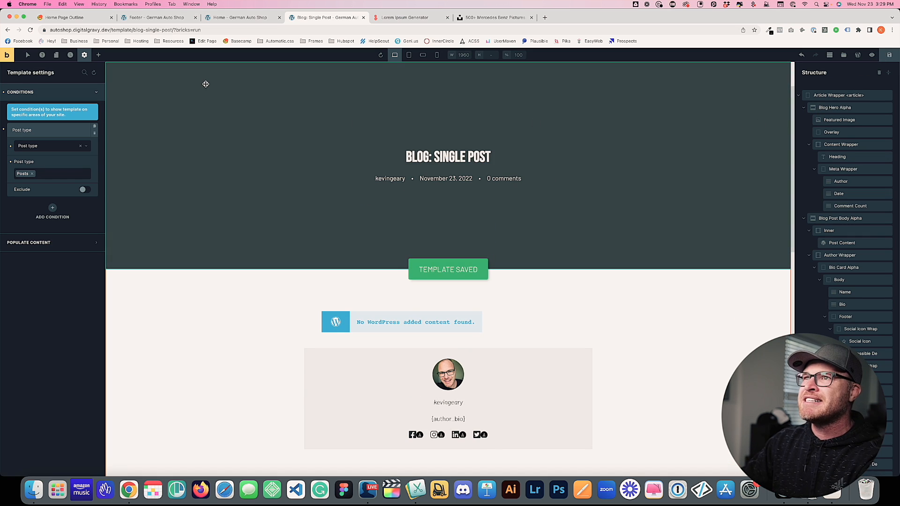
click(231, 18)
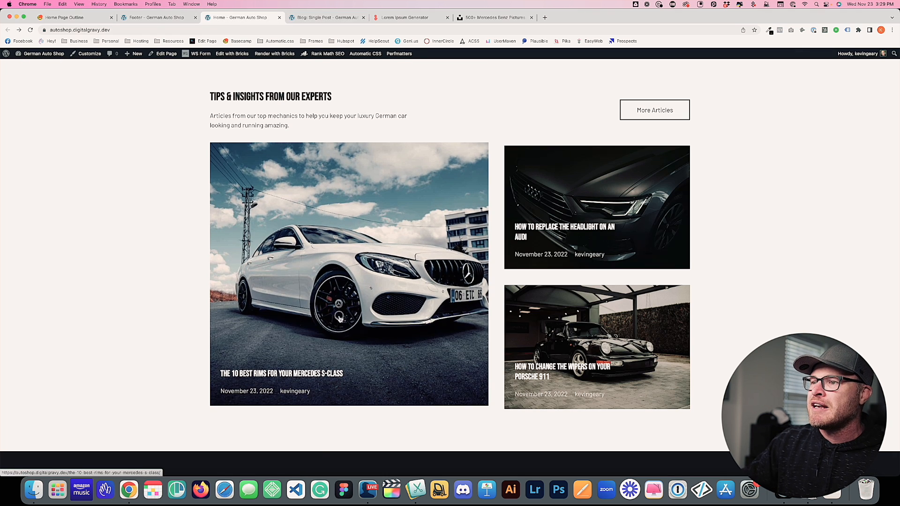
Open the Mercedes S-Class rims article and briefly select its title and meta text
click(341, 319)
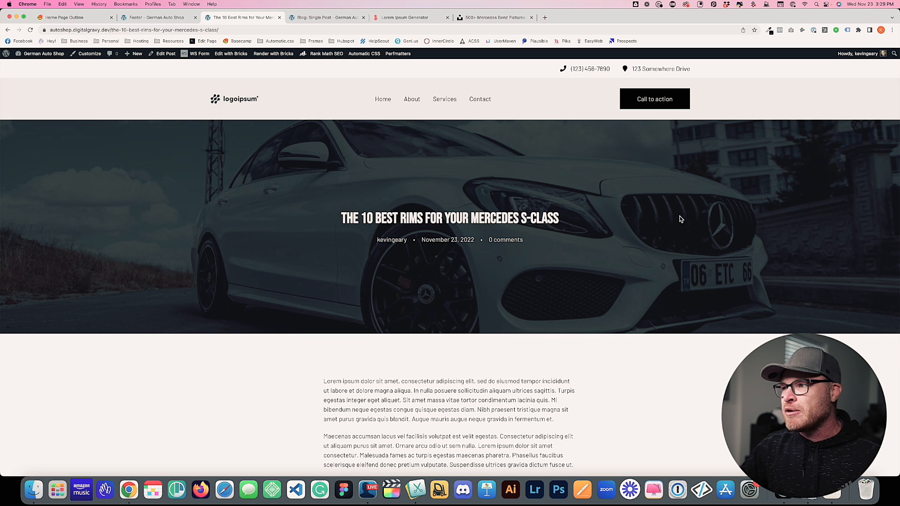
drag(624, 220, 161, 250)
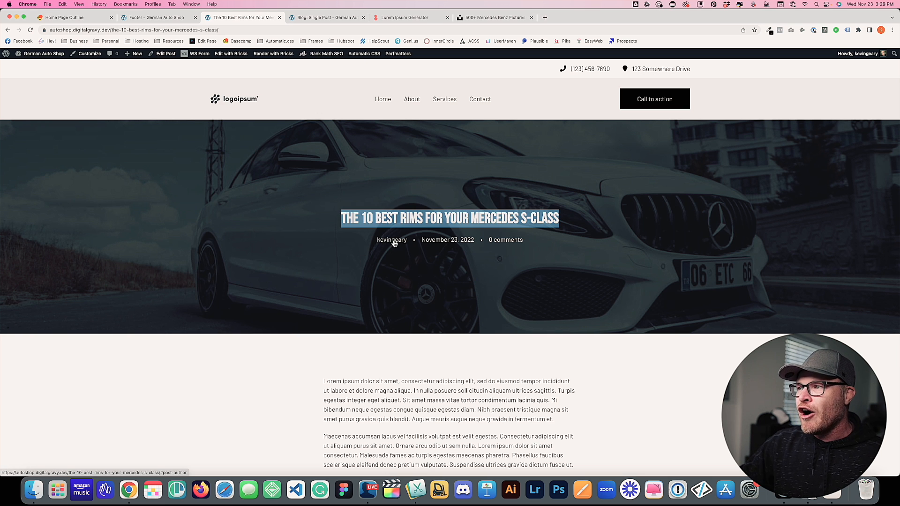
drag(493, 240, 557, 257)
click(493, 244)
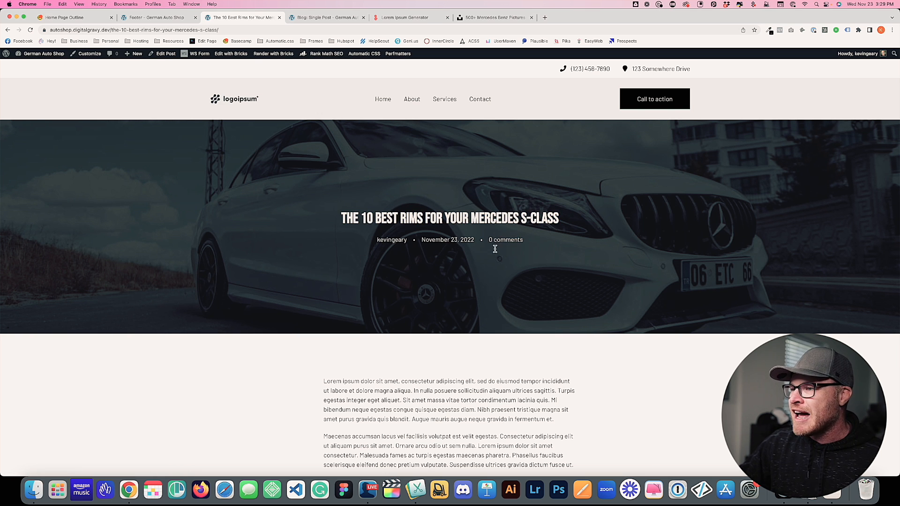
Scroll down to the article's author box, then switch to the 'Footer - German Auto Shop' builder tab
scroll(492, 248, down, 8)
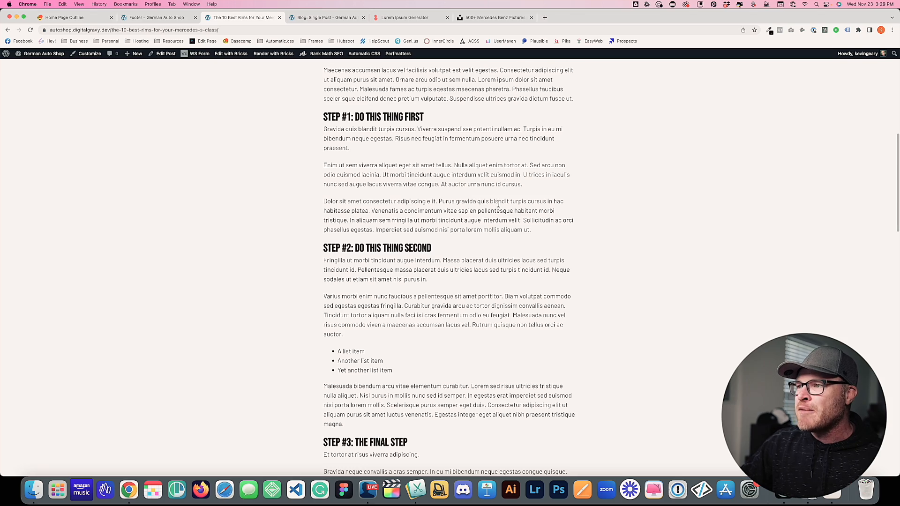
scroll(425, 249, down, 3)
scroll(426, 249, down, 7)
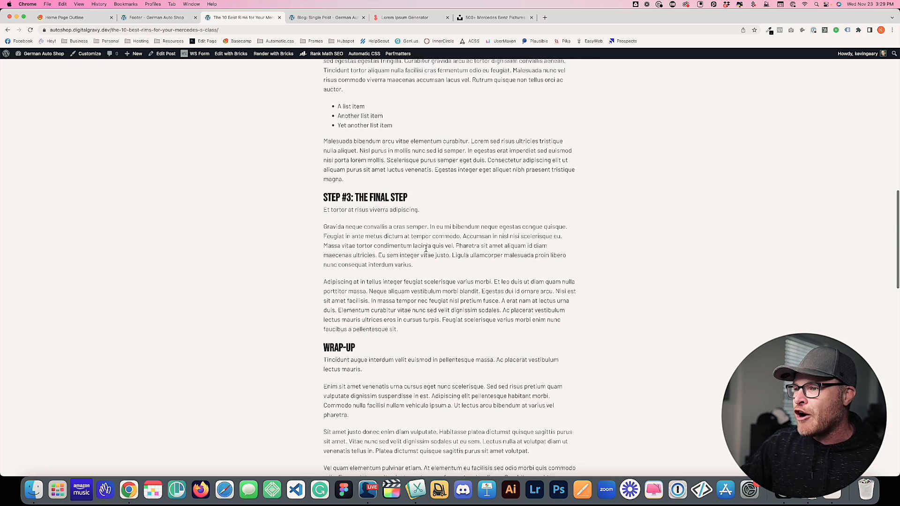
scroll(426, 251, down, 1)
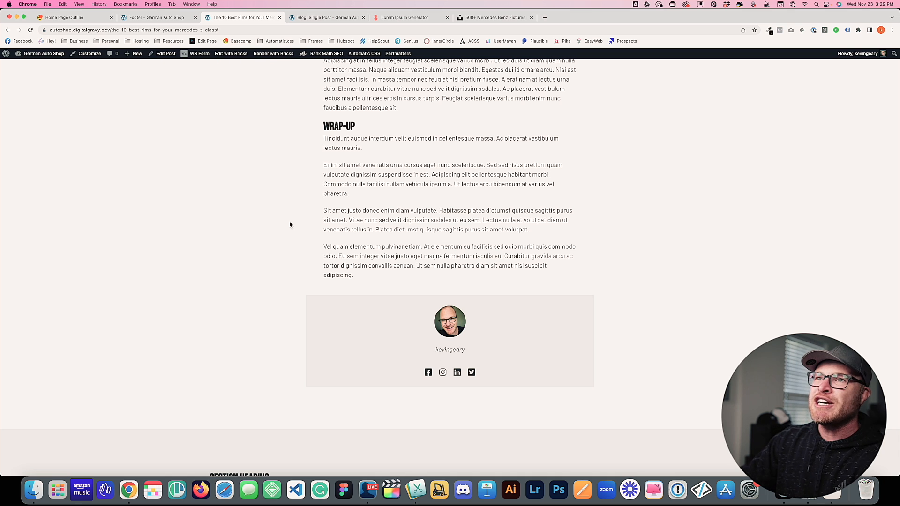
click(150, 18)
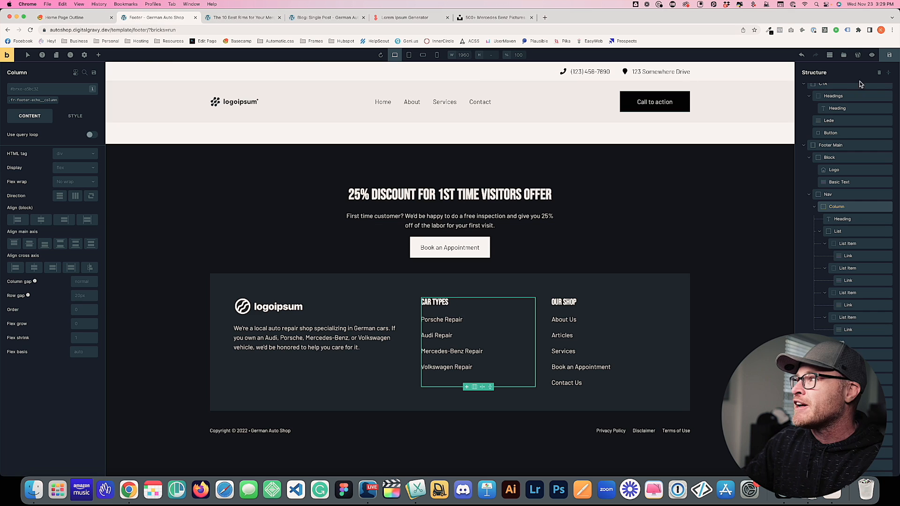
Leave the builder for WordPress admin and go to Users > Profile
click(858, 55)
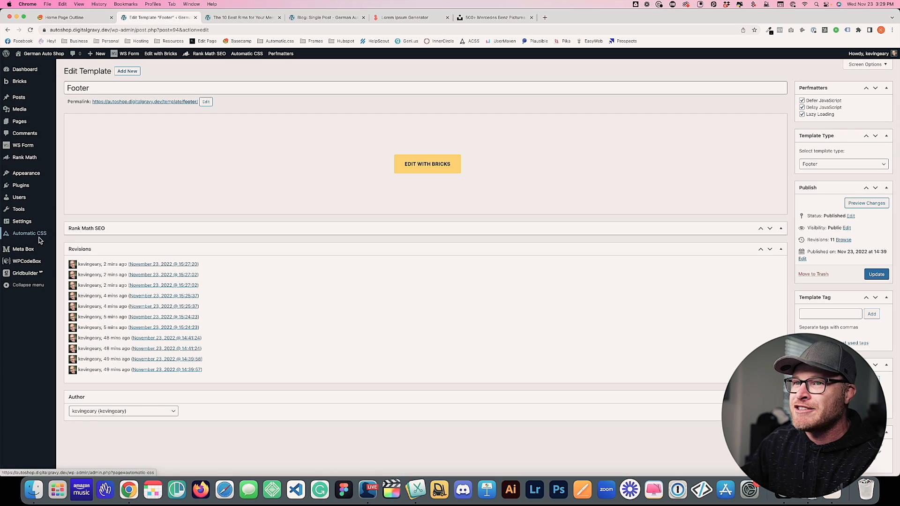
mouse_move(43, 235)
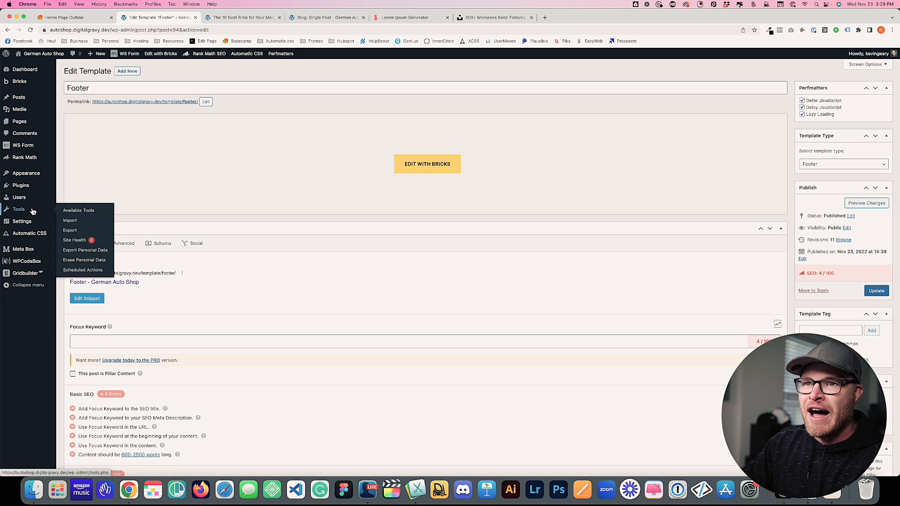
click(67, 218)
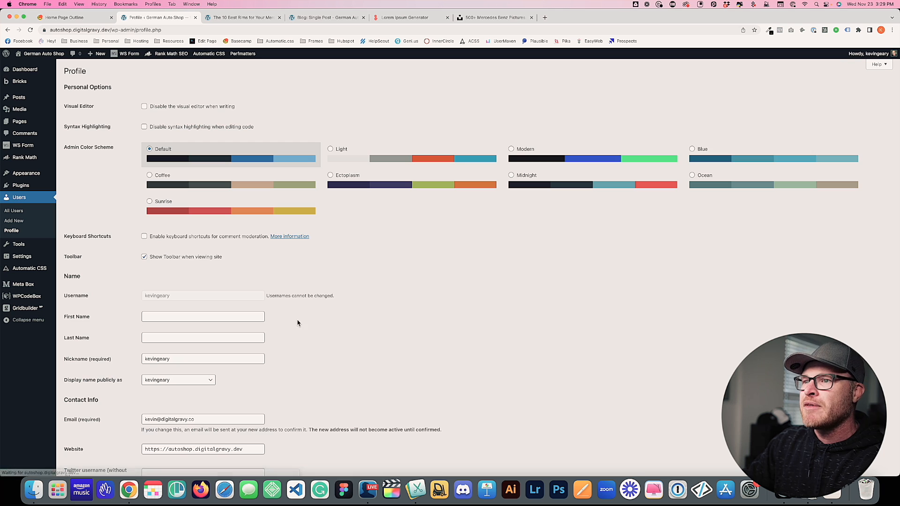
Enter an author bio in Biographical Info saying it shows up automatically in blog post templates
scroll(278, 300, down, 5)
click(185, 296)
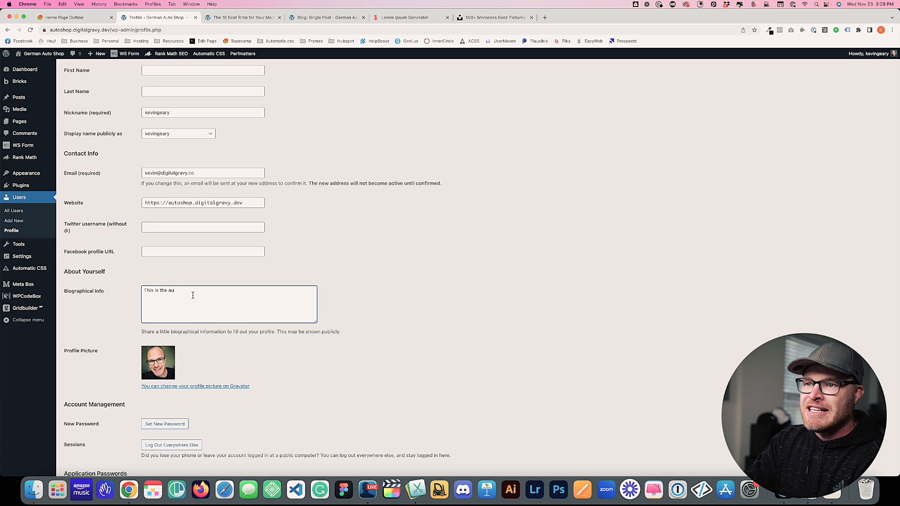
text(This is the author bio. You can write whatever you want right here and it hsould show up)
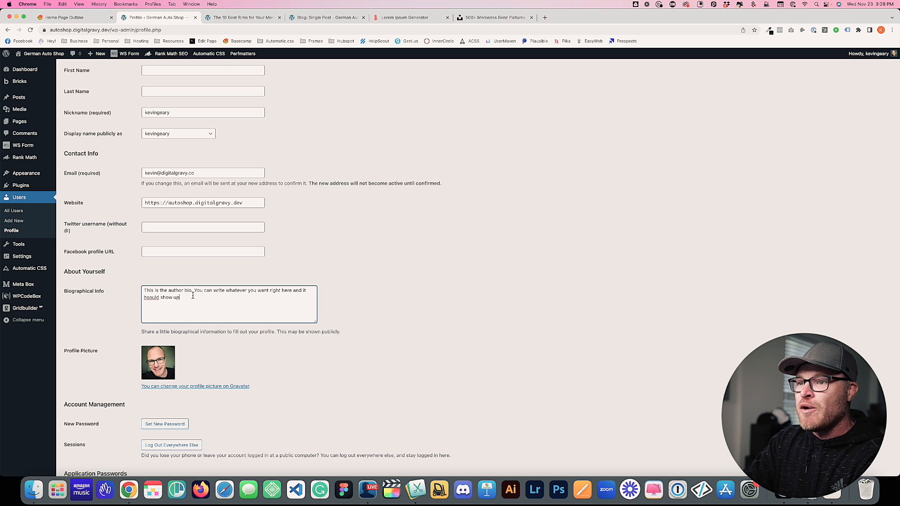
key(BackSpace)
key(BackSpace)
key(BackSpace)
key(BackSpace)
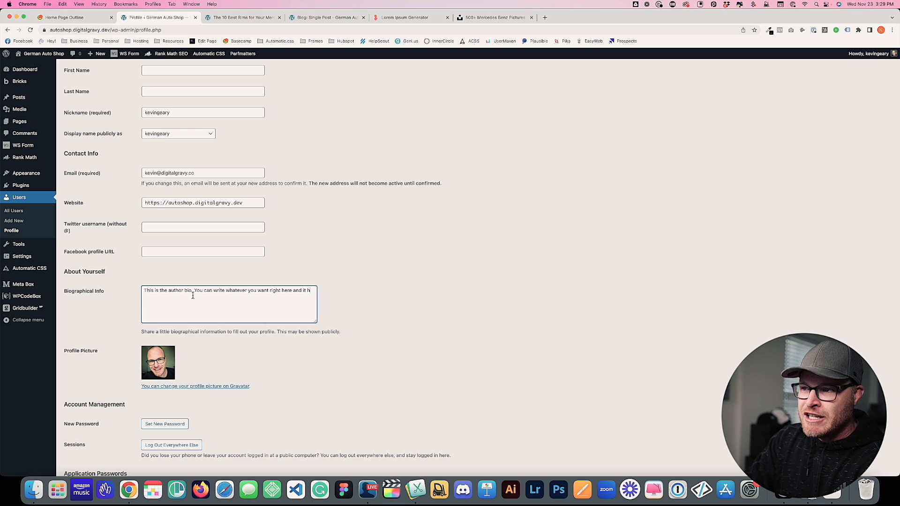
text(tomatical)
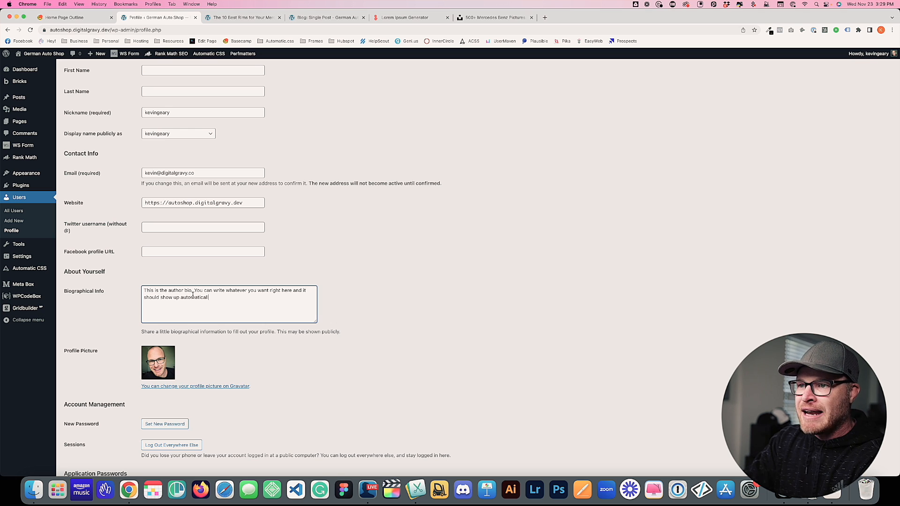
text(ly in your blog post tempoat)
text(late or where)
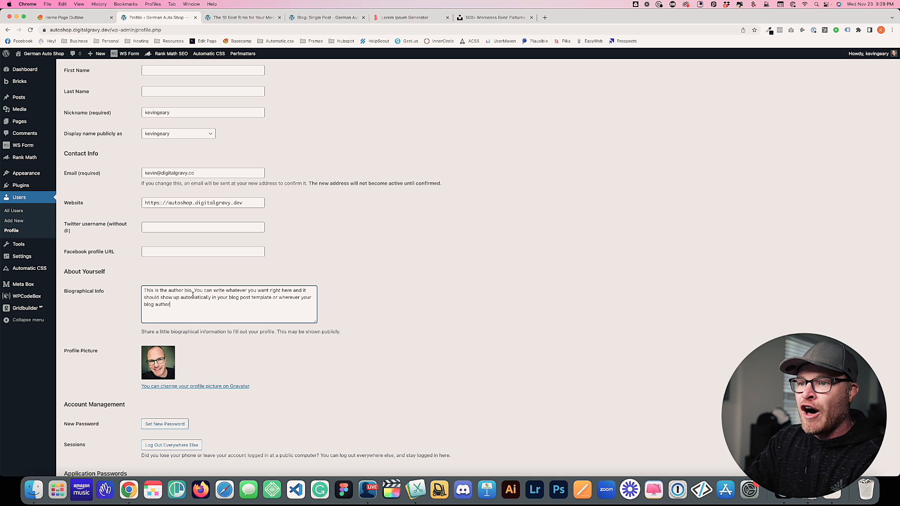
text(mation is shown.)
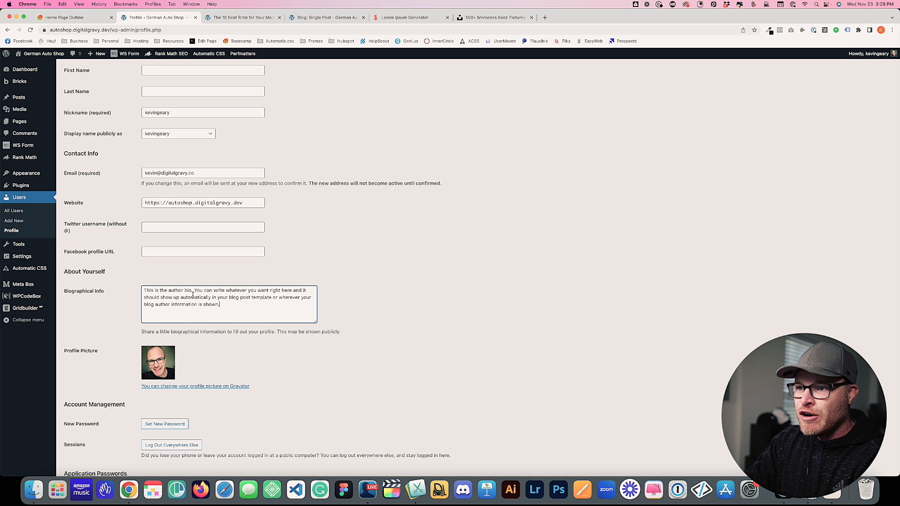
scroll(211, 309, down, 10)
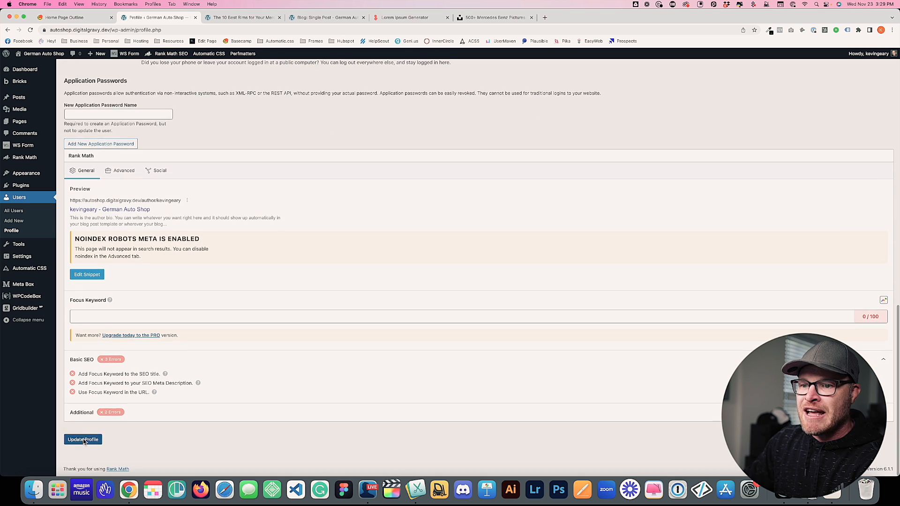
click(242, 17)
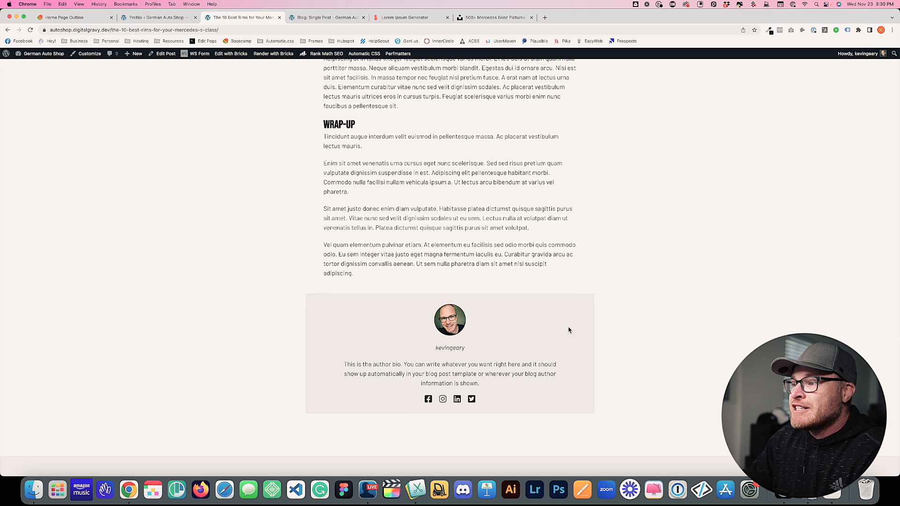
Scroll through the rims article to check its author box and related posts
scroll(567, 329, down, 7)
scroll(554, 319, down, 1)
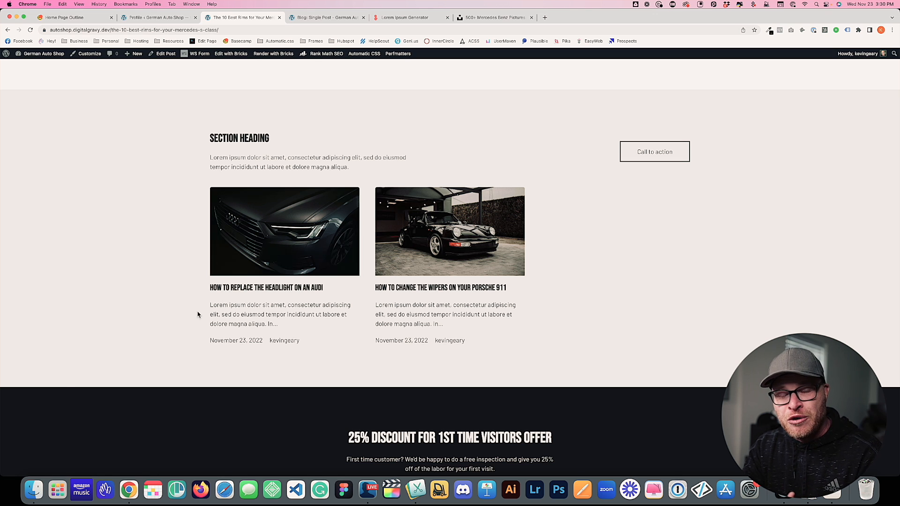
scroll(185, 217, up, 20)
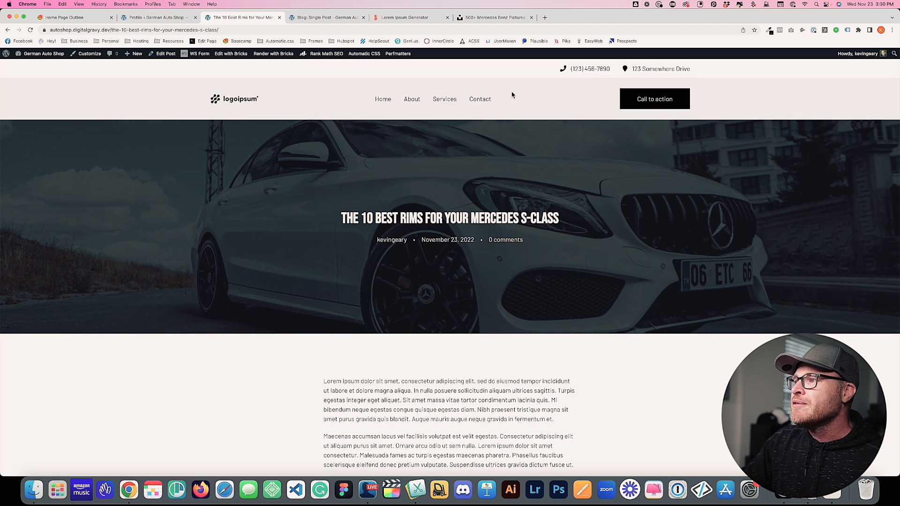
scroll(513, 96, down, 20)
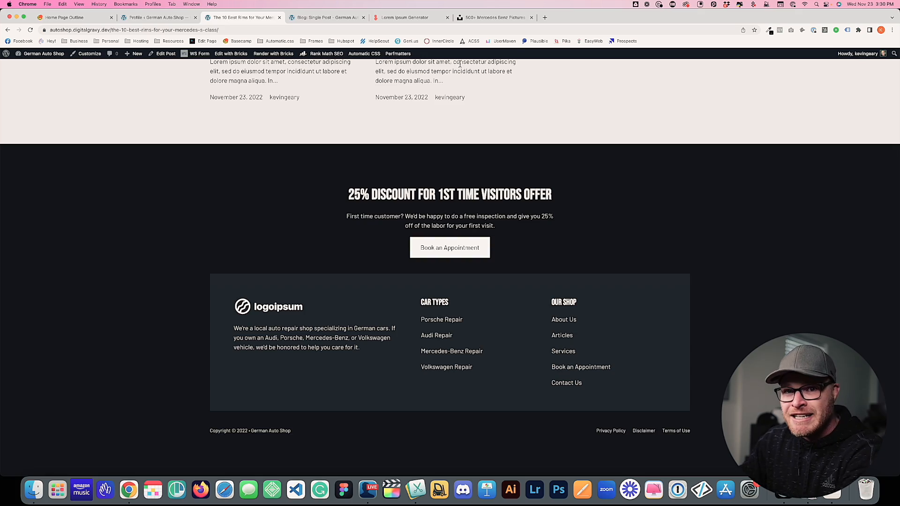
Reload the post and confirm the author box now displays the new bio
key(super+r)
scroll(428, 182, down, 20)
scroll(428, 183, up, 15)
scroll(428, 183, down, 10)
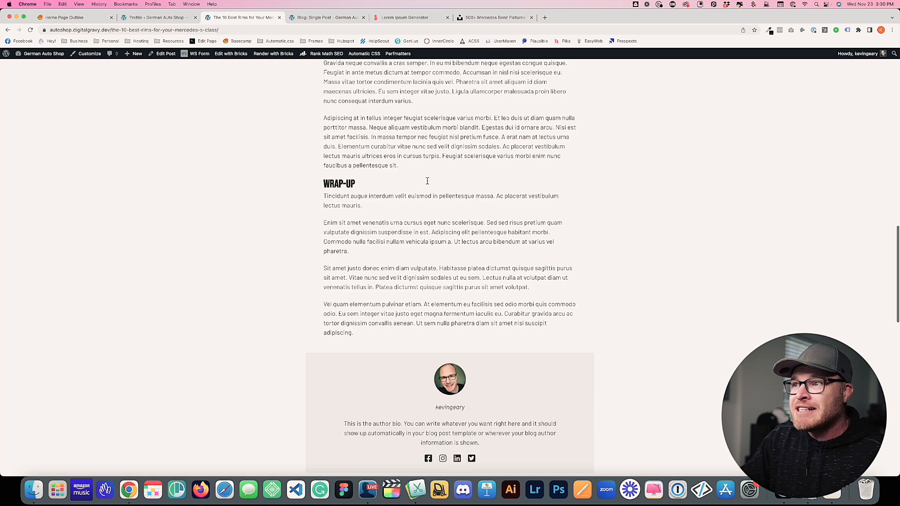
scroll(424, 183, down, 8)
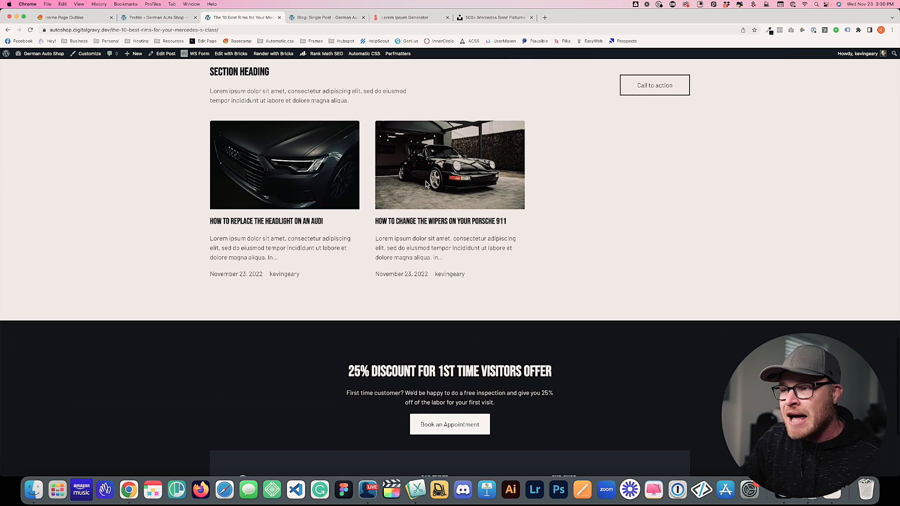
scroll(425, 183, up, 3)
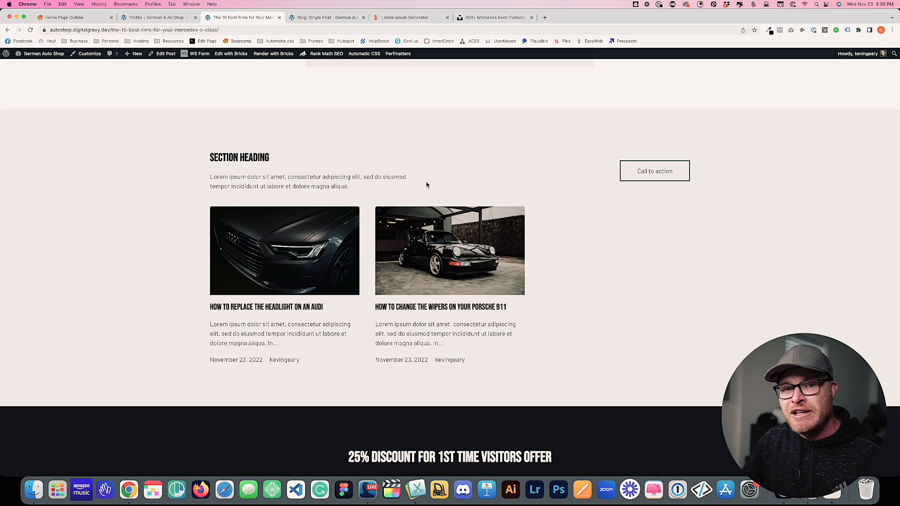
scroll(427, 185, up, 20)
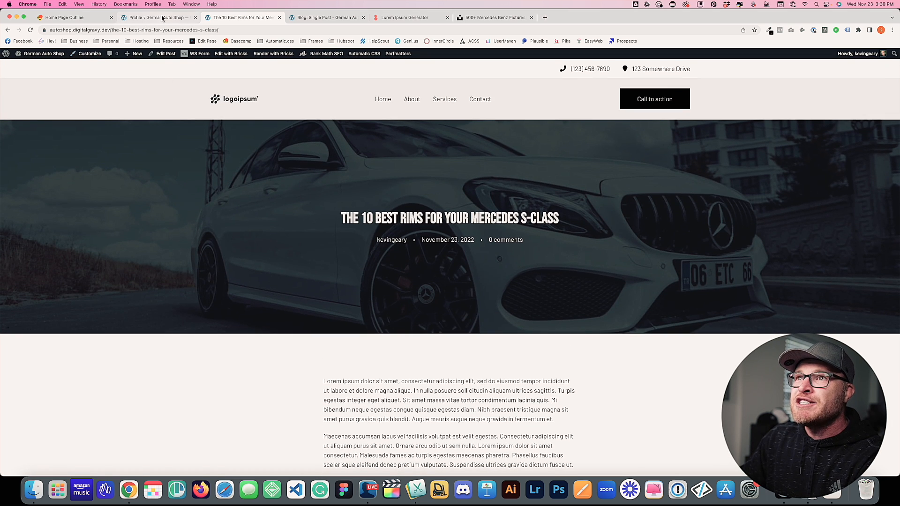
Glance at the profile page, select the post's hero title, then return to the profile page
click(162, 18)
click(221, 18)
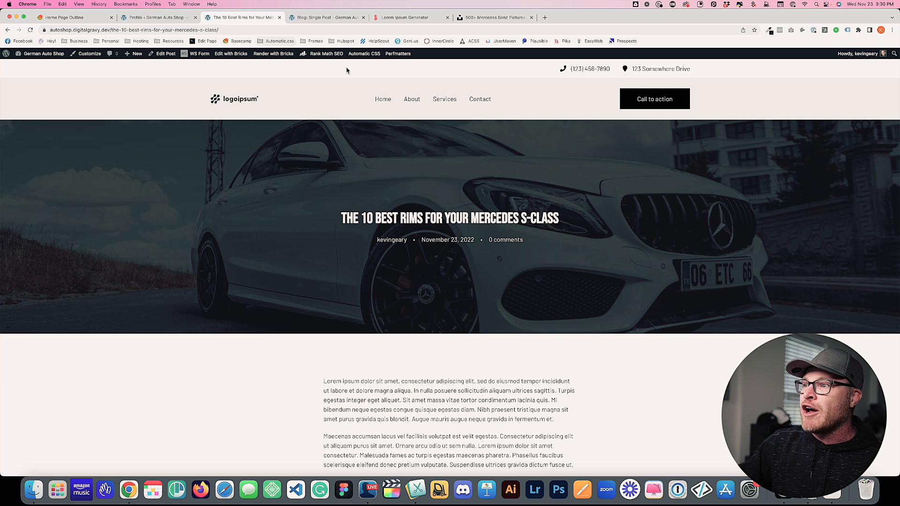
drag(327, 217, 581, 224)
click(593, 224)
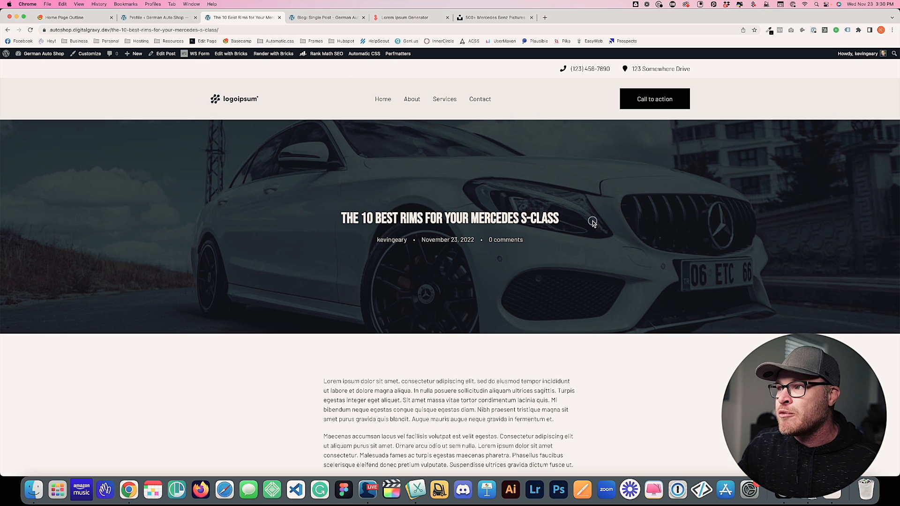
click(135, 18)
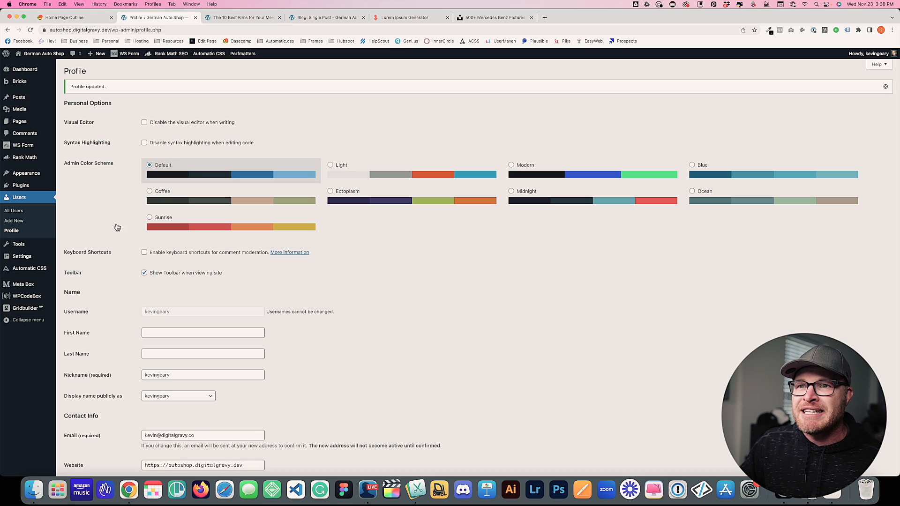
Open the Automatic.css Typography settings
click(30, 268)
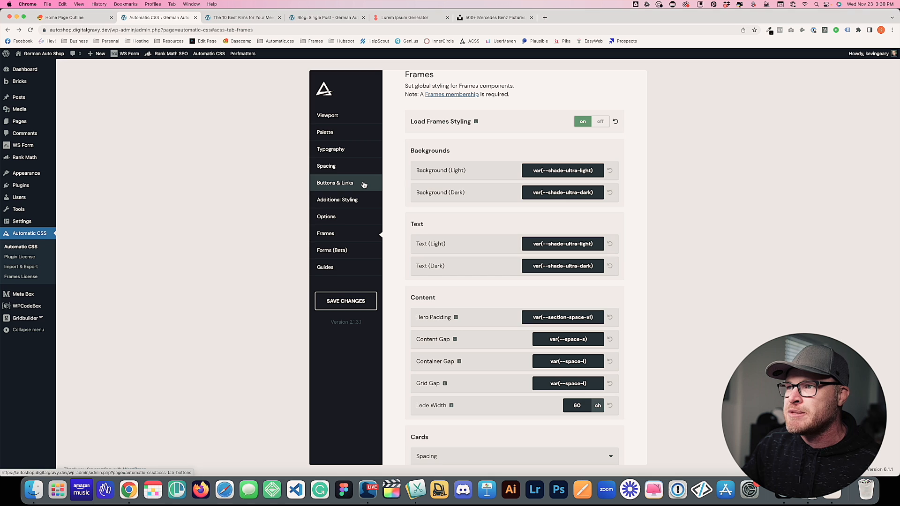
click(360, 149)
scroll(516, 209, down, 5)
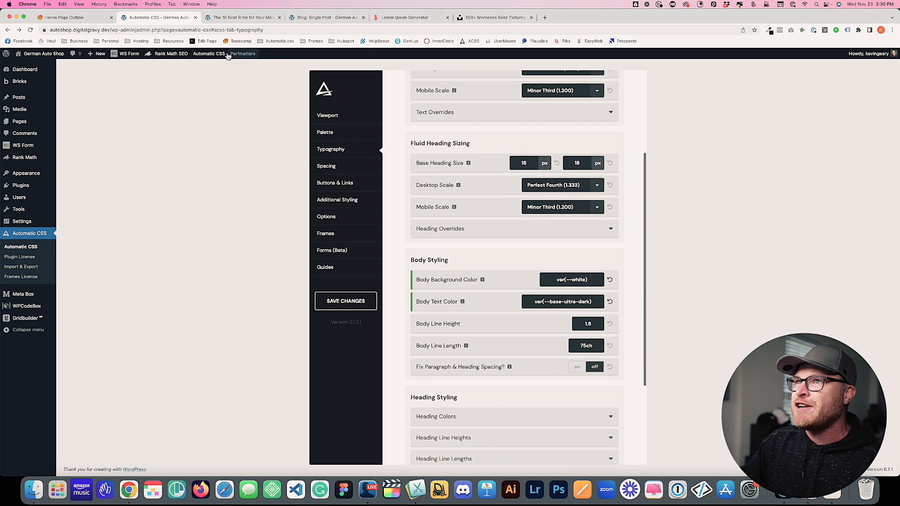
Reload the blog post and inspect its current heading sizes
click(244, 17)
key(super+r)
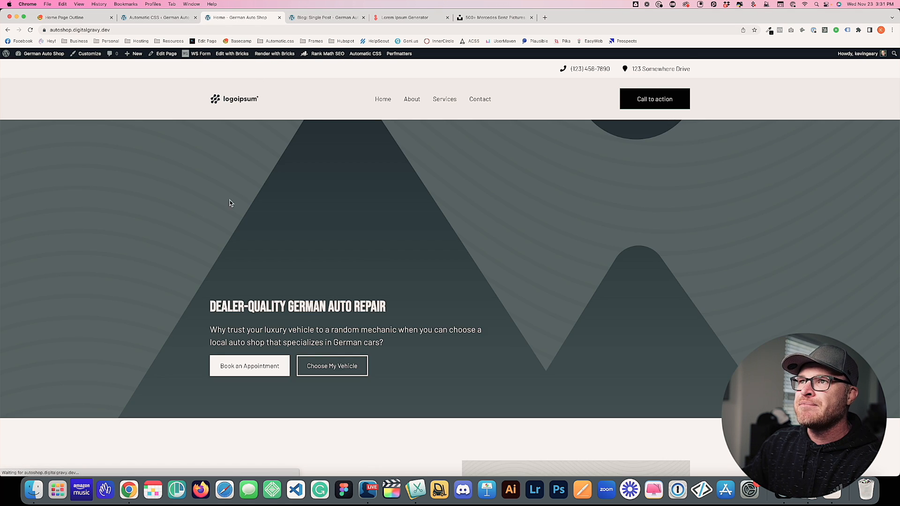
scroll(389, 179, down, 3)
drag(402, 171, 201, 163)
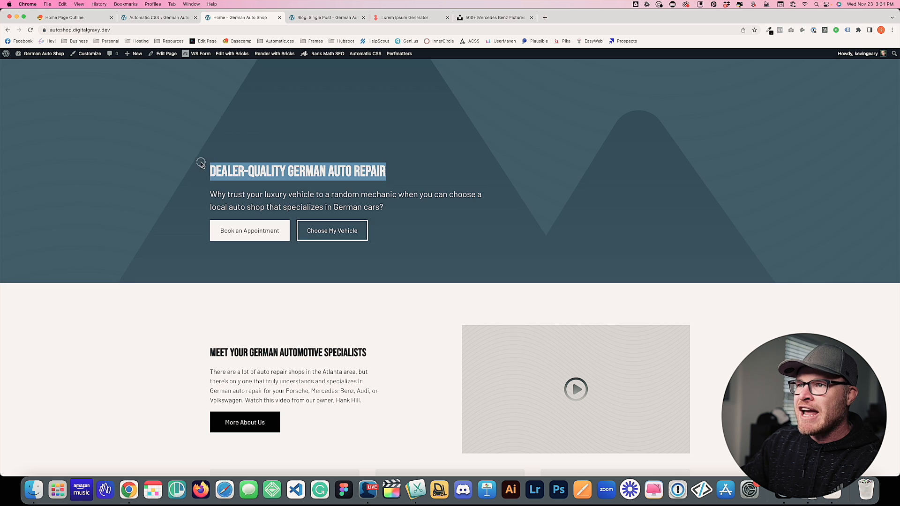
Set the H1 heading maximum to 60 in Heading Overrides, save, and return to the home page
click(155, 17)
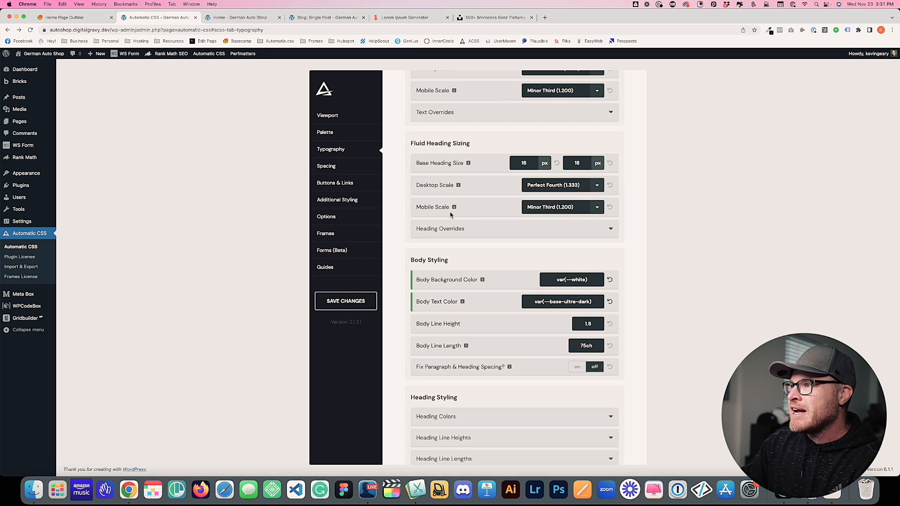
click(507, 228)
click(569, 265)
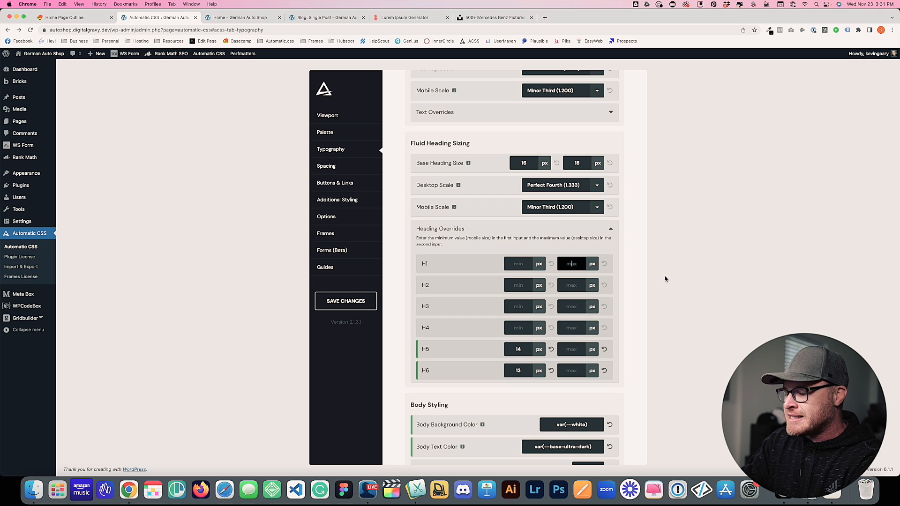
text(60)
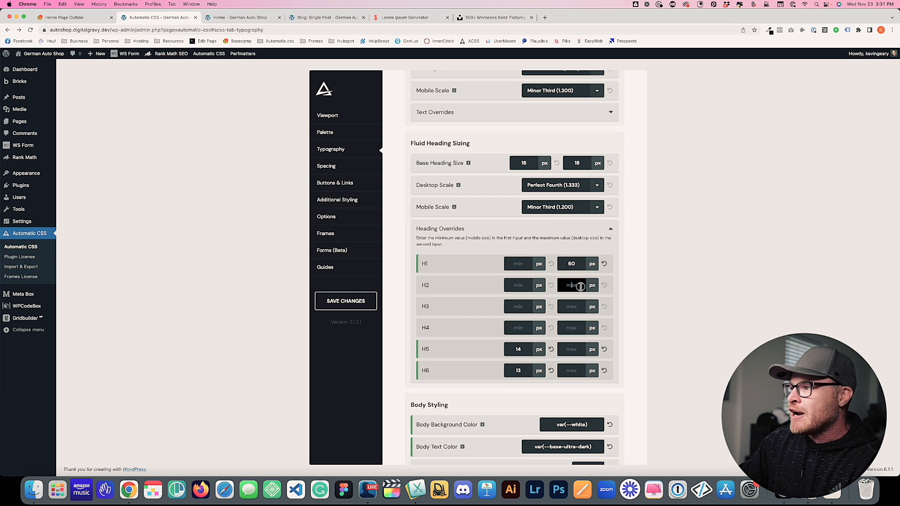
click(368, 303)
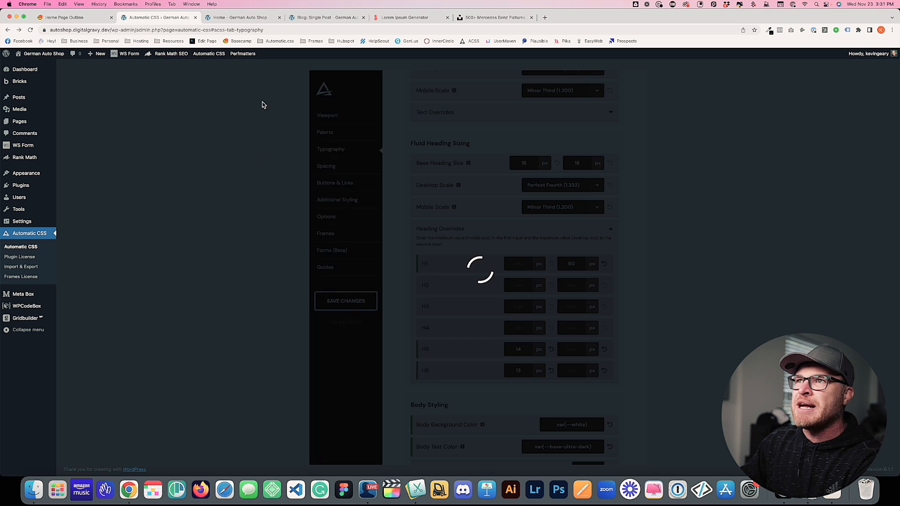
click(240, 18)
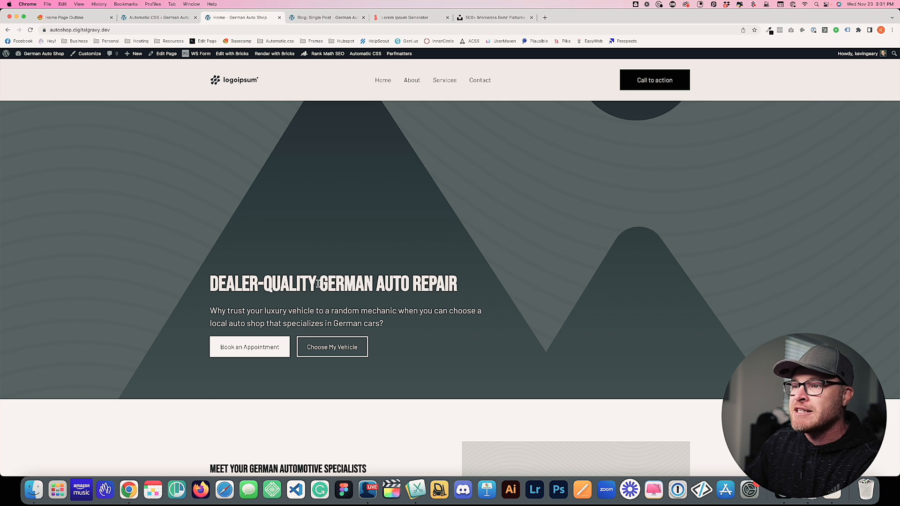
Set the H2 heading maximum to 42 in Automatic.css Heading Overrides and save
scroll(305, 211, down, 5)
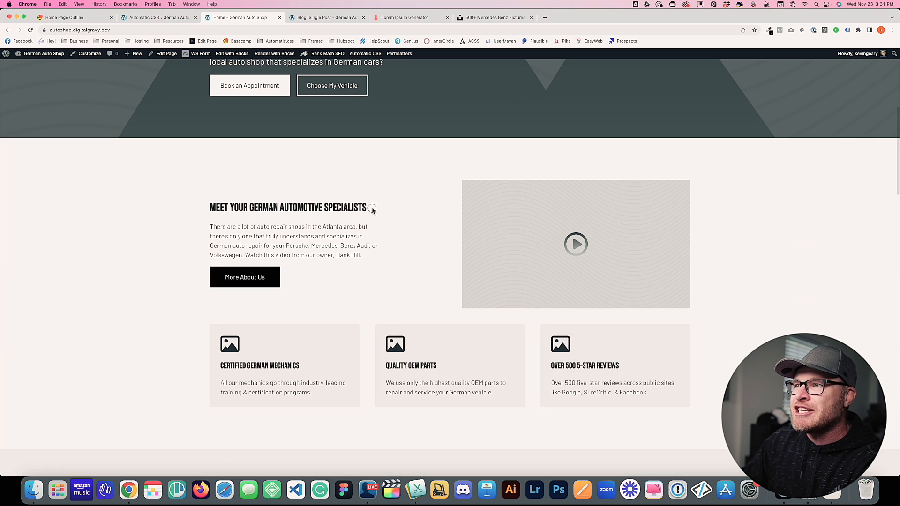
drag(377, 209, 212, 208)
click(157, 18)
click(572, 285)
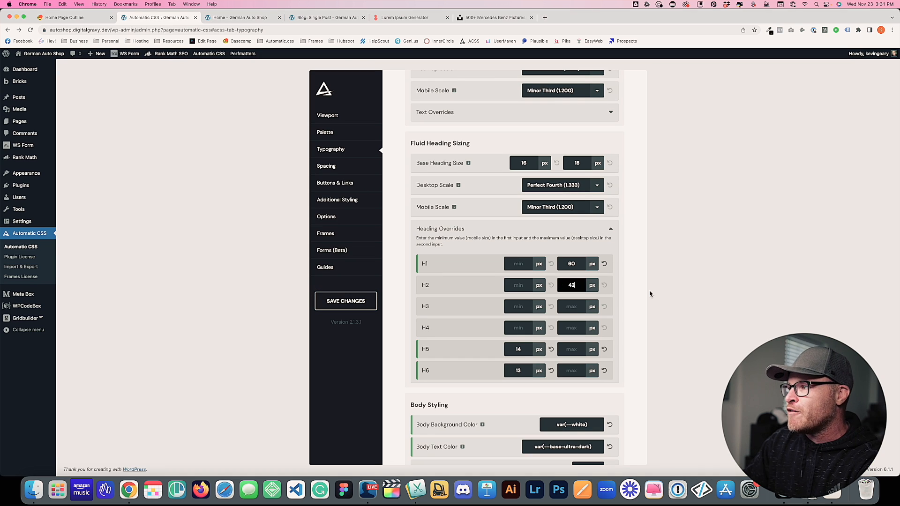
click(356, 304)
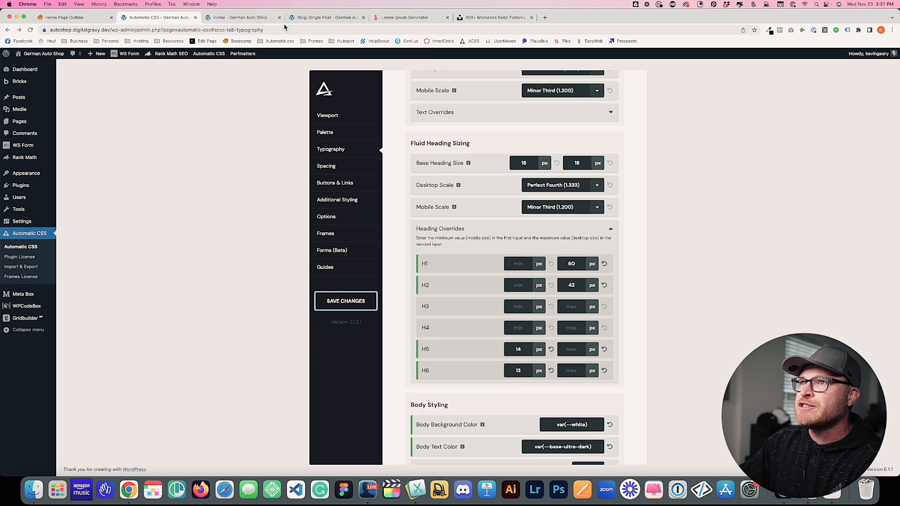
Reload the home page to check the smaller H2 headings
click(242, 18)
key(super+r)
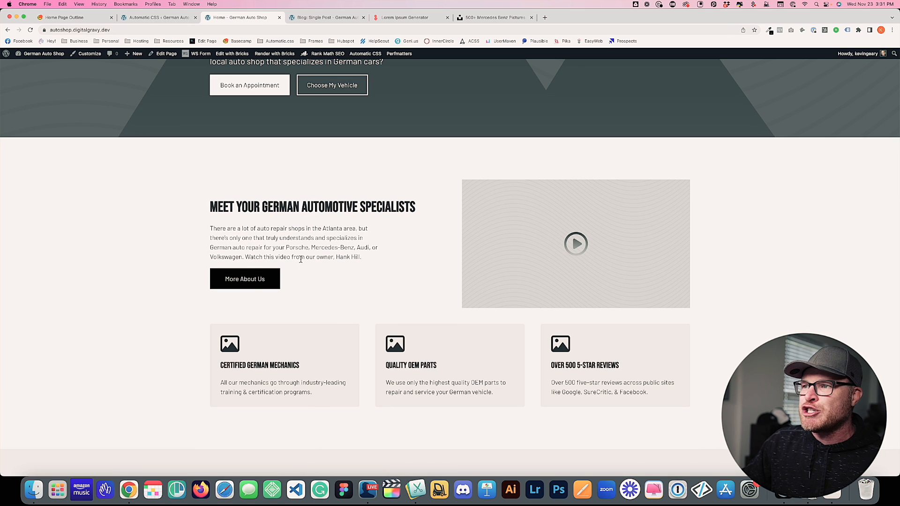
scroll(553, 259, down, 5)
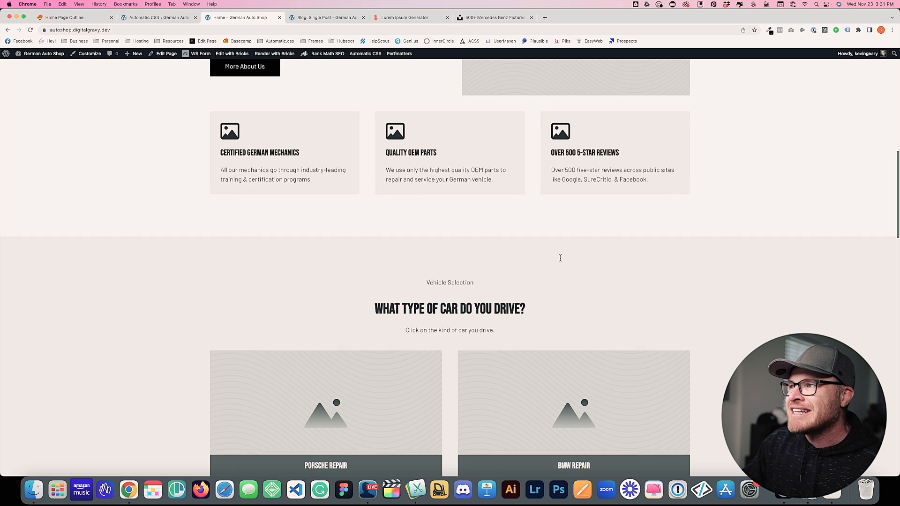
scroll(560, 258, up, 2)
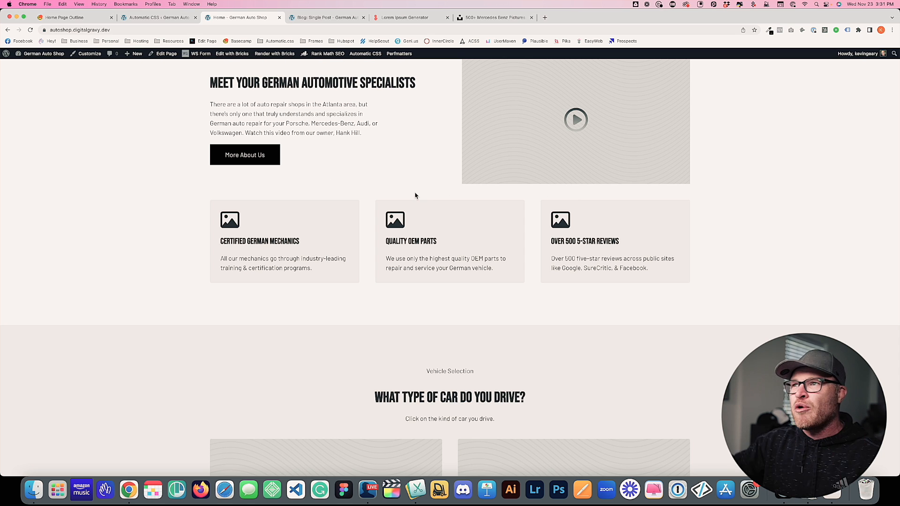
click(143, 18)
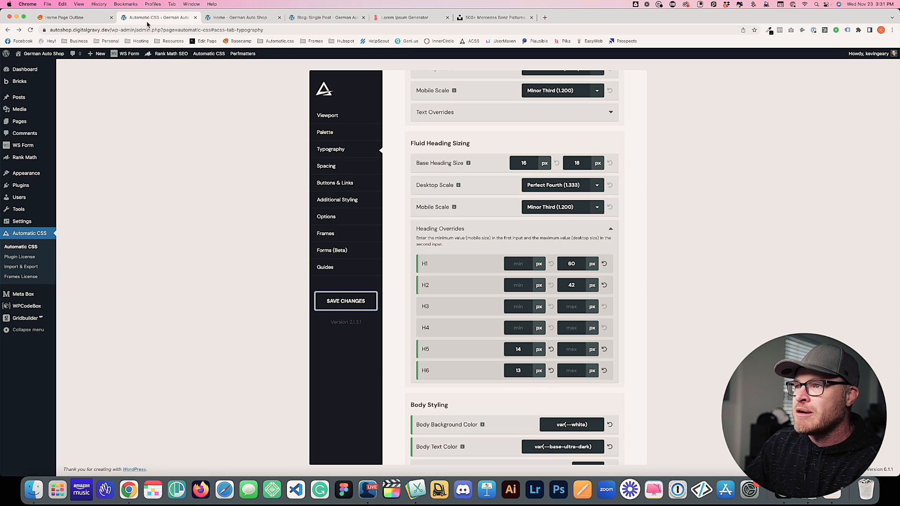
Change the Frames Container Gap to var(--space-xl) and save
click(348, 235)
scroll(504, 272, down, 2)
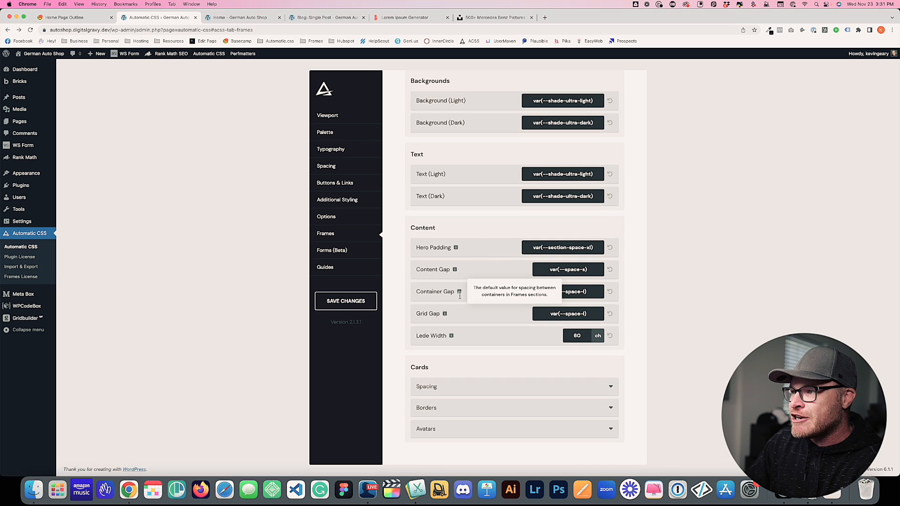
click(584, 291)
text(x)
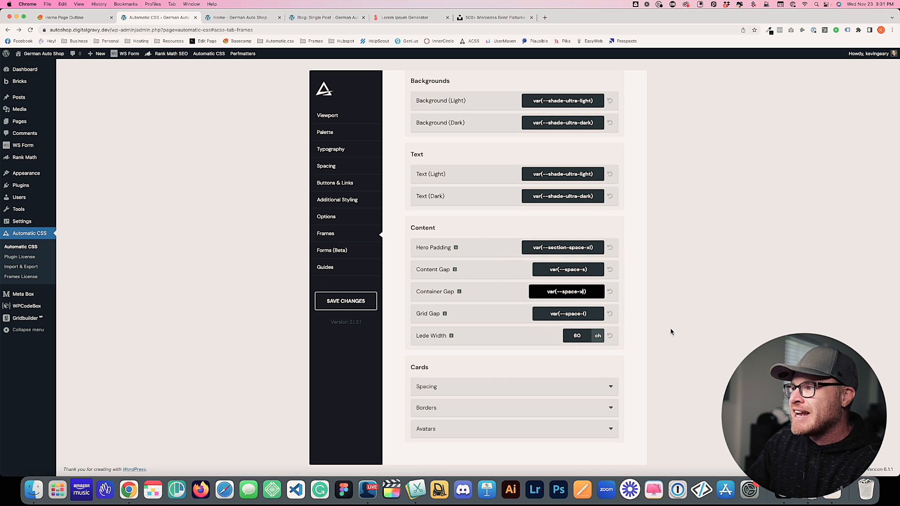
click(346, 301)
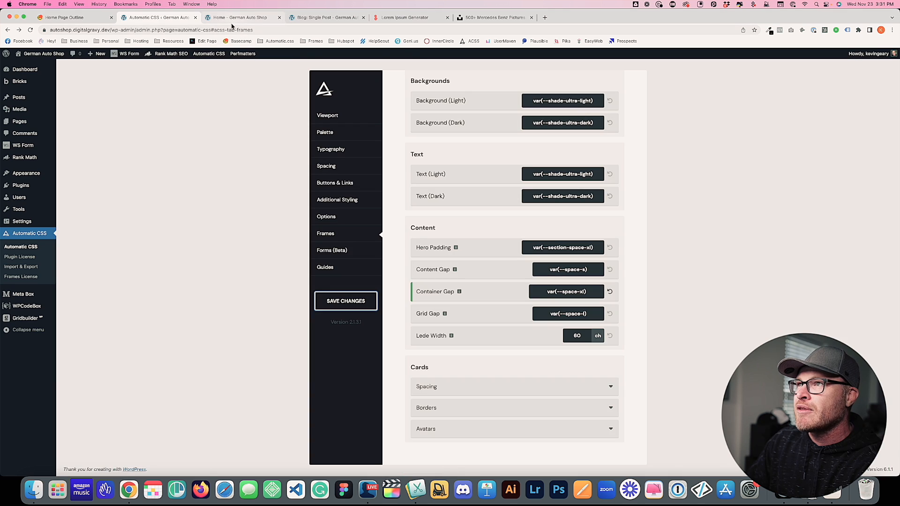
Reload the home page and scroll through it to review the wider container gap
click(237, 17)
key(super+r)
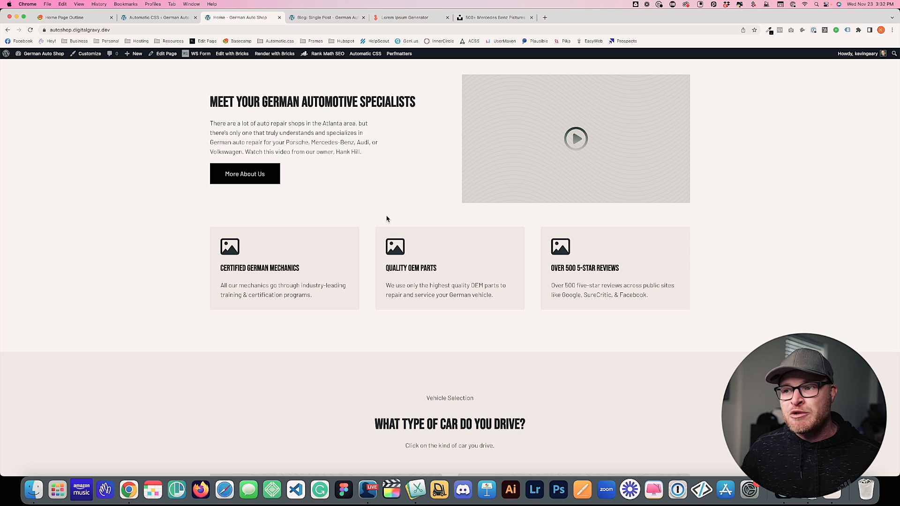
scroll(388, 219, down, 8)
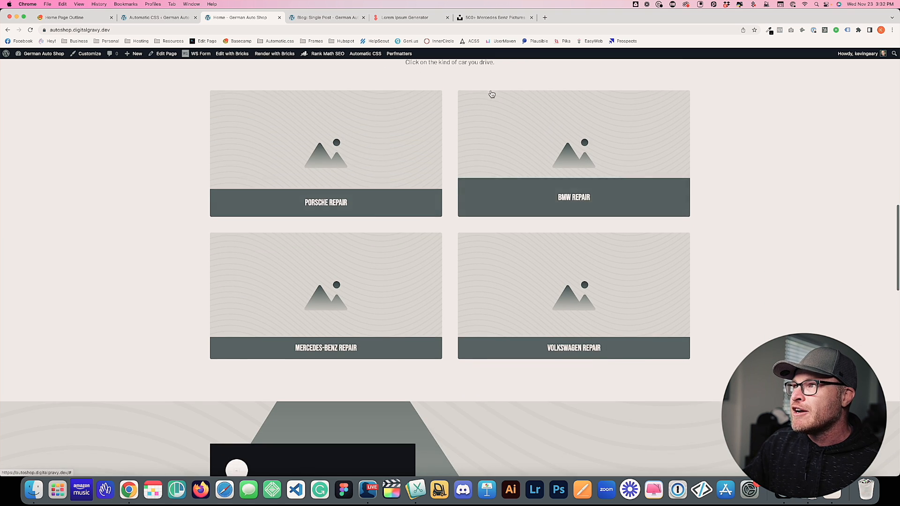
scroll(594, 96, up, 1)
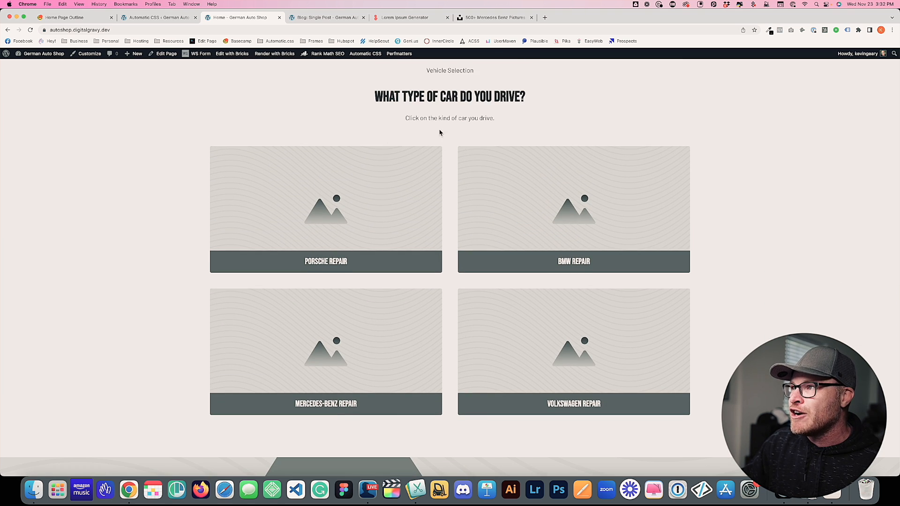
scroll(497, 165, down, 11)
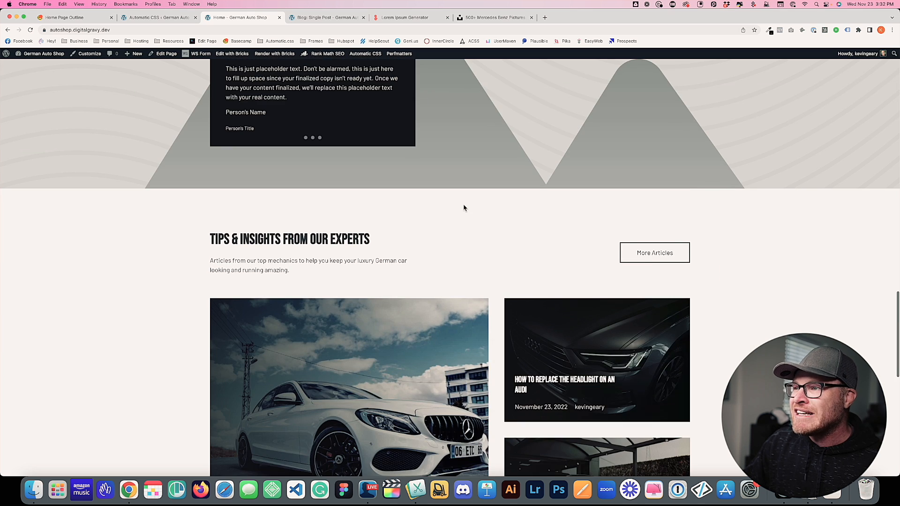
scroll(463, 208, down, 1)
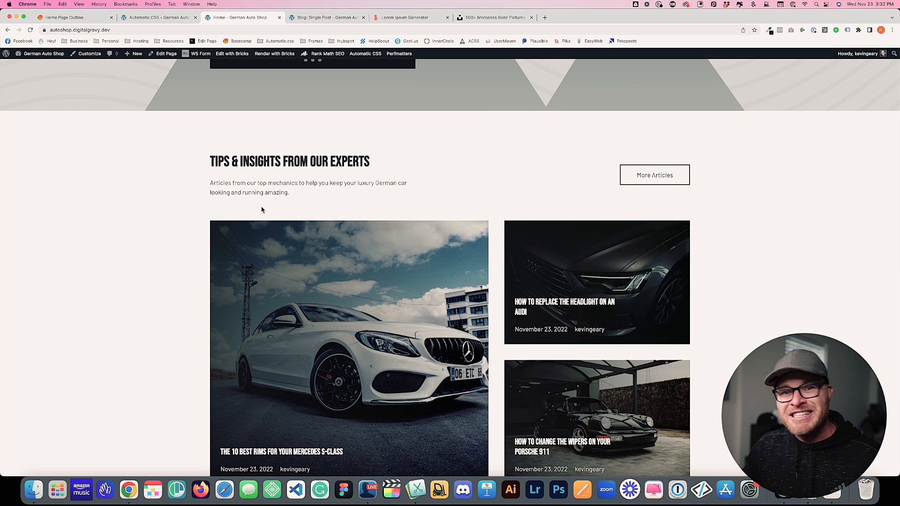
scroll(264, 204, down, 2)
scroll(517, 237, up, 5)
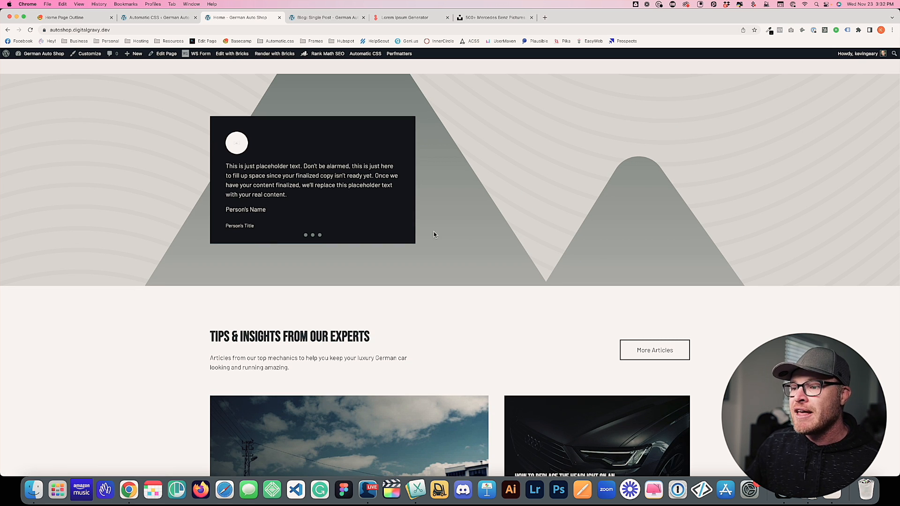
click(368, 490)
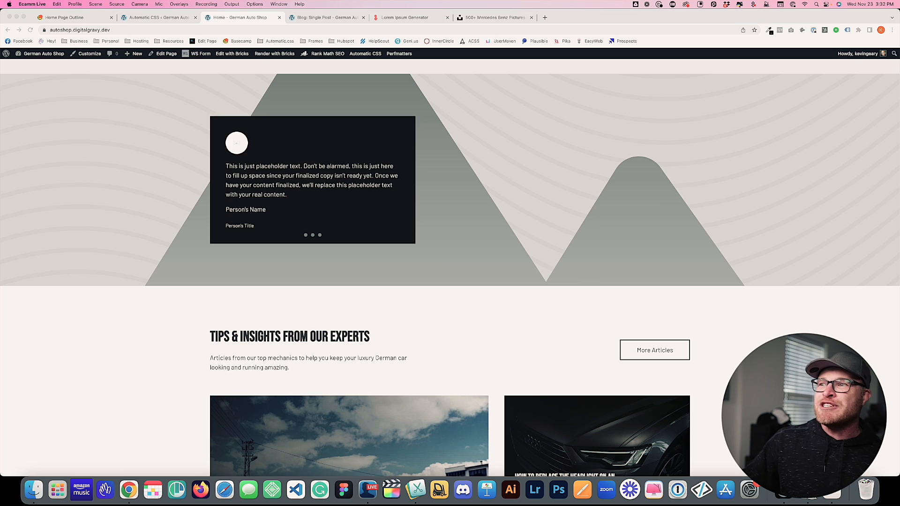
click(28, 189)
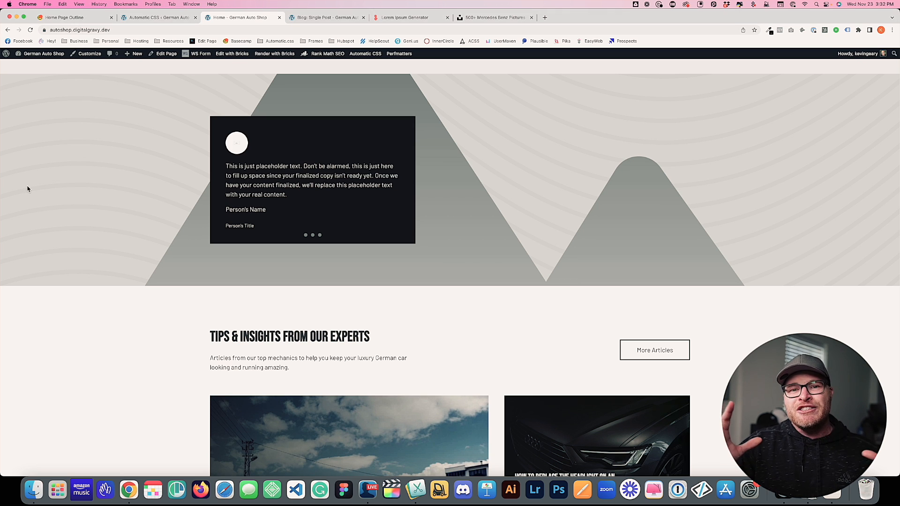